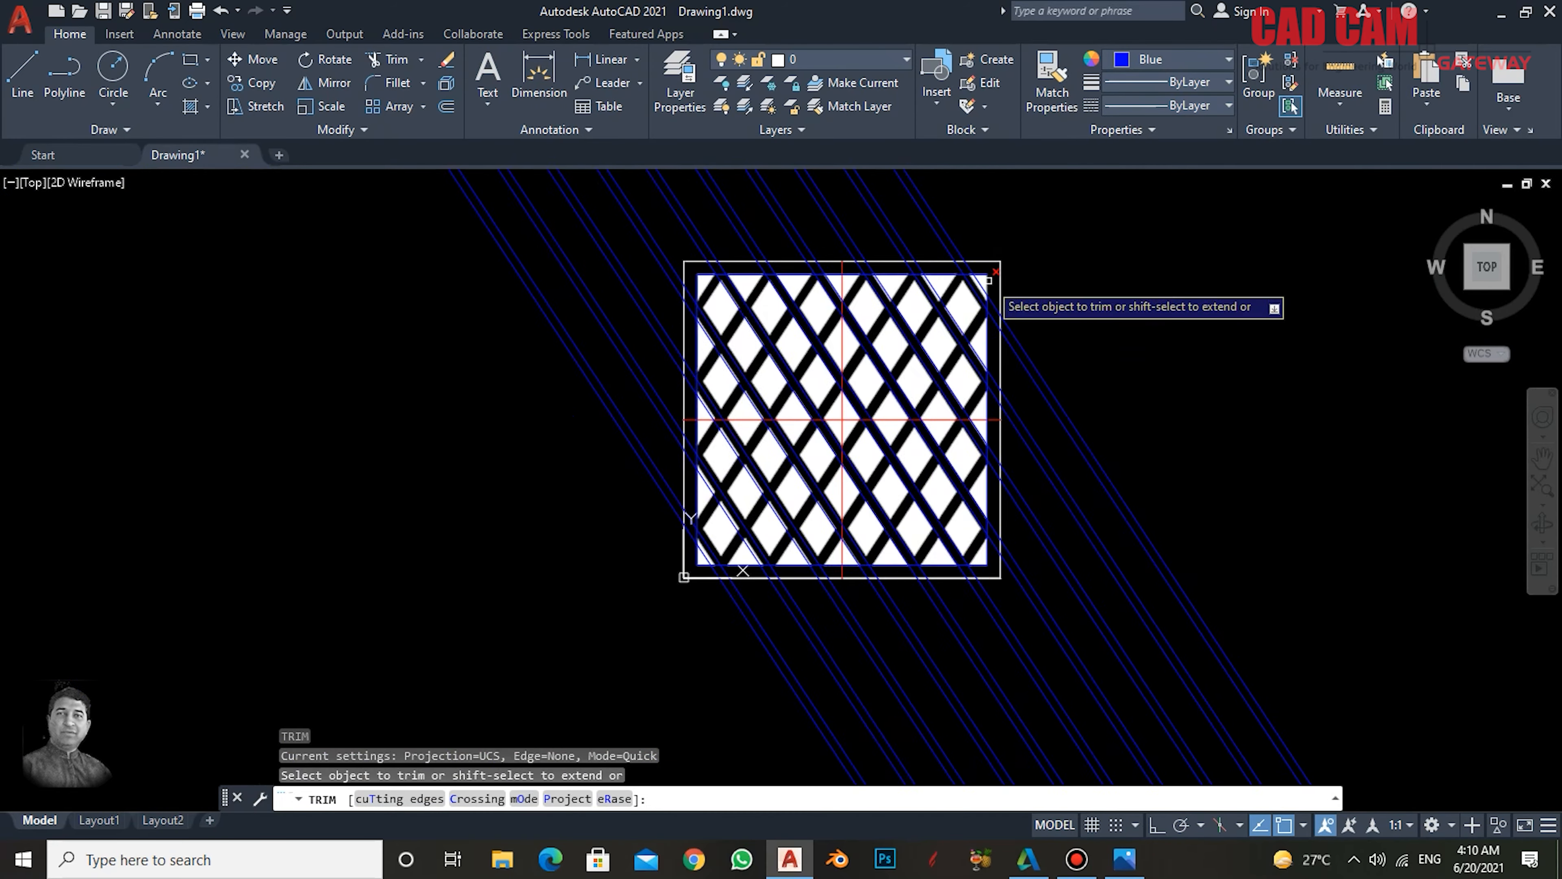
scroll(994, 307, up, 5)
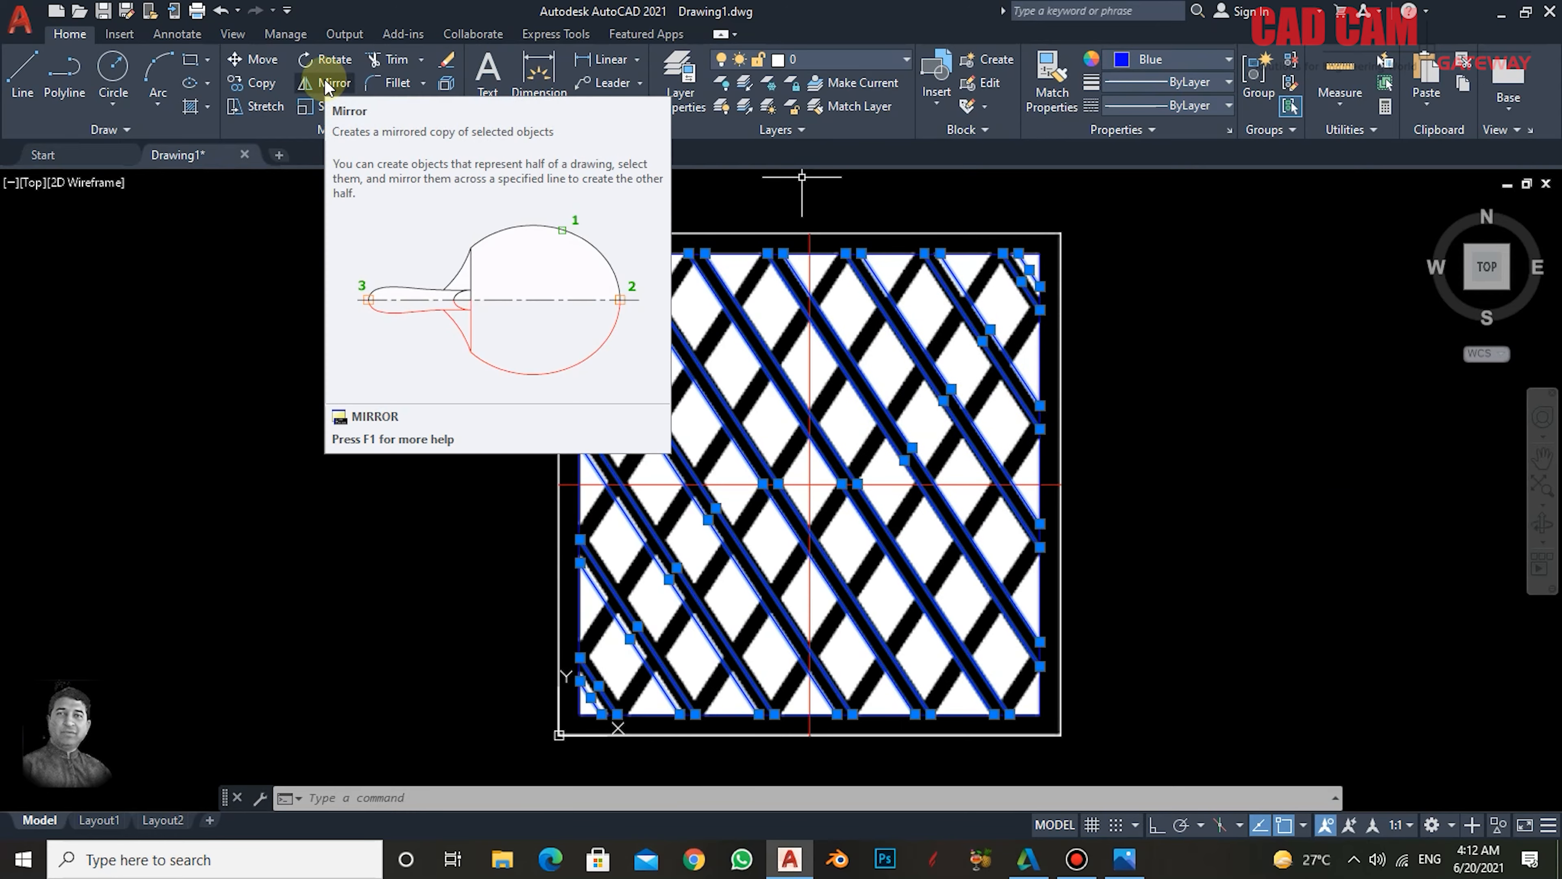
click(326, 87)
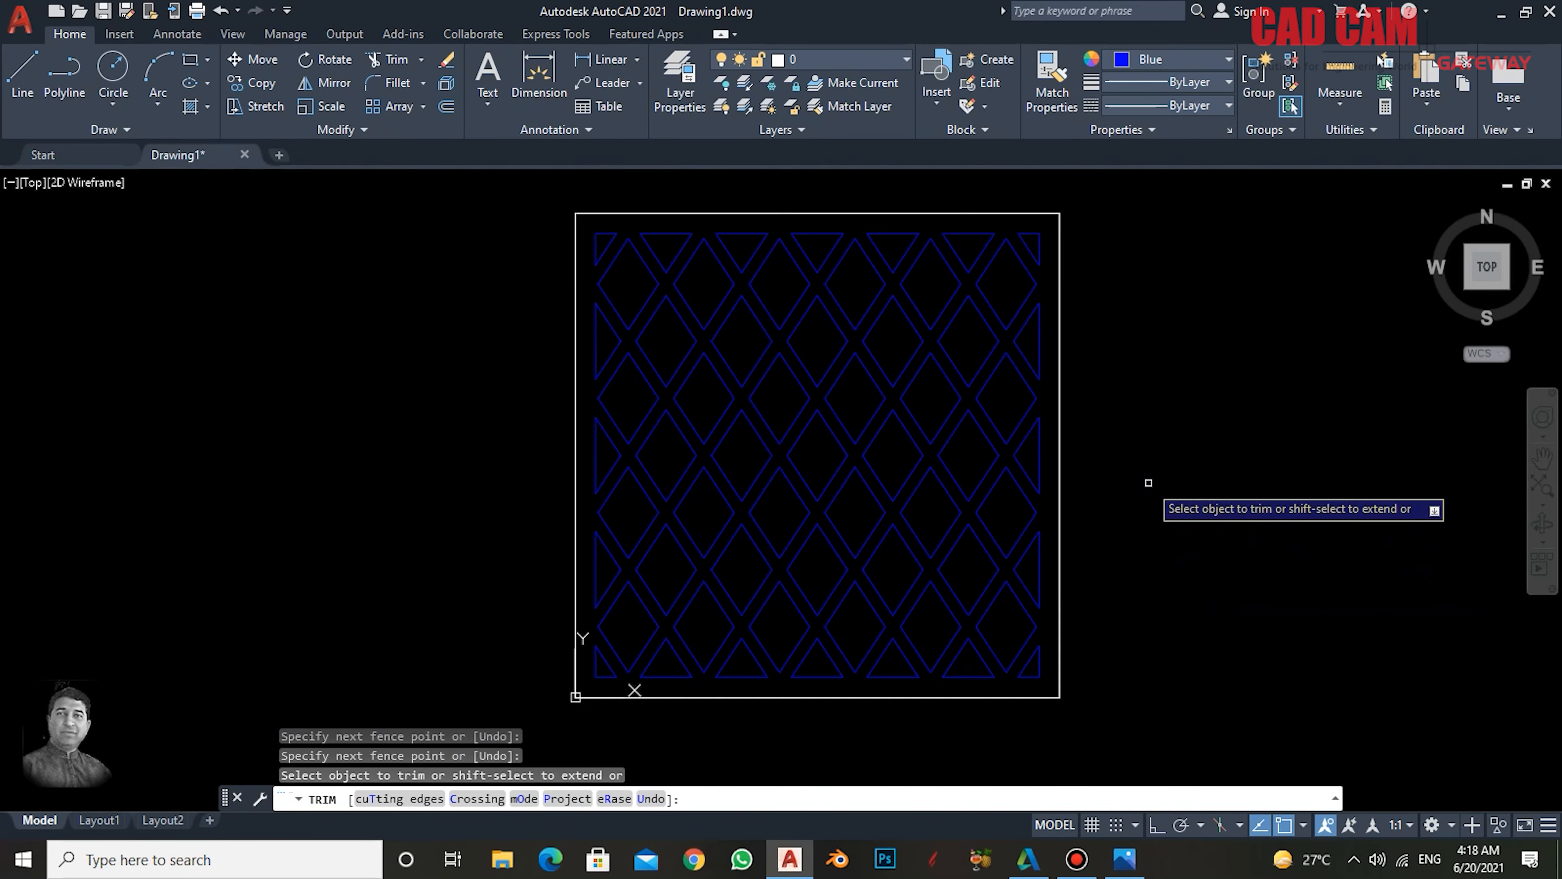
key(Escape)
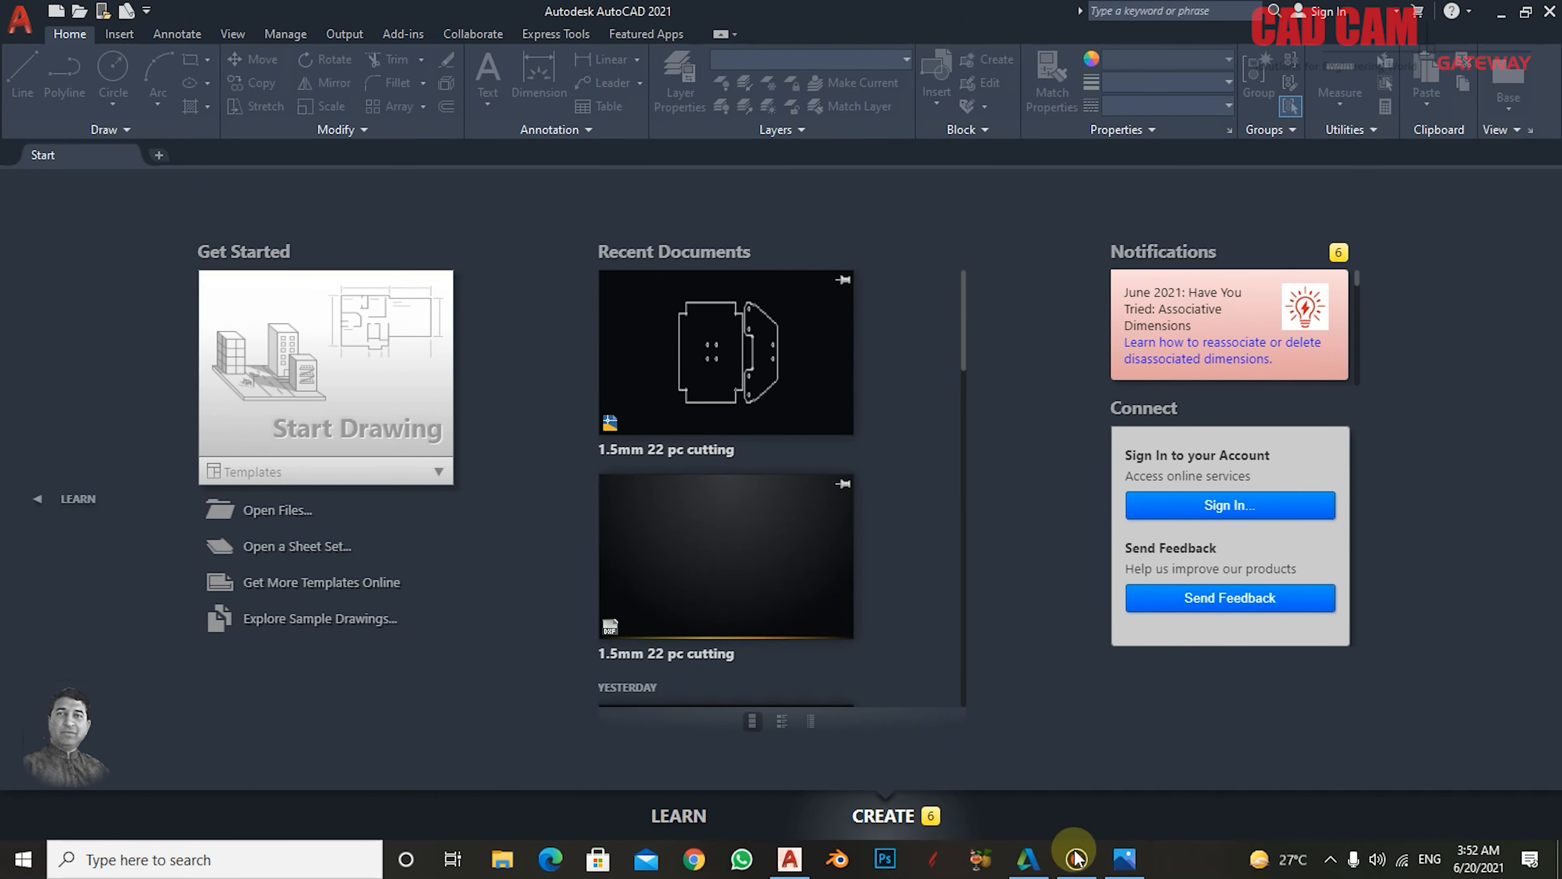
- View the lattice reference image 1.jpg in Photos and start a new drawing back in AutoCAD
click(1115, 867)
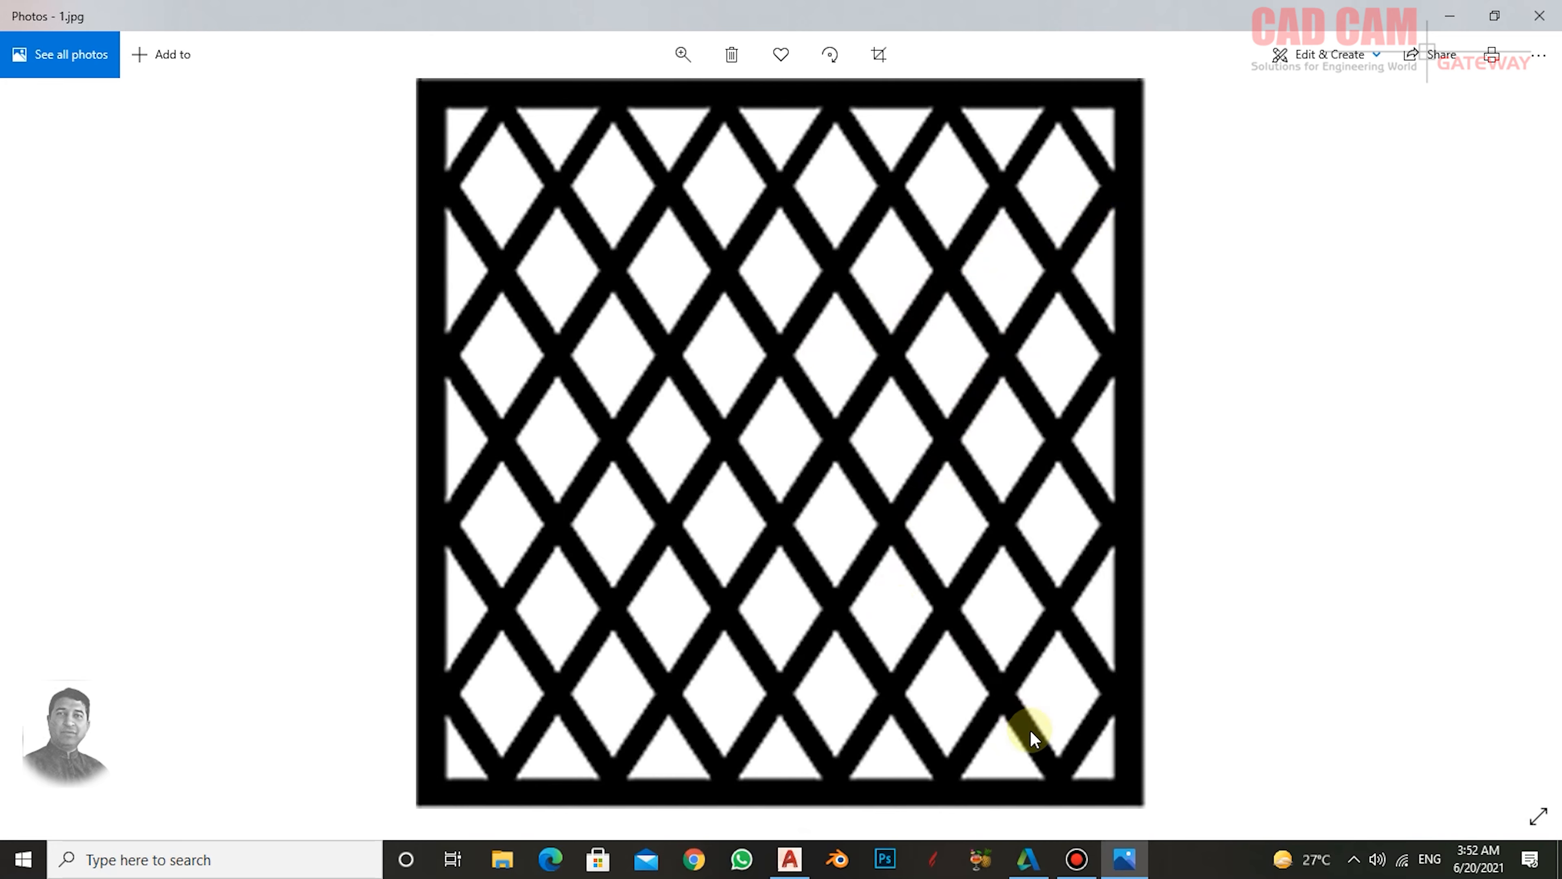
click(792, 857)
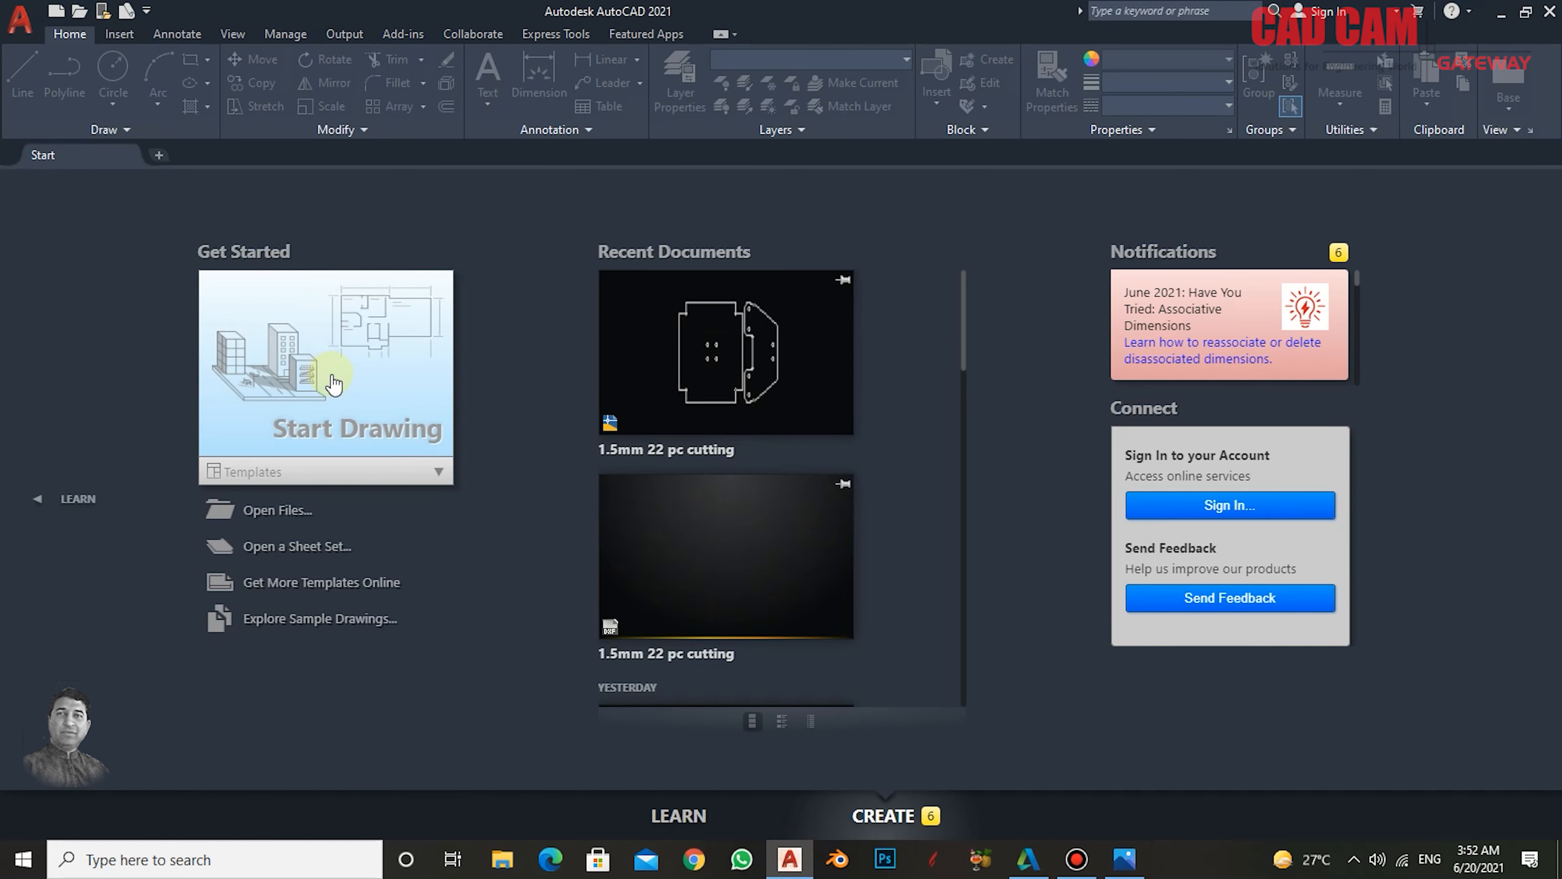
click(345, 354)
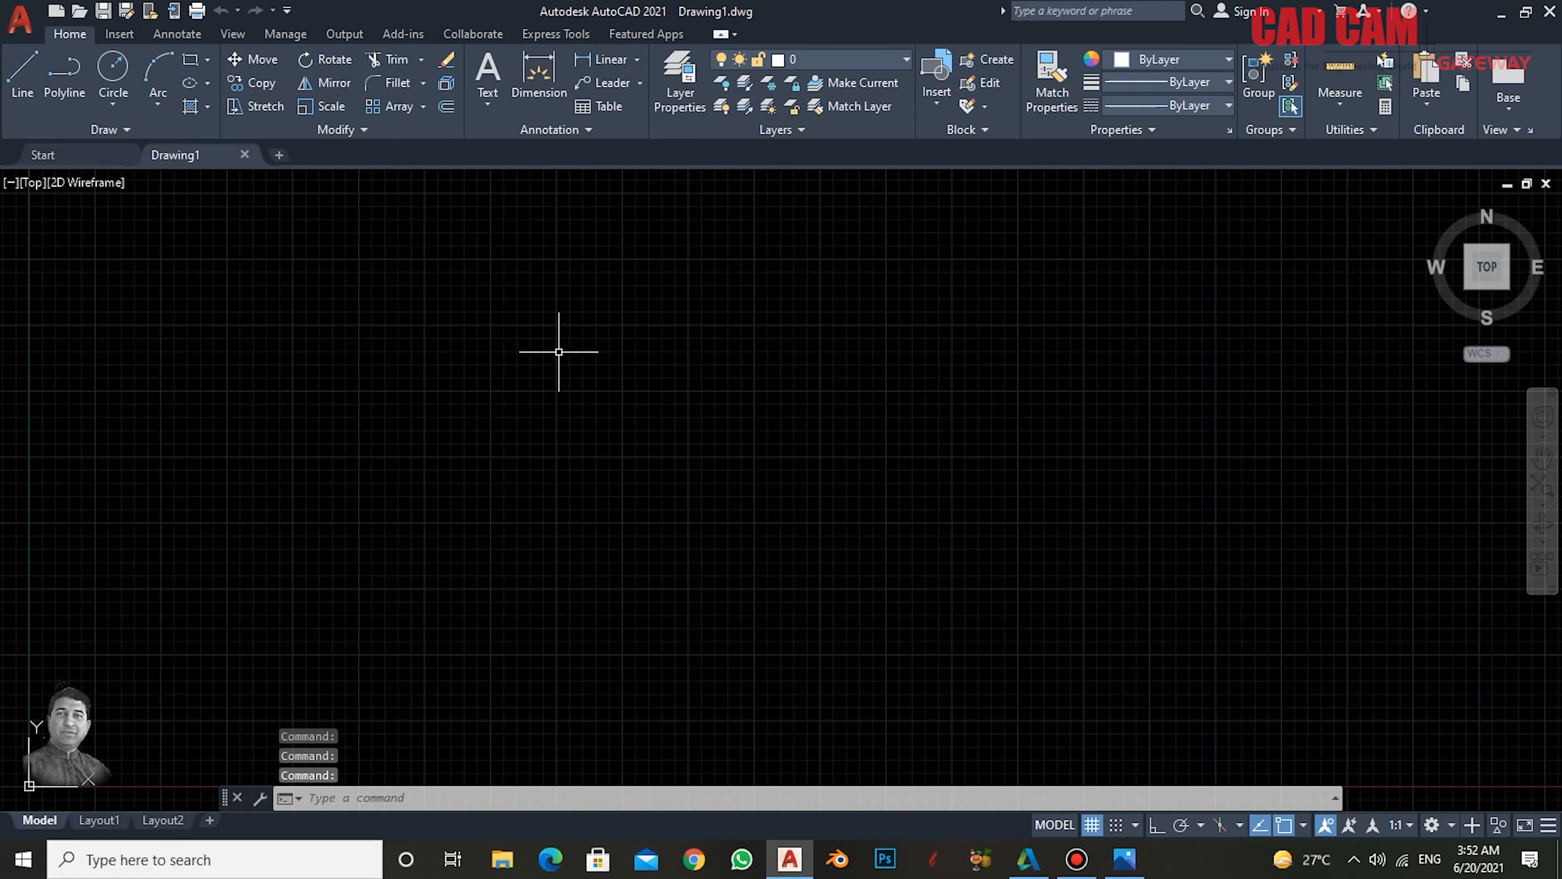
- Set the drawing's length unit type to Architectural
scroll(895, 356, down, 2)
mouse_move(899, 356)
middle_down()
mouse_move(871, 372)
mouse_move(886, 380)
middle_up()
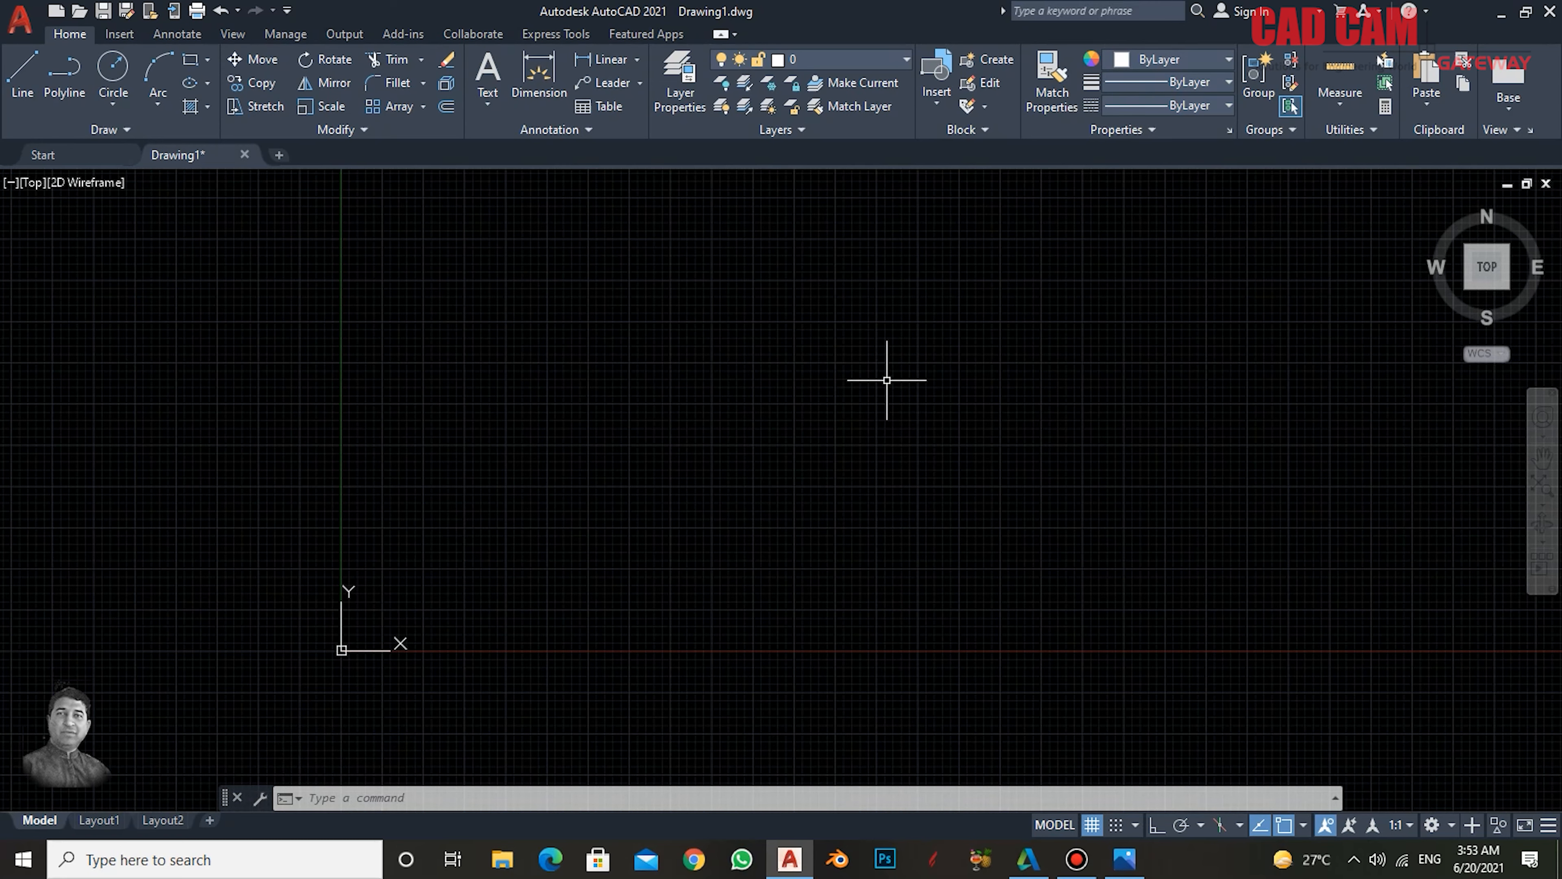
text(UN)
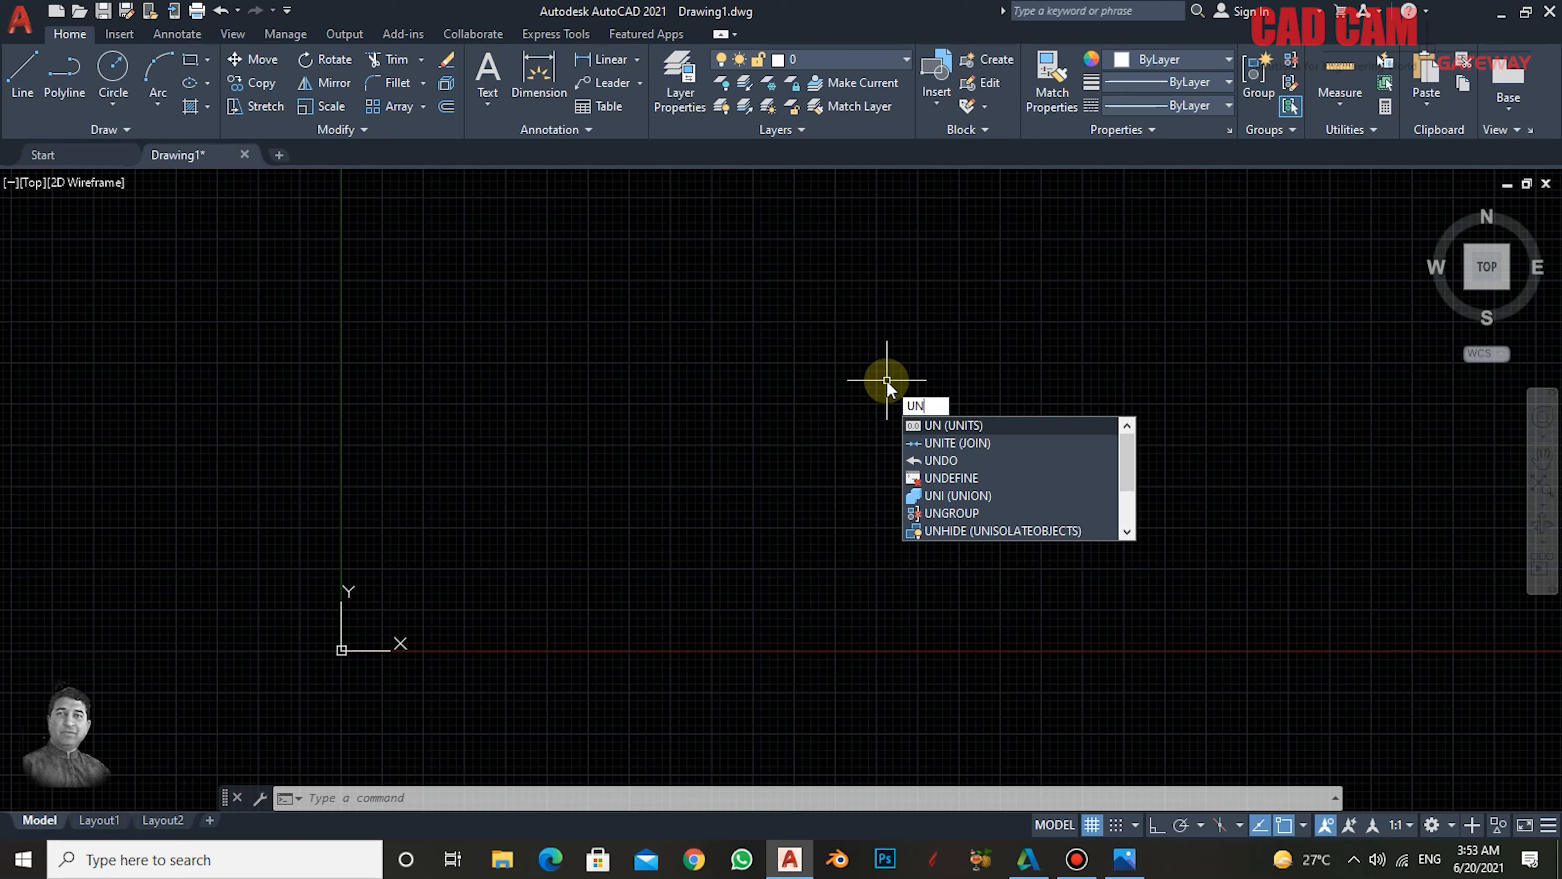
key(Return)
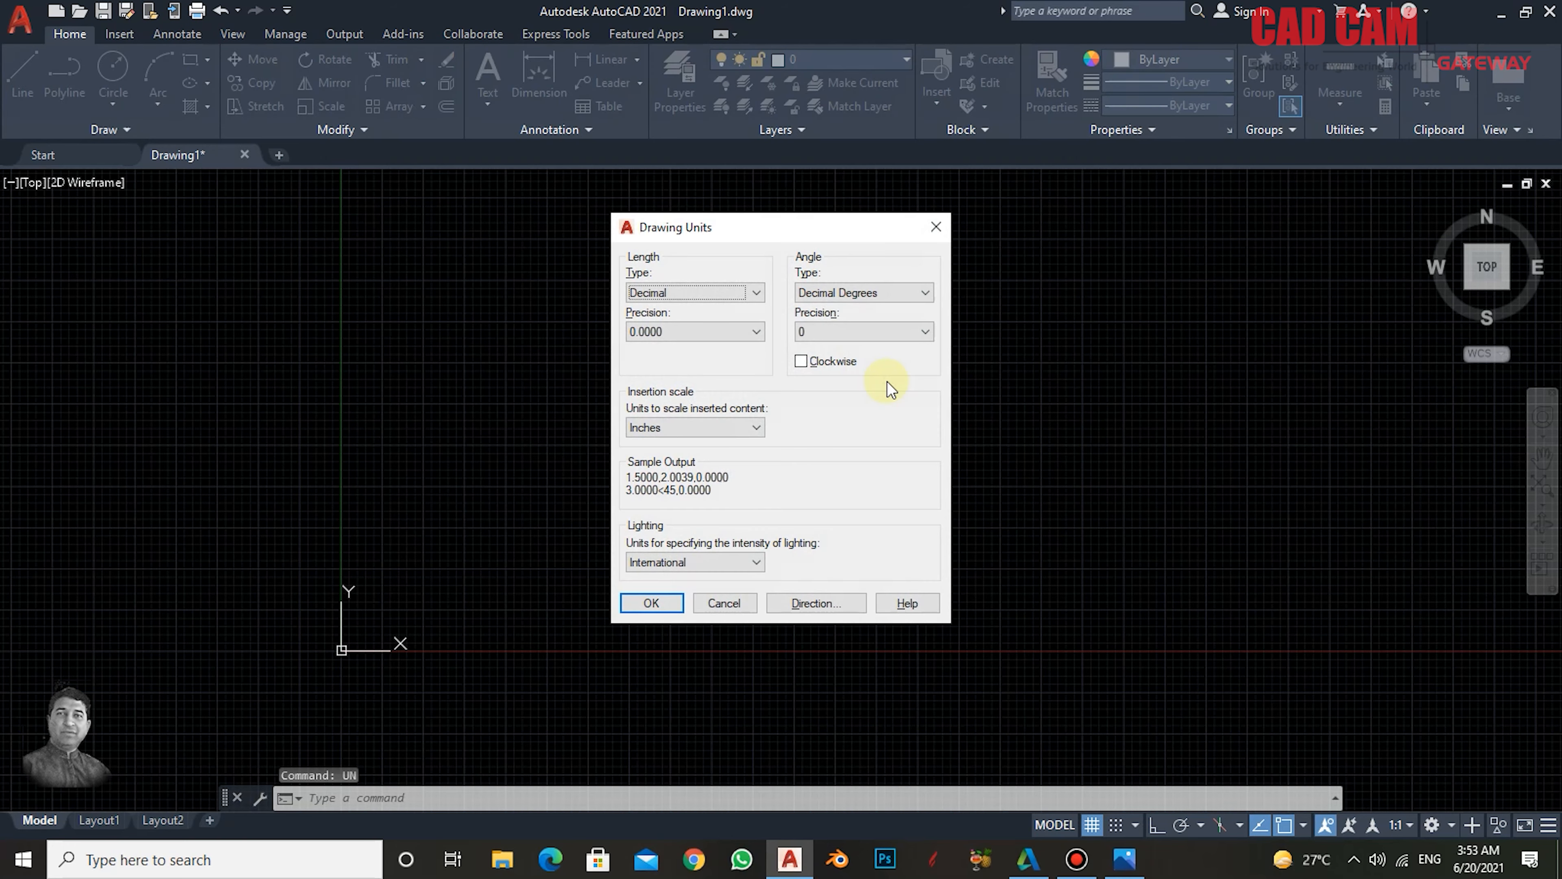
click(686, 292)
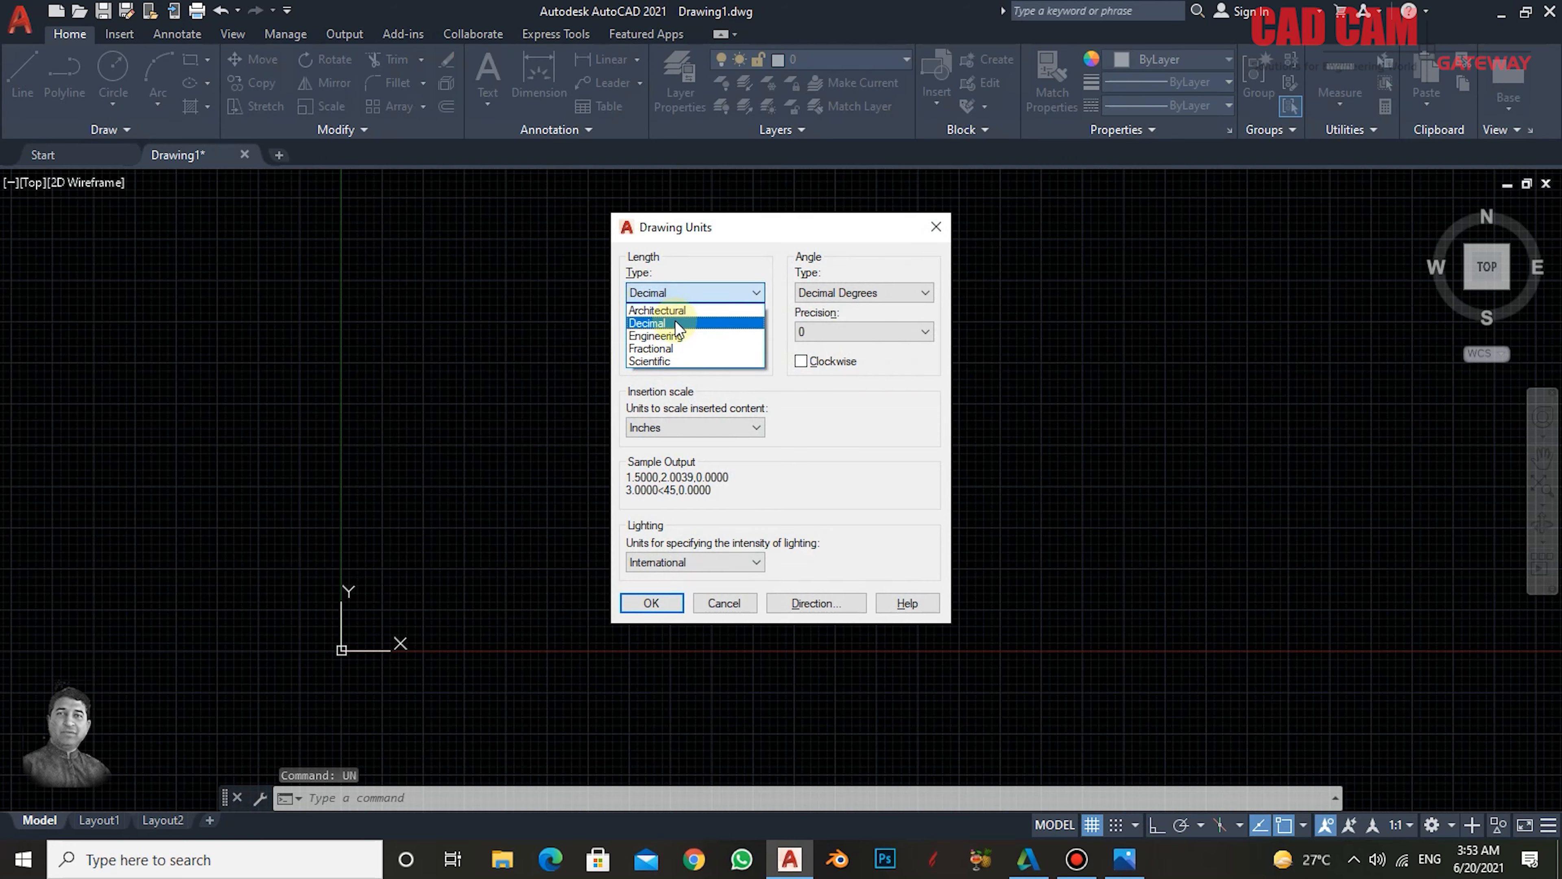
click(681, 309)
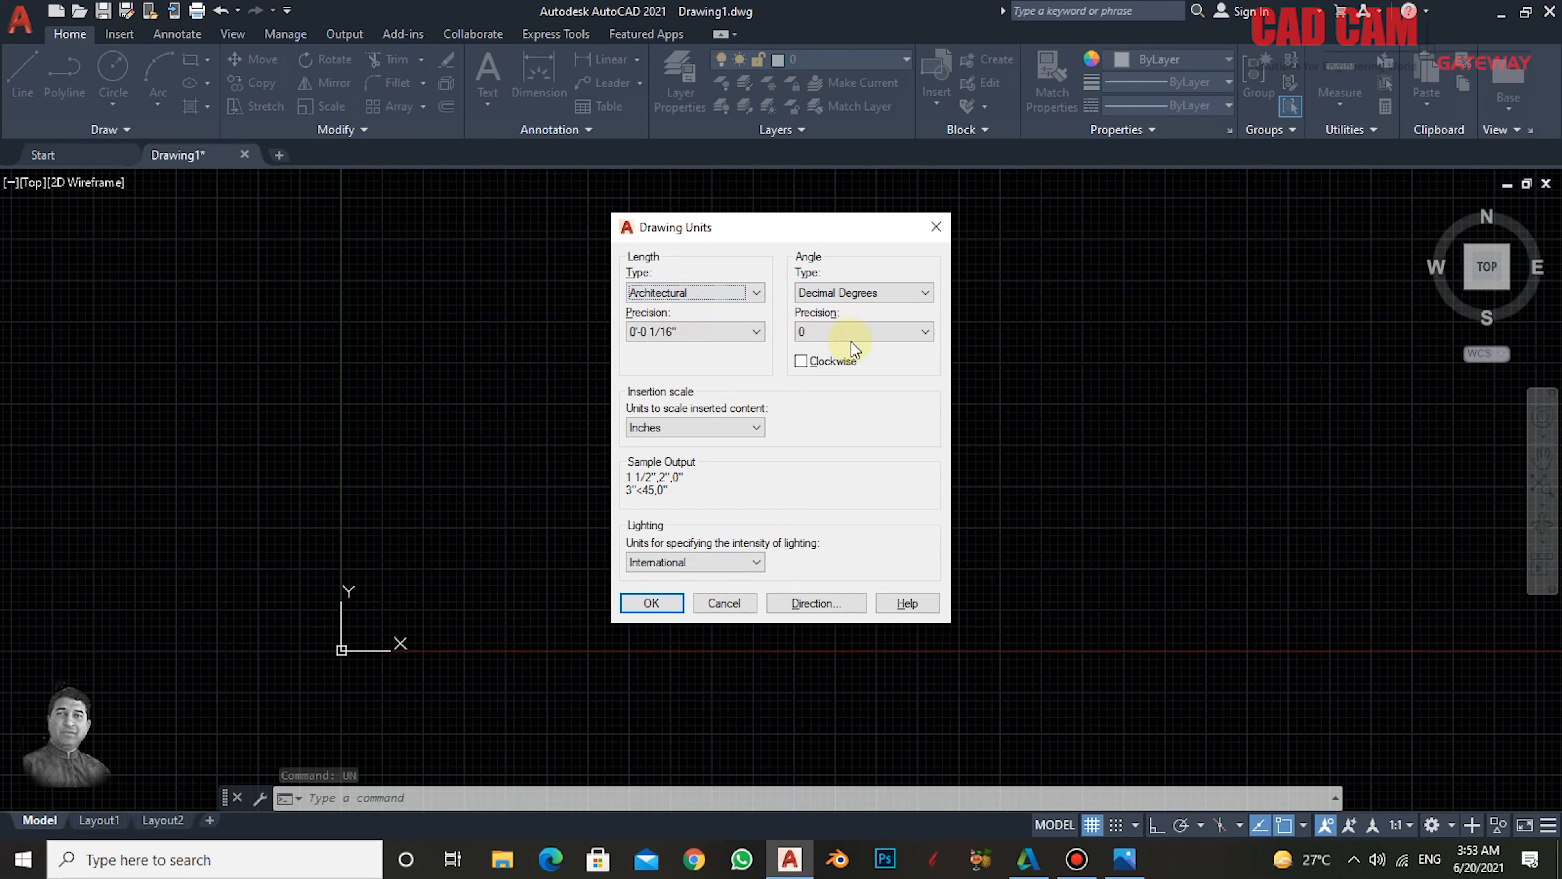
click(645, 602)
- Set the model space limits with the lower left corner at 0,0 and the upper right corner at 24,24
text(limits)
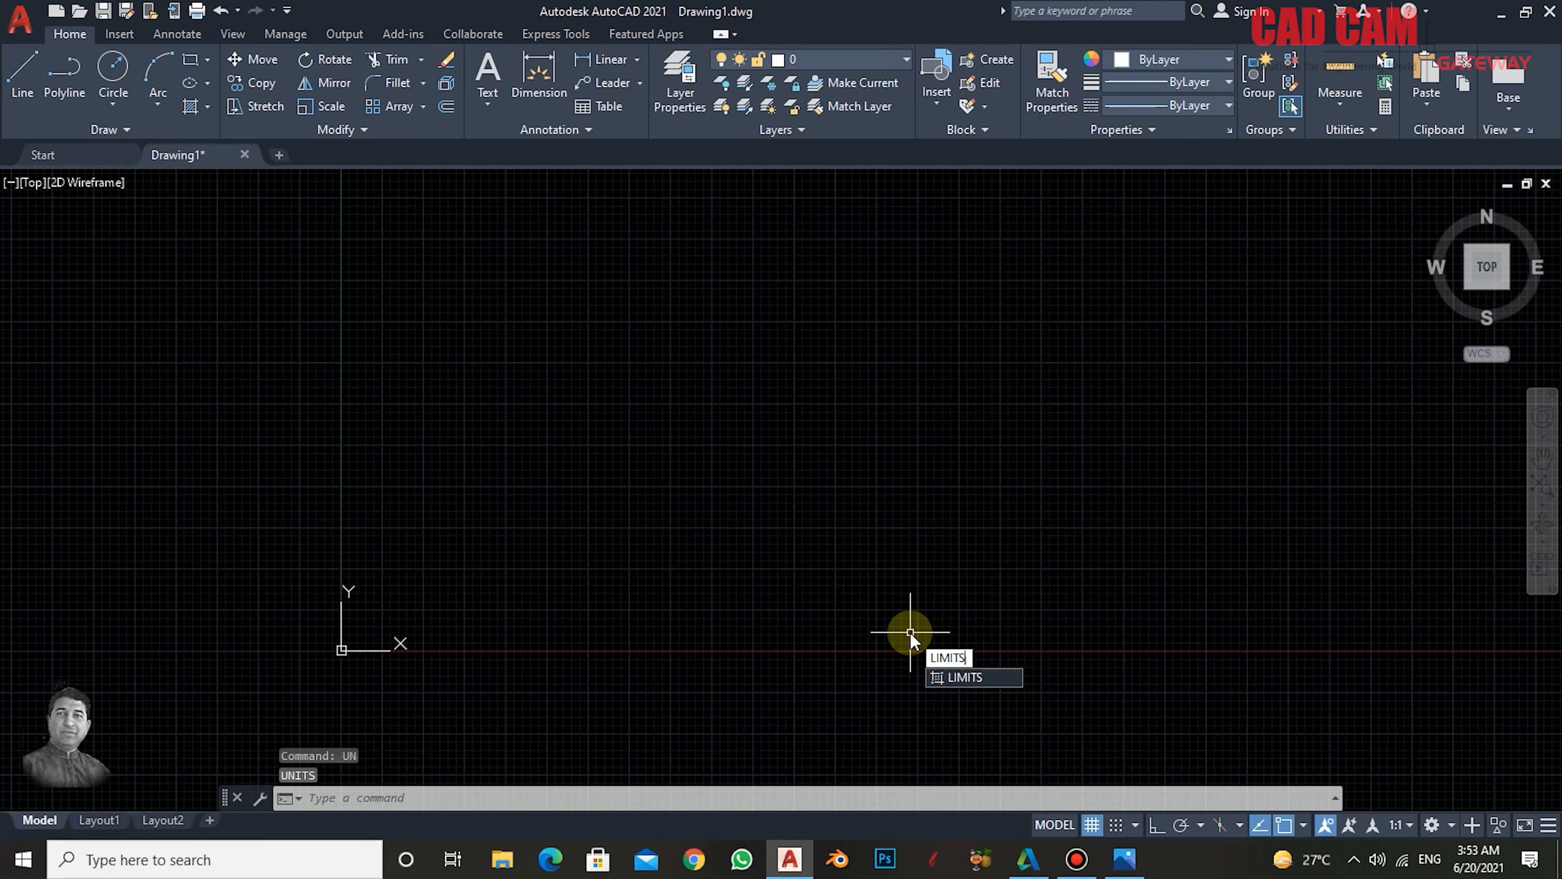
key(Return)
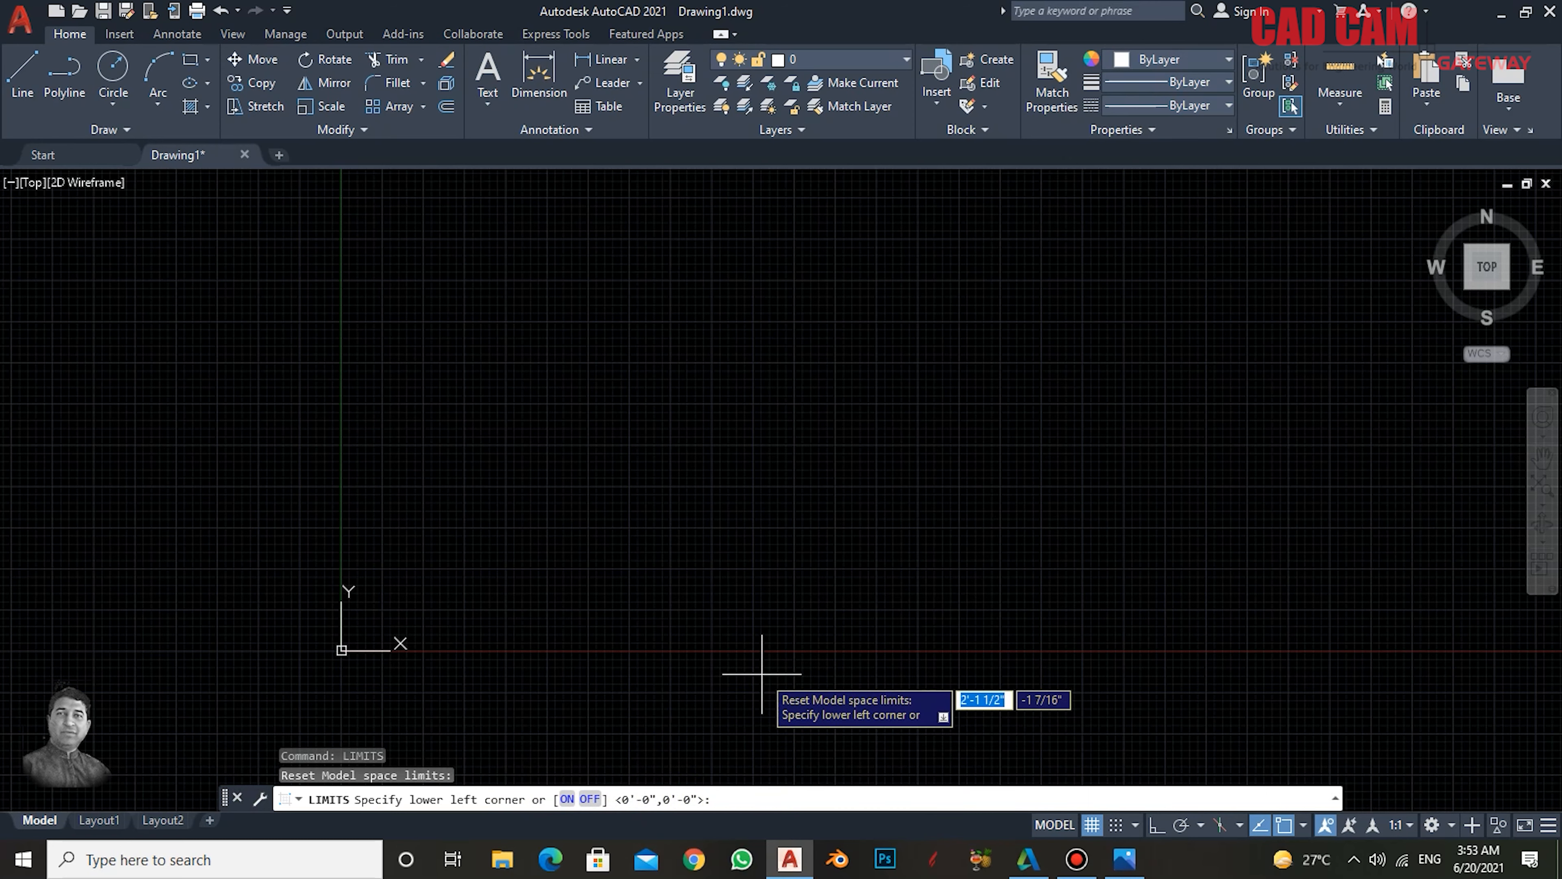
key(Return)
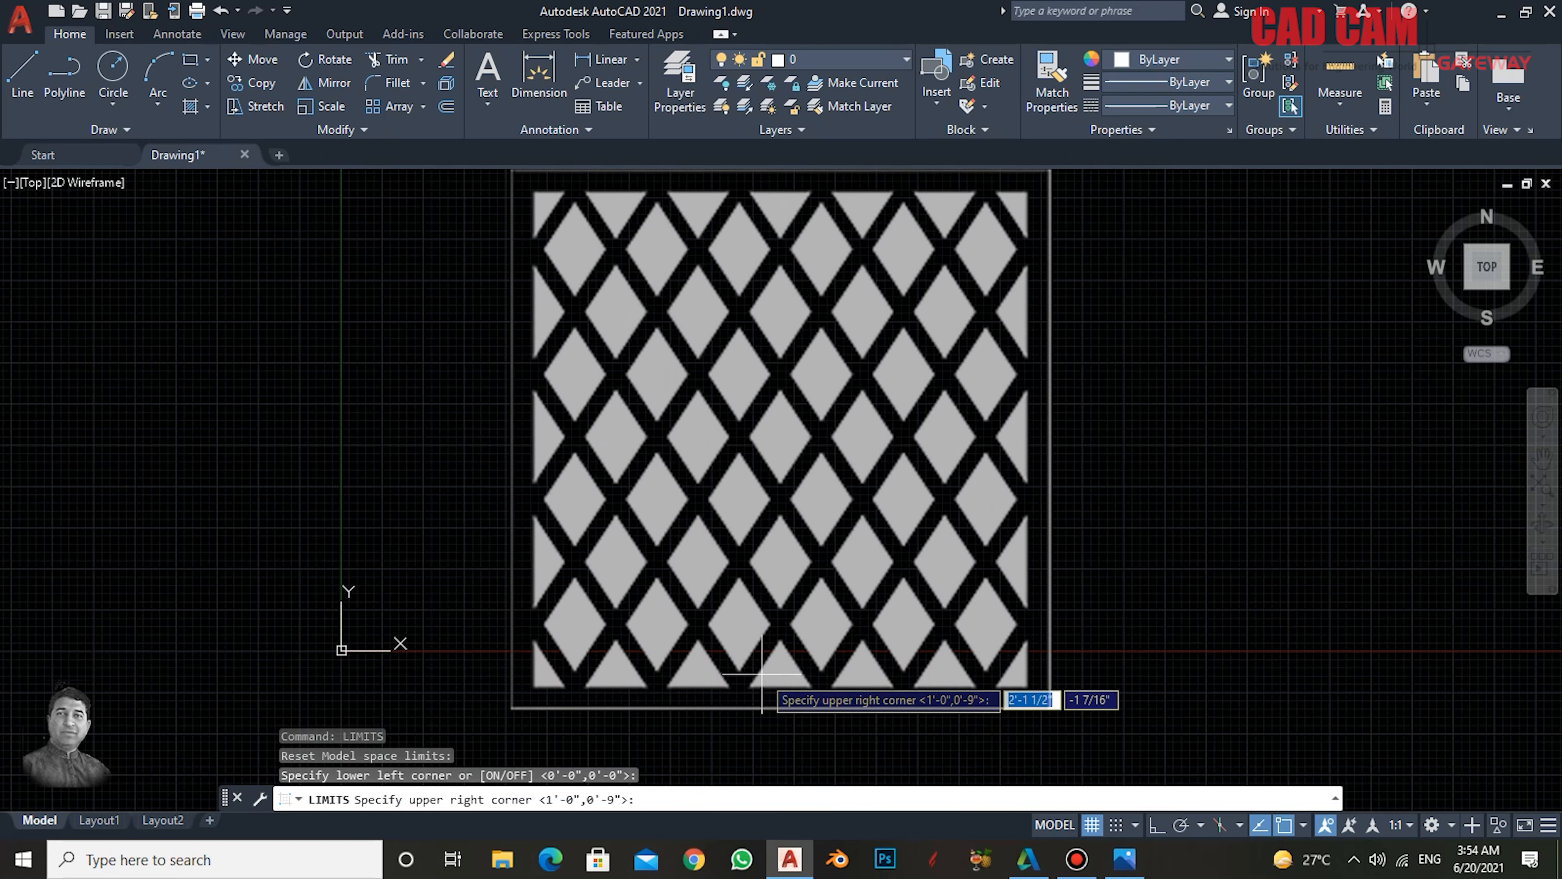
text(24)
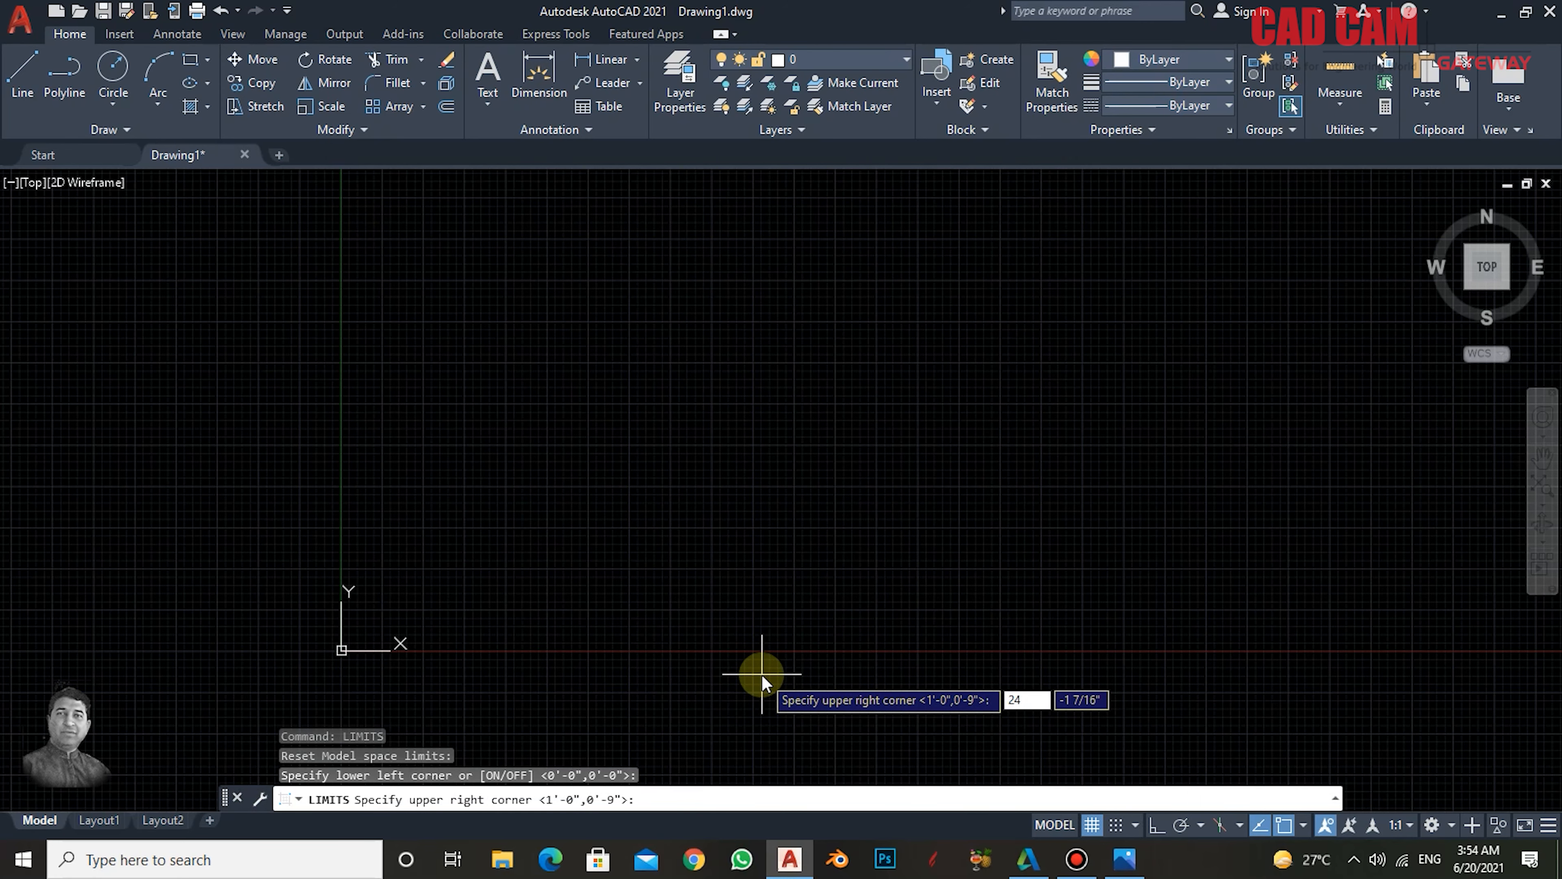
key(Tab)
text(24)
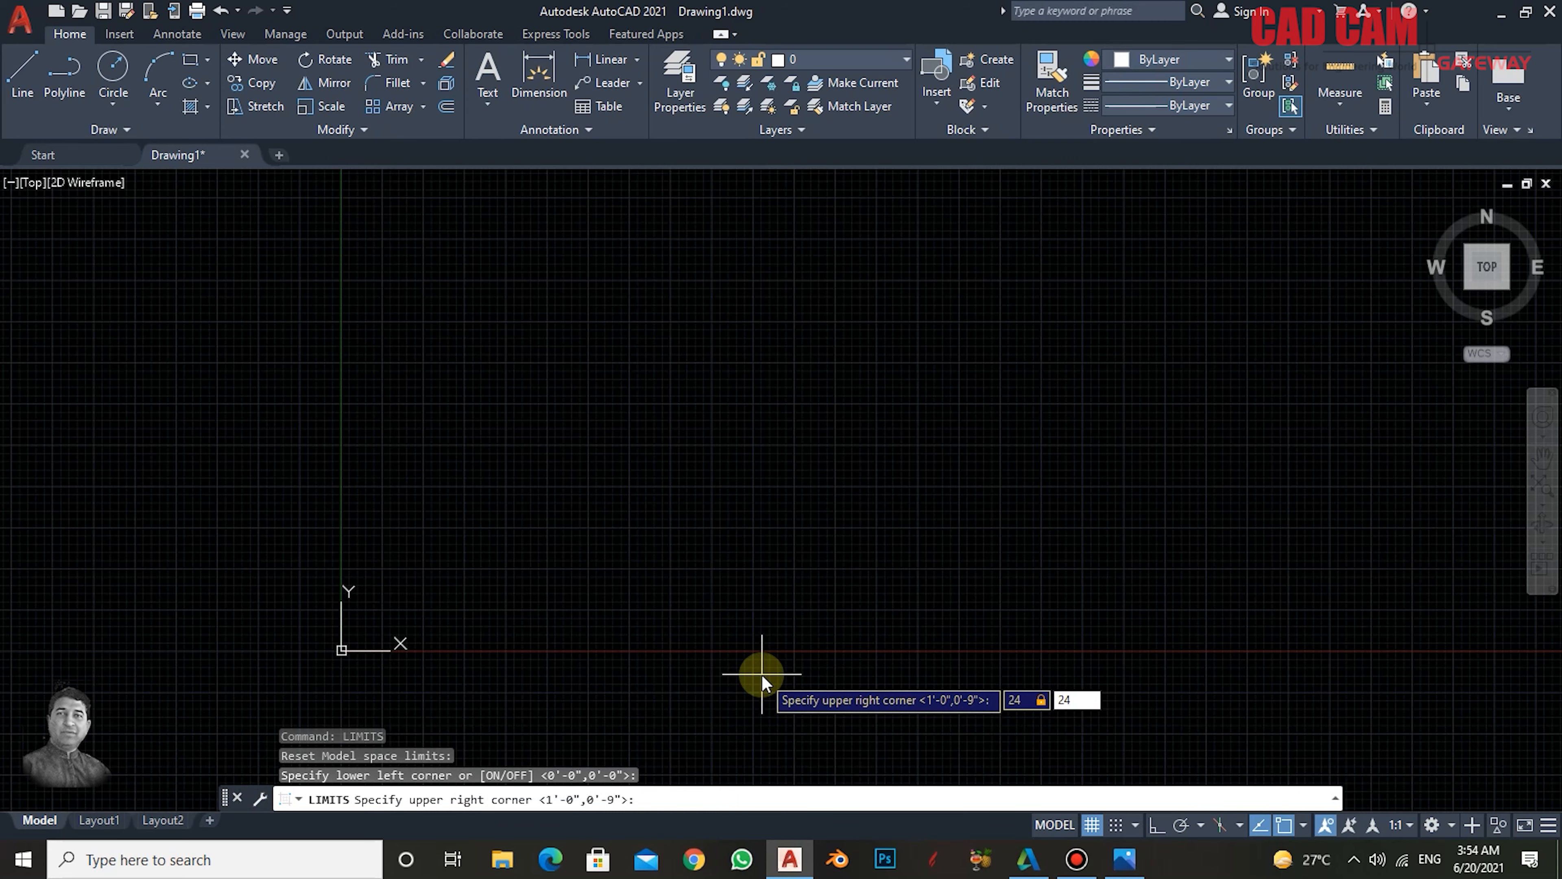
key(Return)
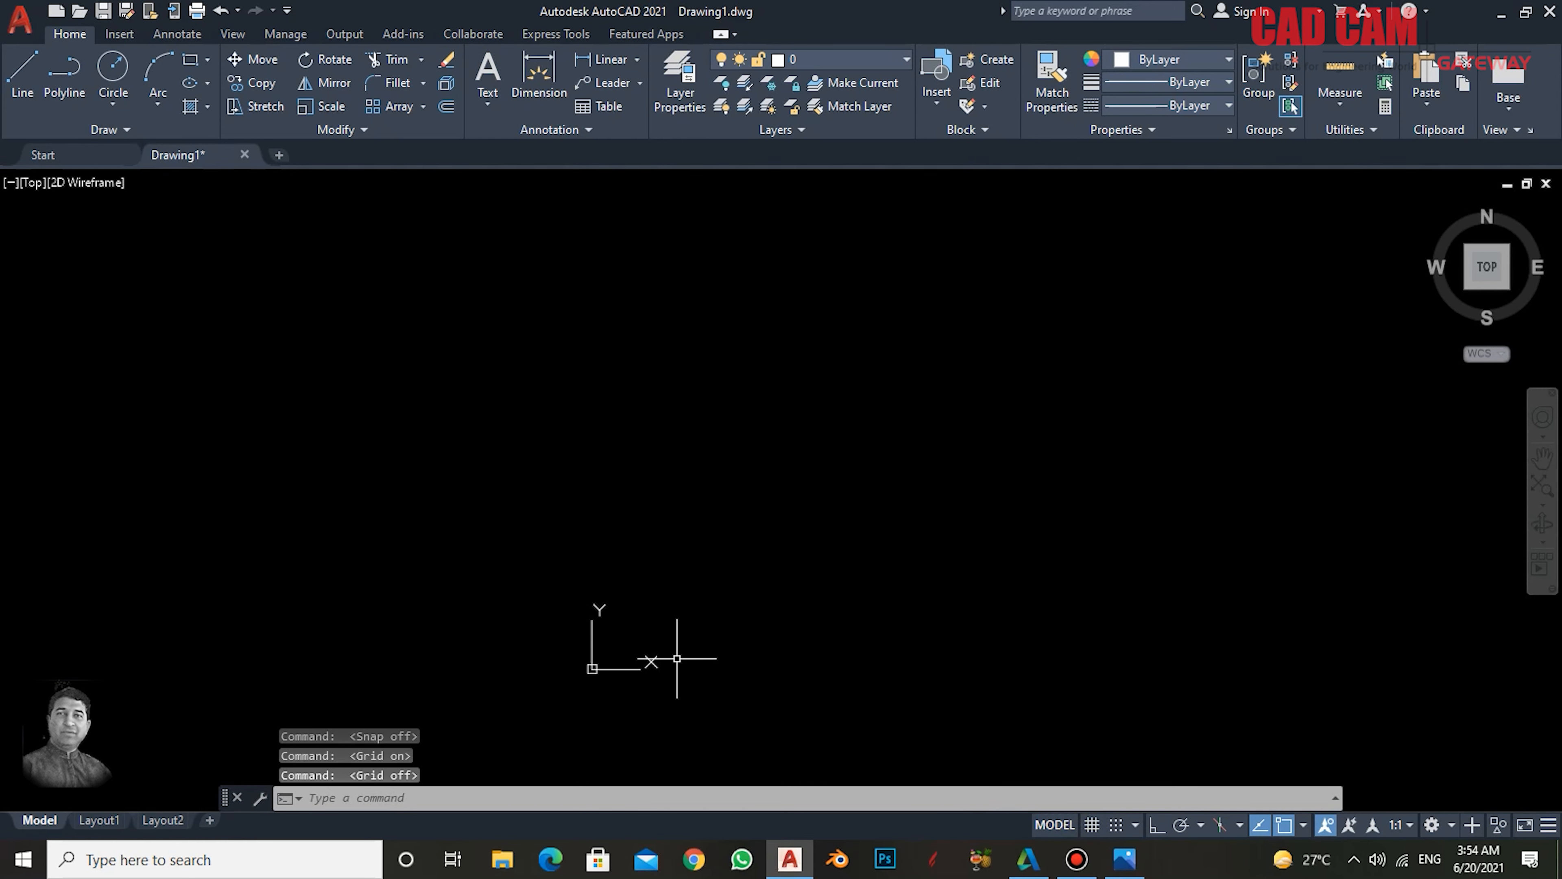
- Toggle the grid display, leaving it off, and zoom to all of the drawing limits
key(F7)
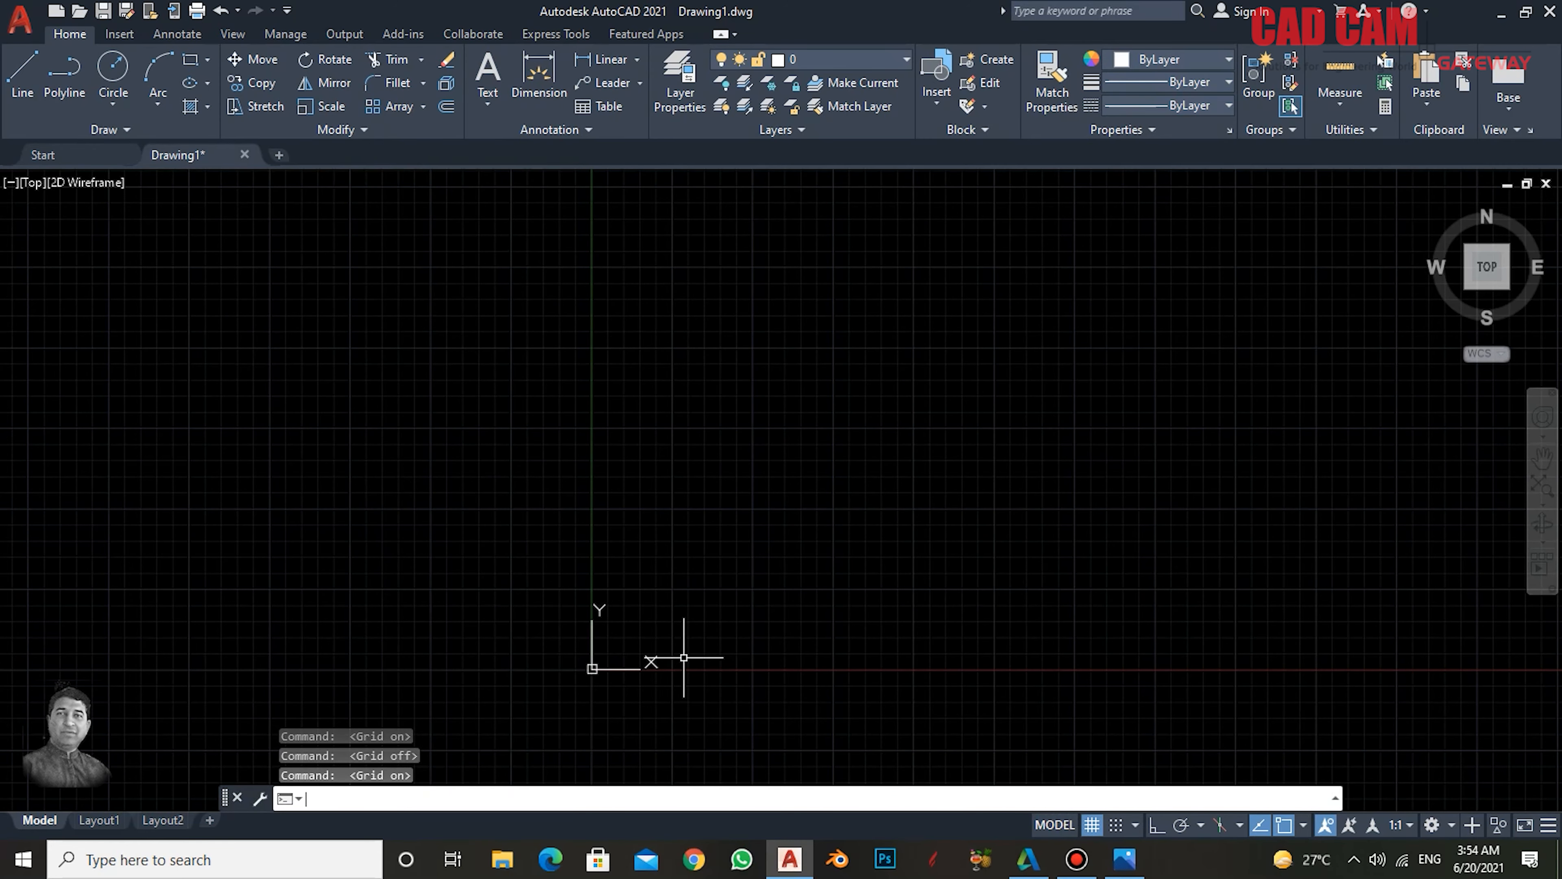
key(F7)
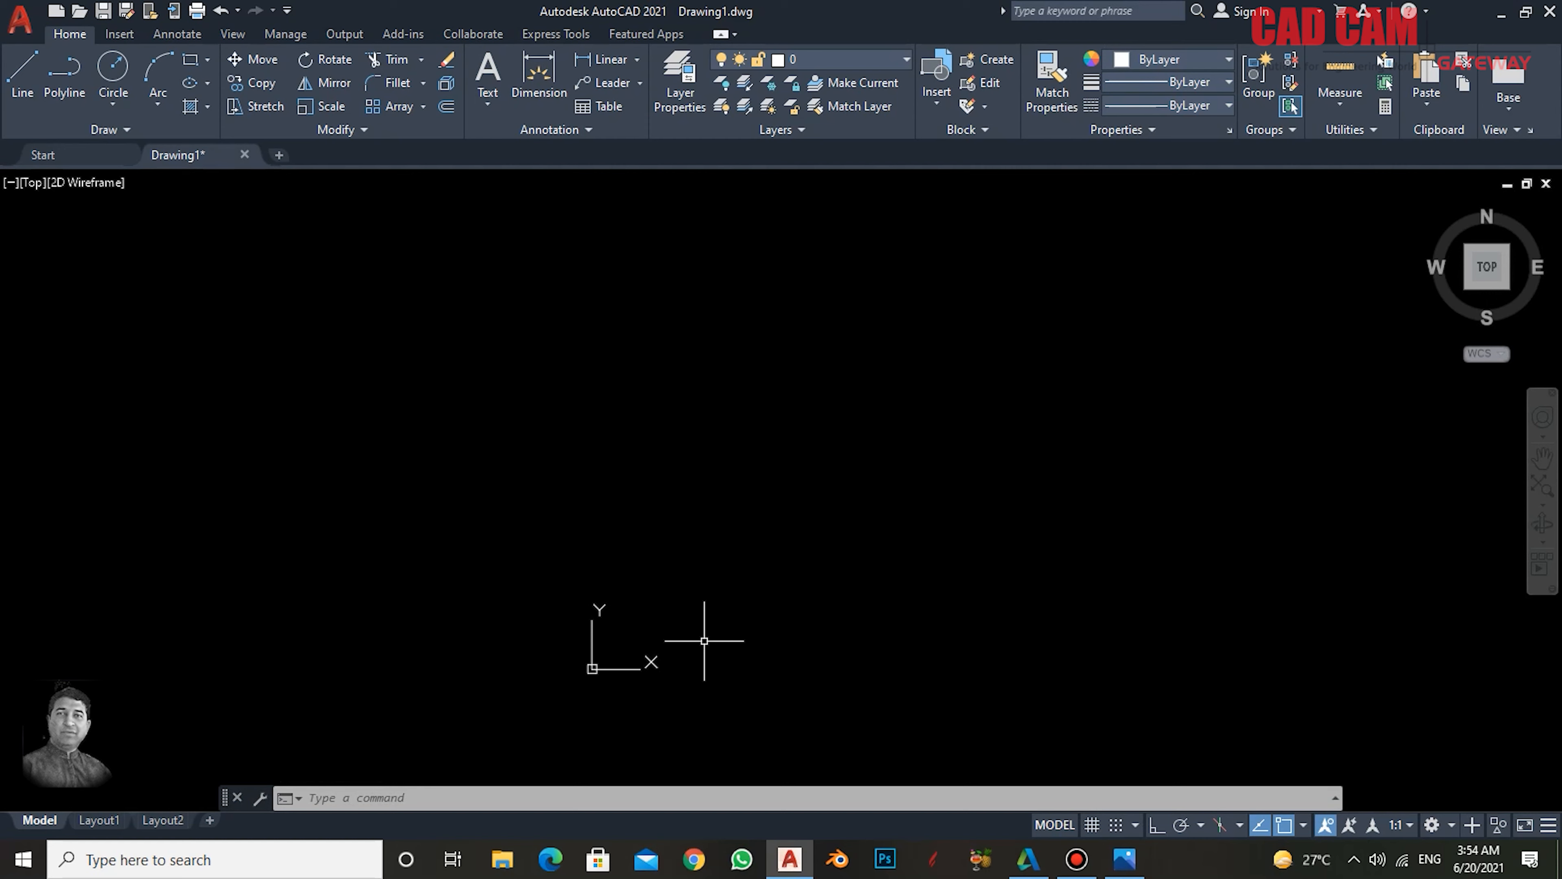
text(z)
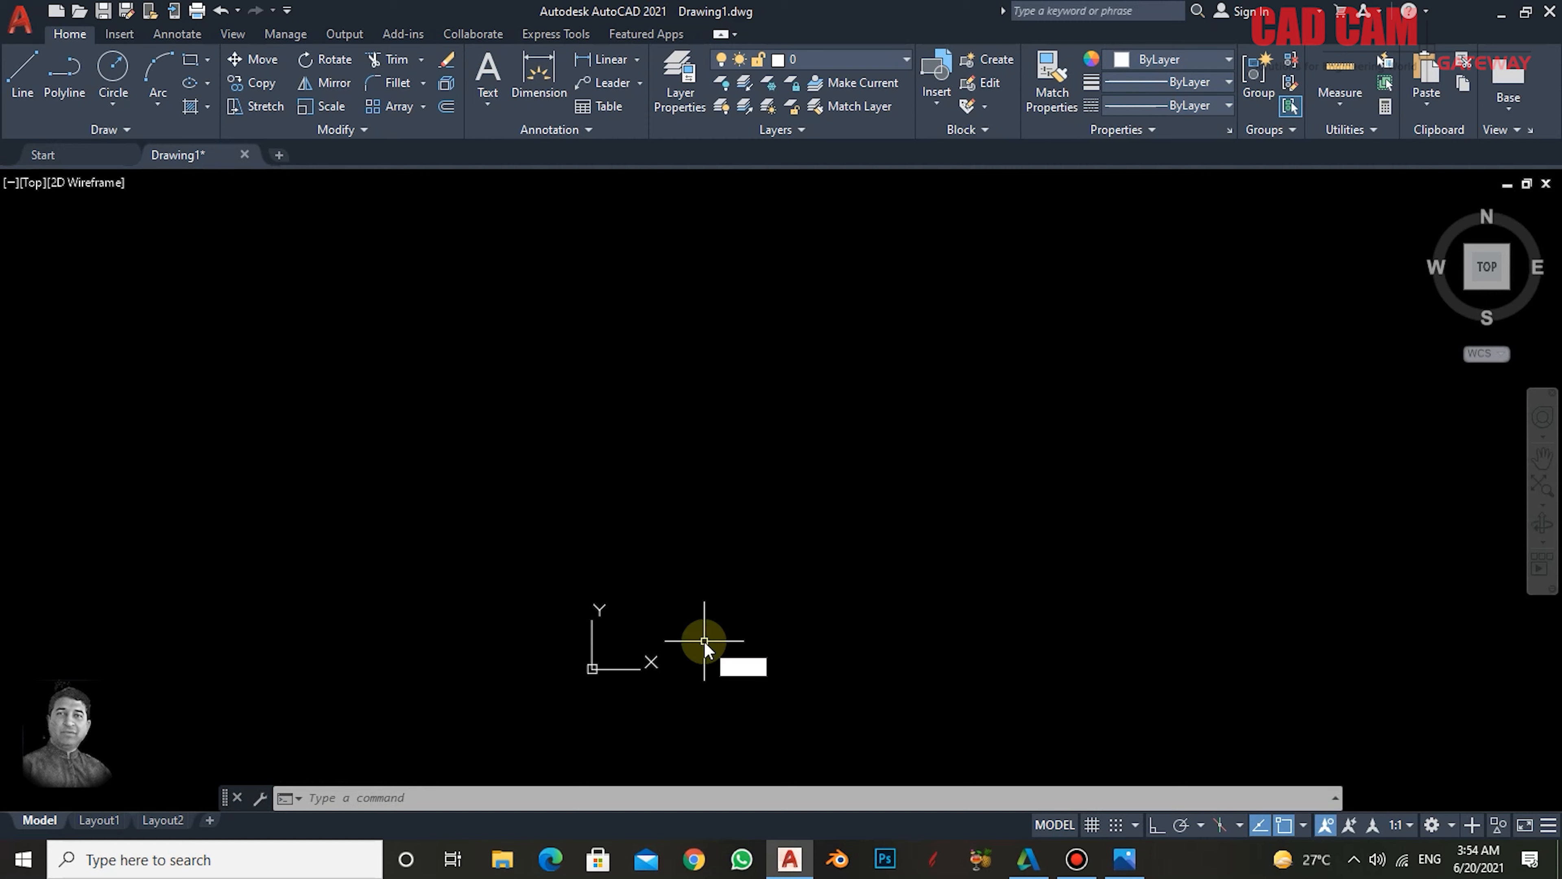
key(Return)
text(a)
key(Return)
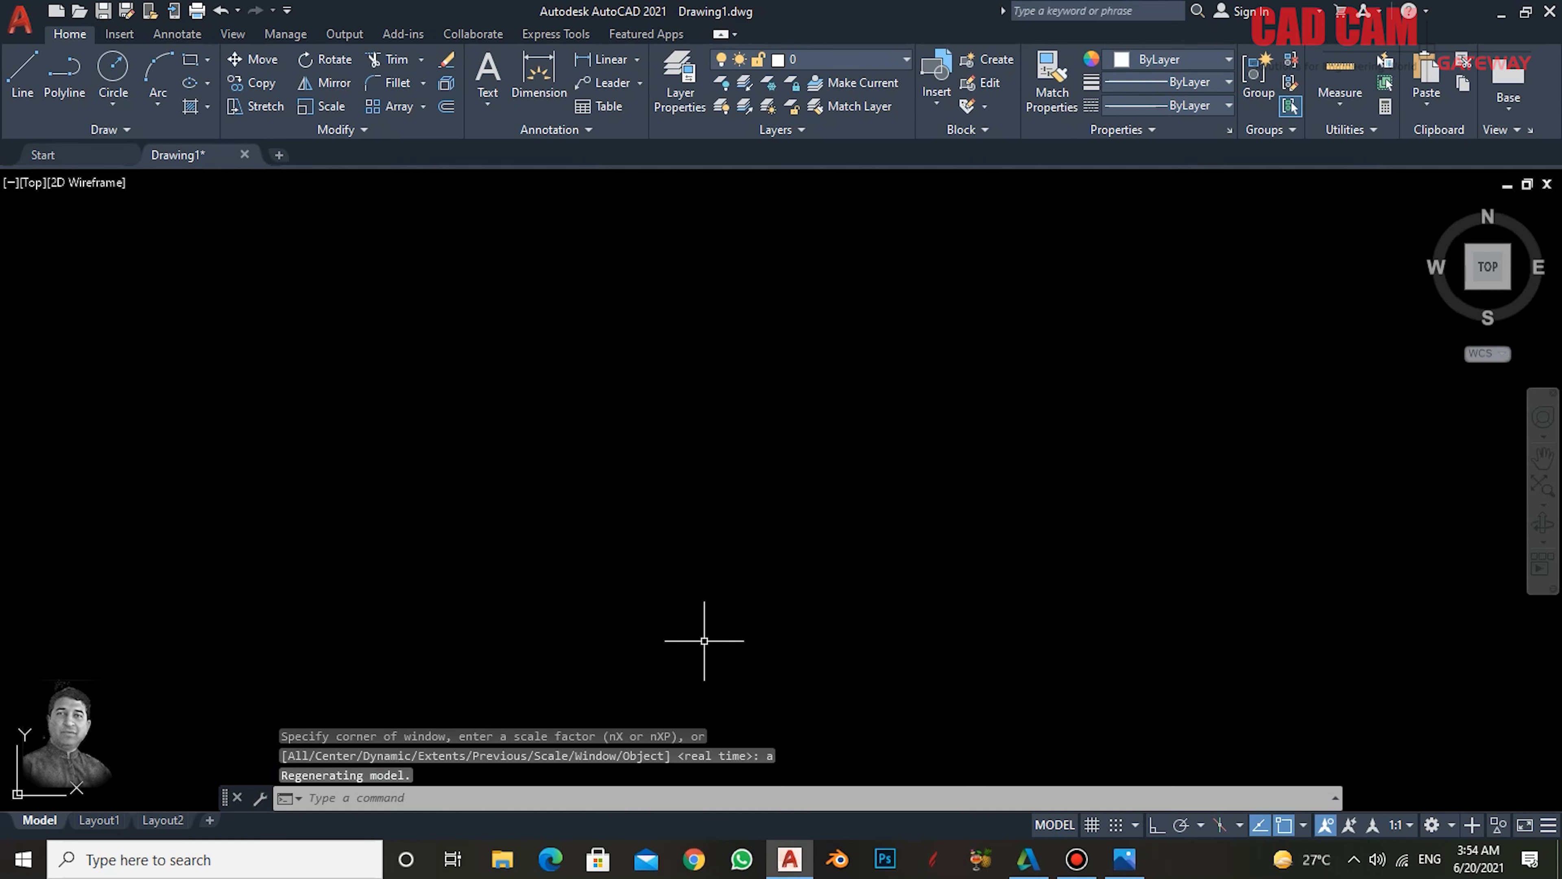
- Draw a 24 by 24 inch square with the Rectangle command, starting from the origin 0,0
scroll(698, 633, down, 5)
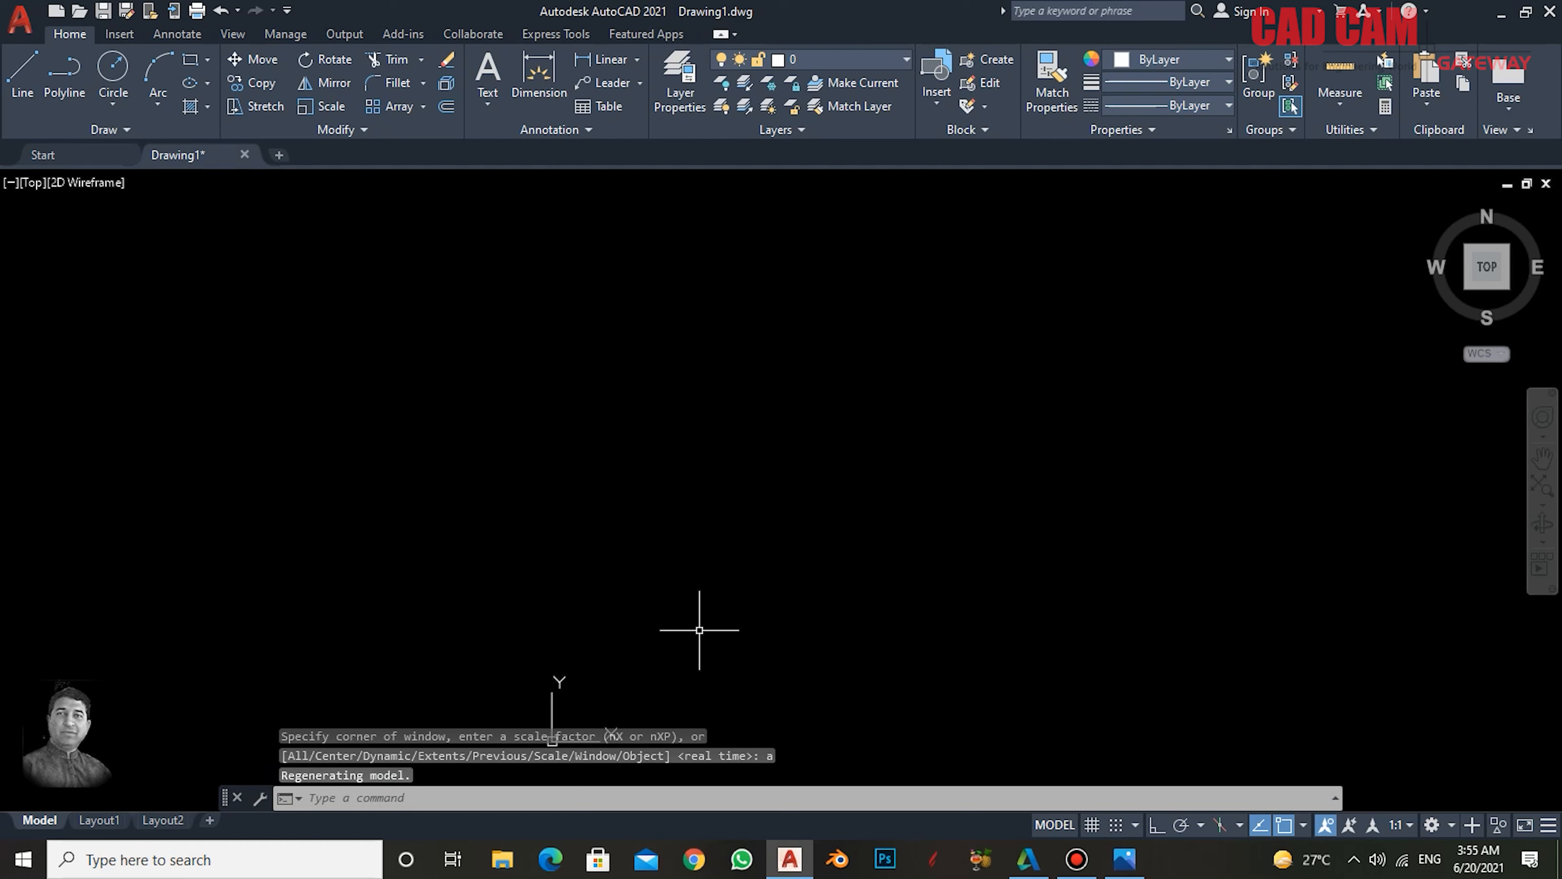
middle_drag(694, 627, 691, 517)
scroll(630, 553, up, 2)
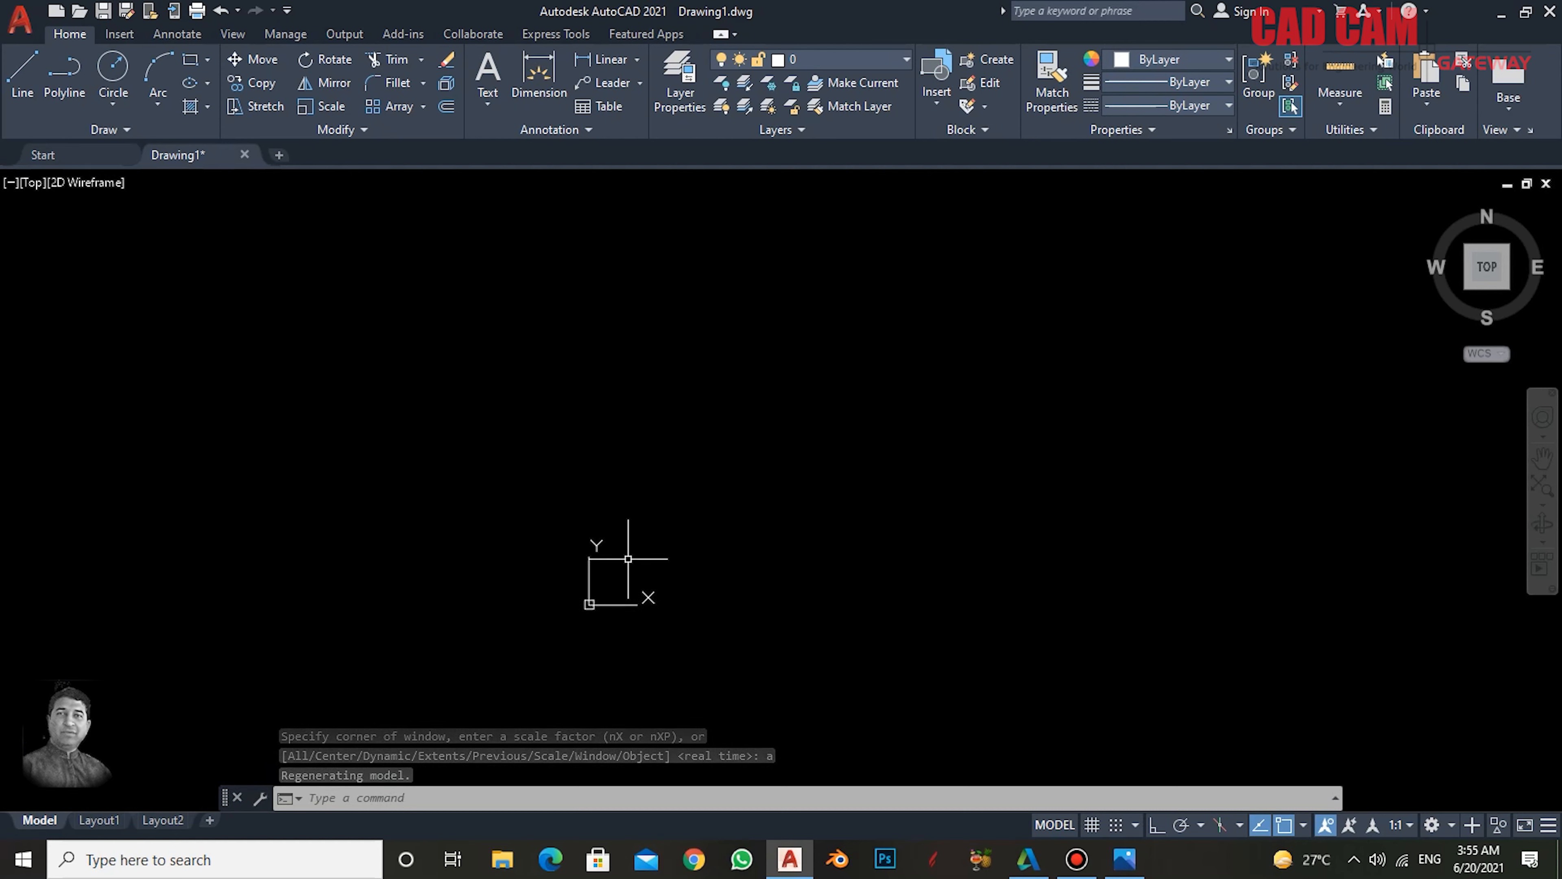
middle_drag(617, 614, 628, 620)
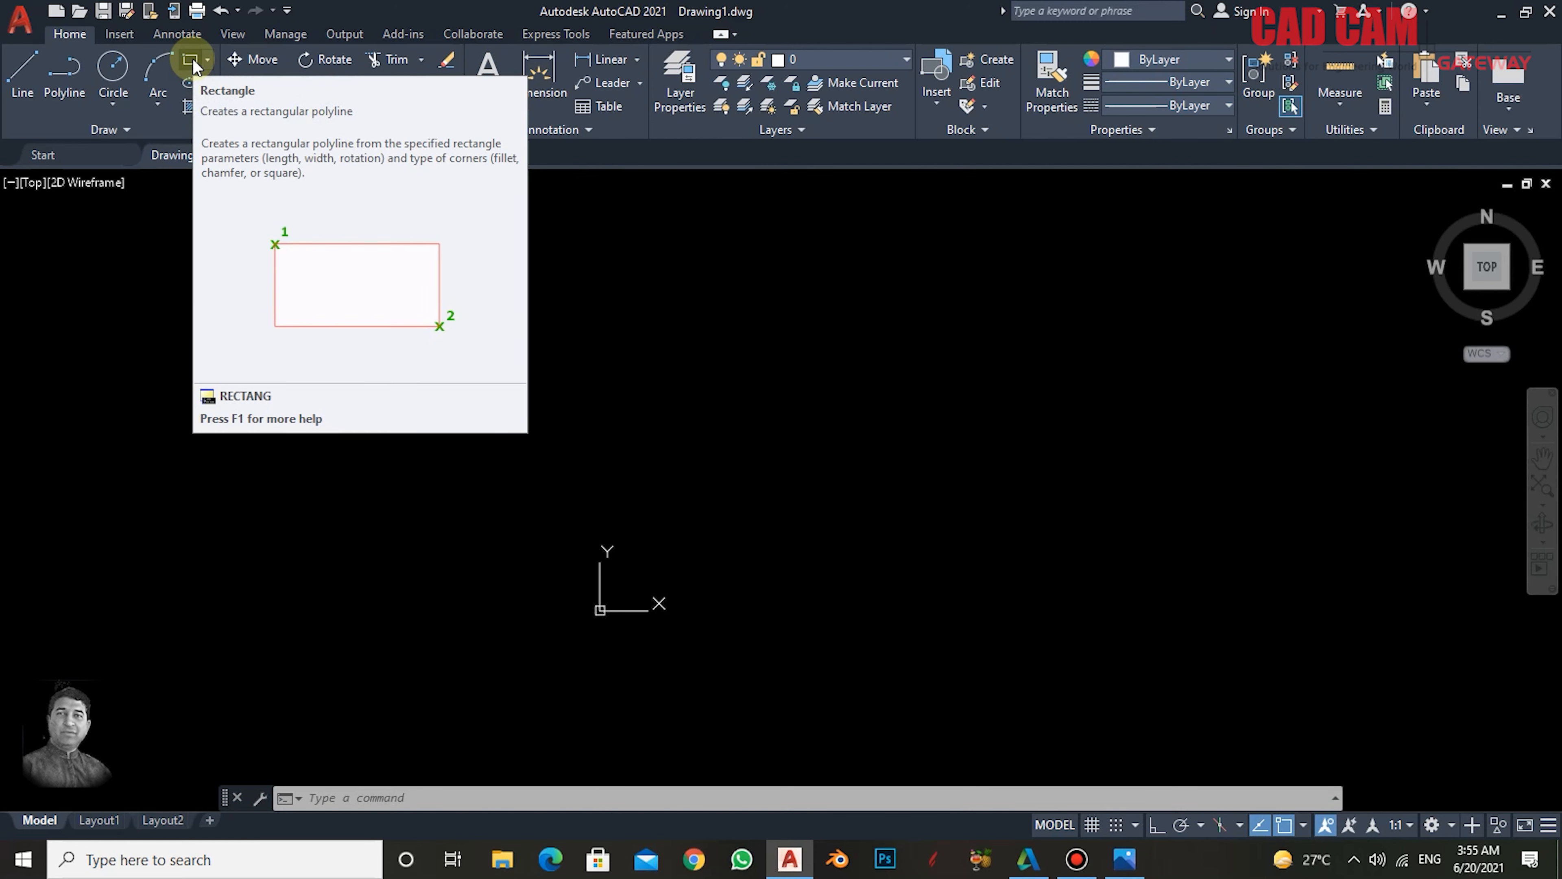
text(r)
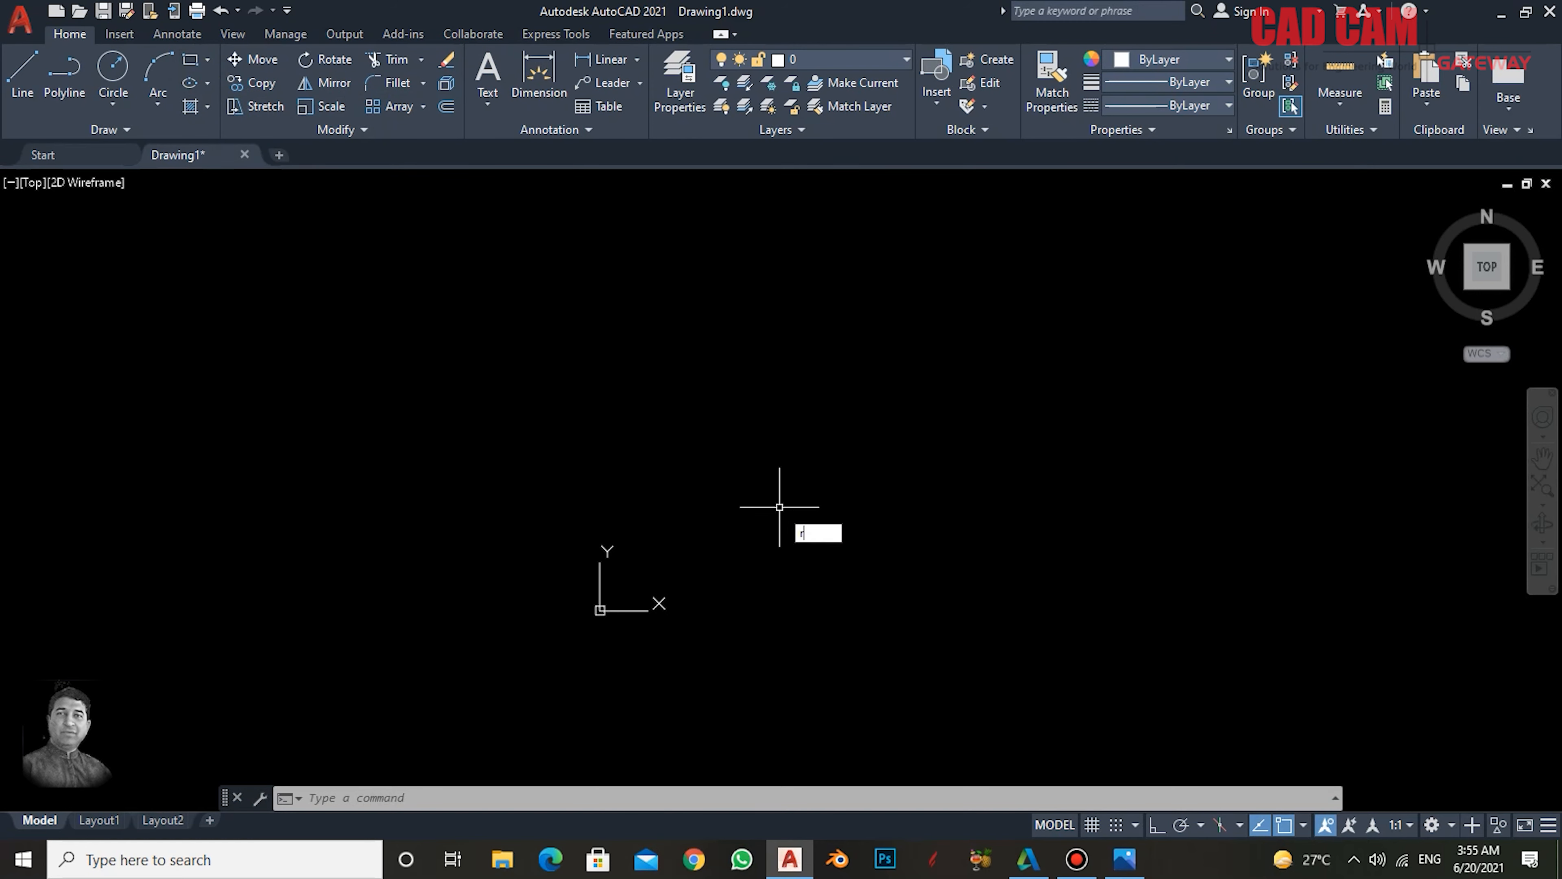
text(ec)
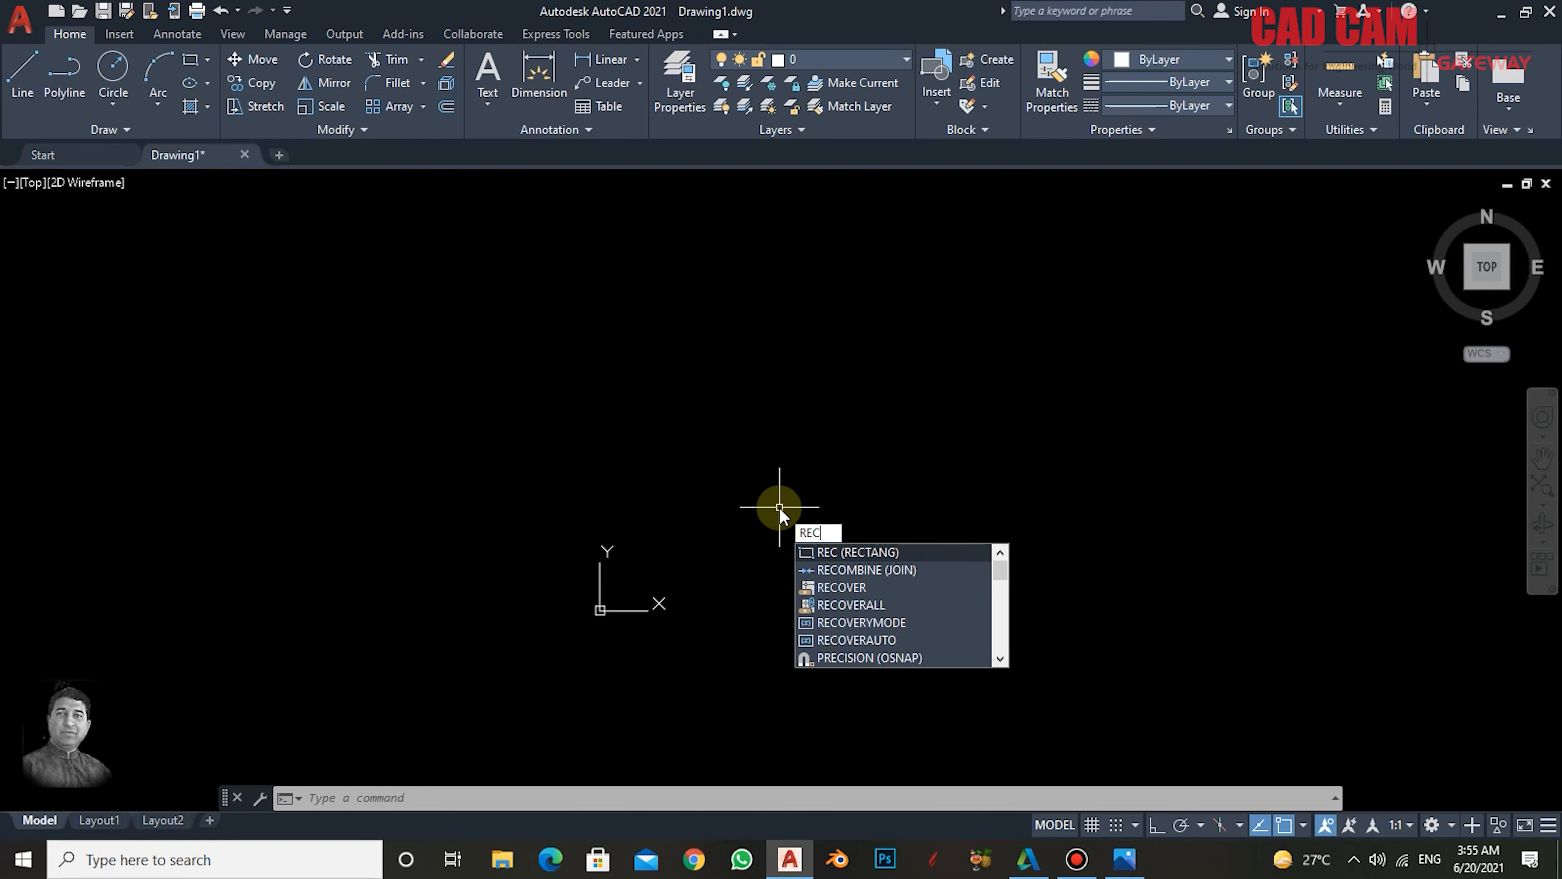
key(Return)
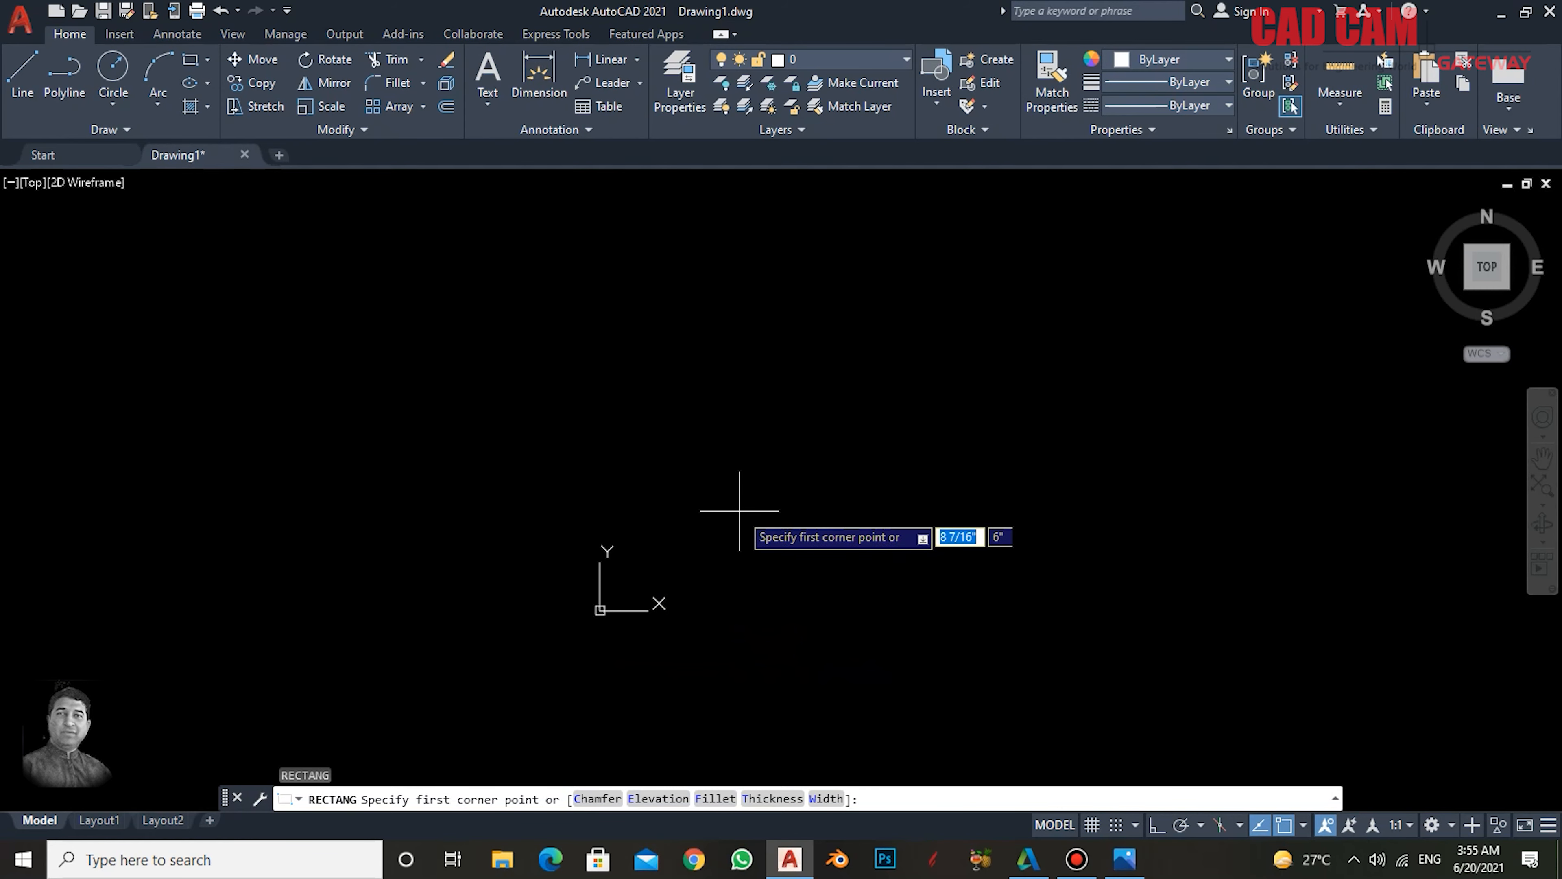
text(0)
key(Tab)
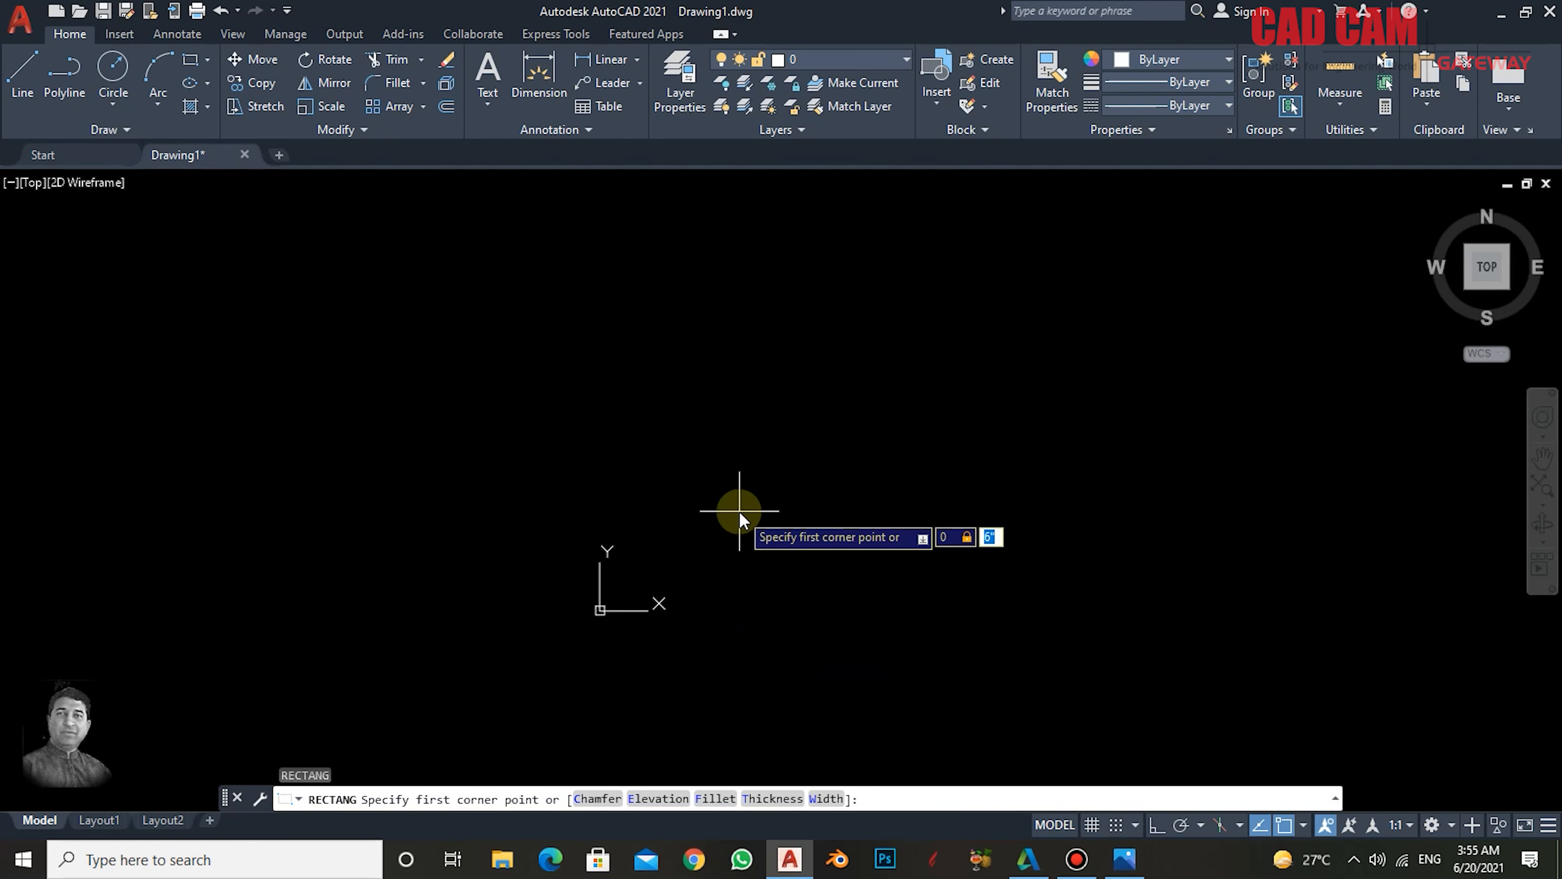
text(0)
key(Return)
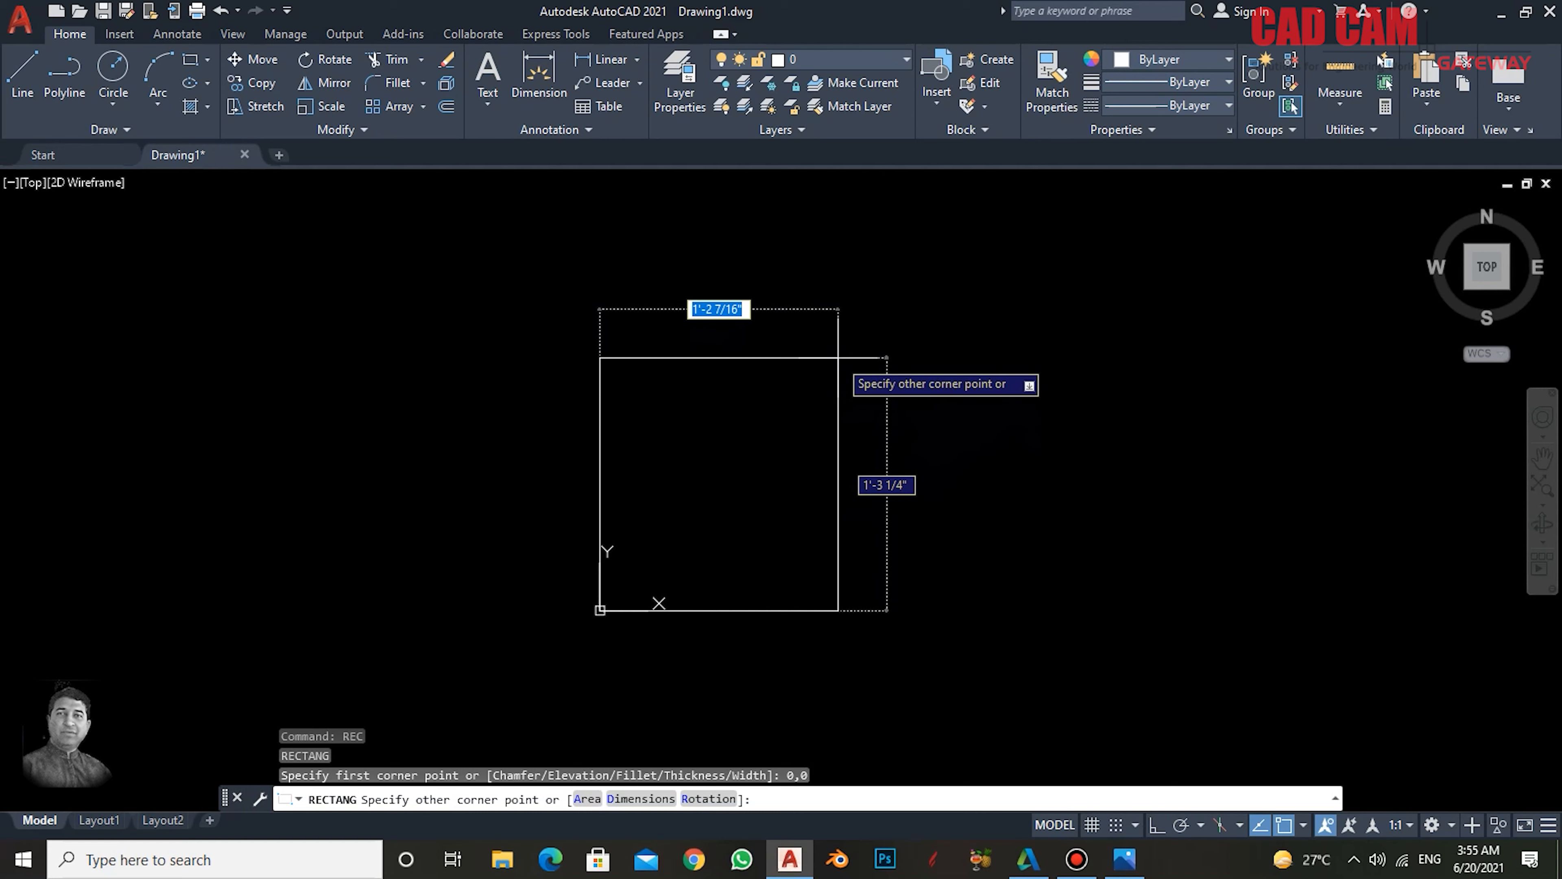
text(24)
key(Tab)
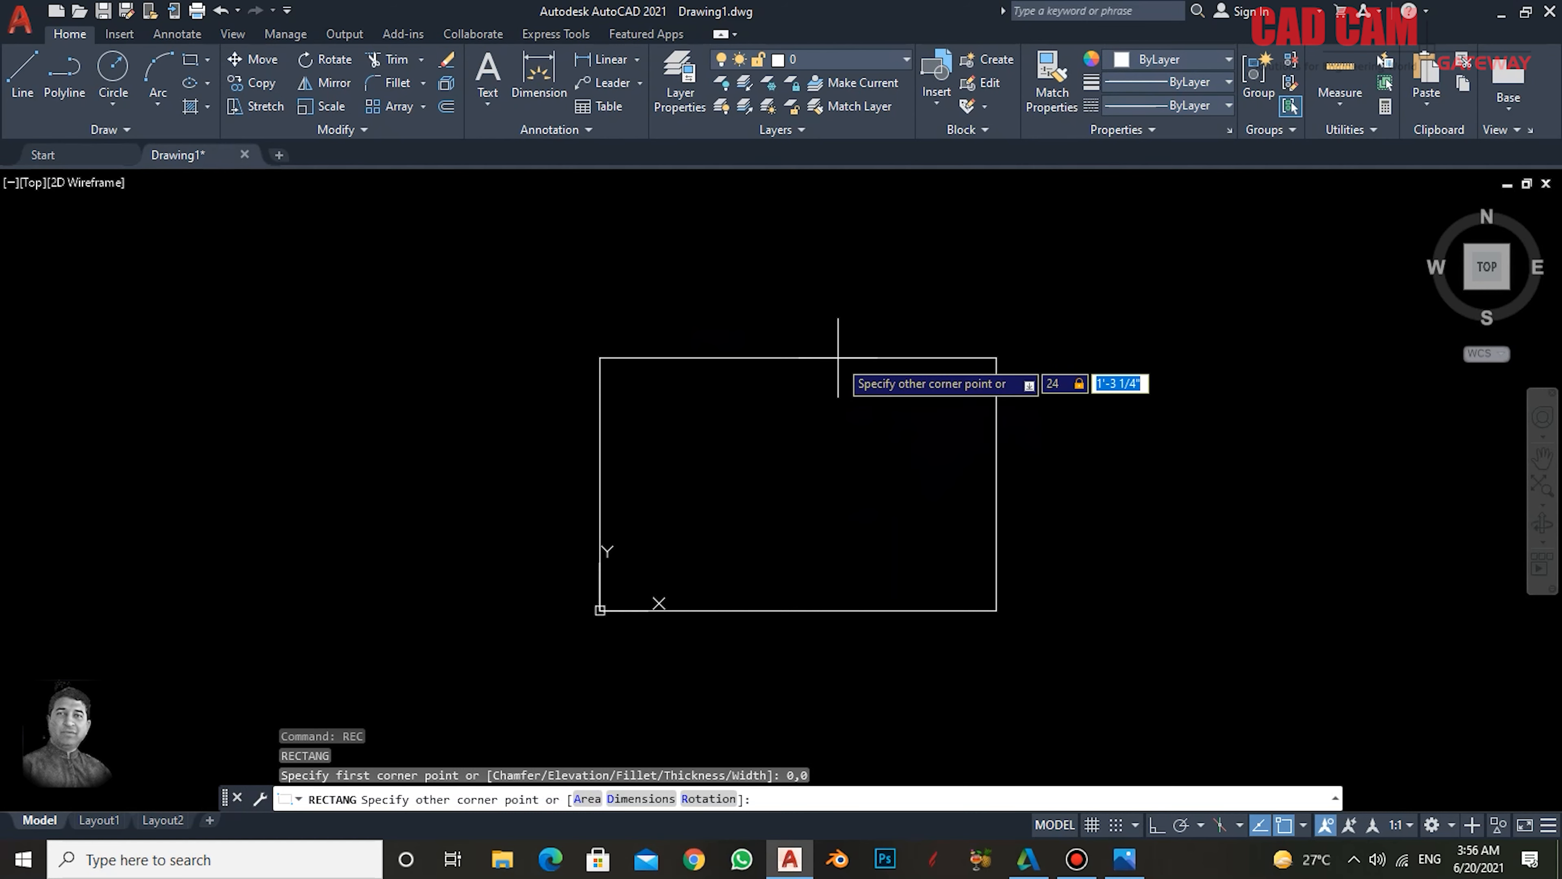
text(24)
key(Return)
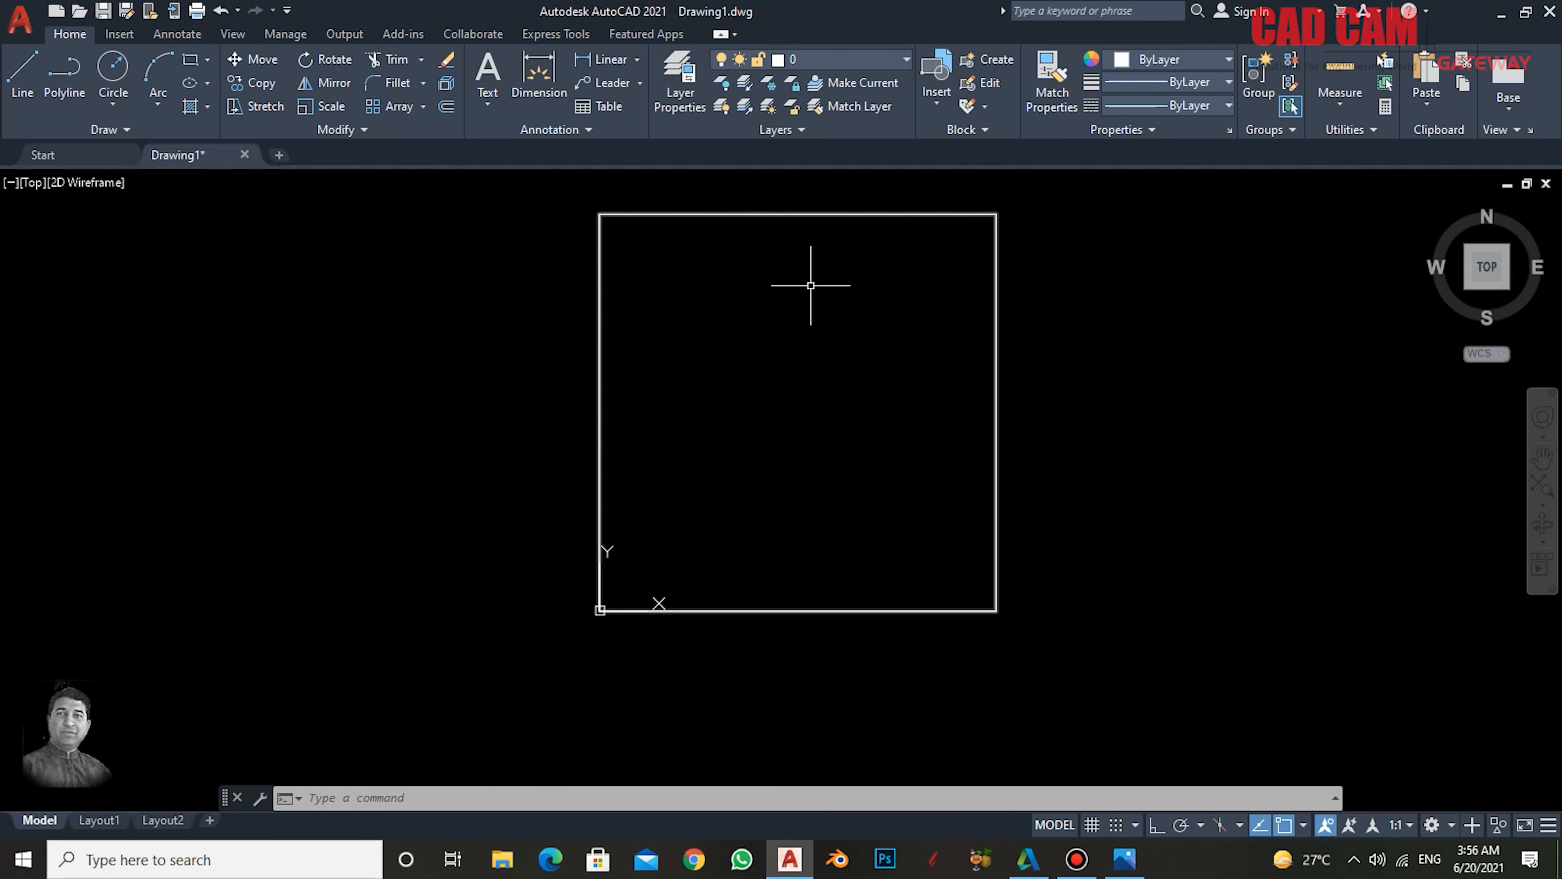
- Measure the square's top edge with the Distance command, starting from its upper-left corner
middle_drag(821, 326, 821, 380)
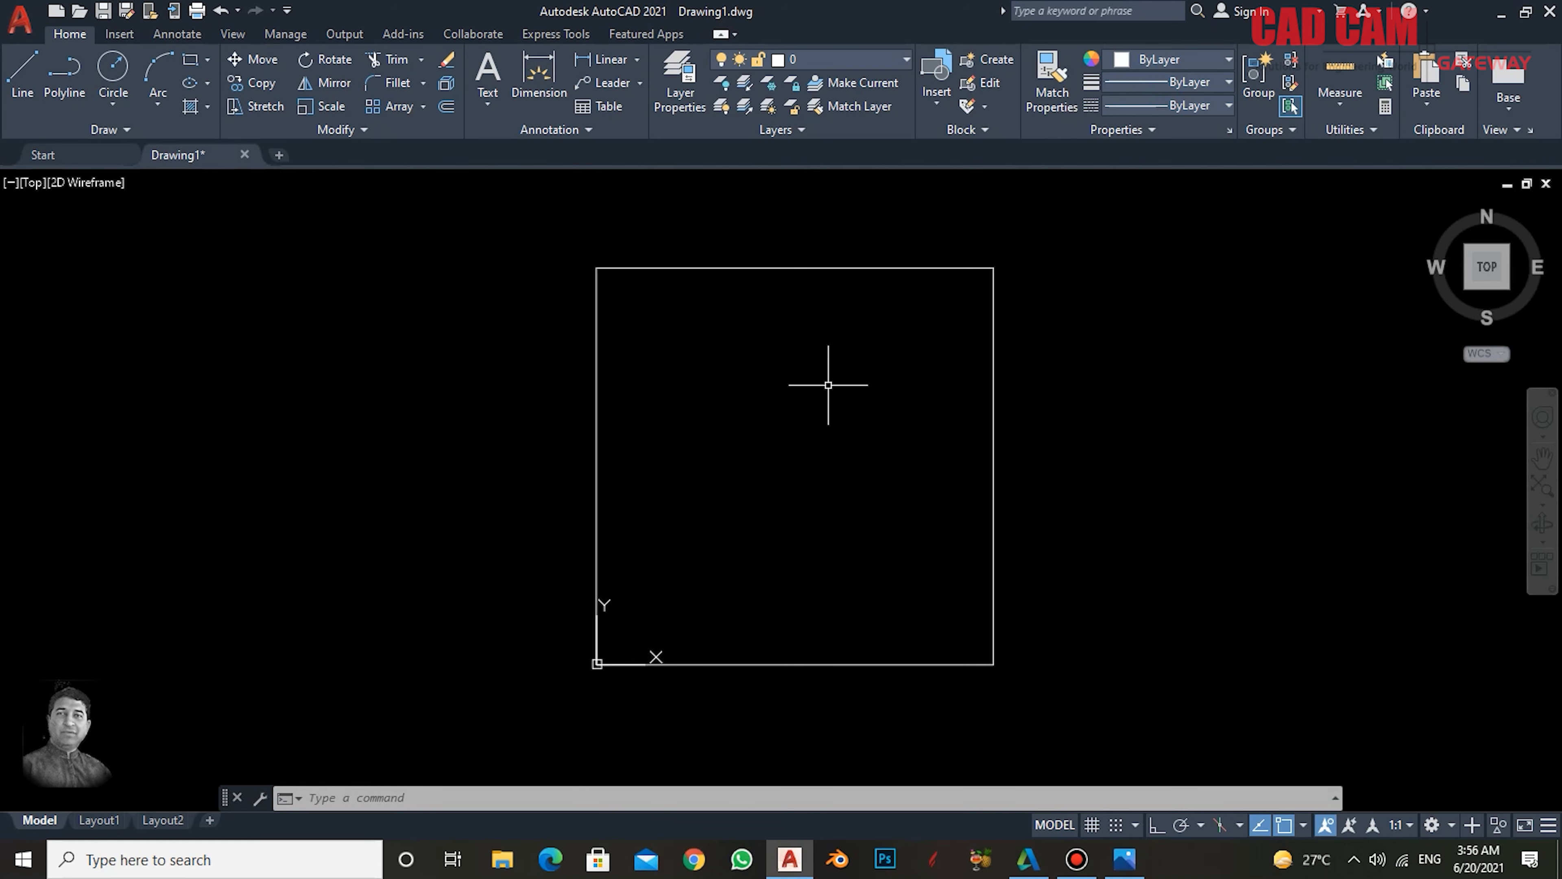
text(di)
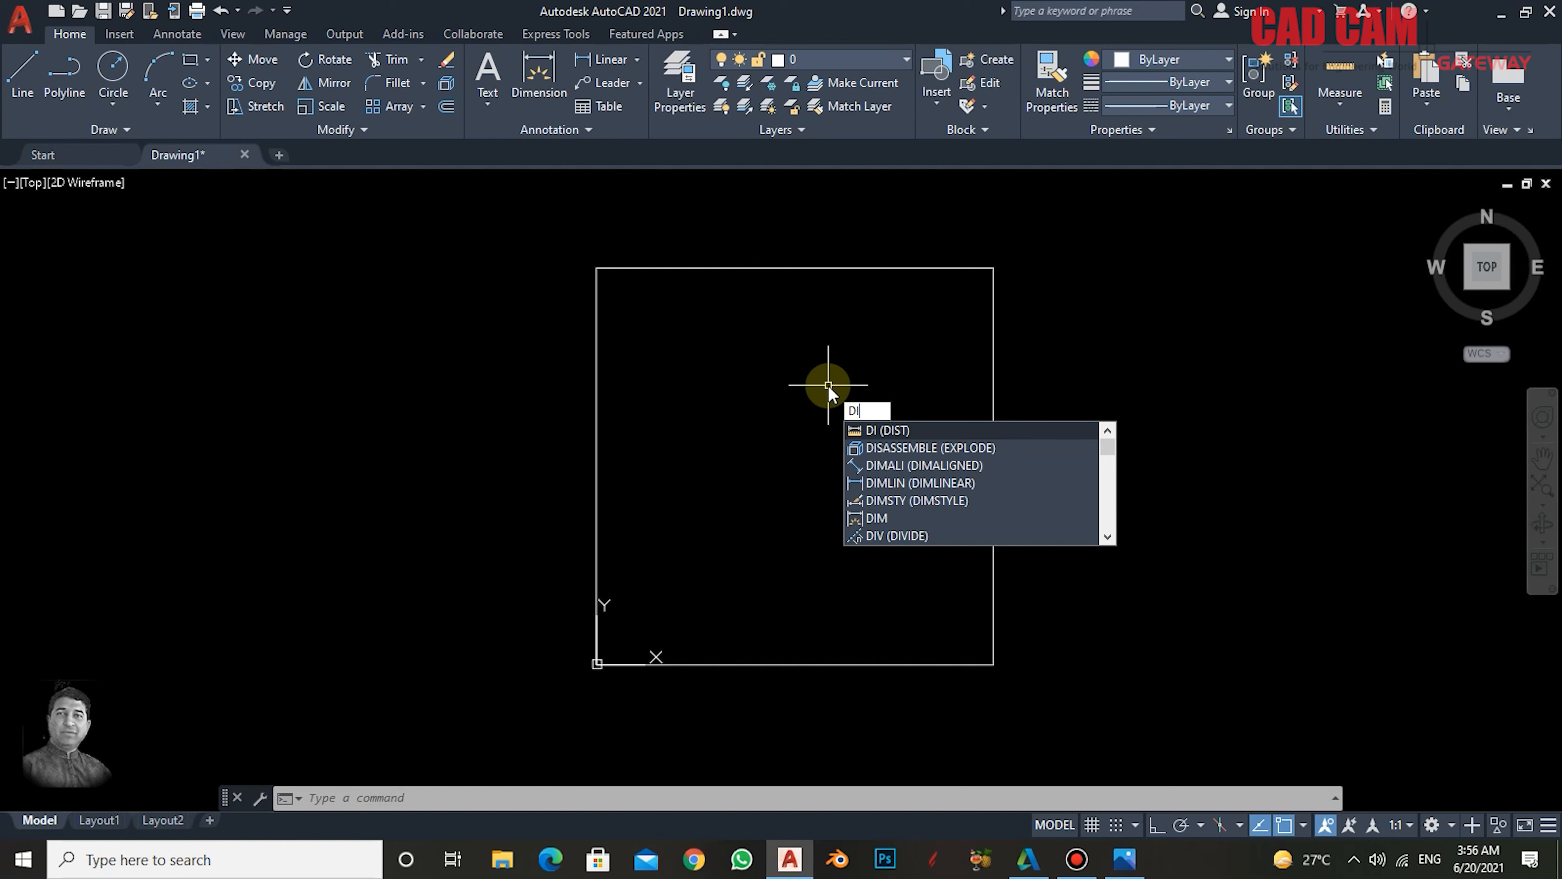
click(876, 431)
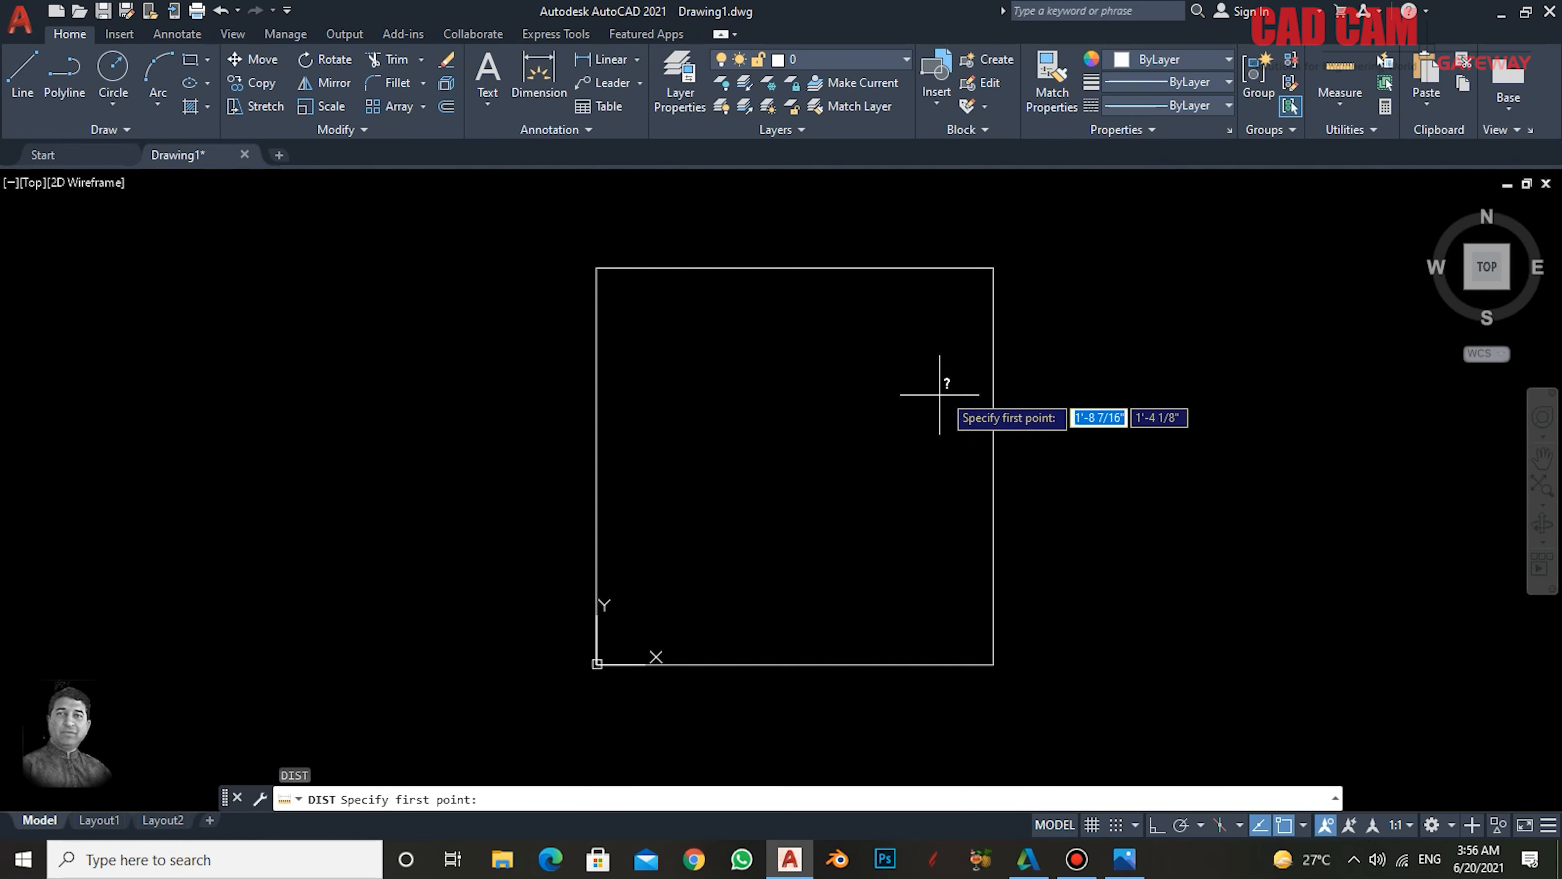
click(596, 266)
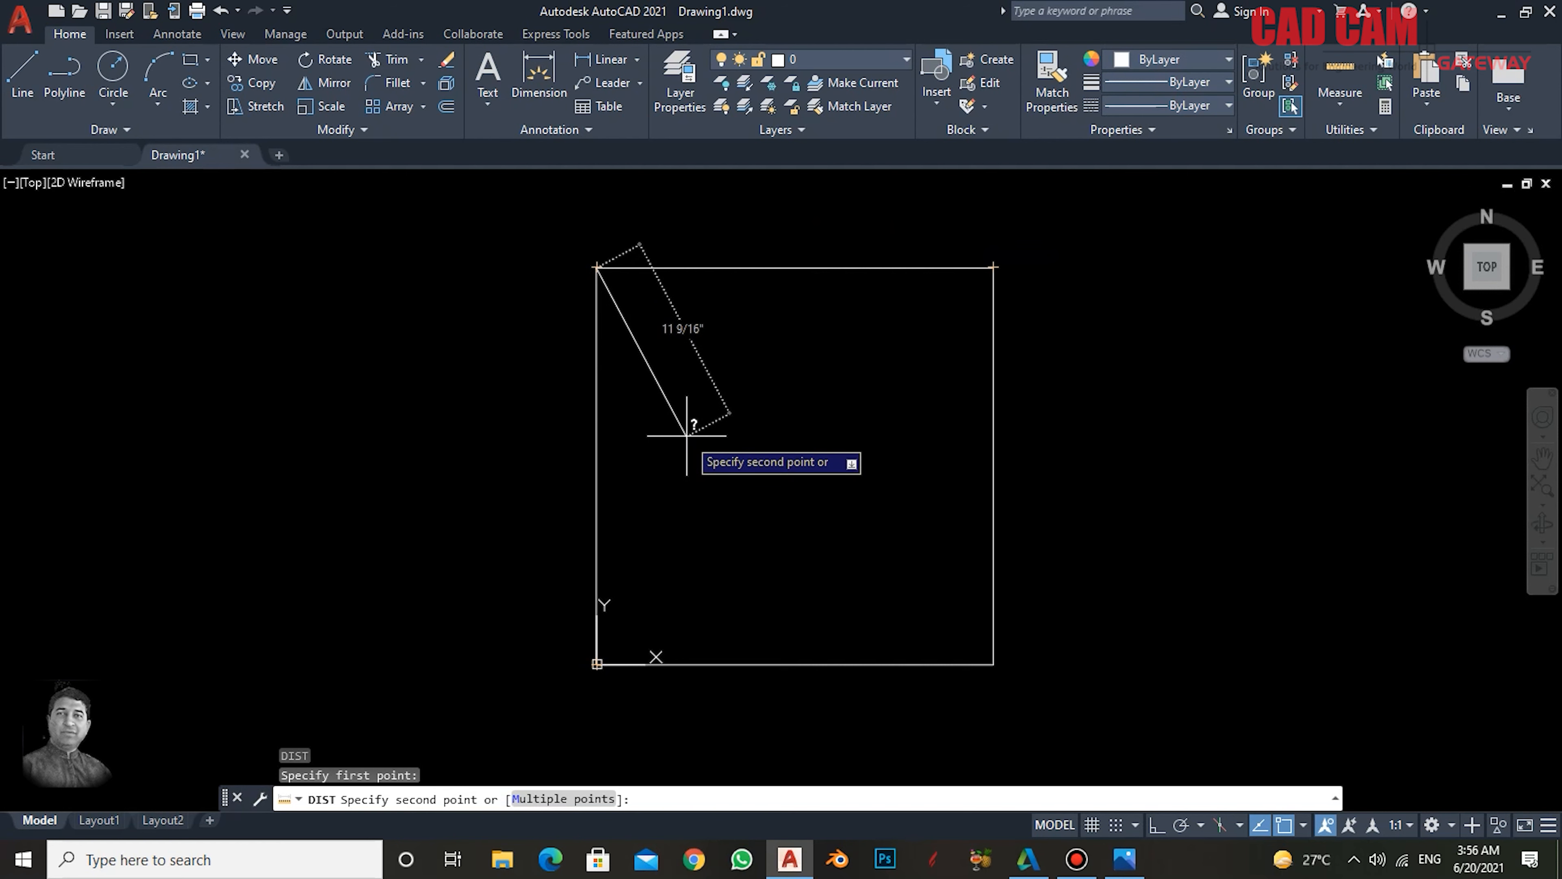
key(Escape)
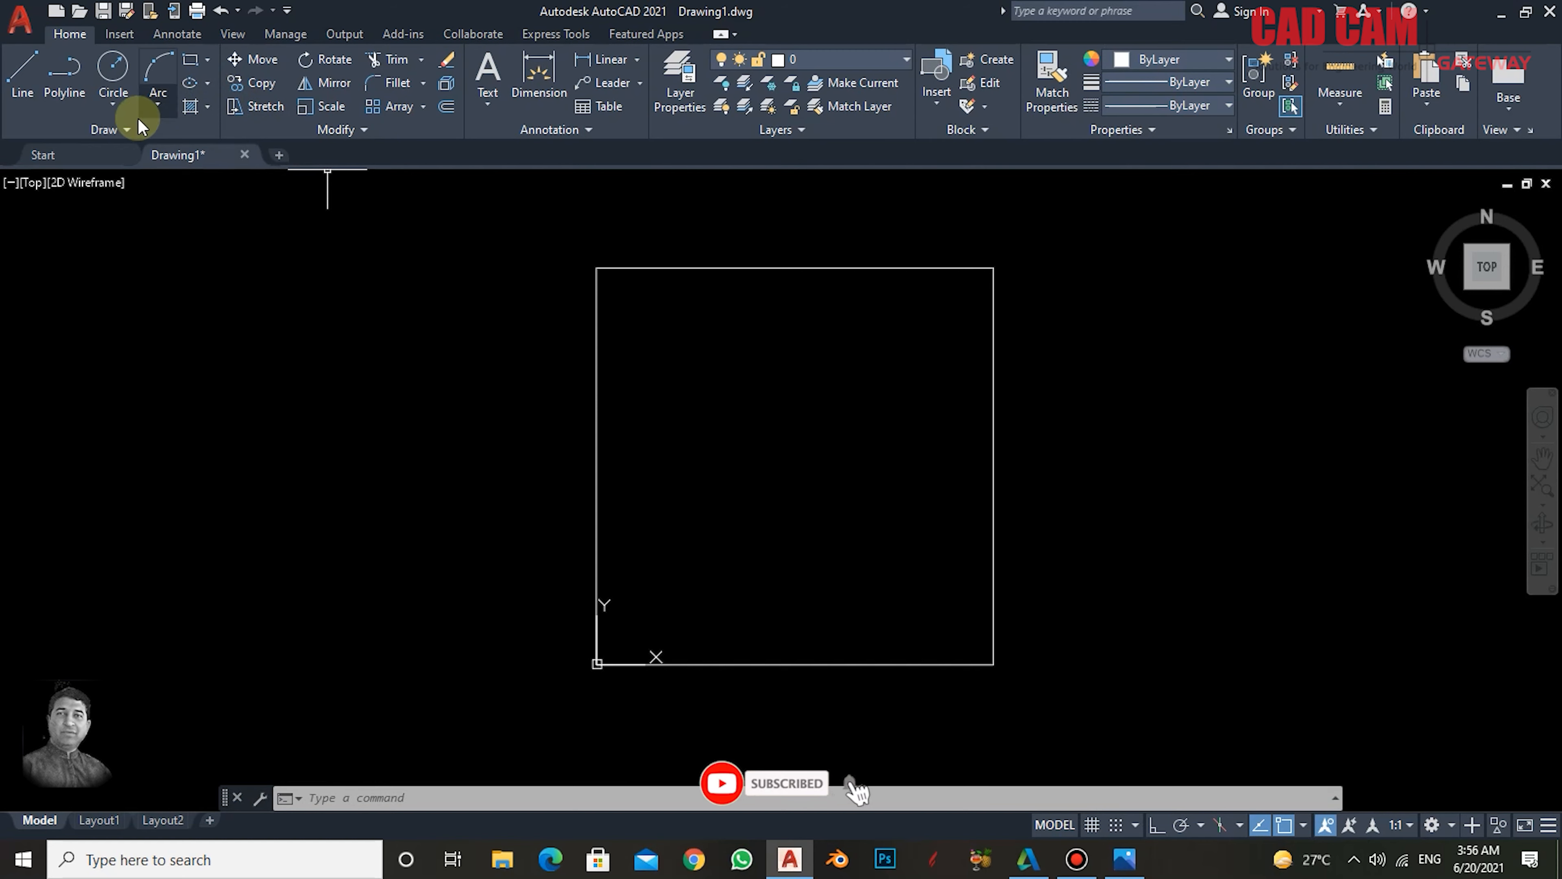
- Choose the lattice image file 1 from the AutoCAD-03 folder to attach as a reference
click(119, 34)
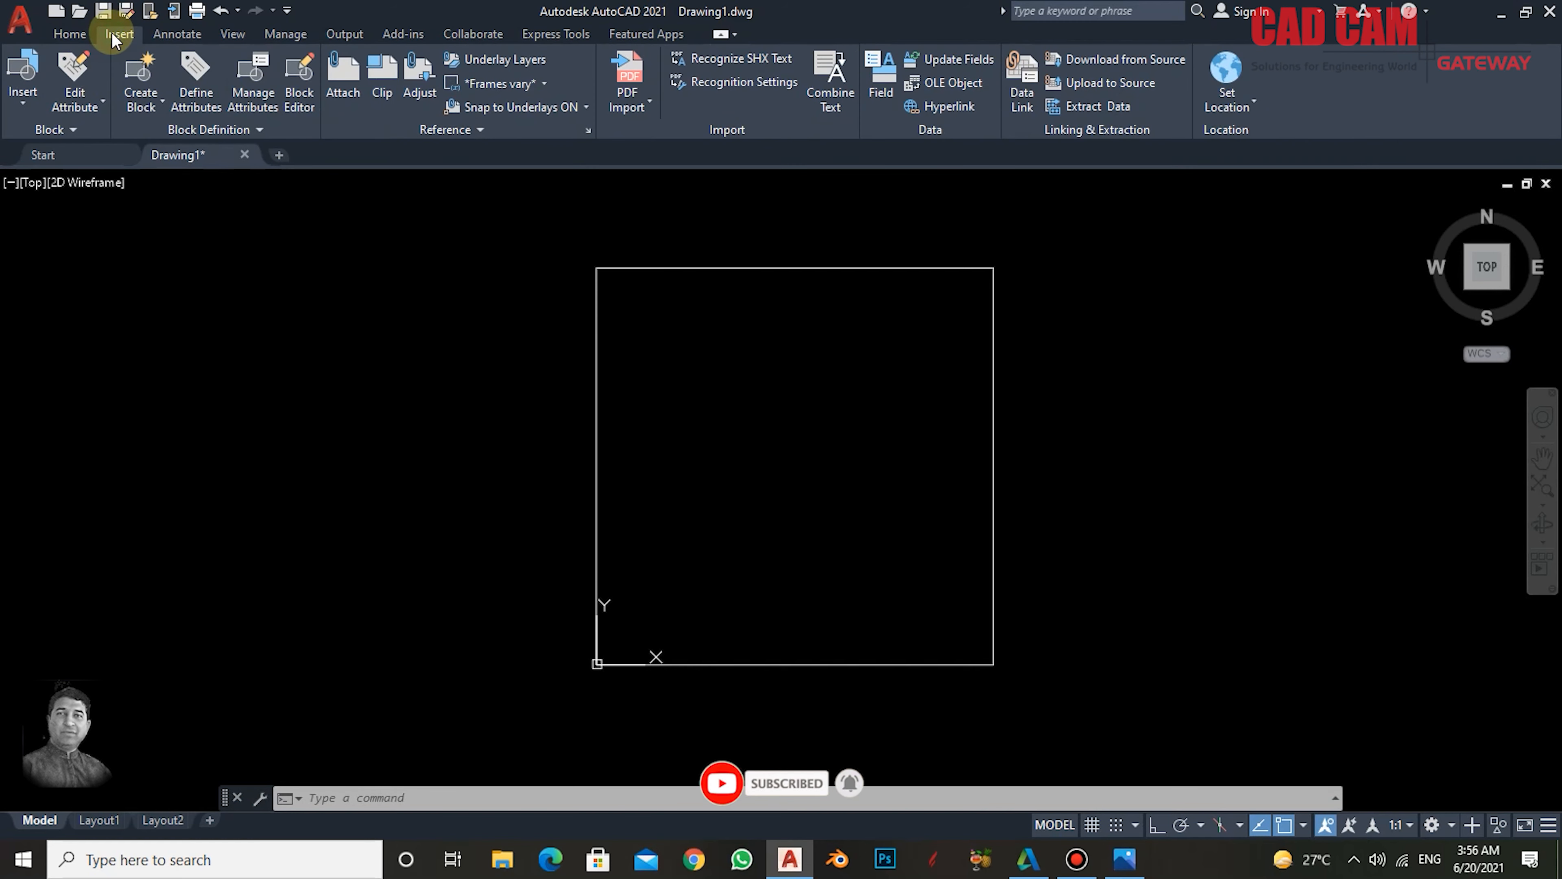
click(347, 77)
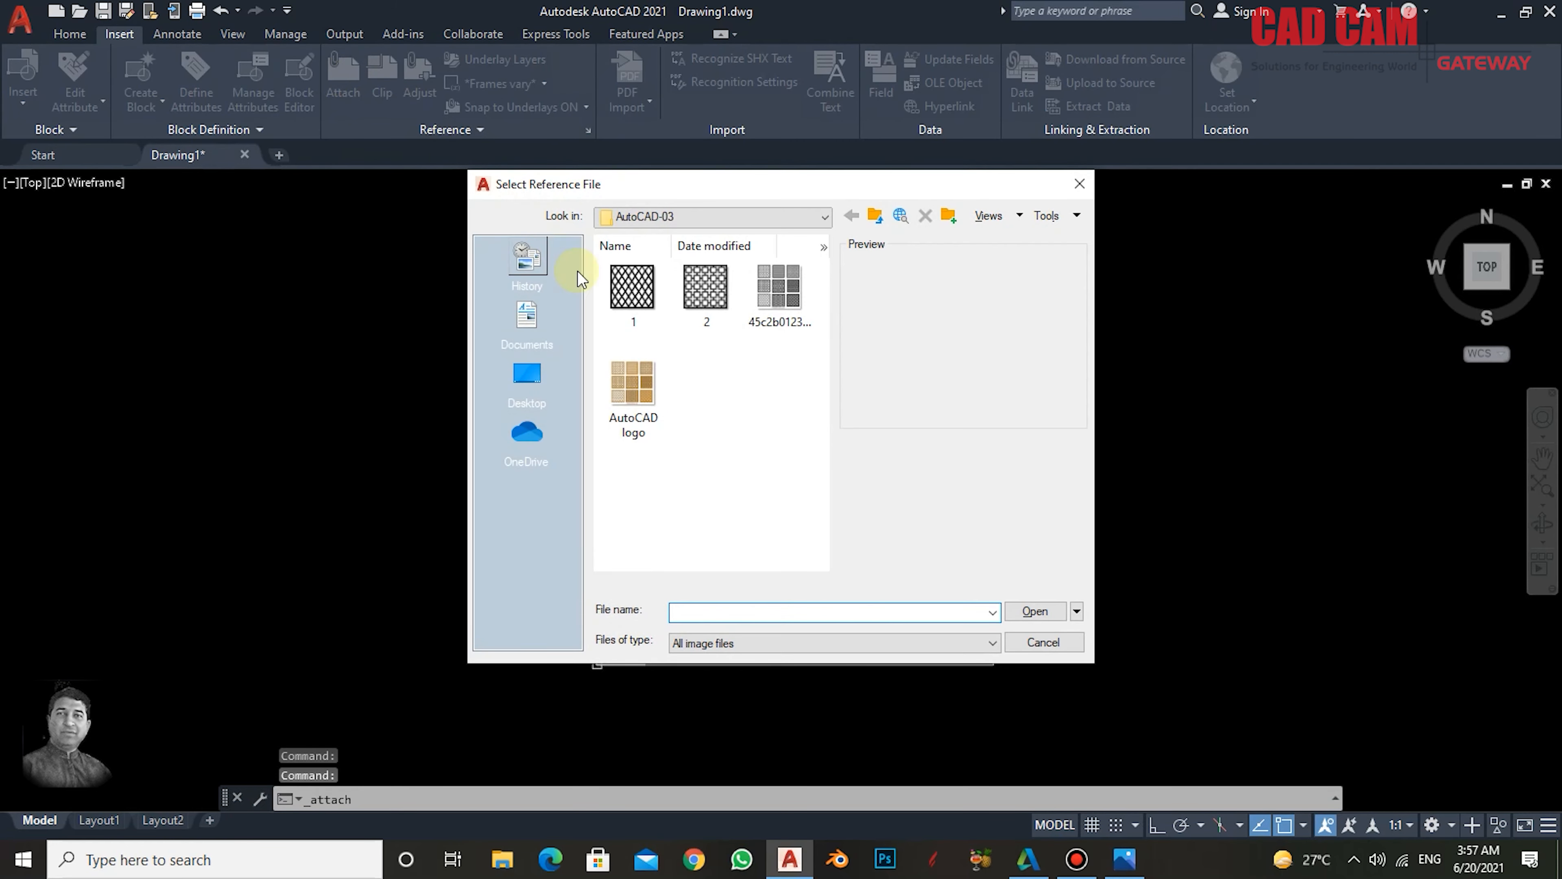
click(633, 296)
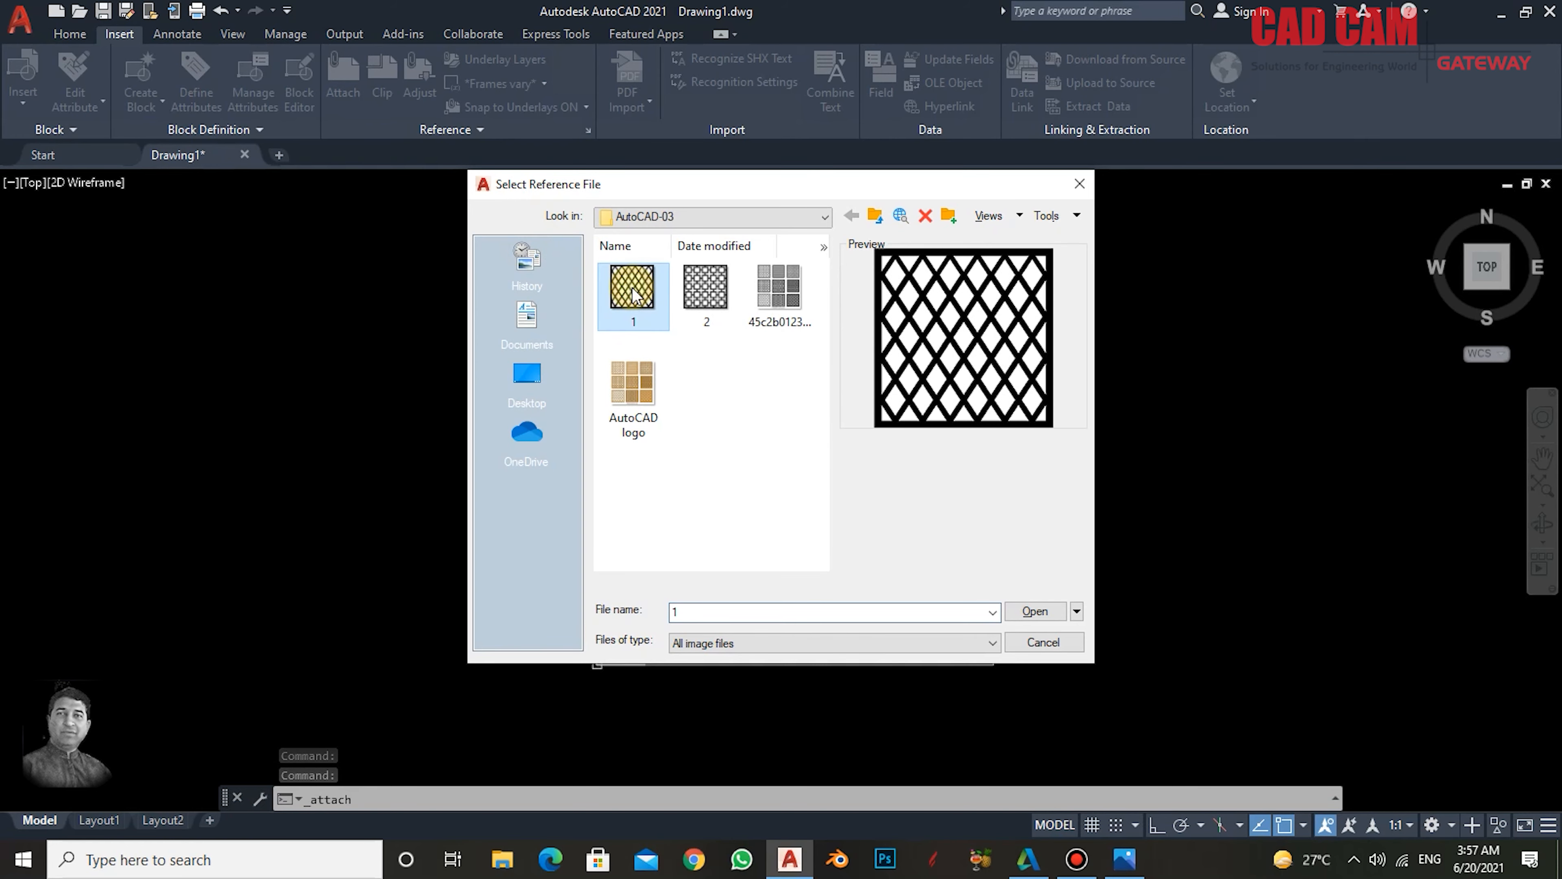
click(1035, 611)
drag(821, 263, 481, 303)
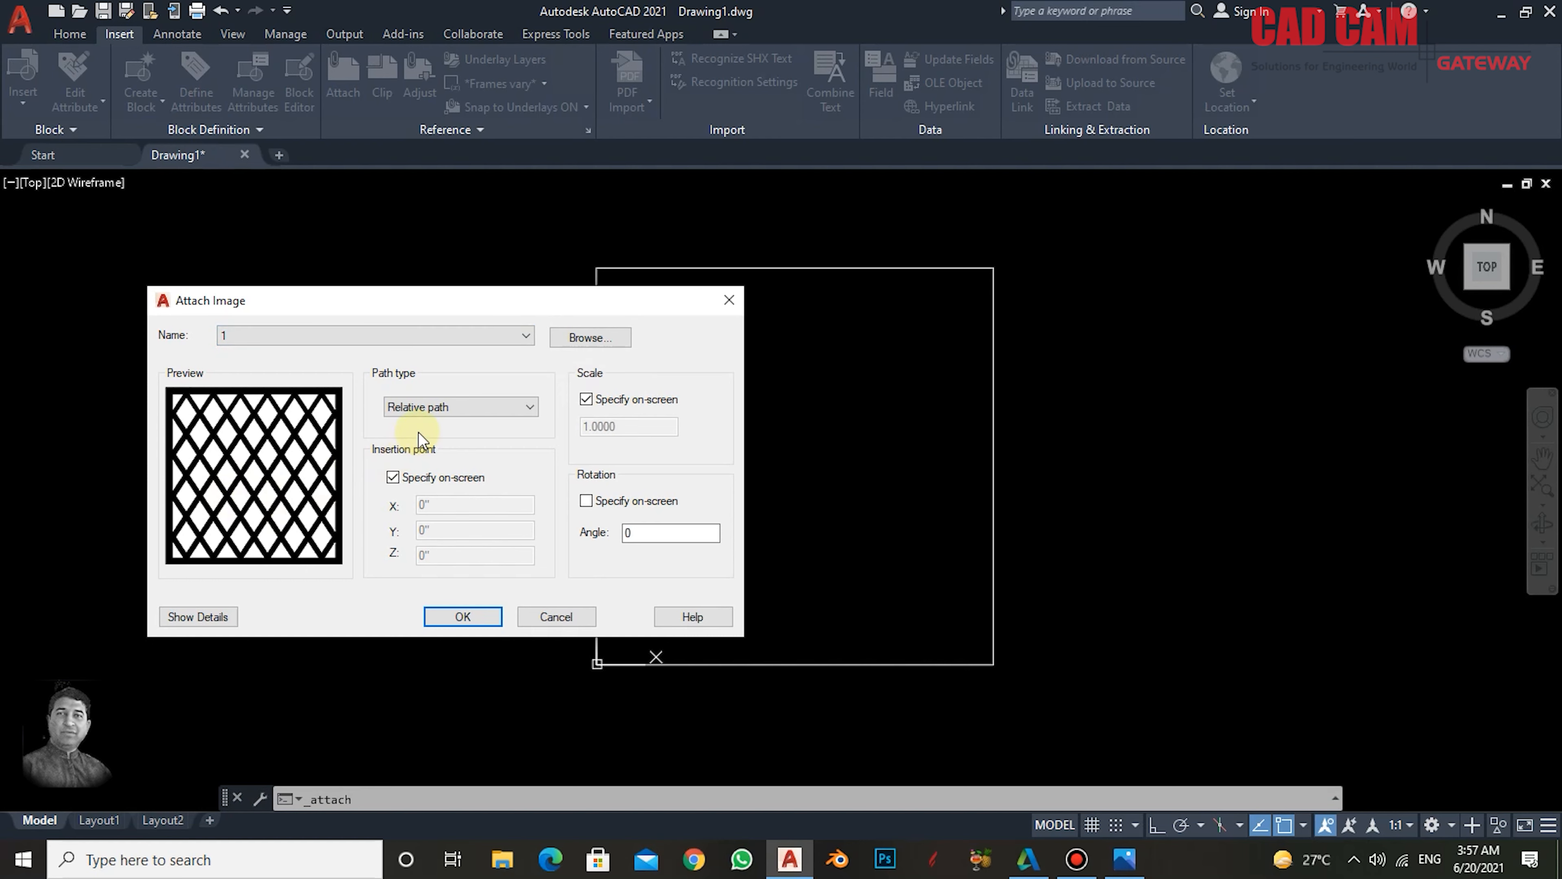
- Attach the image with no path at insertion point 0,0,0, scaling it on-screen to the square's lower-right corner
click(478, 410)
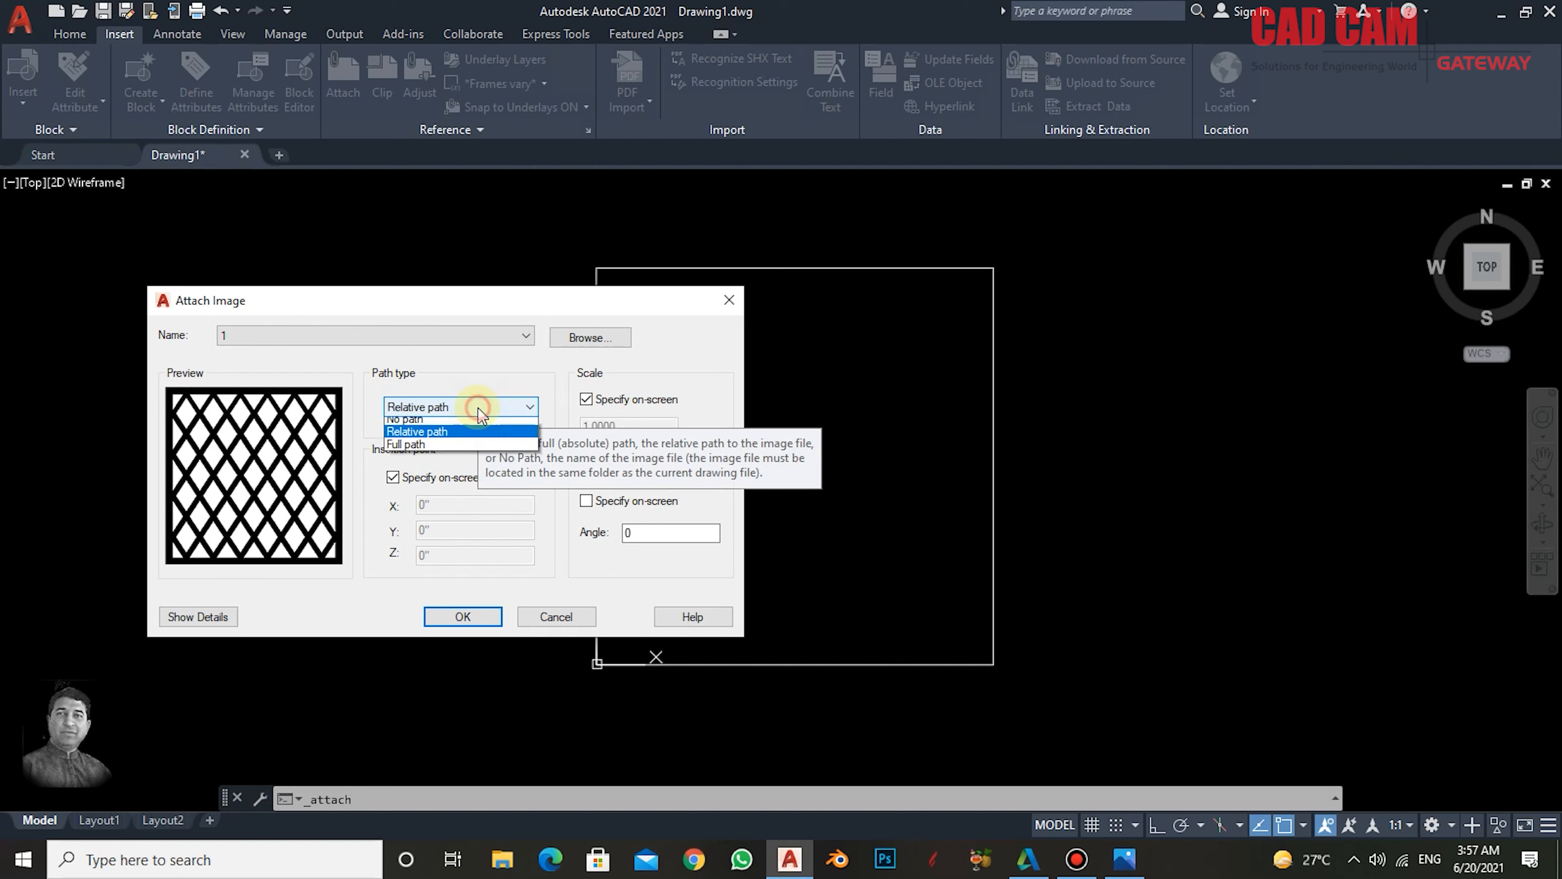
click(449, 421)
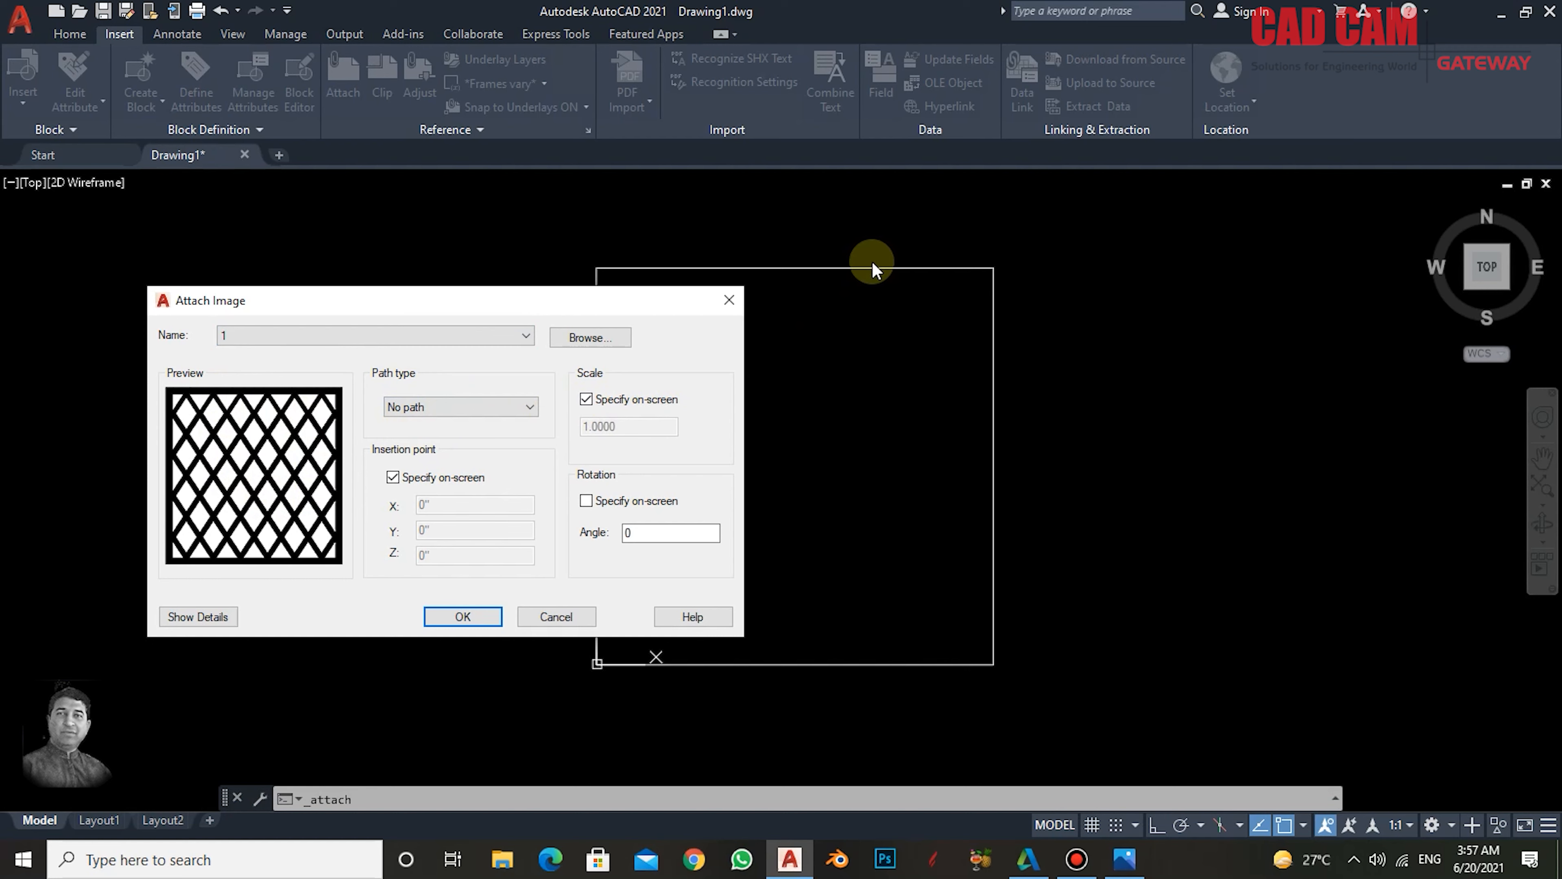
click(474, 407)
click(472, 408)
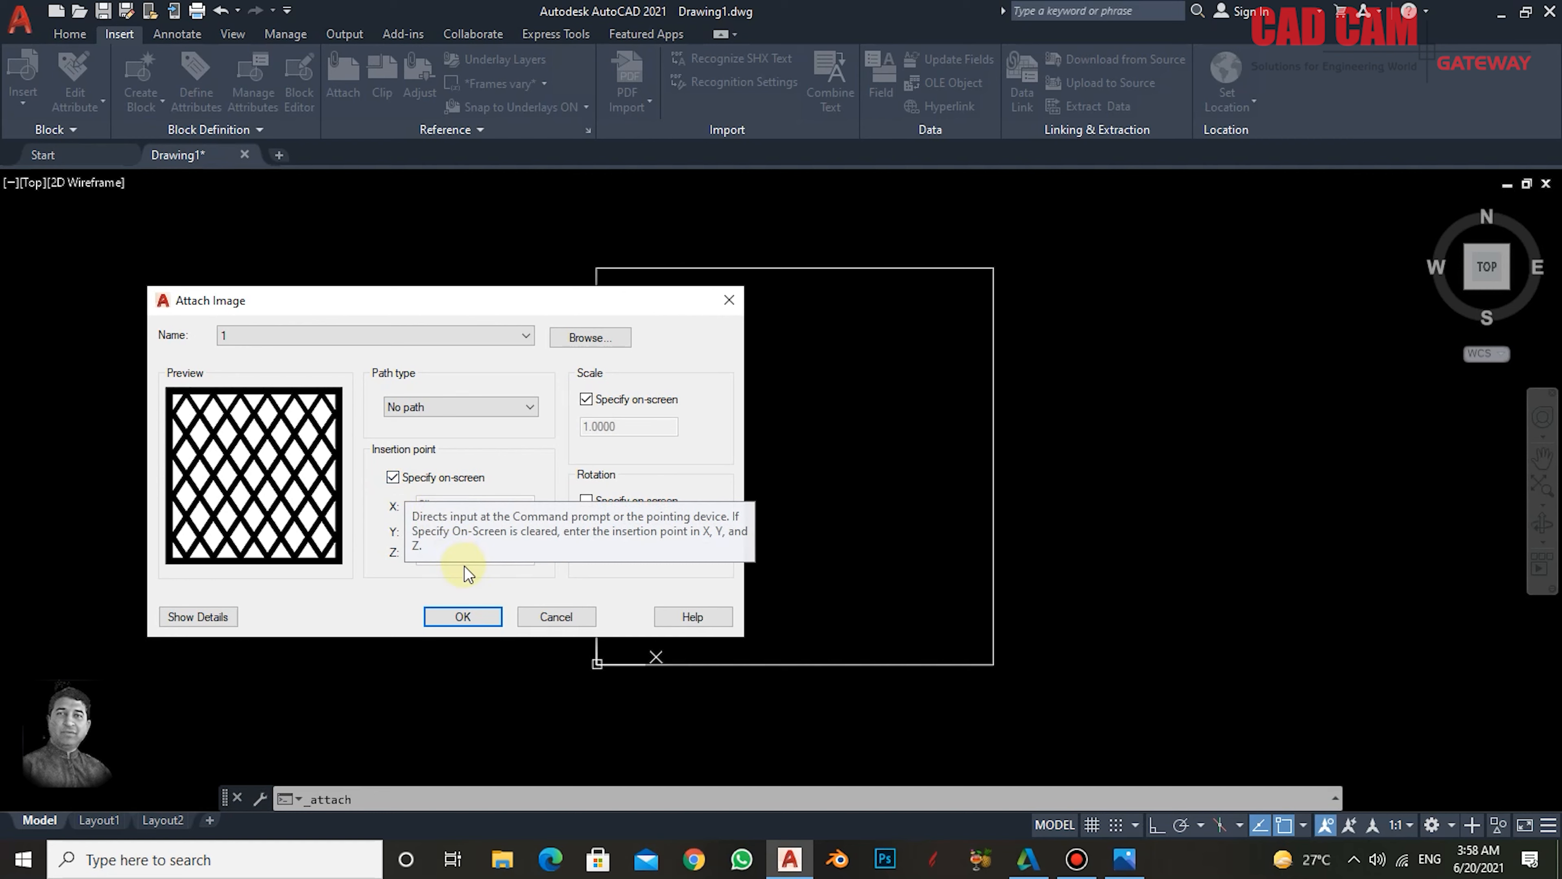
click(393, 478)
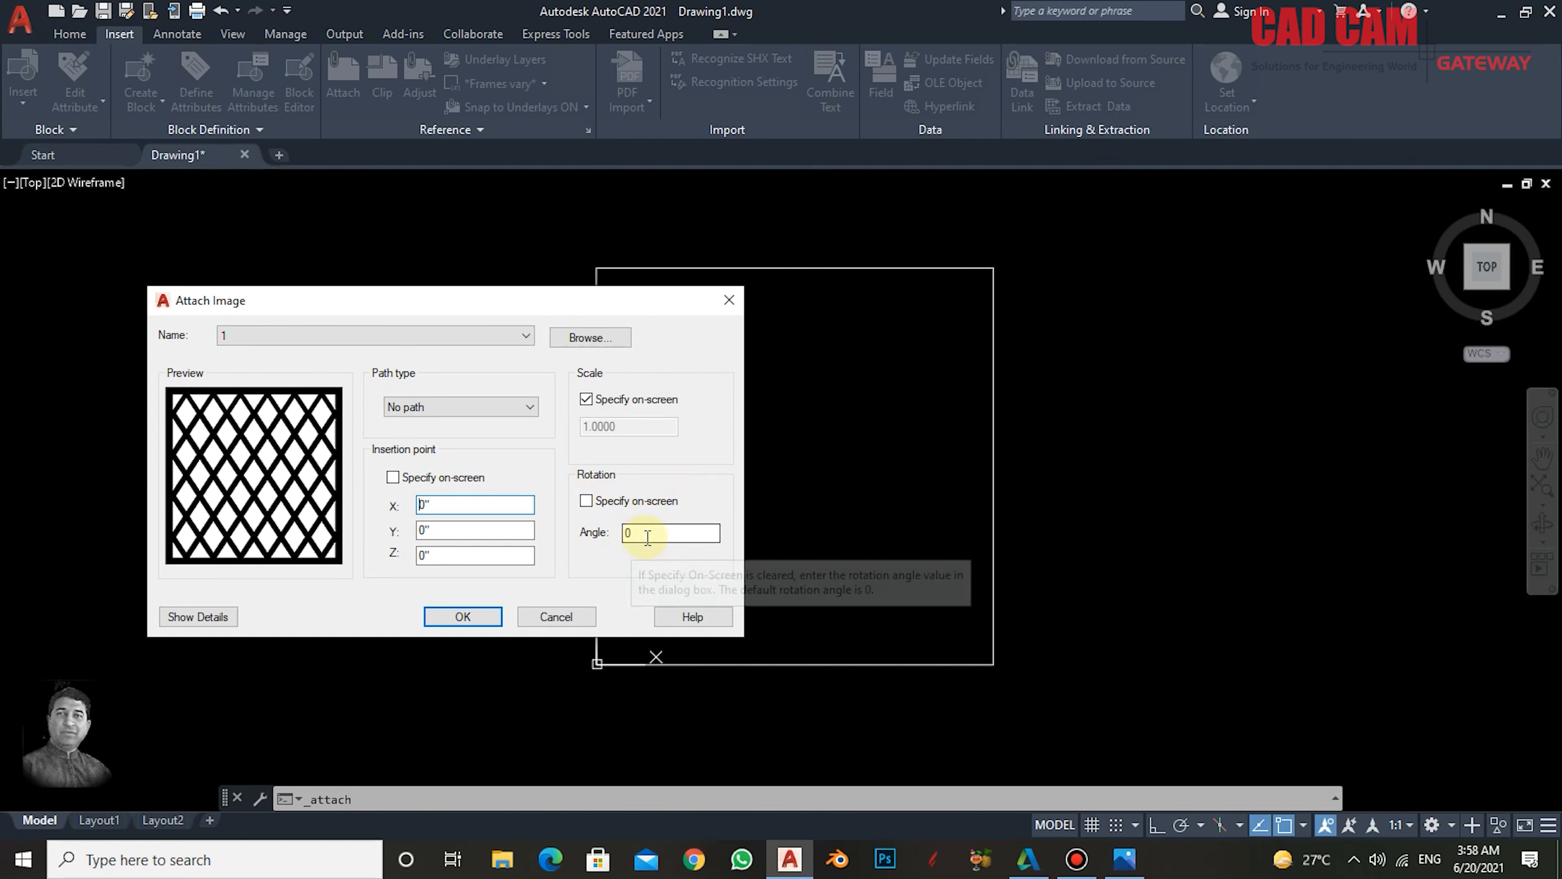
click(463, 617)
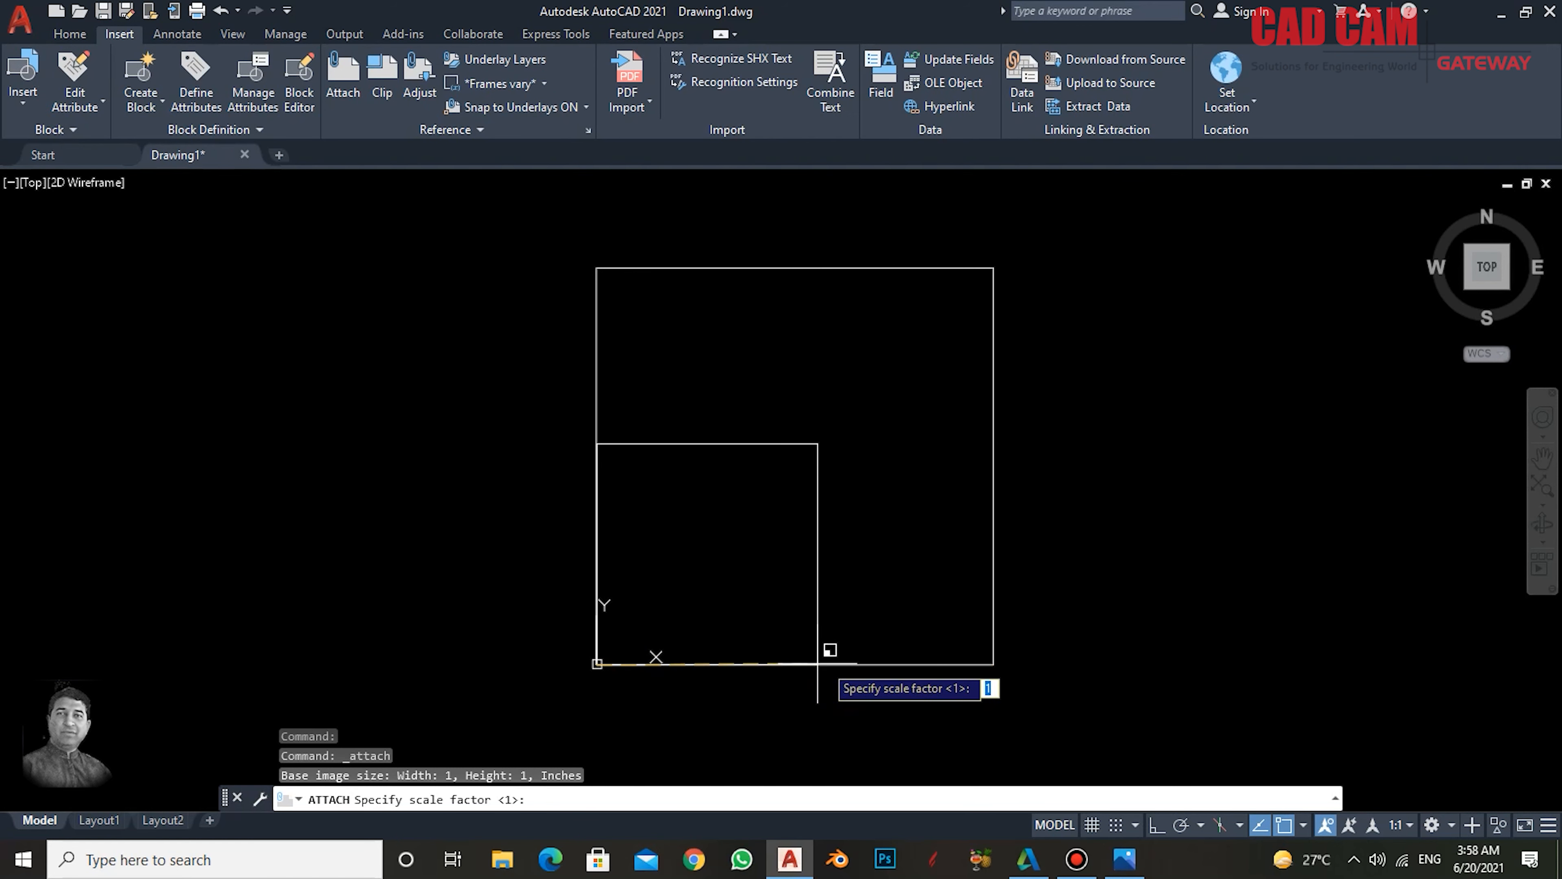
click(993, 663)
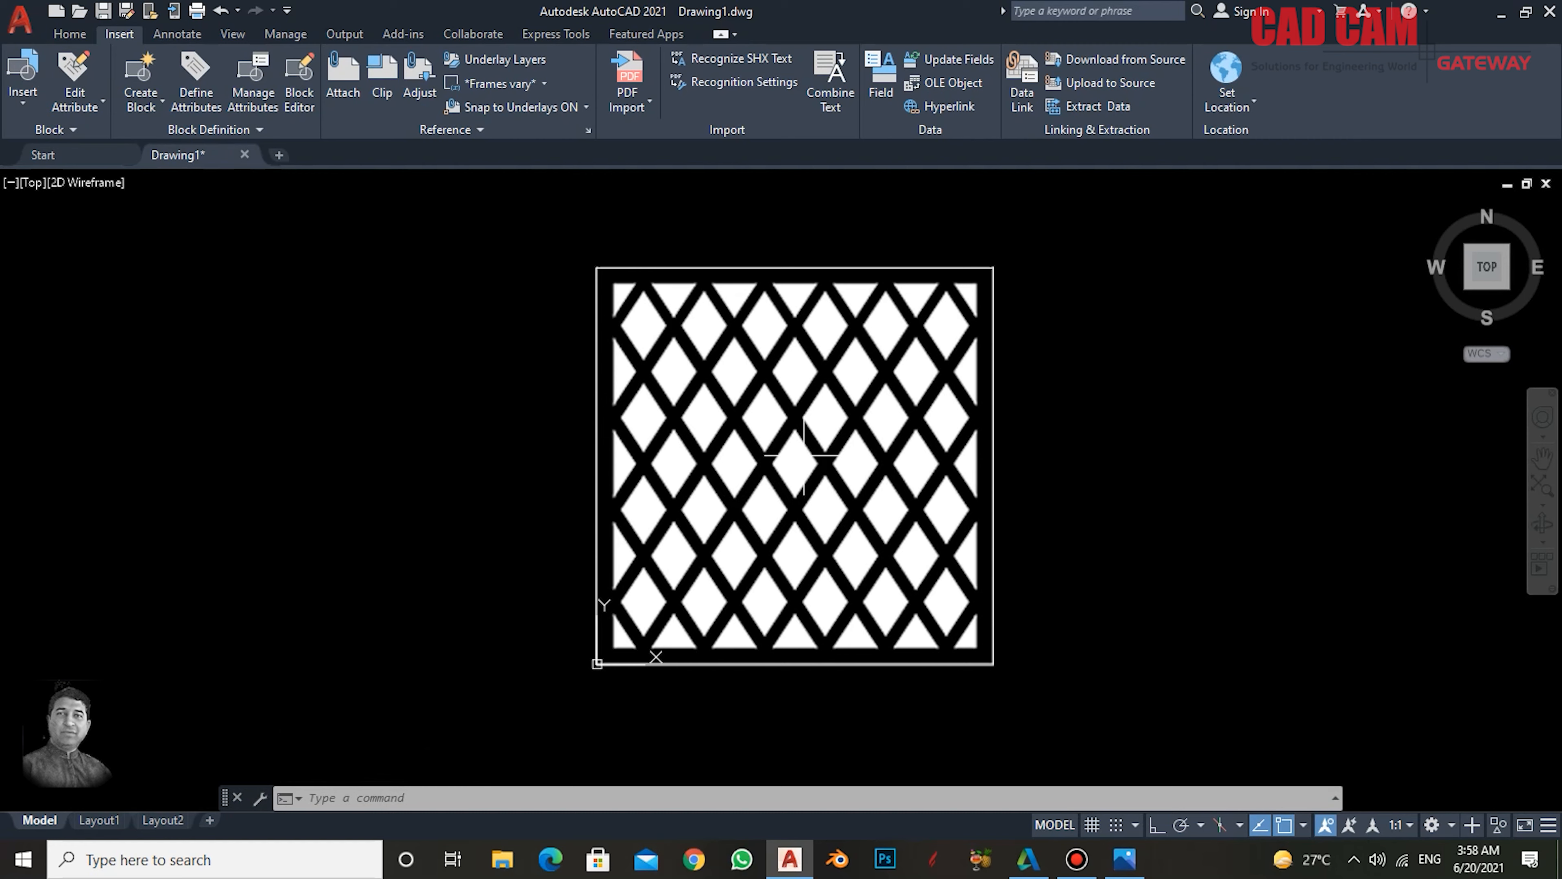
- Draw a vertical center line from the midpoint of the square's top edge to the midpoint of its bottom edge
text(z)
key(Return)
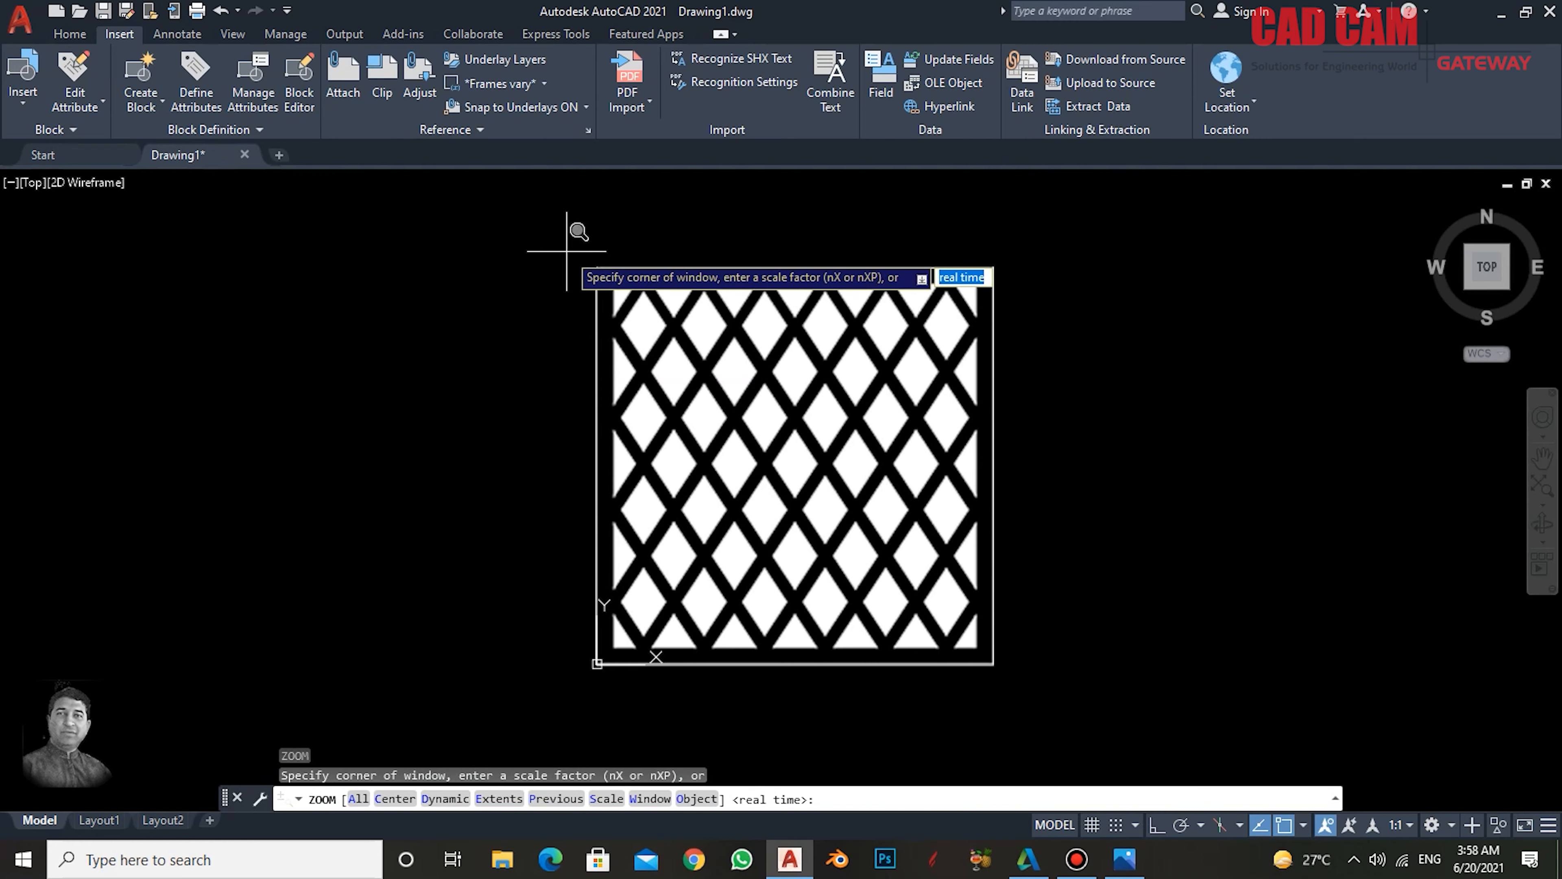
click(558, 239)
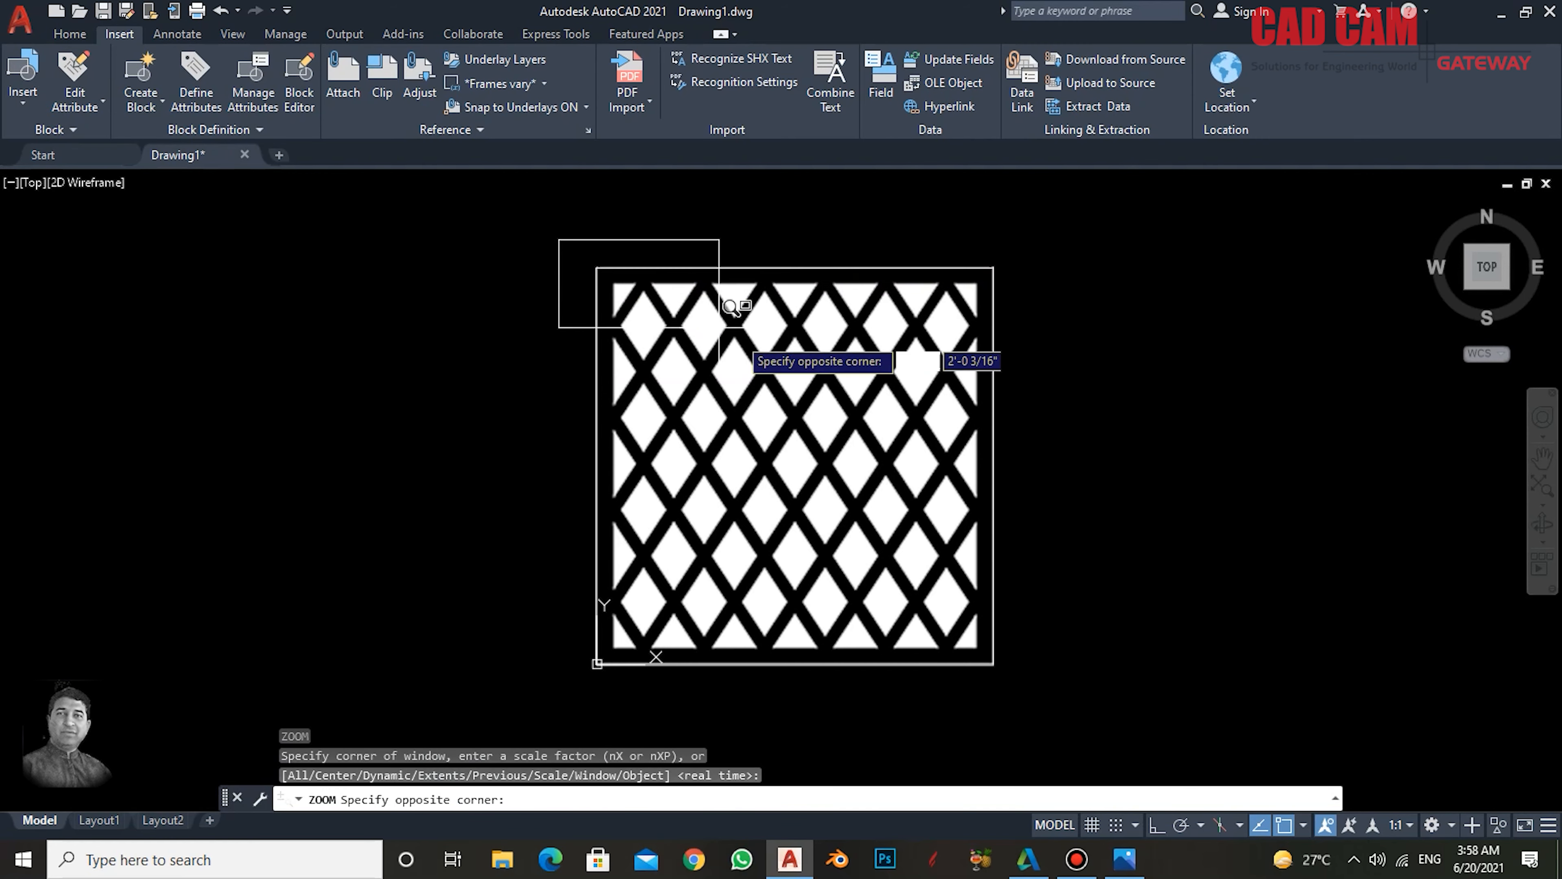
click(1046, 699)
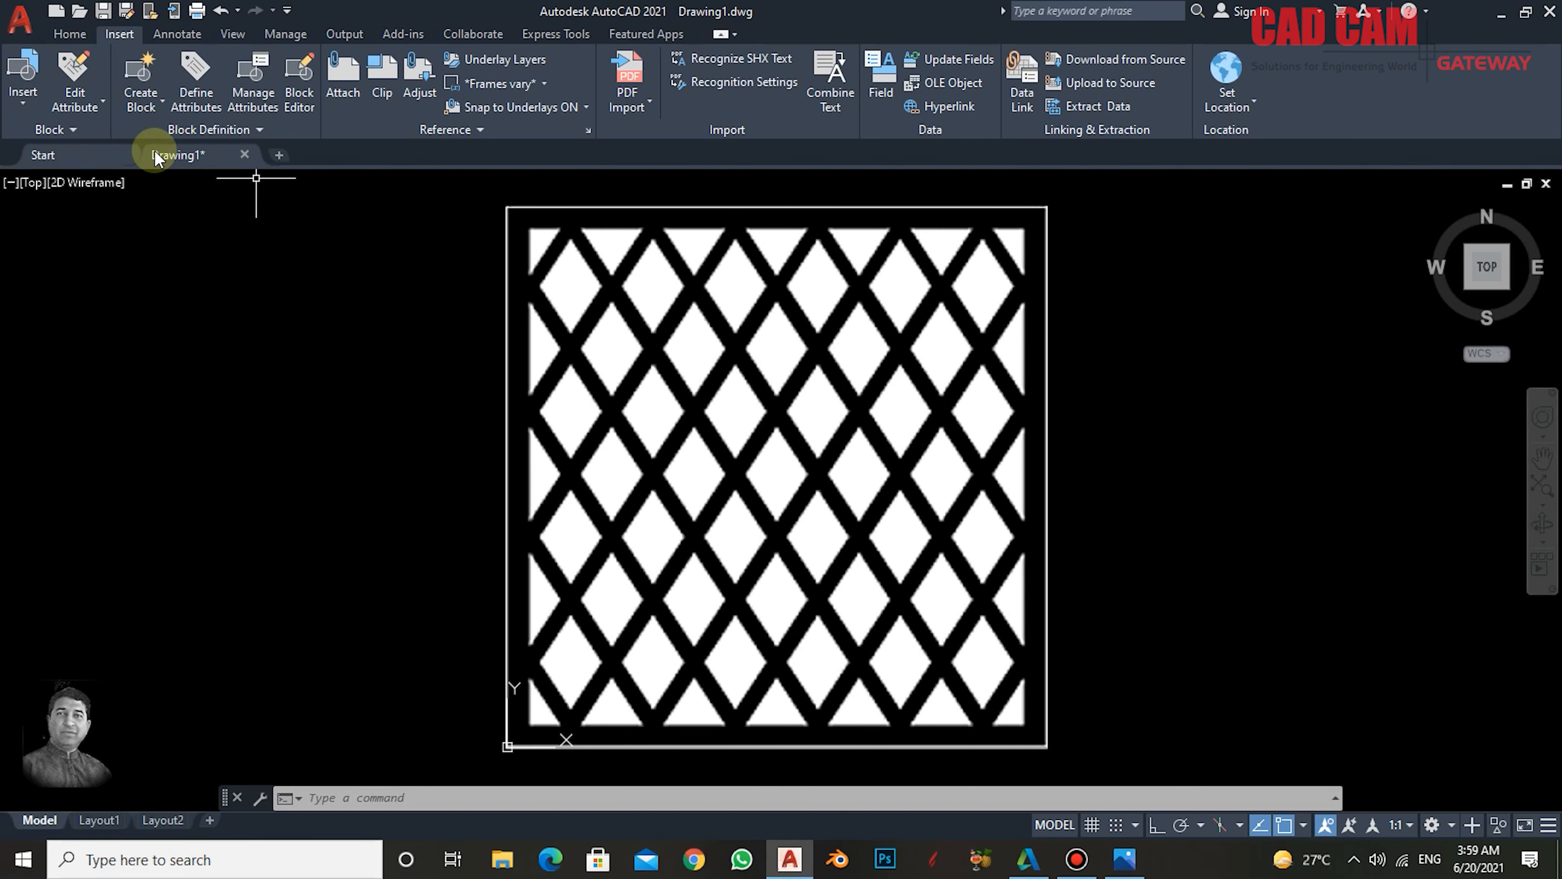
click(64, 35)
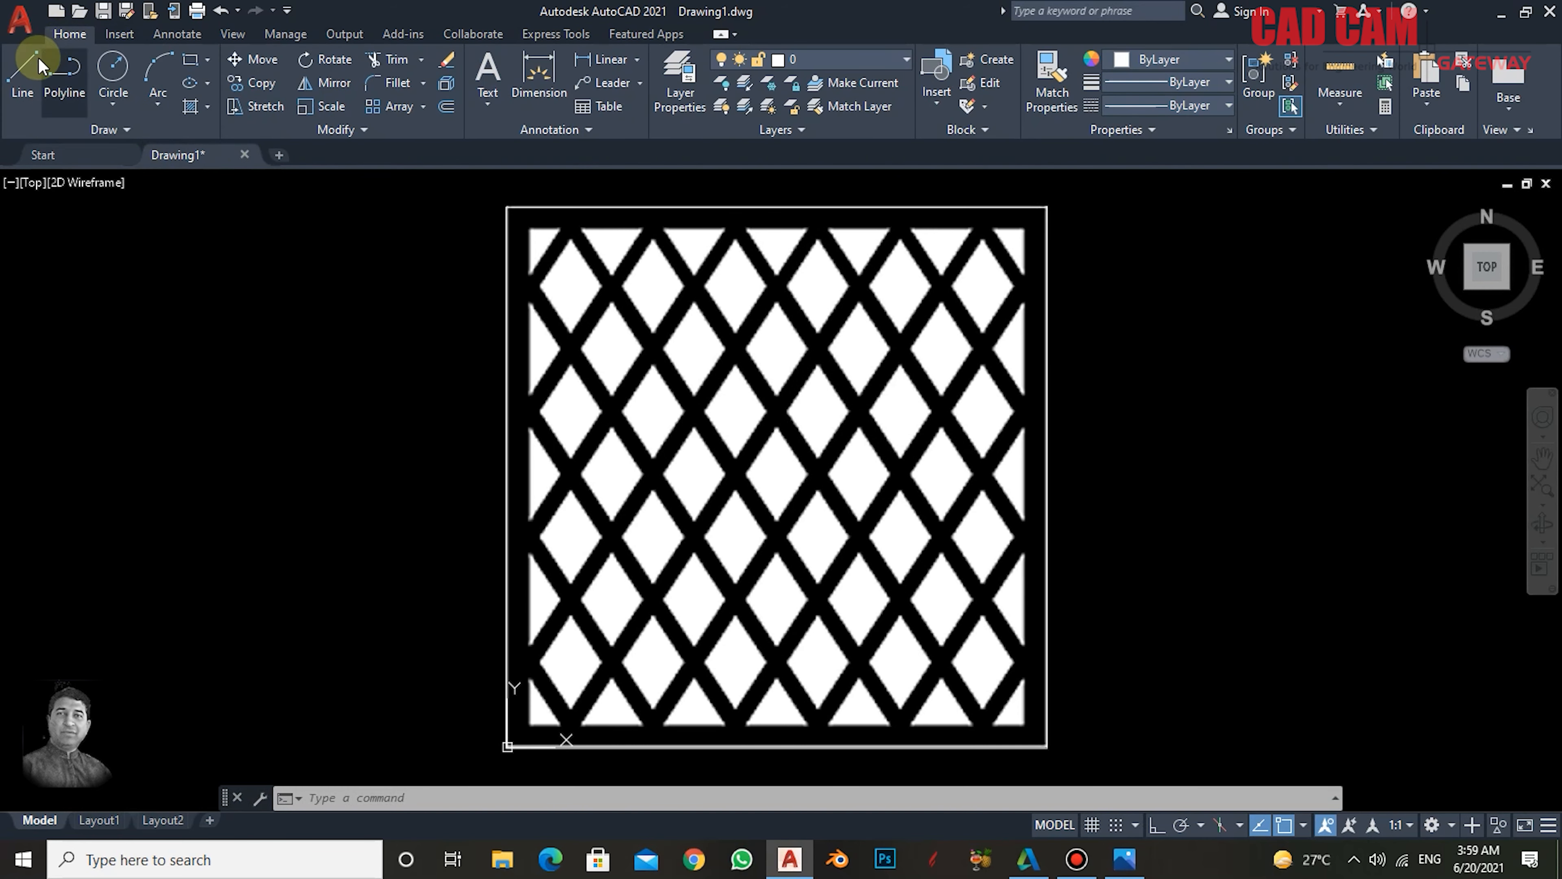
click(35, 73)
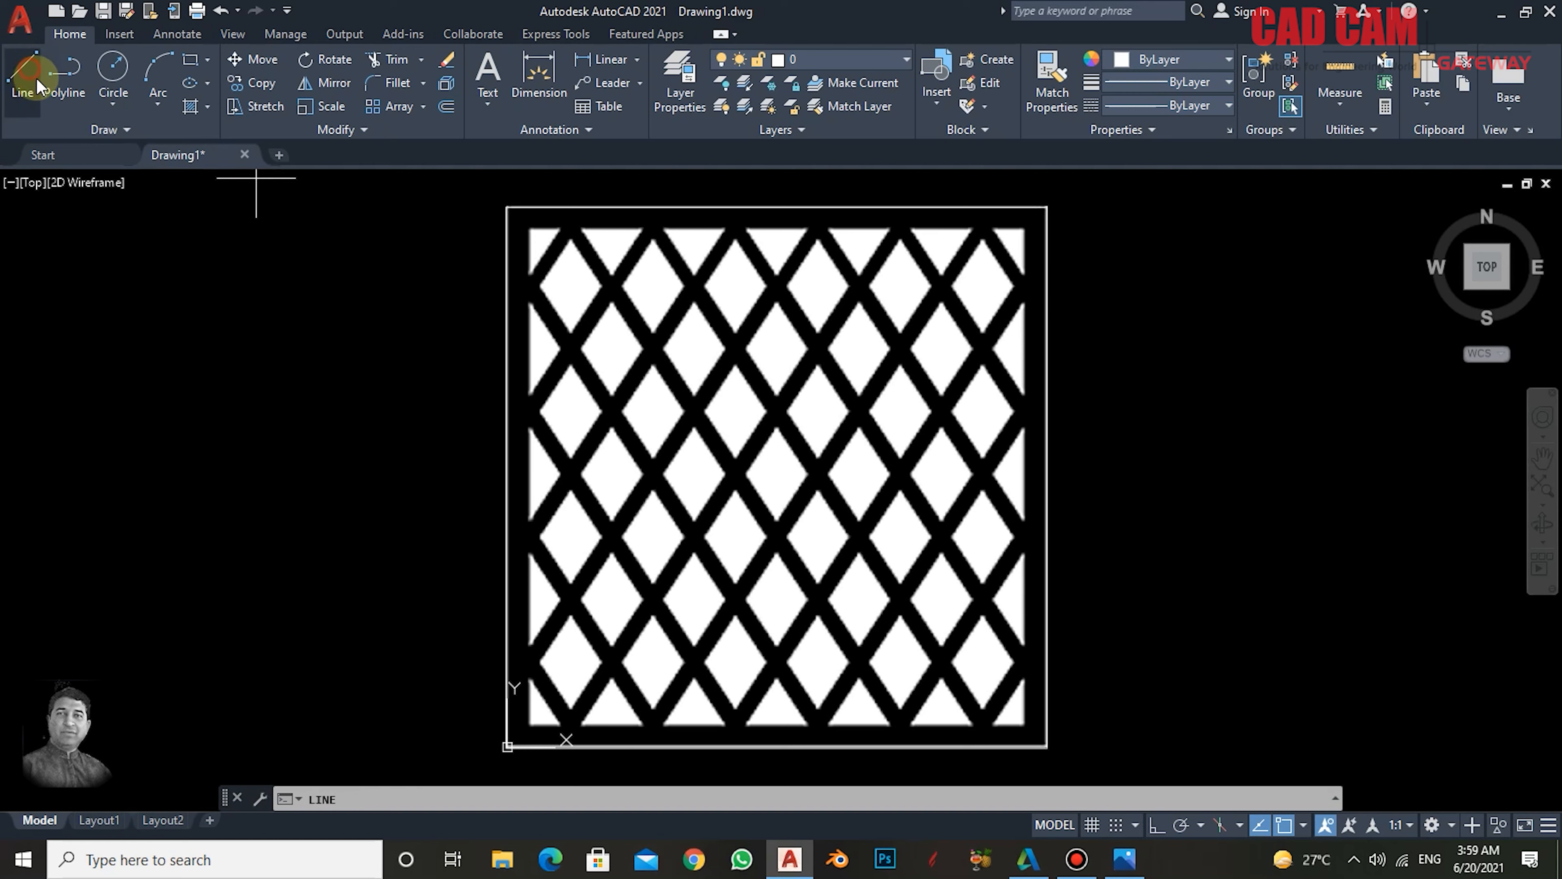
click(777, 206)
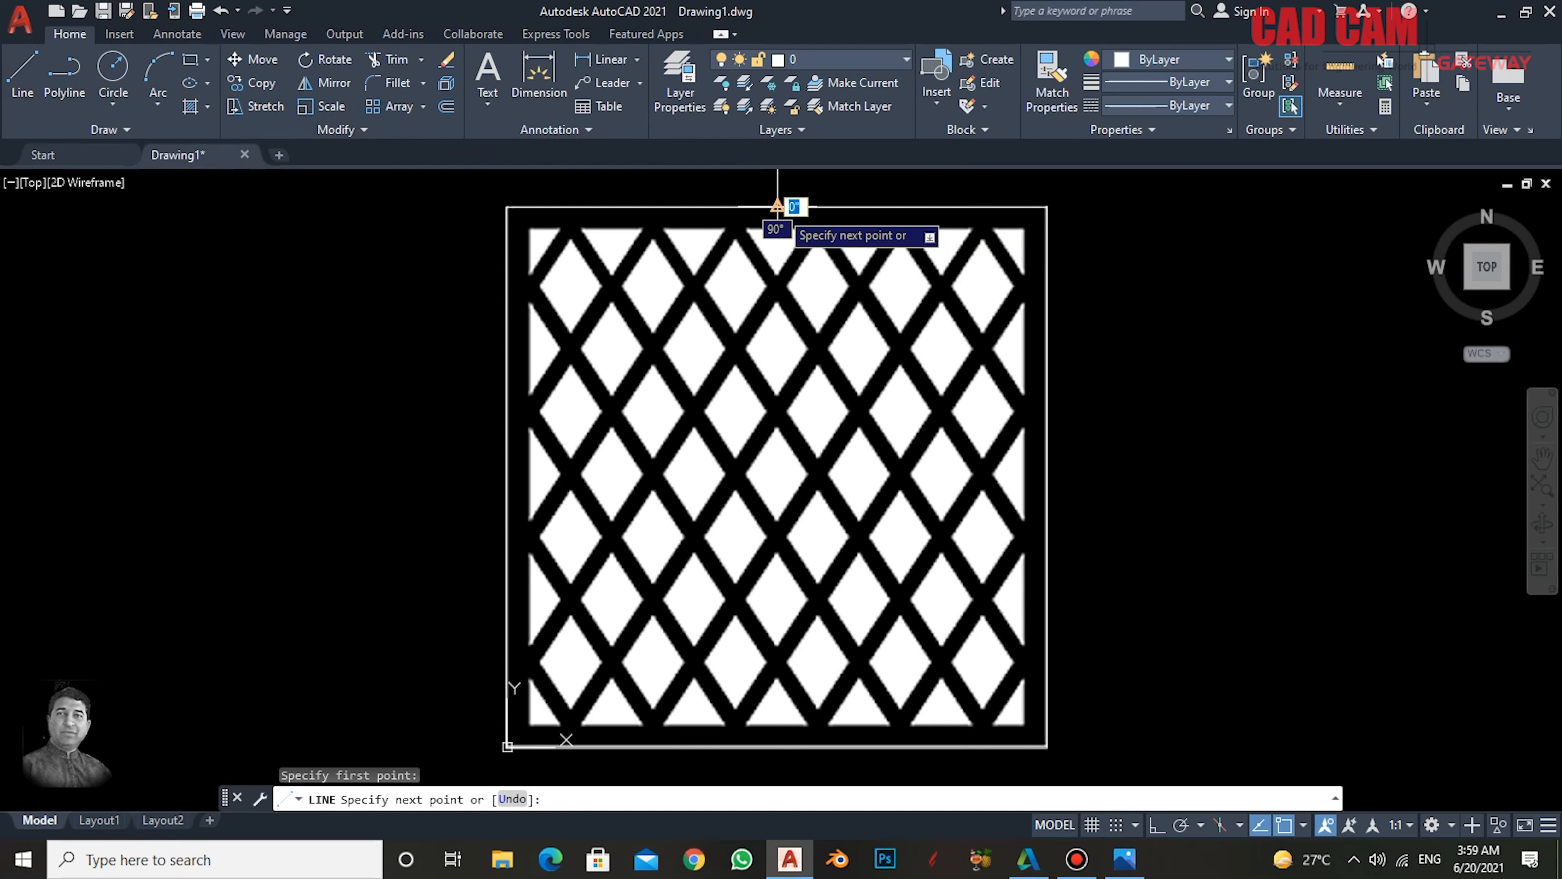
click(777, 746)
right_click(876, 257)
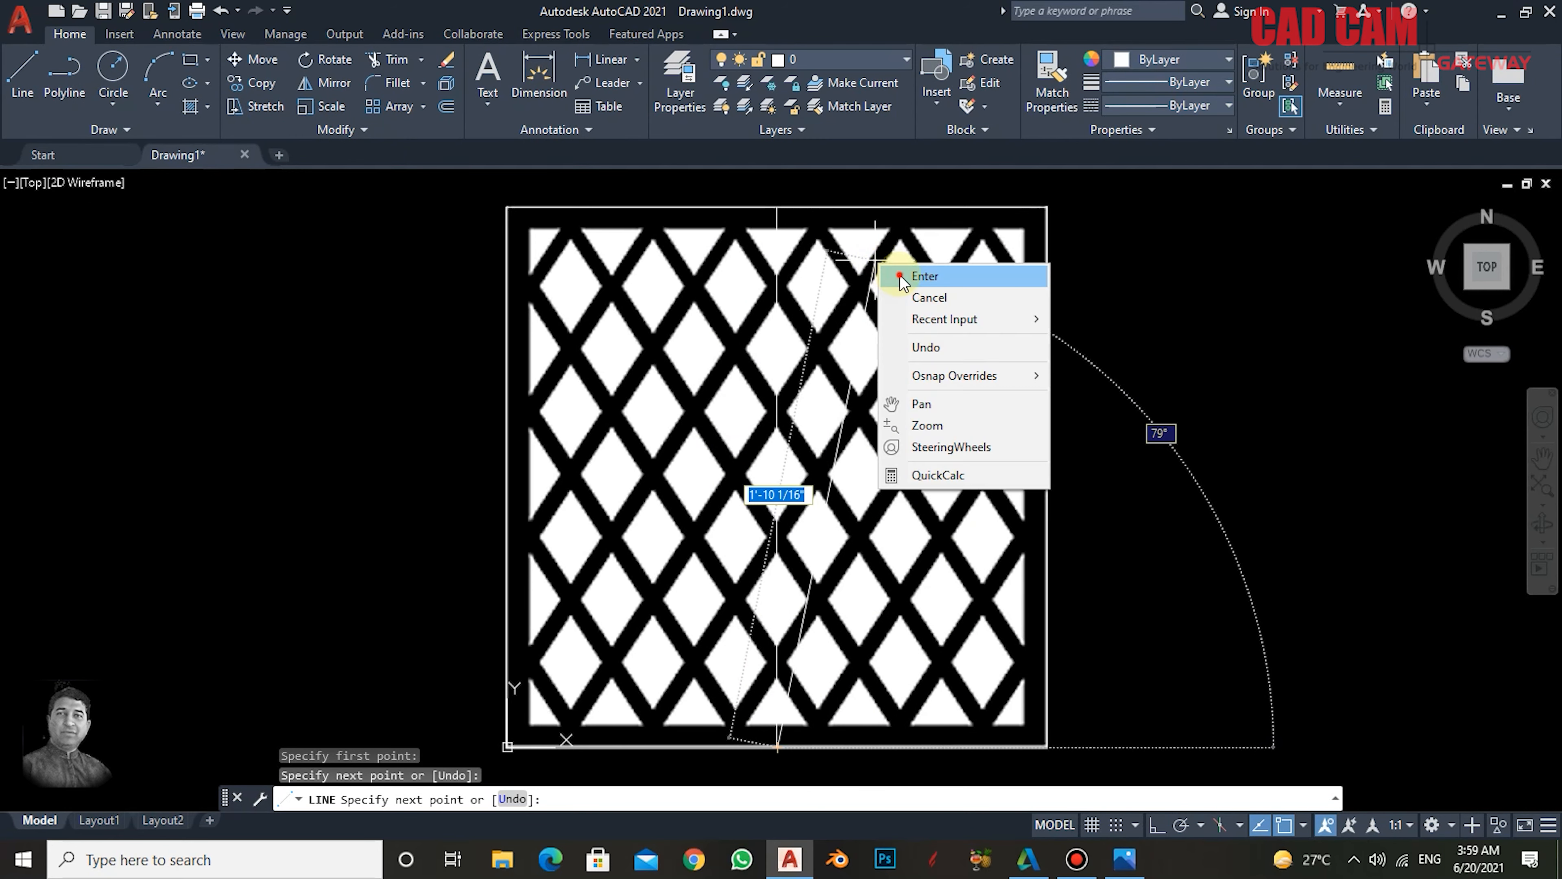
click(910, 272)
- Draw a horizontal center line between the midpoints of the square's left and right edges
right_click(850, 201)
click(896, 211)
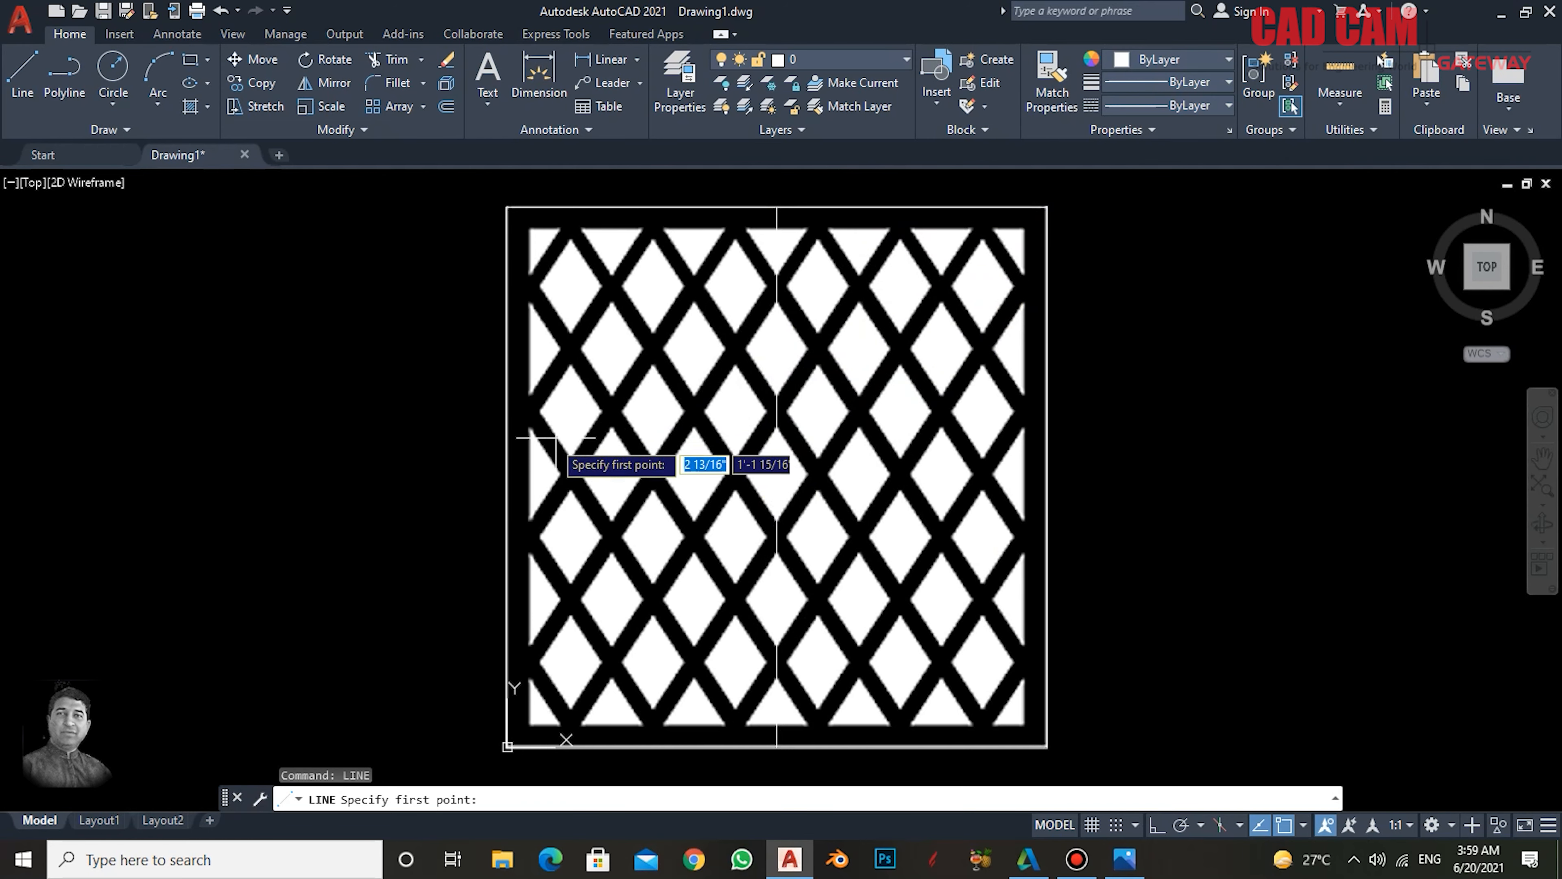
click(506, 476)
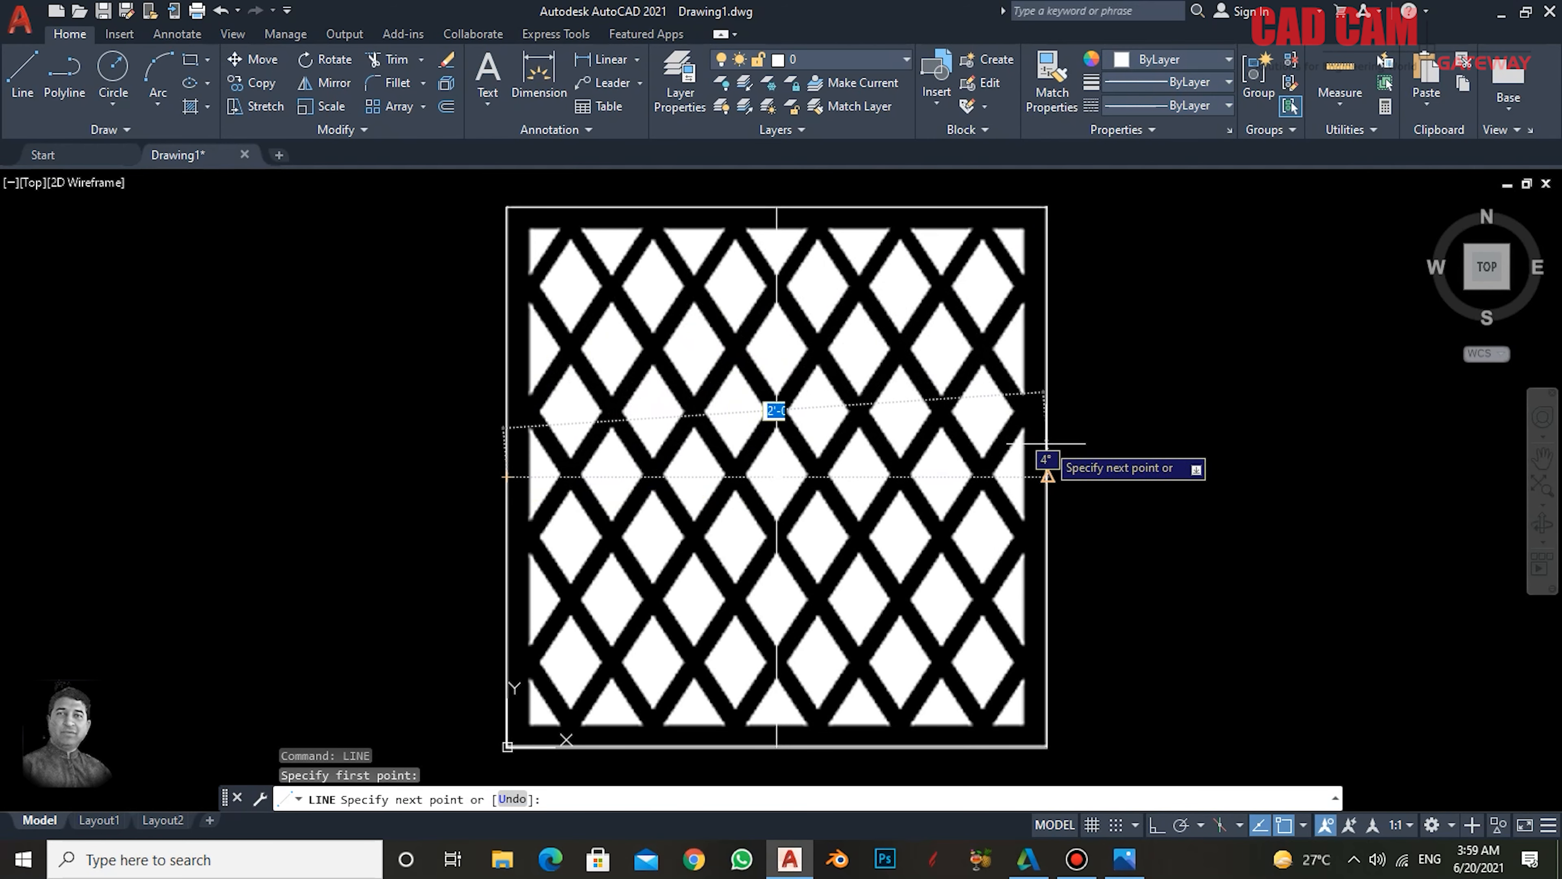
click(1047, 476)
right_click(1127, 343)
click(1156, 354)
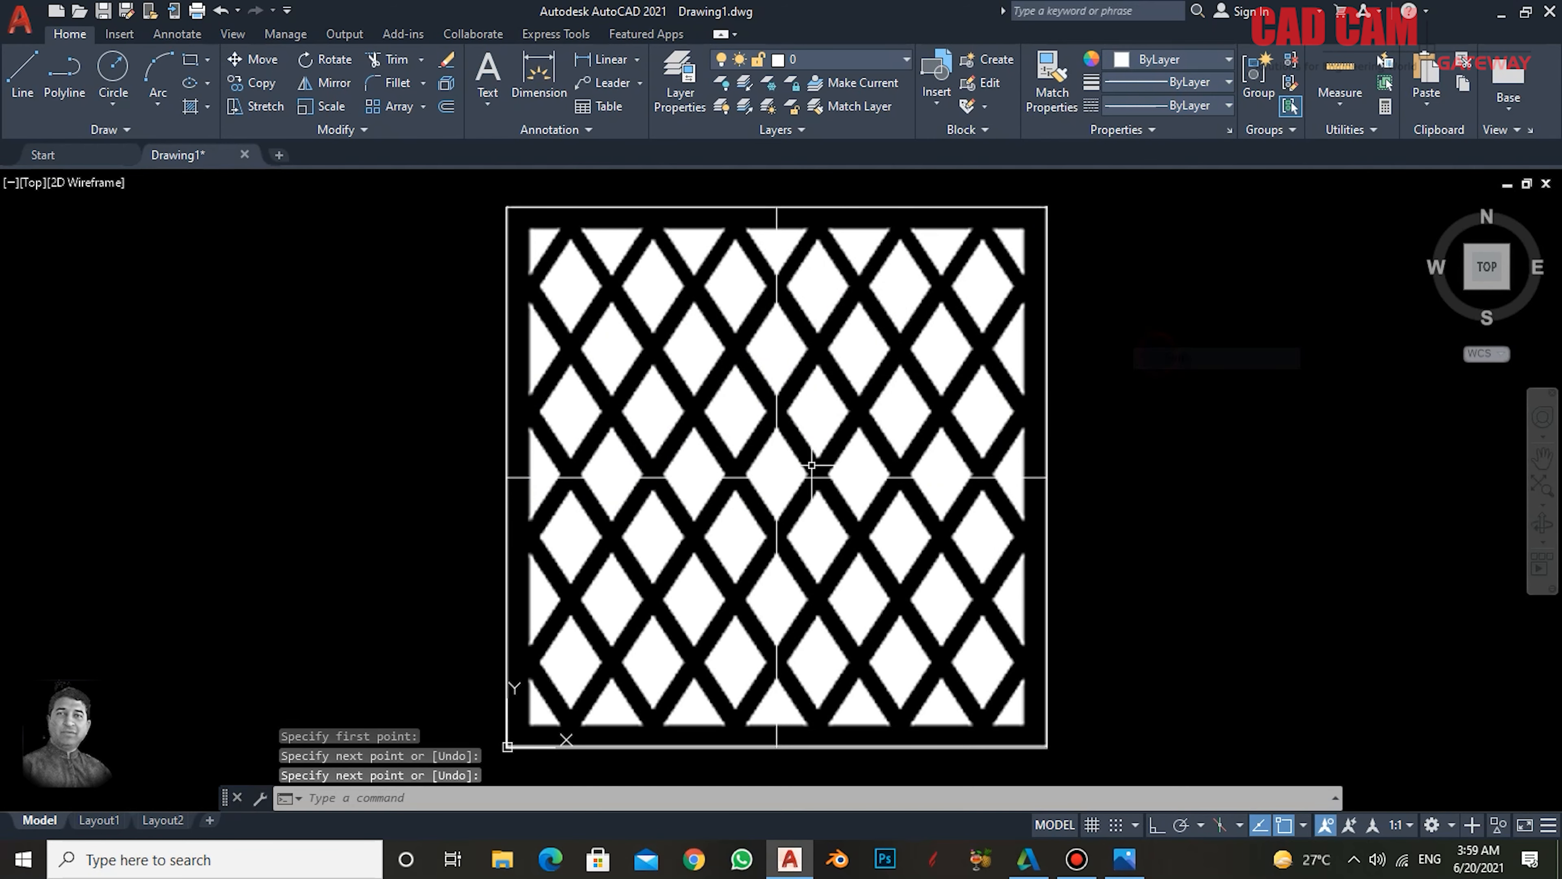
- Change the color of both center lines to Blue and clear the selection
click(817, 463)
click(739, 488)
click(1156, 60)
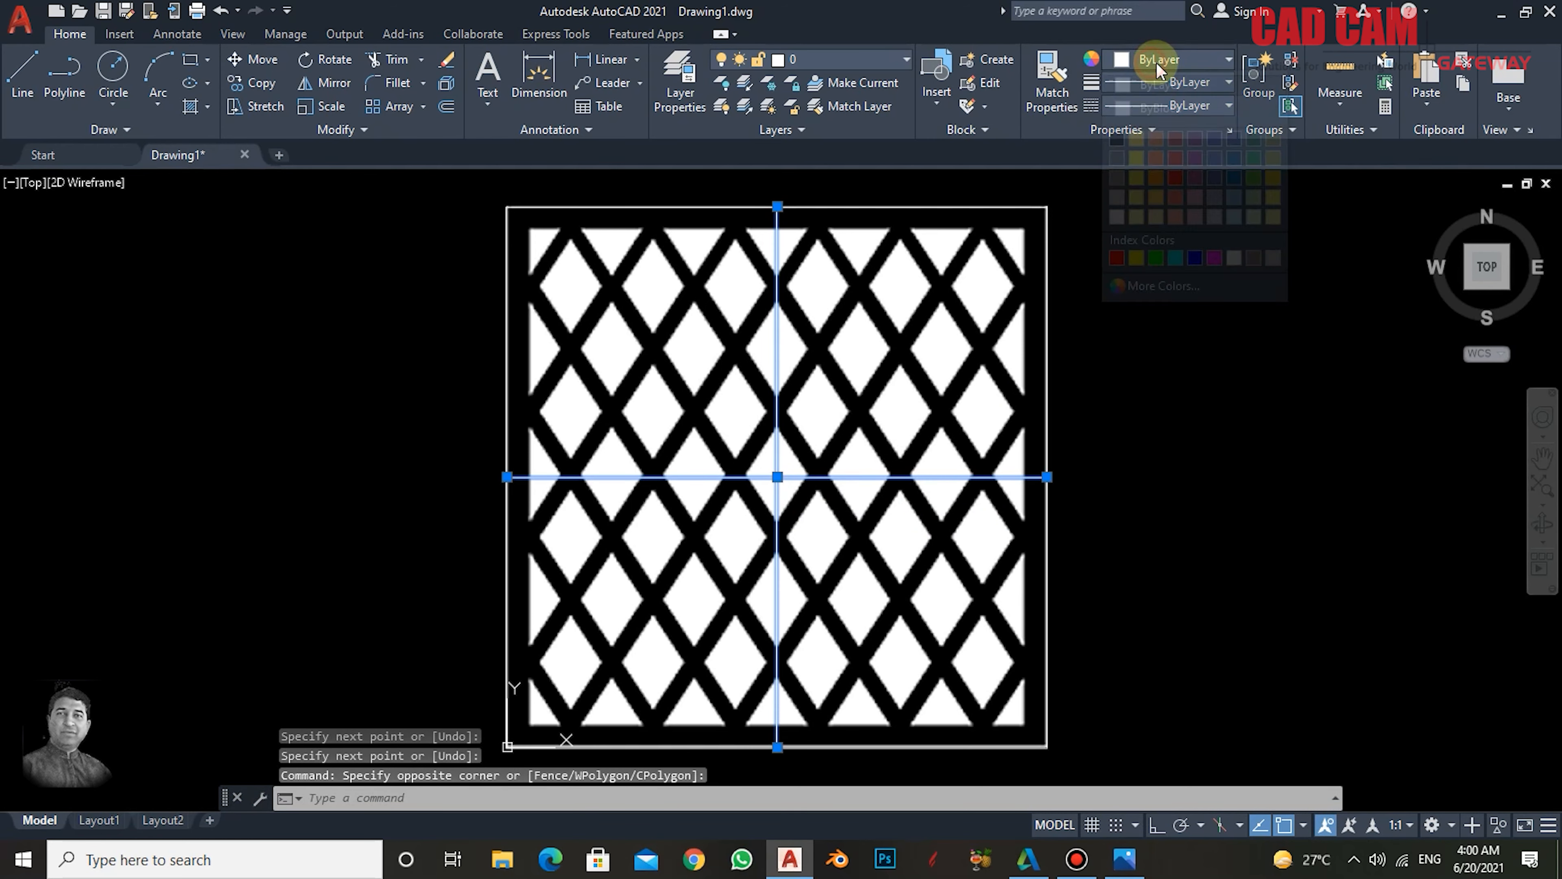
click(1199, 255)
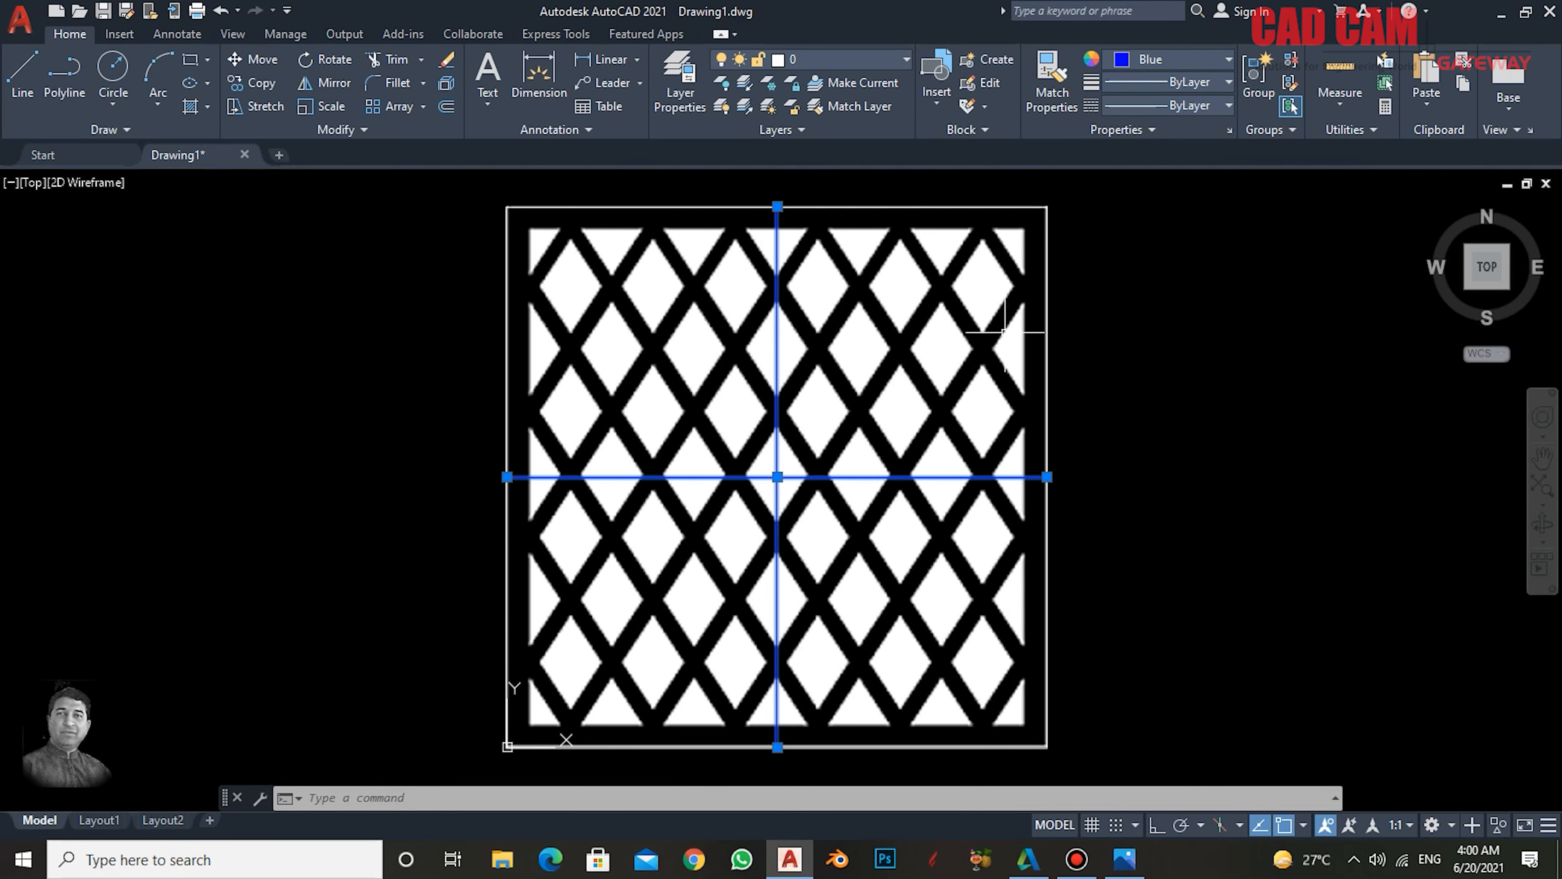
key(Escape)
key(Escape)
key(Escape)
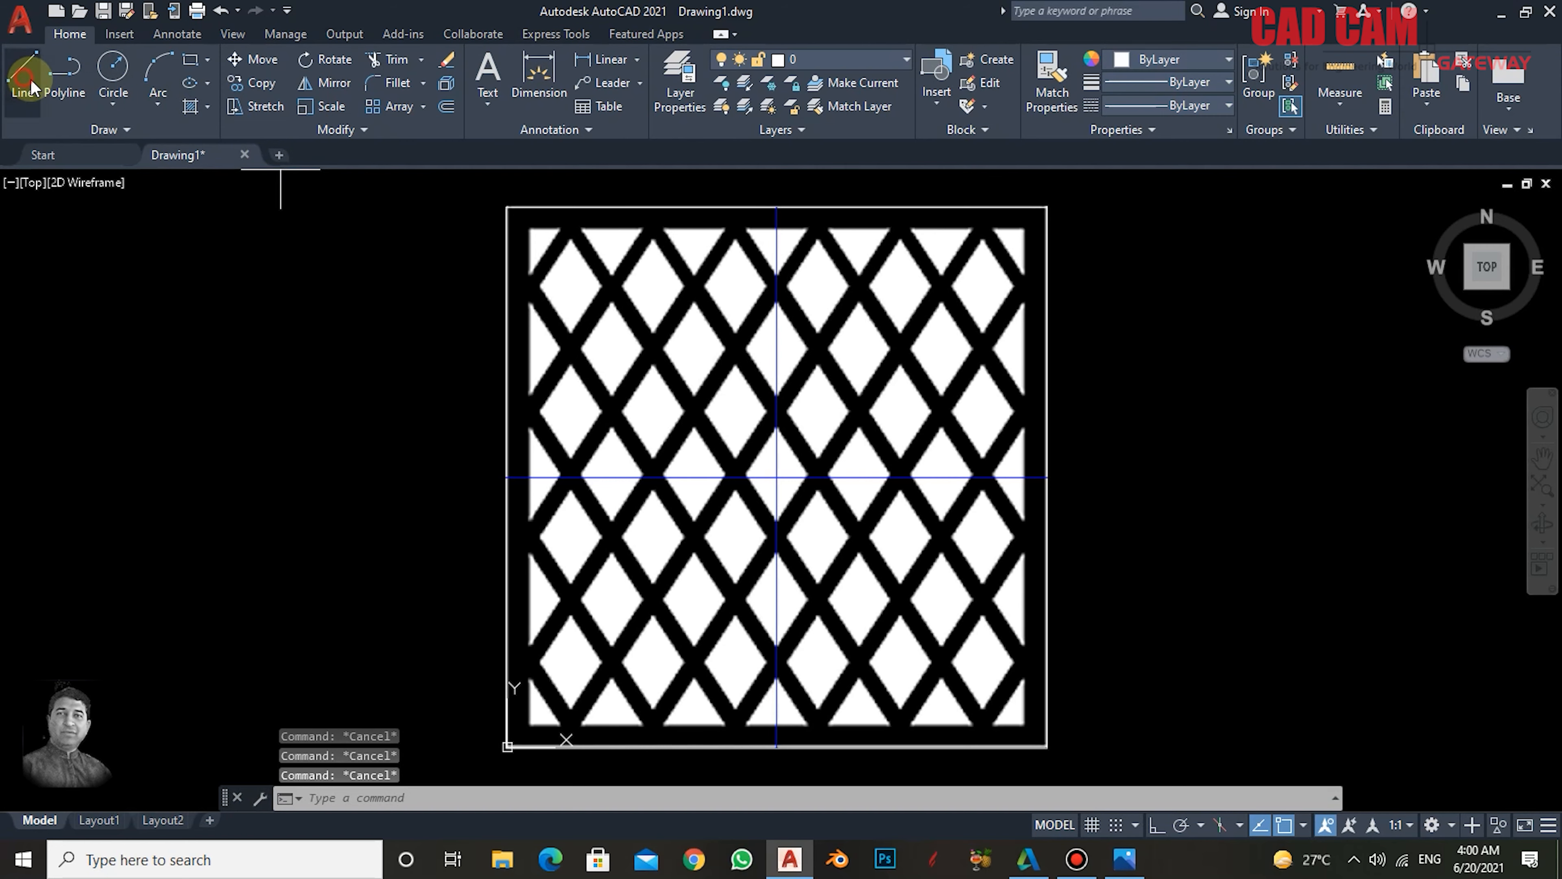
click(22, 71)
click(507, 208)
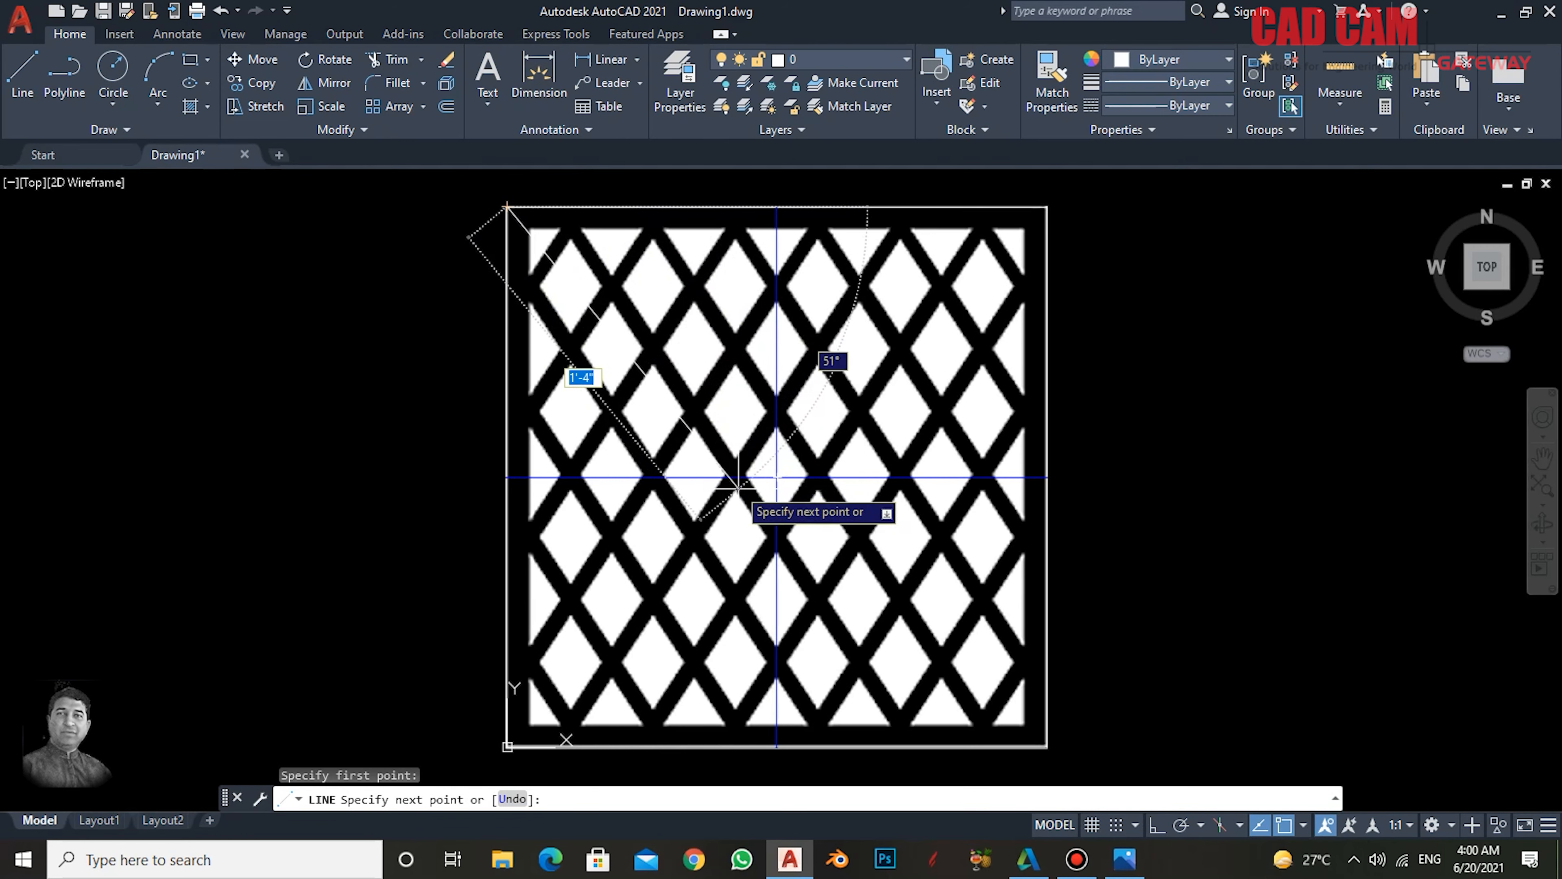
key(Escape)
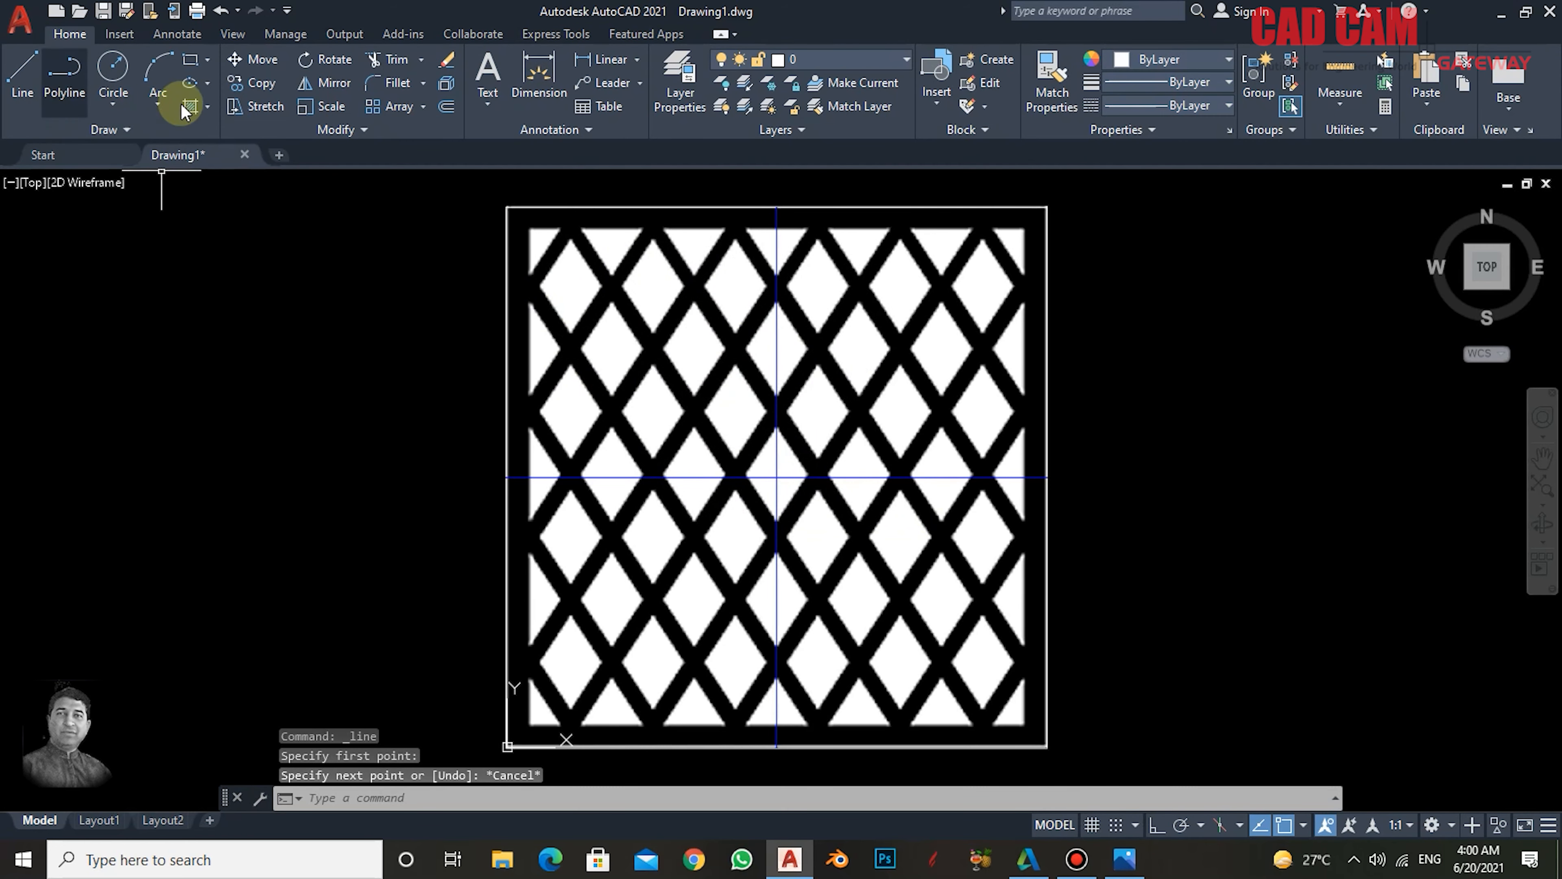
key(Escape)
key(Escape)
key(Escape)
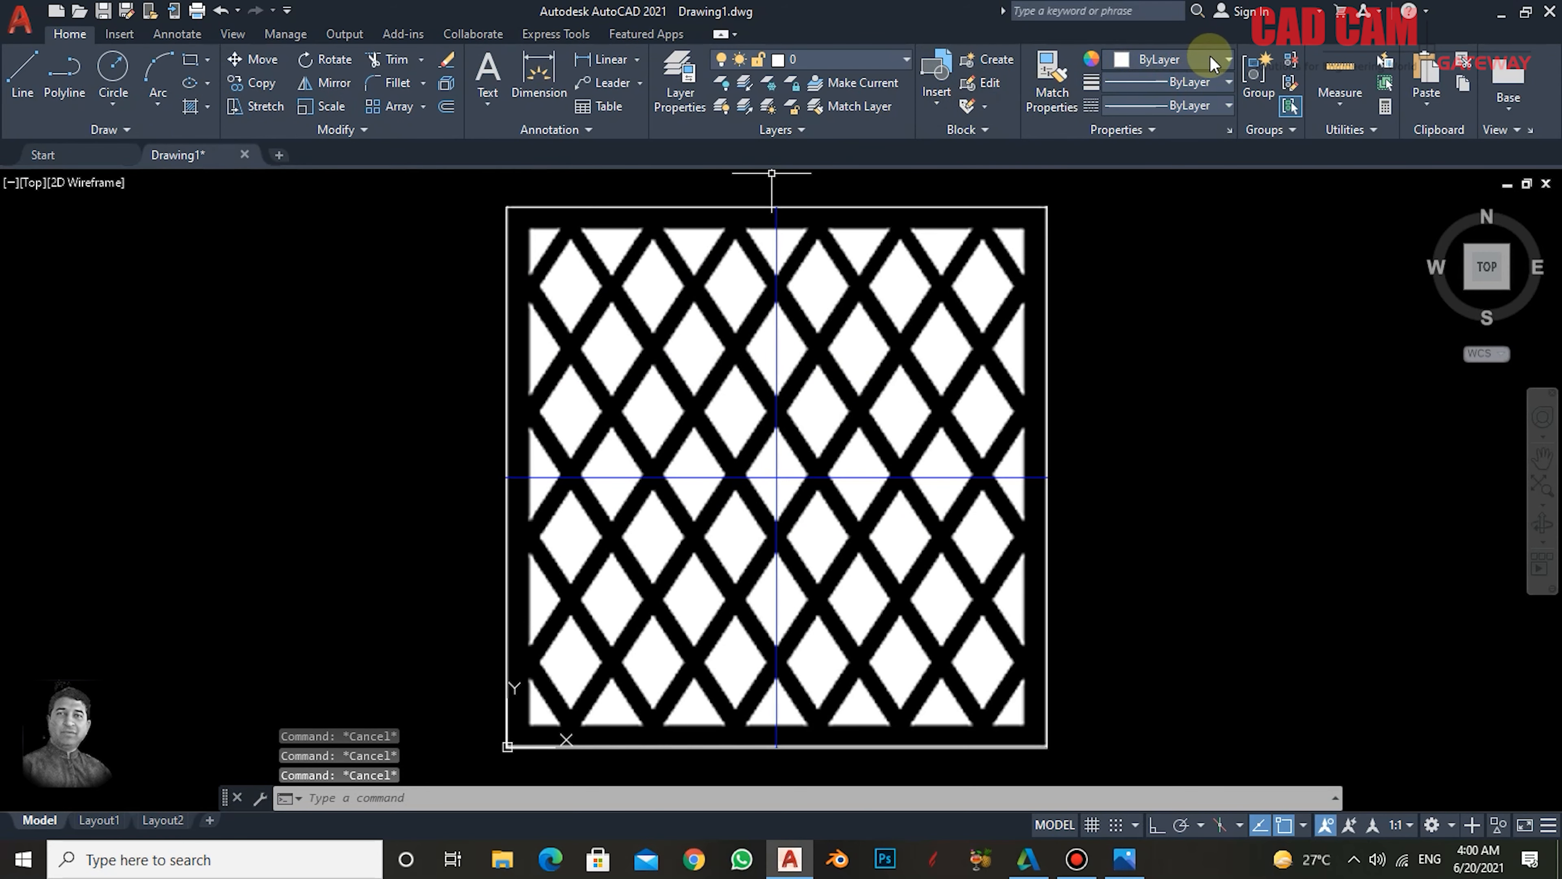
- Set the current drawing color for new objects to Blue
click(1221, 60)
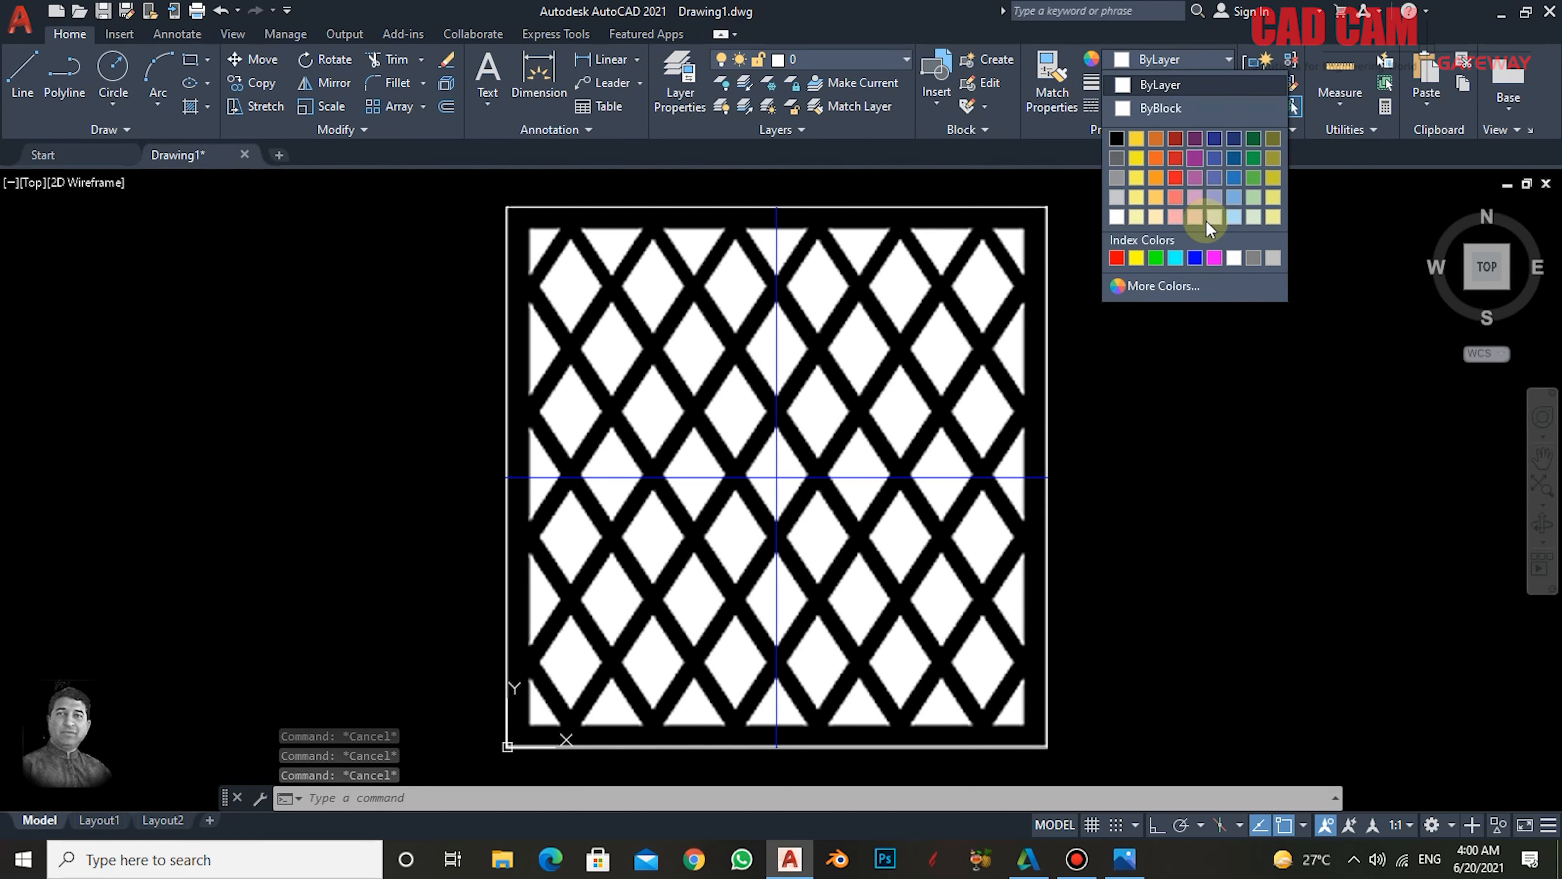
click(1196, 257)
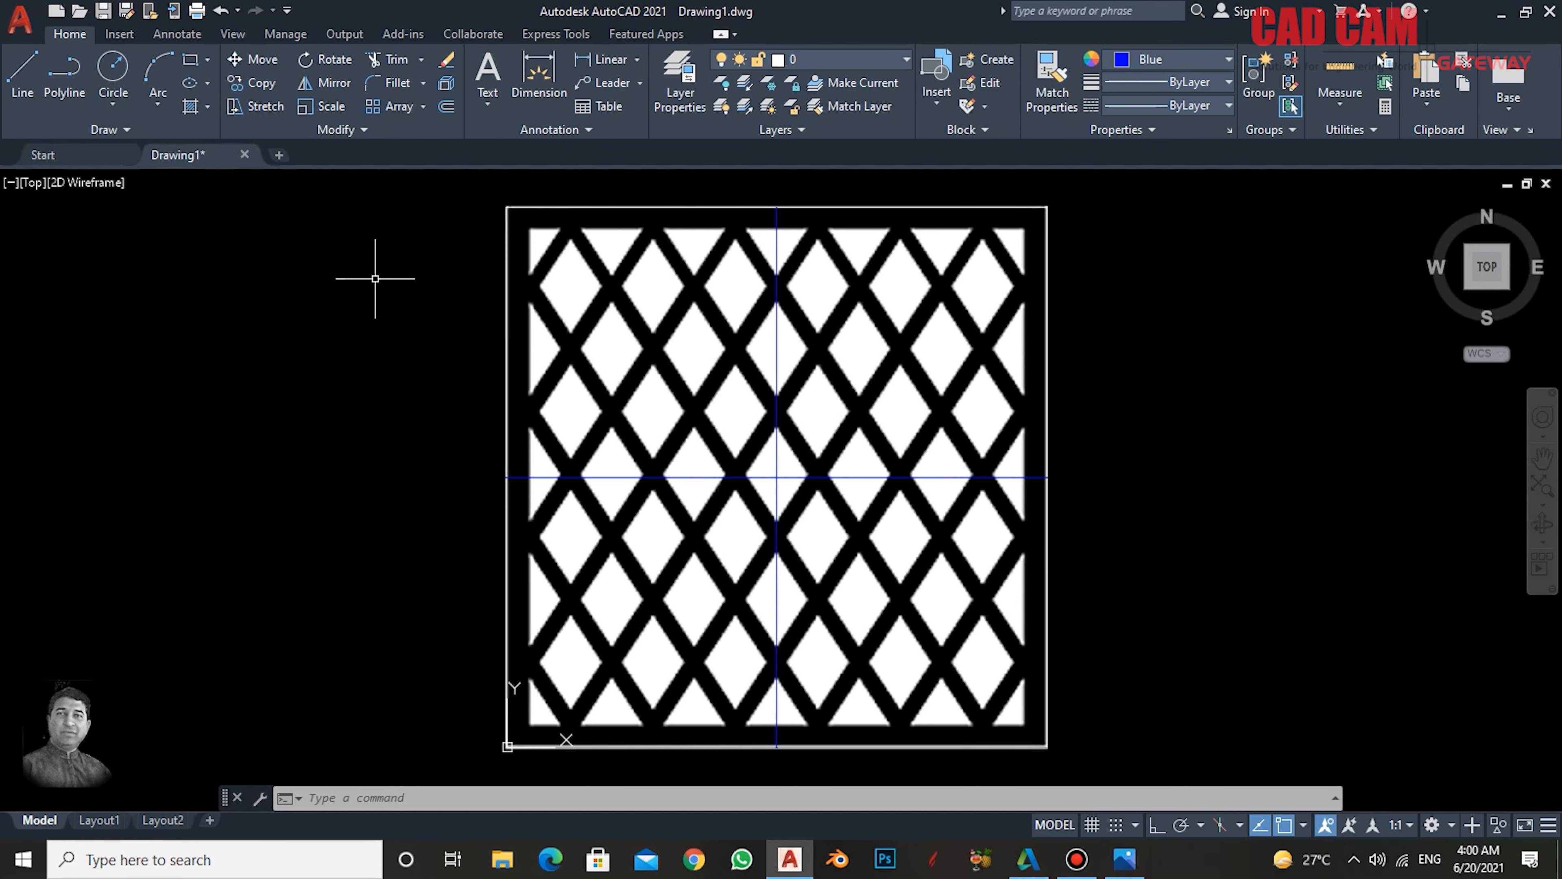
click(401, 391)
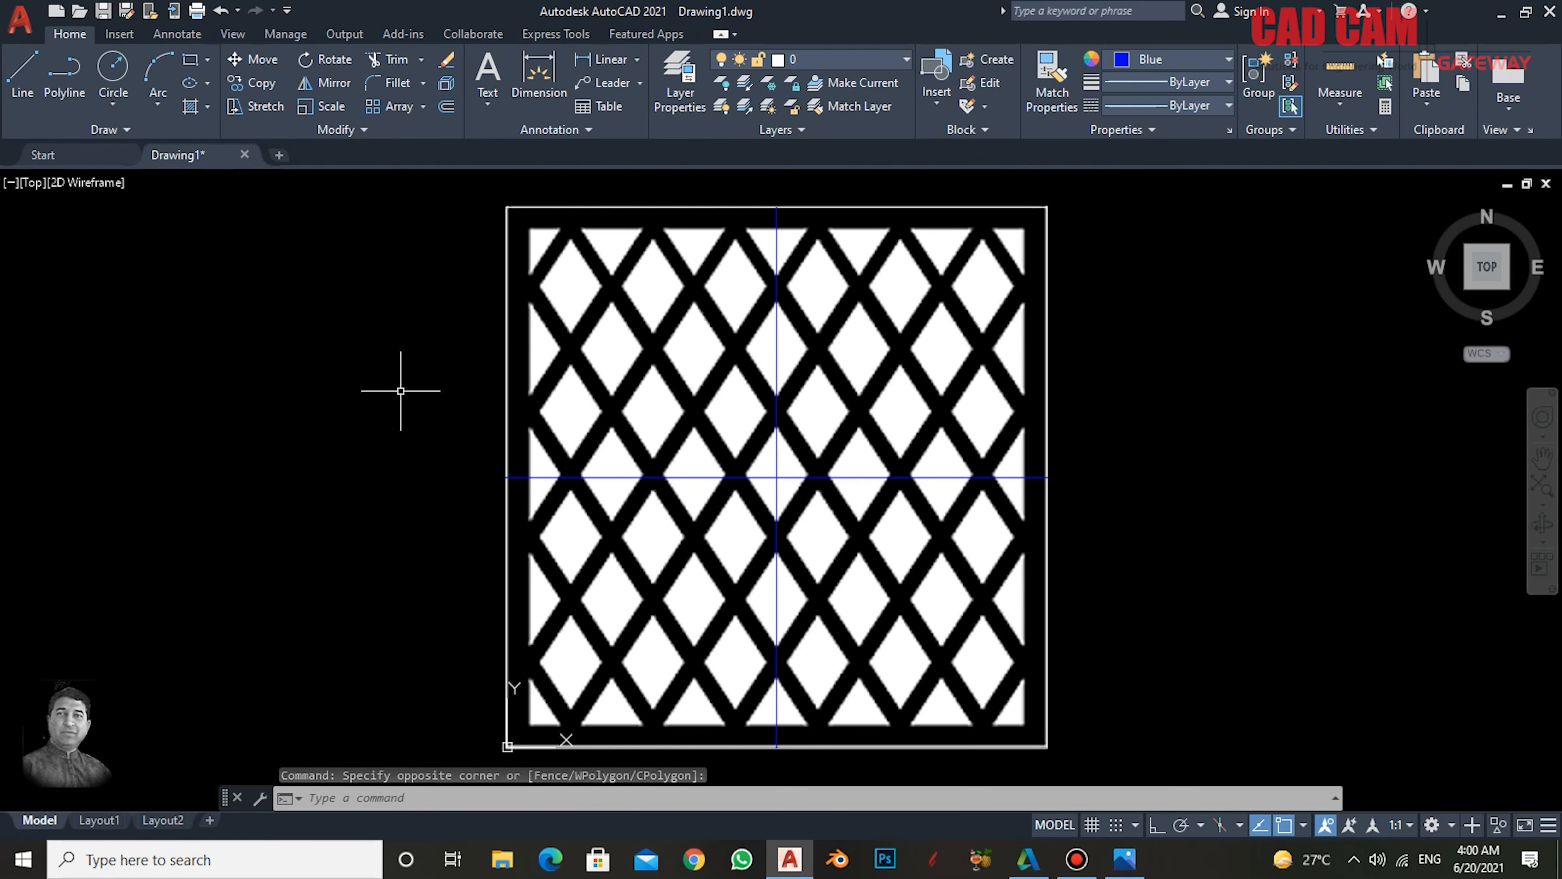
- Draw a slanted construction line along the upper edge of the first long diagonal bar descending from the square's upper-left area
text(XL)
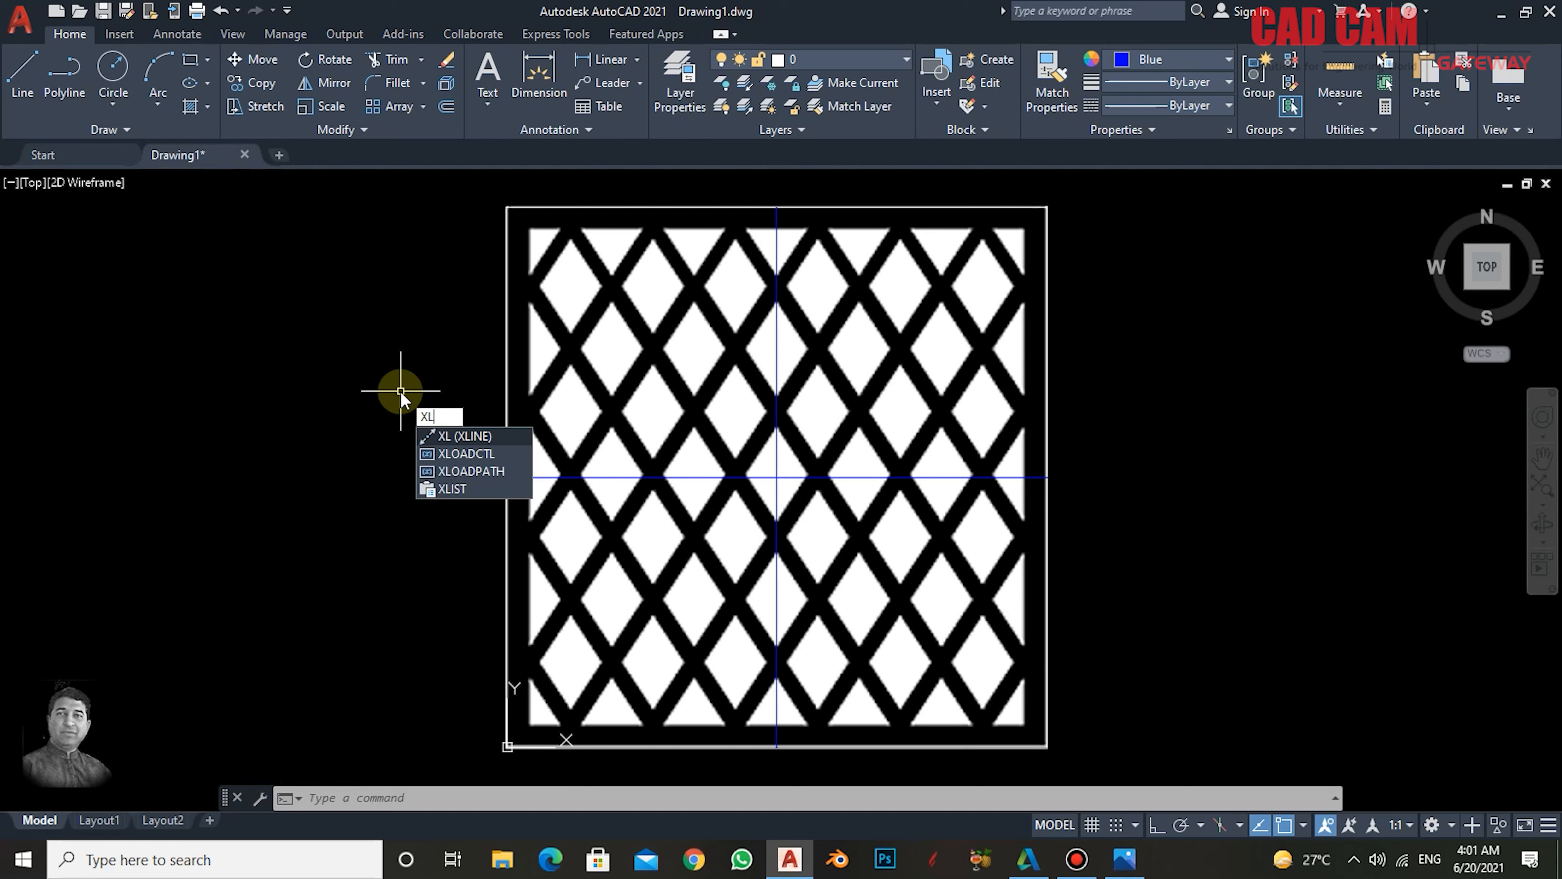
key(Return)
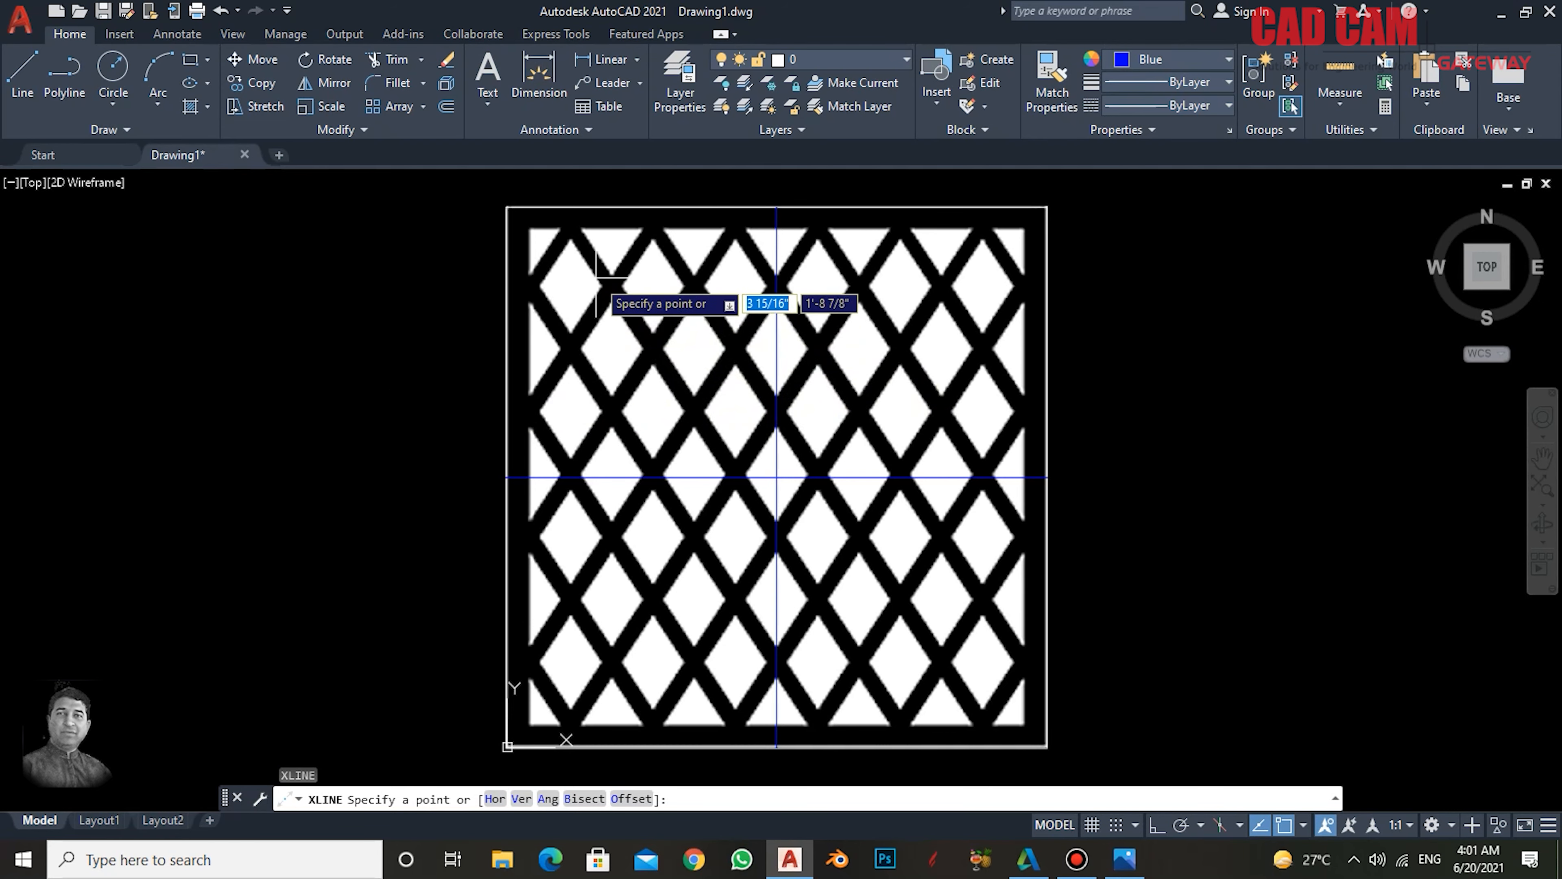
scroll(595, 277, up, 4)
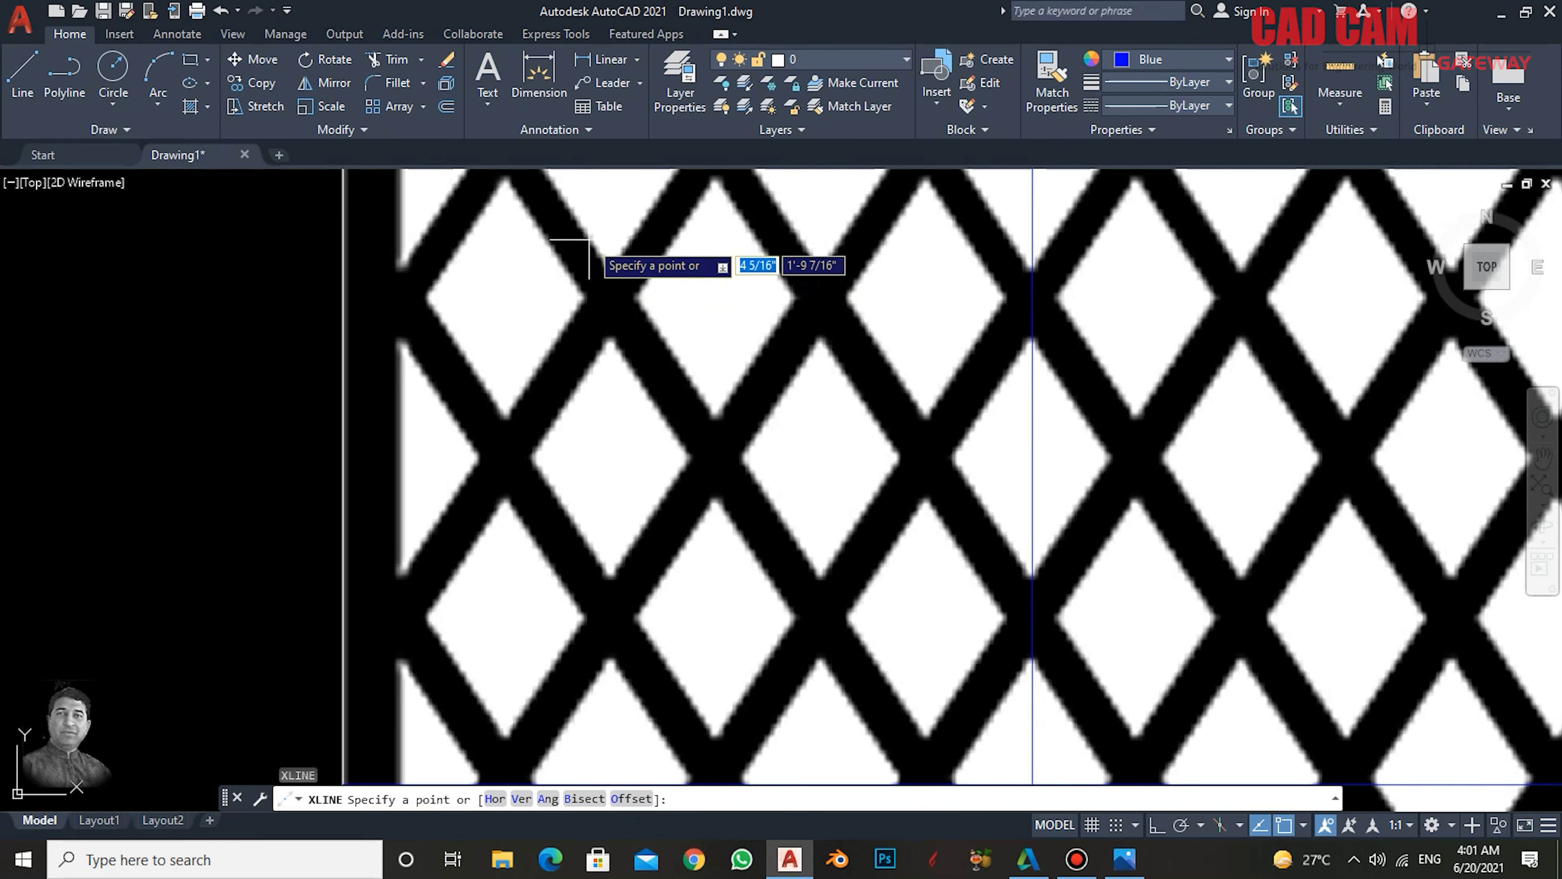
click(584, 233)
scroll(581, 228, down, 2)
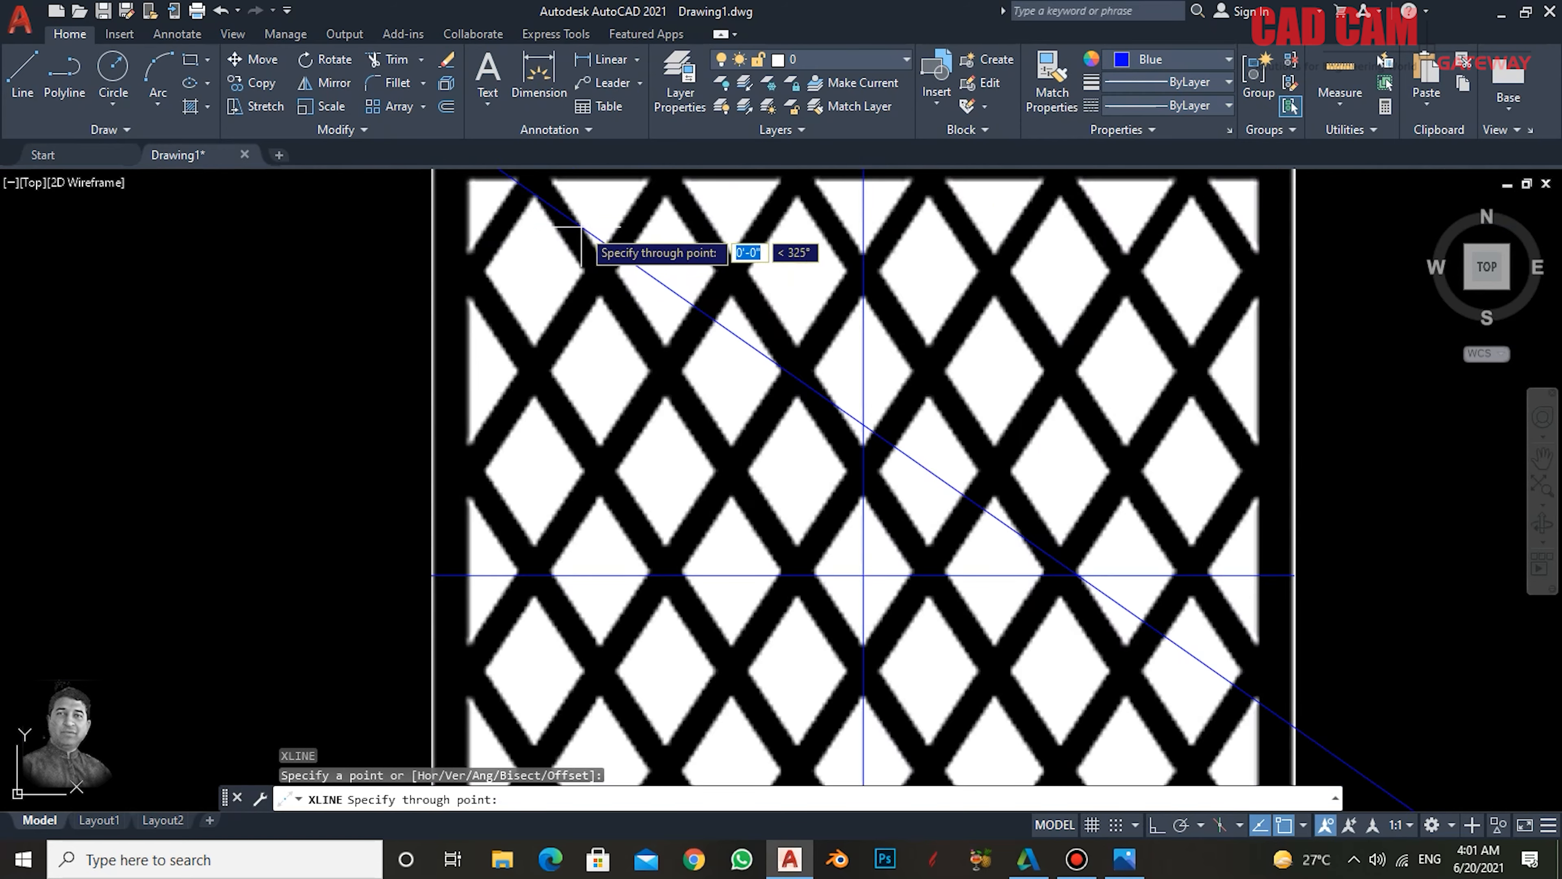
scroll(581, 228, down, 3)
scroll(766, 532, up, 2)
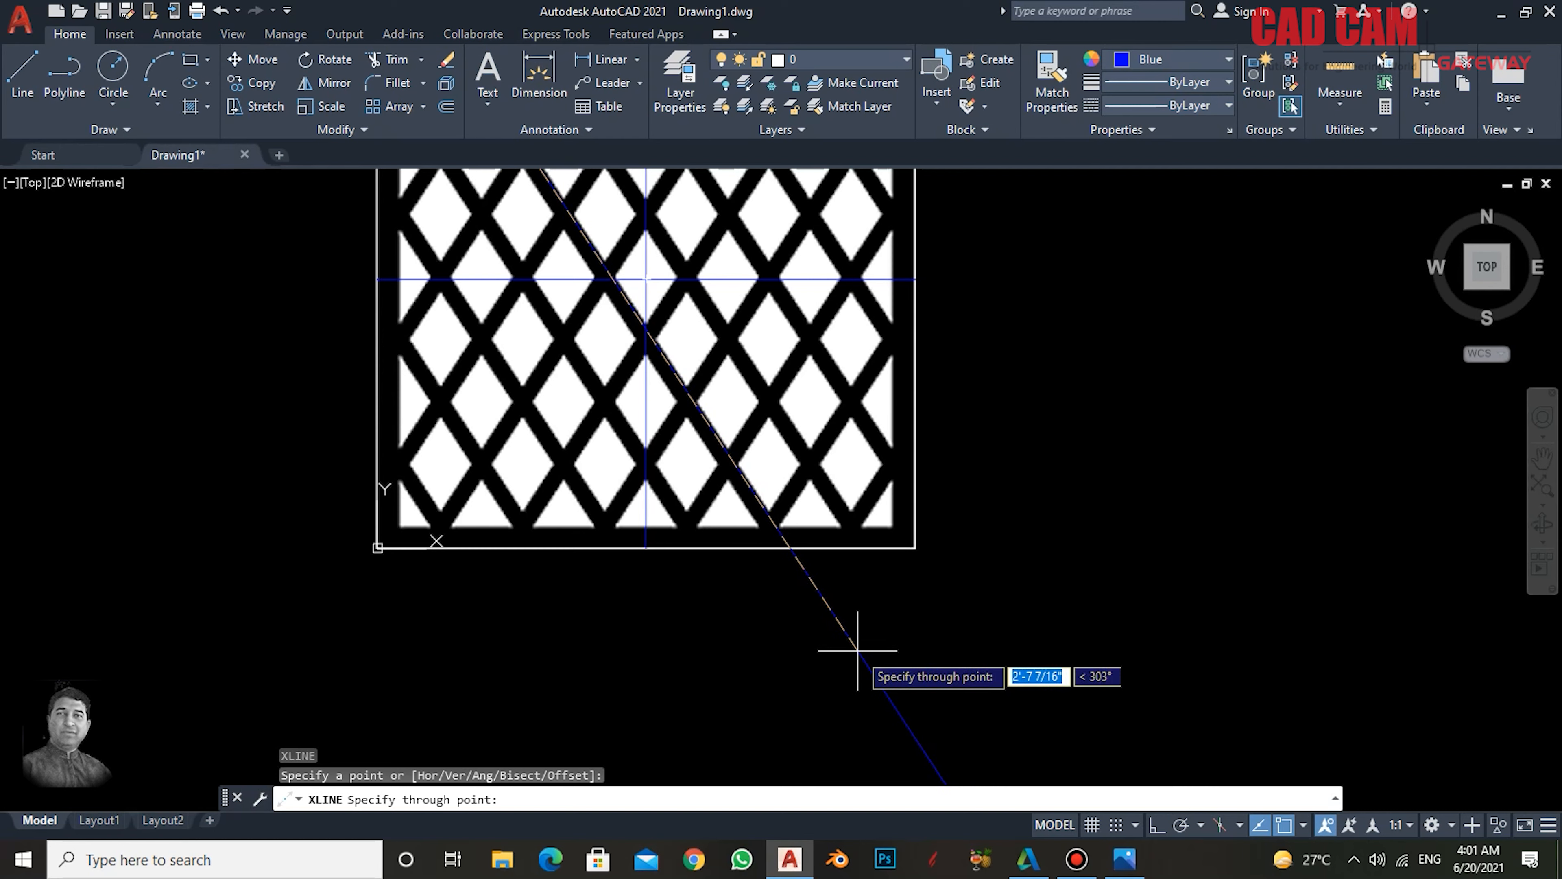
click(860, 649)
scroll(863, 643, down, 4)
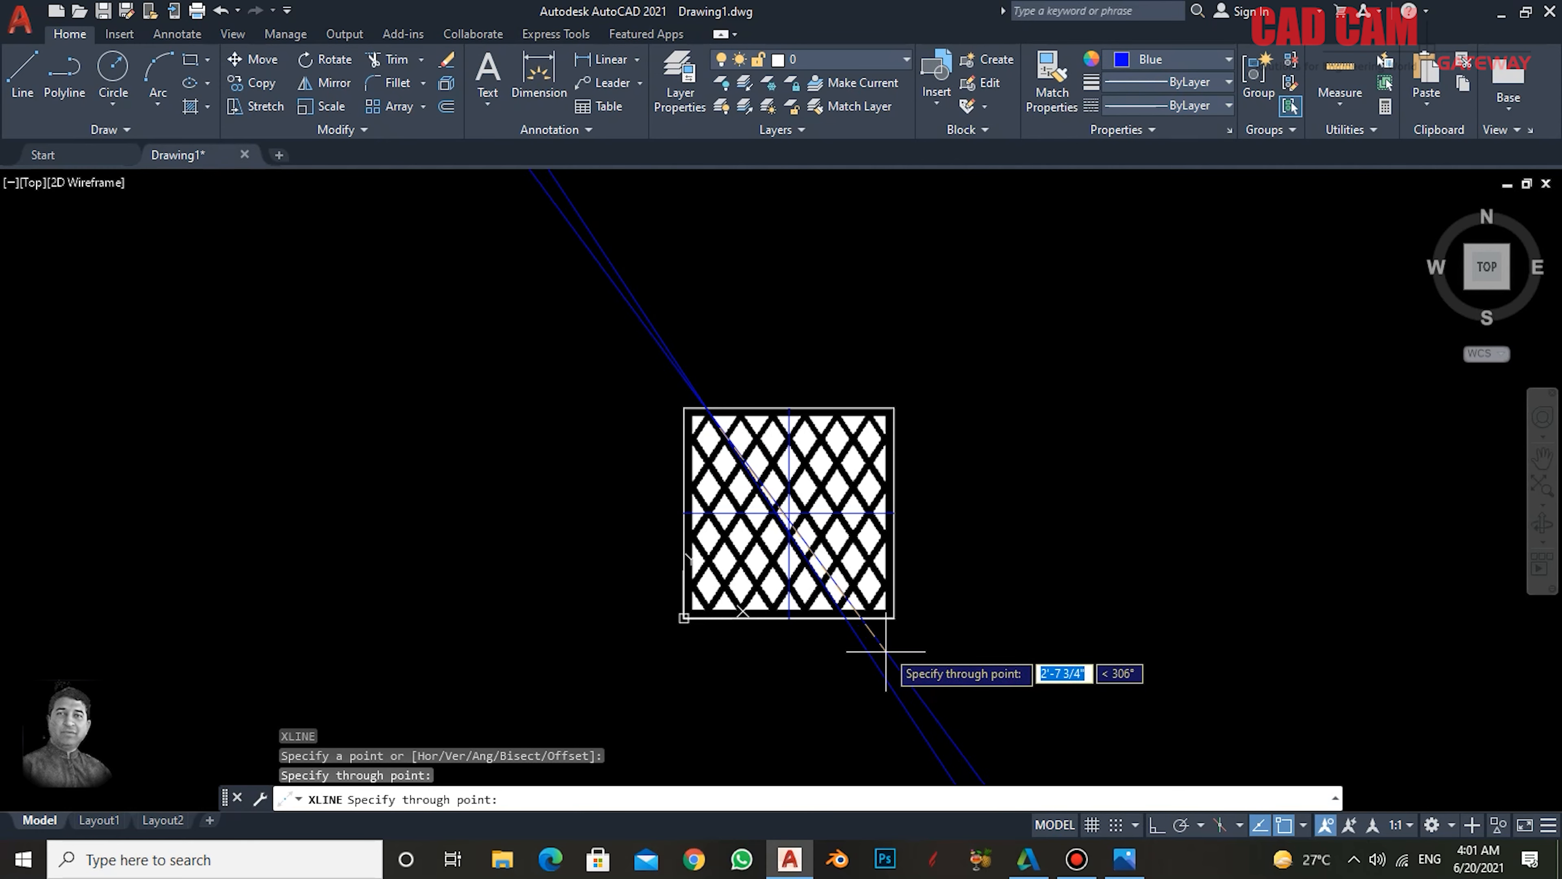
key(Return)
scroll(743, 492, up, 4)
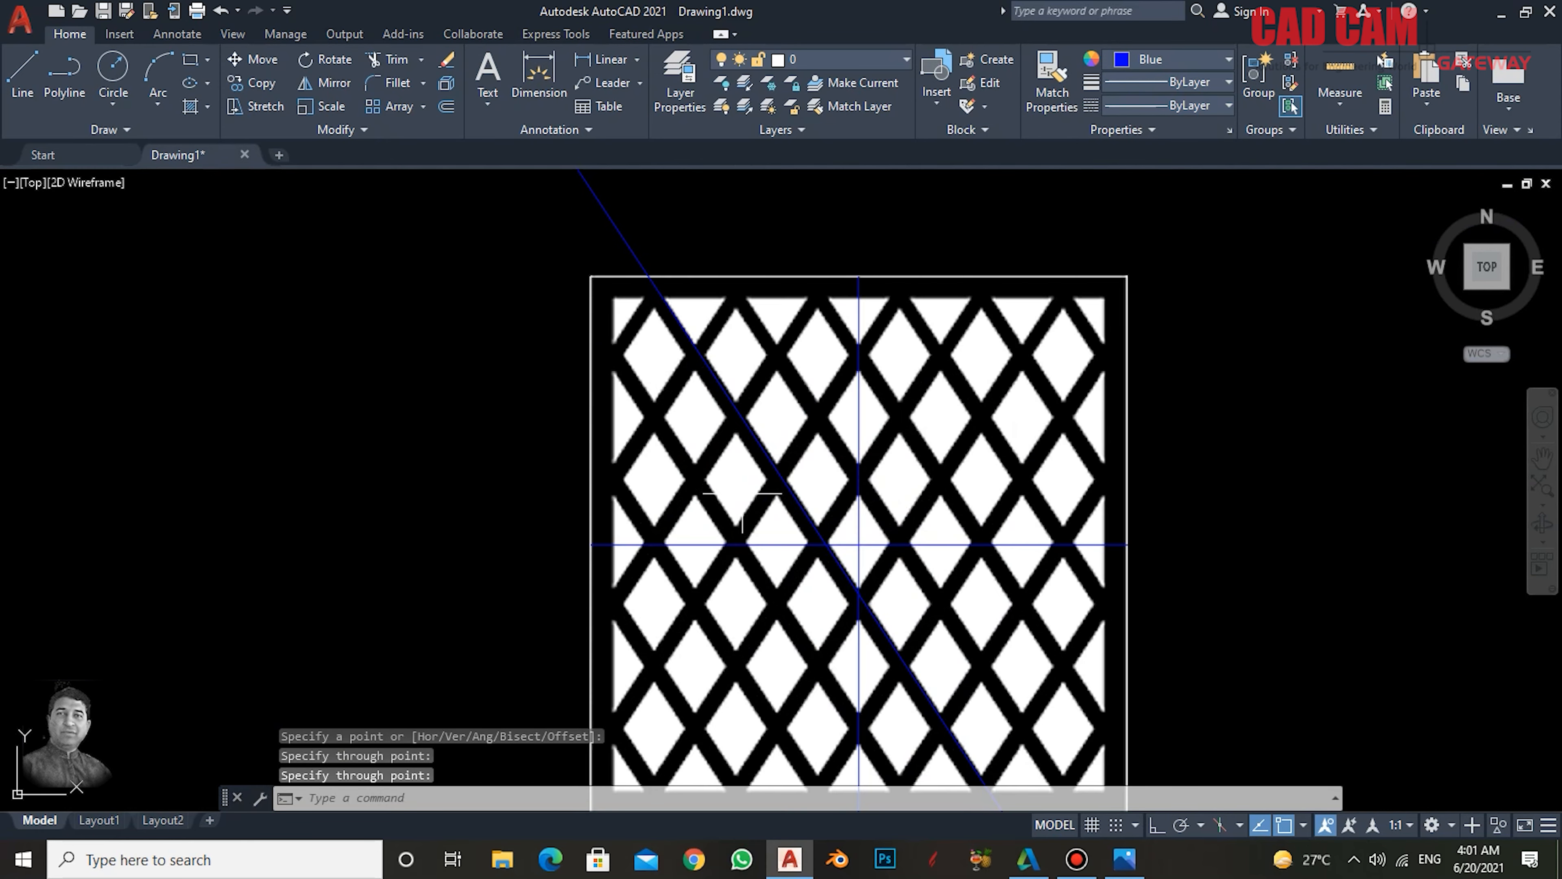
scroll(756, 449, down, 2)
scroll(799, 480, up, 1)
scroll(824, 485, down, 1)
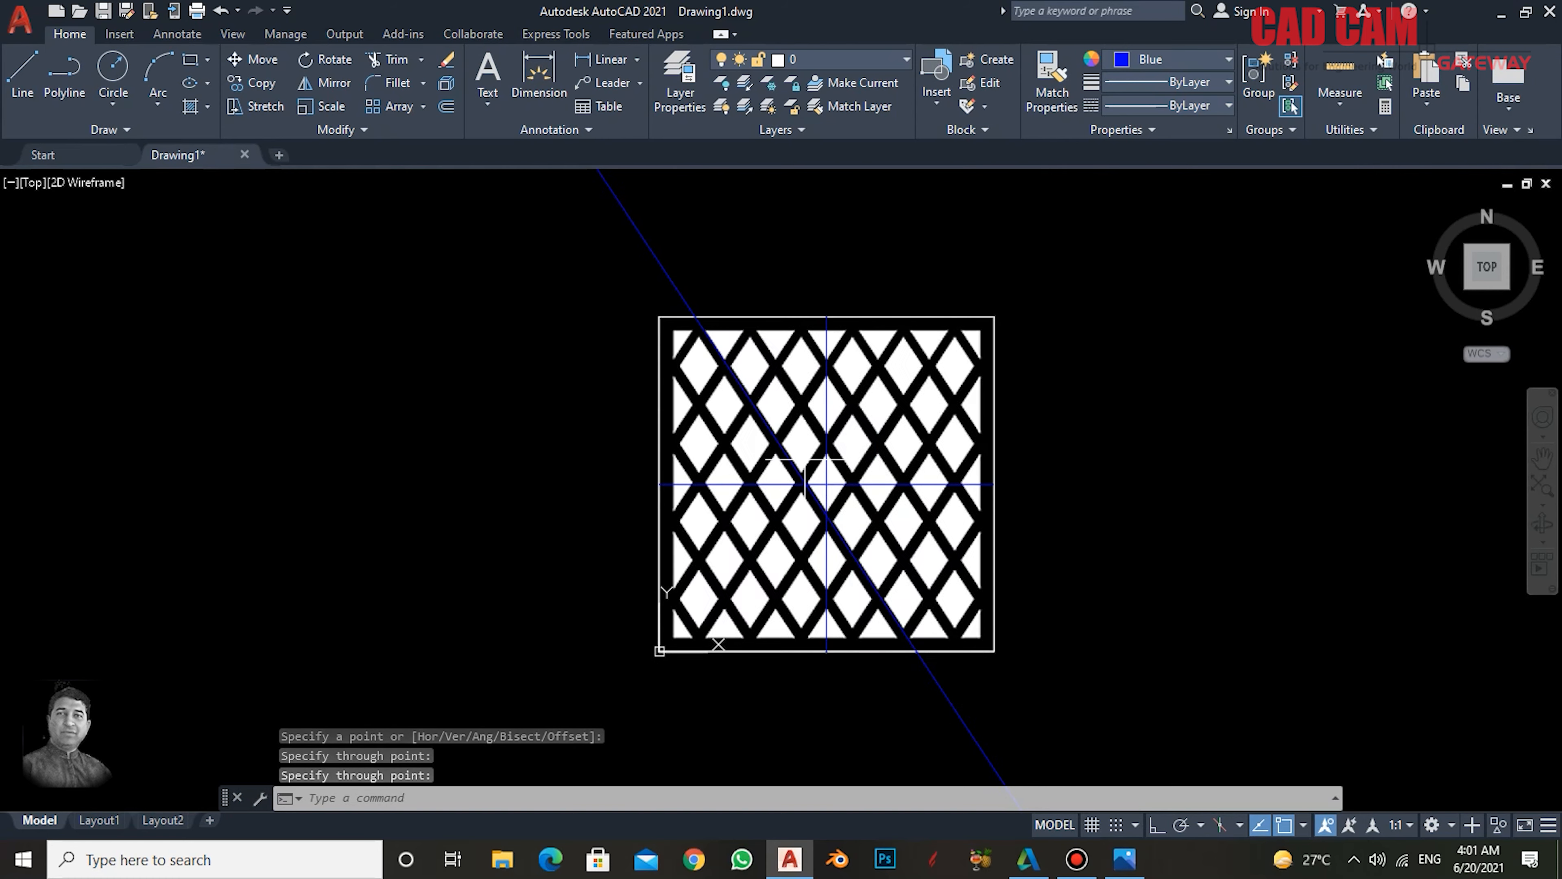
scroll(844, 544, up, 2)
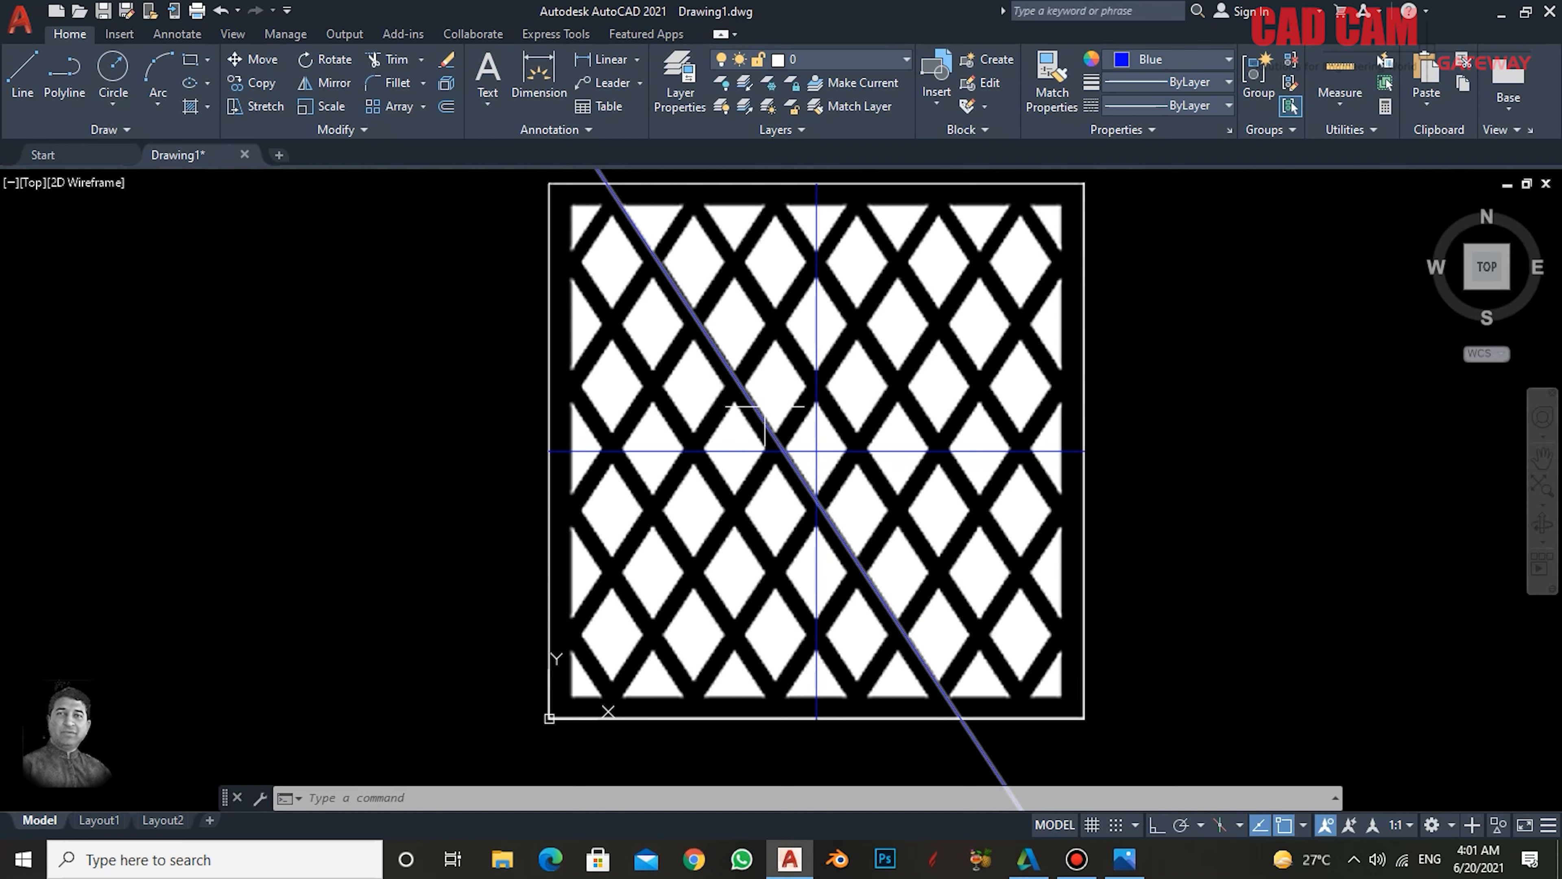
scroll(764, 406, up, 4)
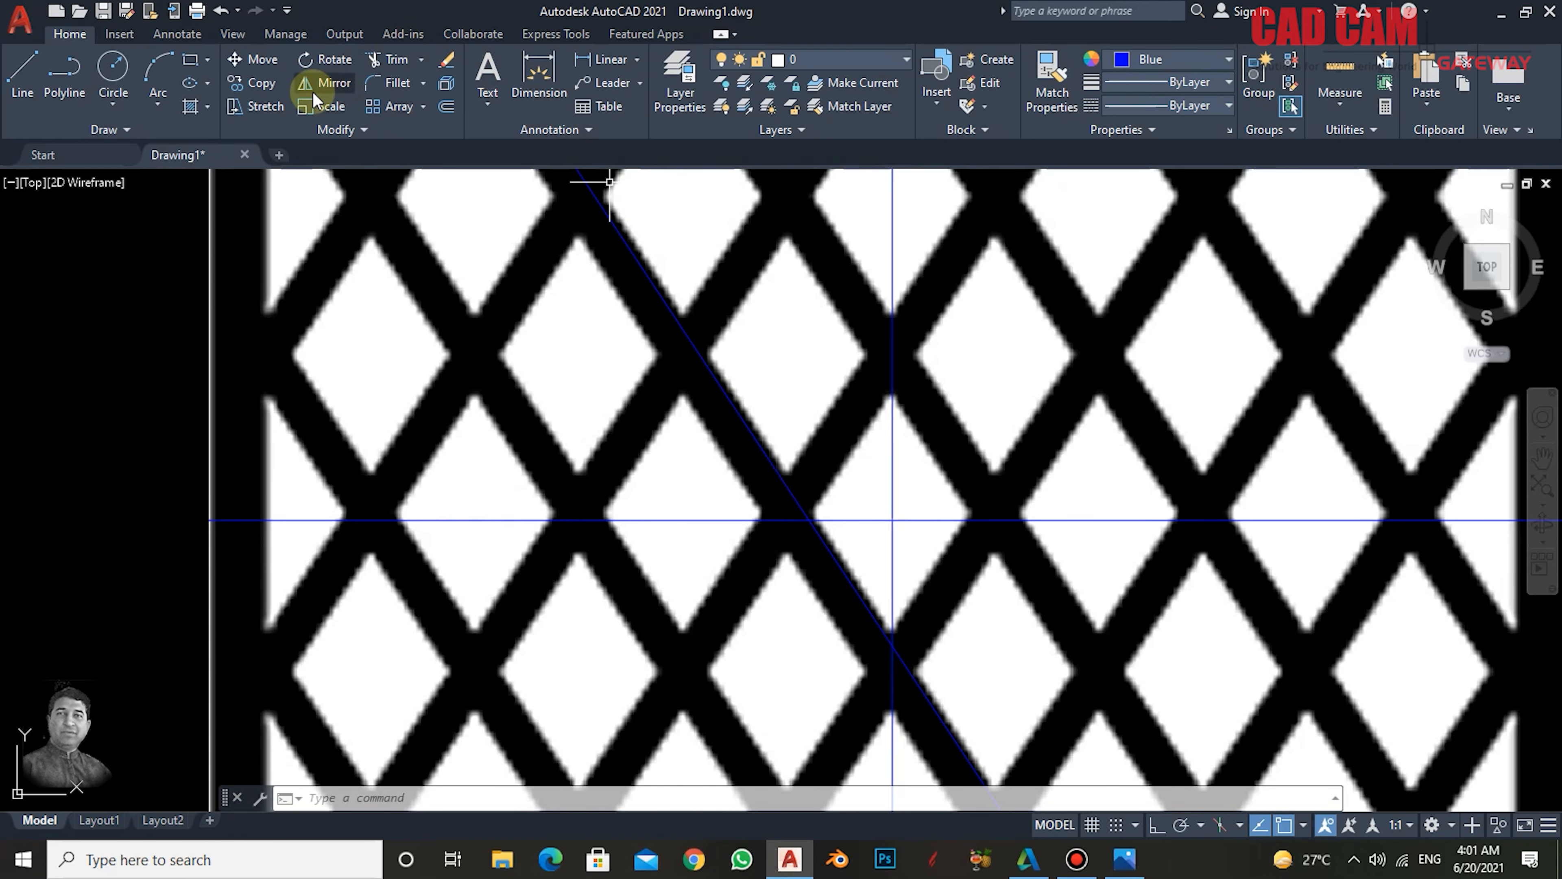
click(264, 89)
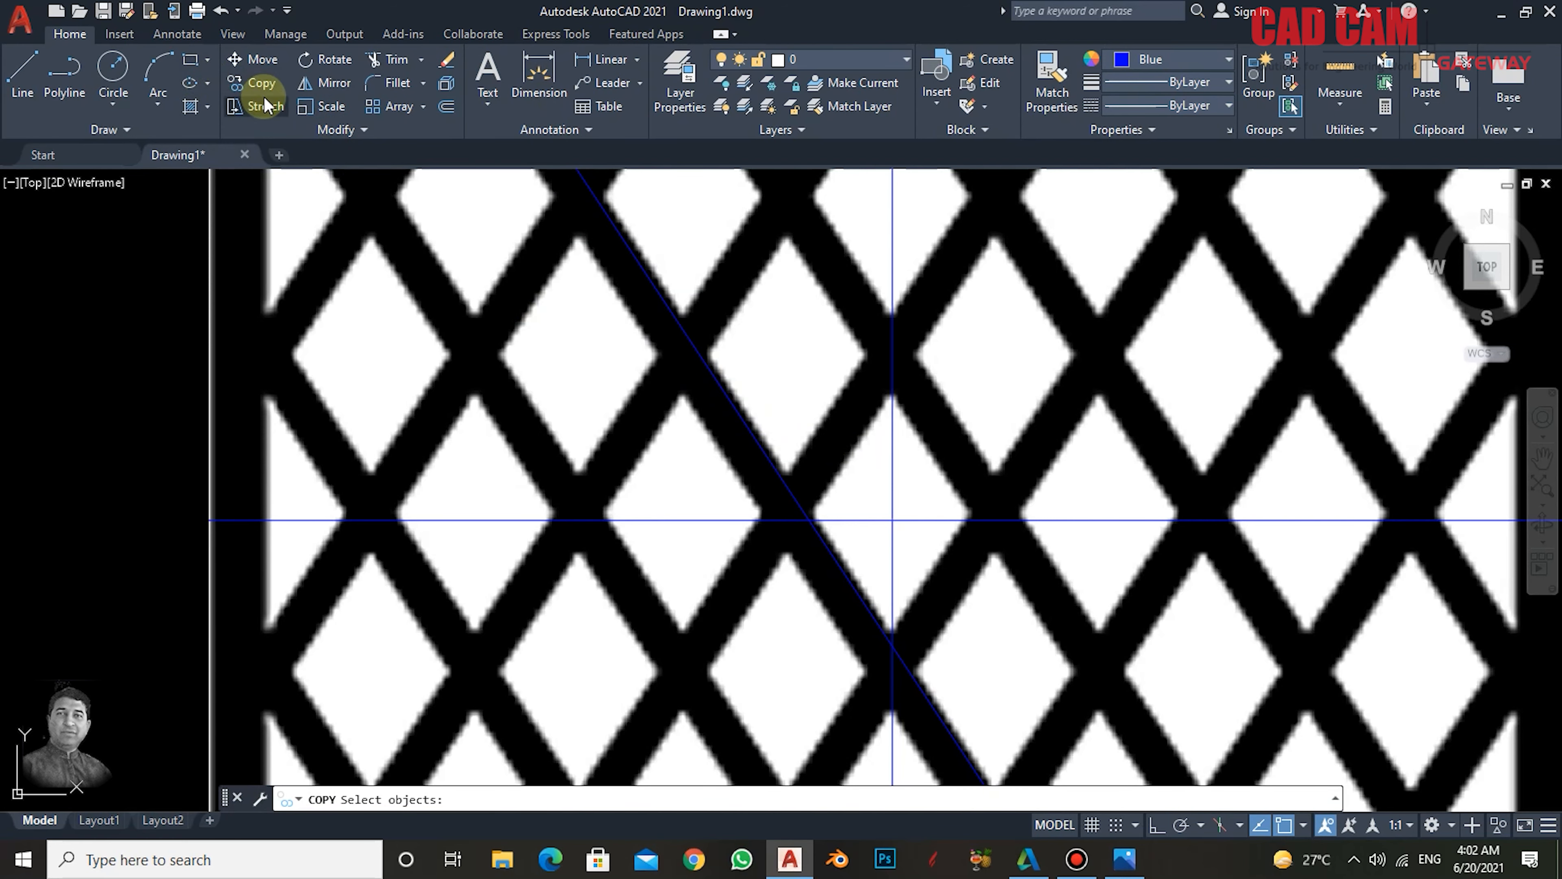
key(Escape)
key(Escape)
- Copy the slanted construction line about 11/16 inch across the bar onto its lower edge
text(co)
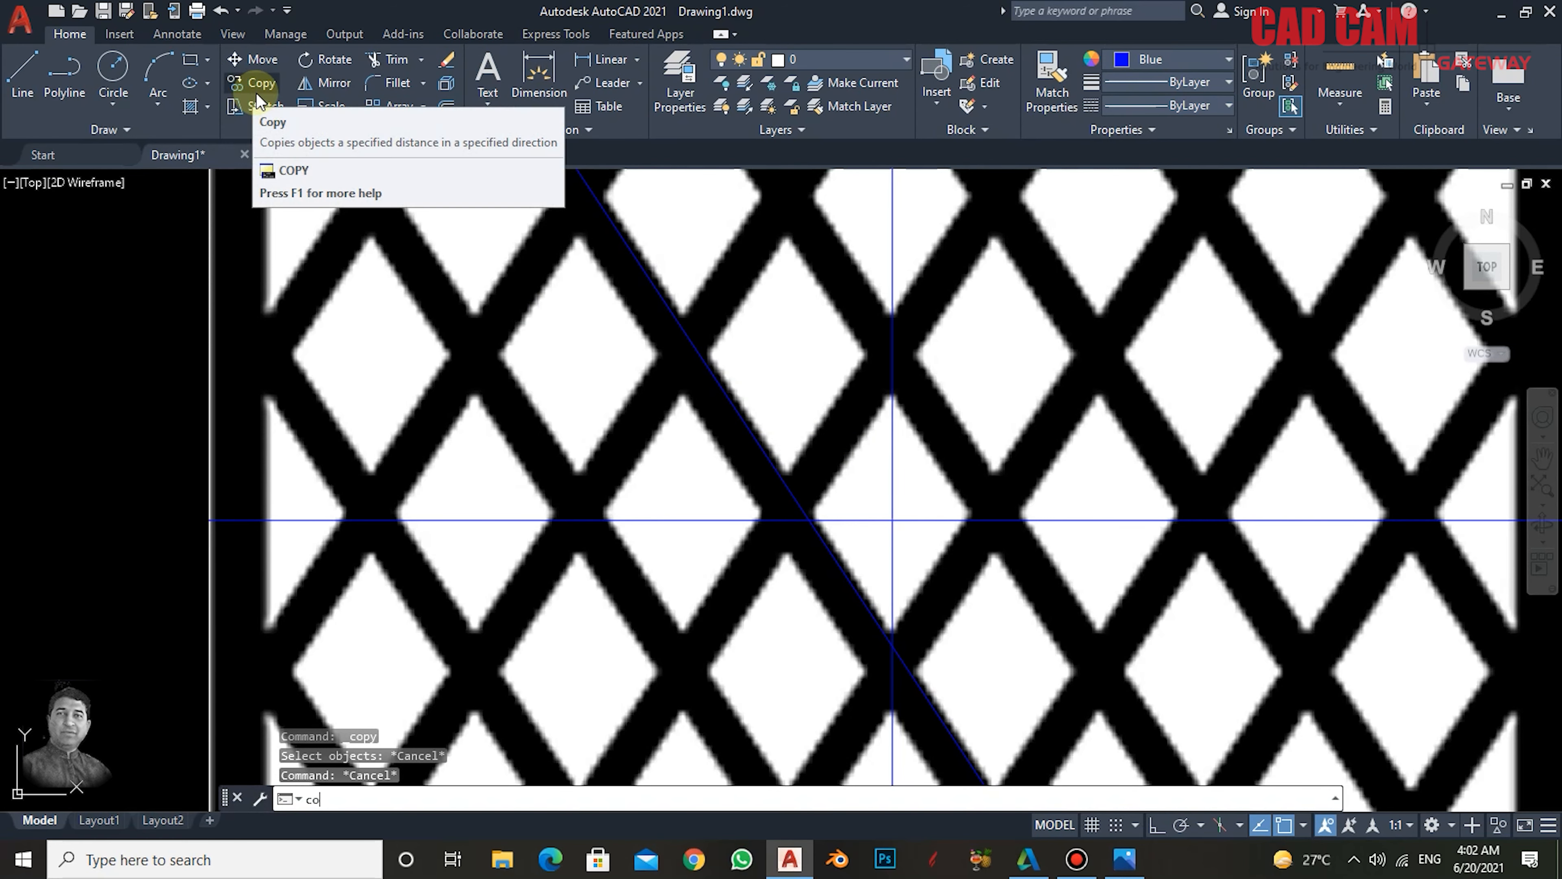
key(Return)
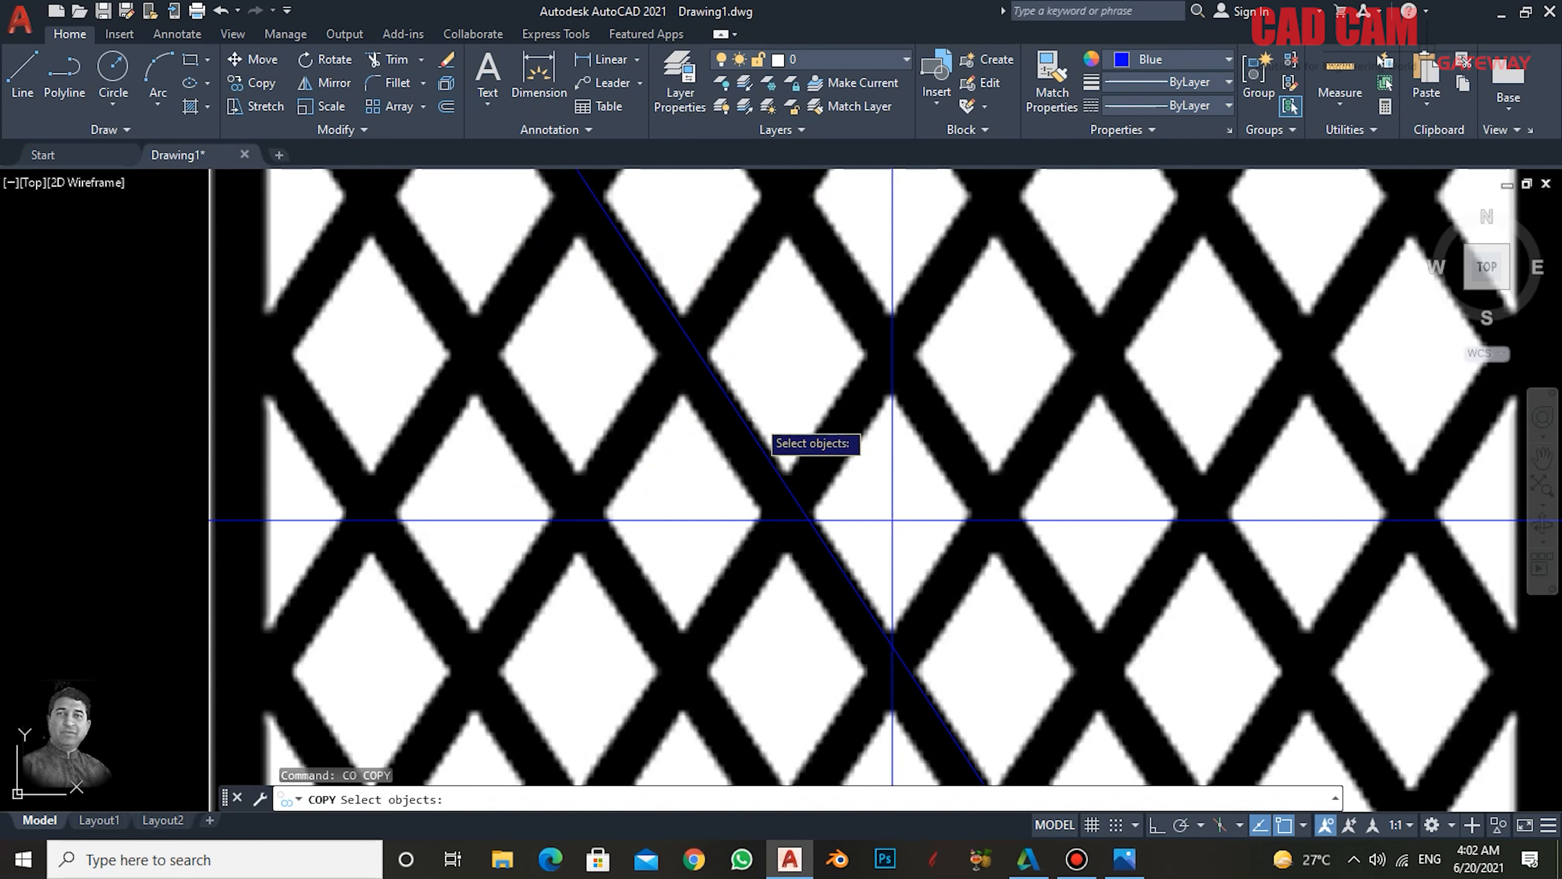
click(743, 419)
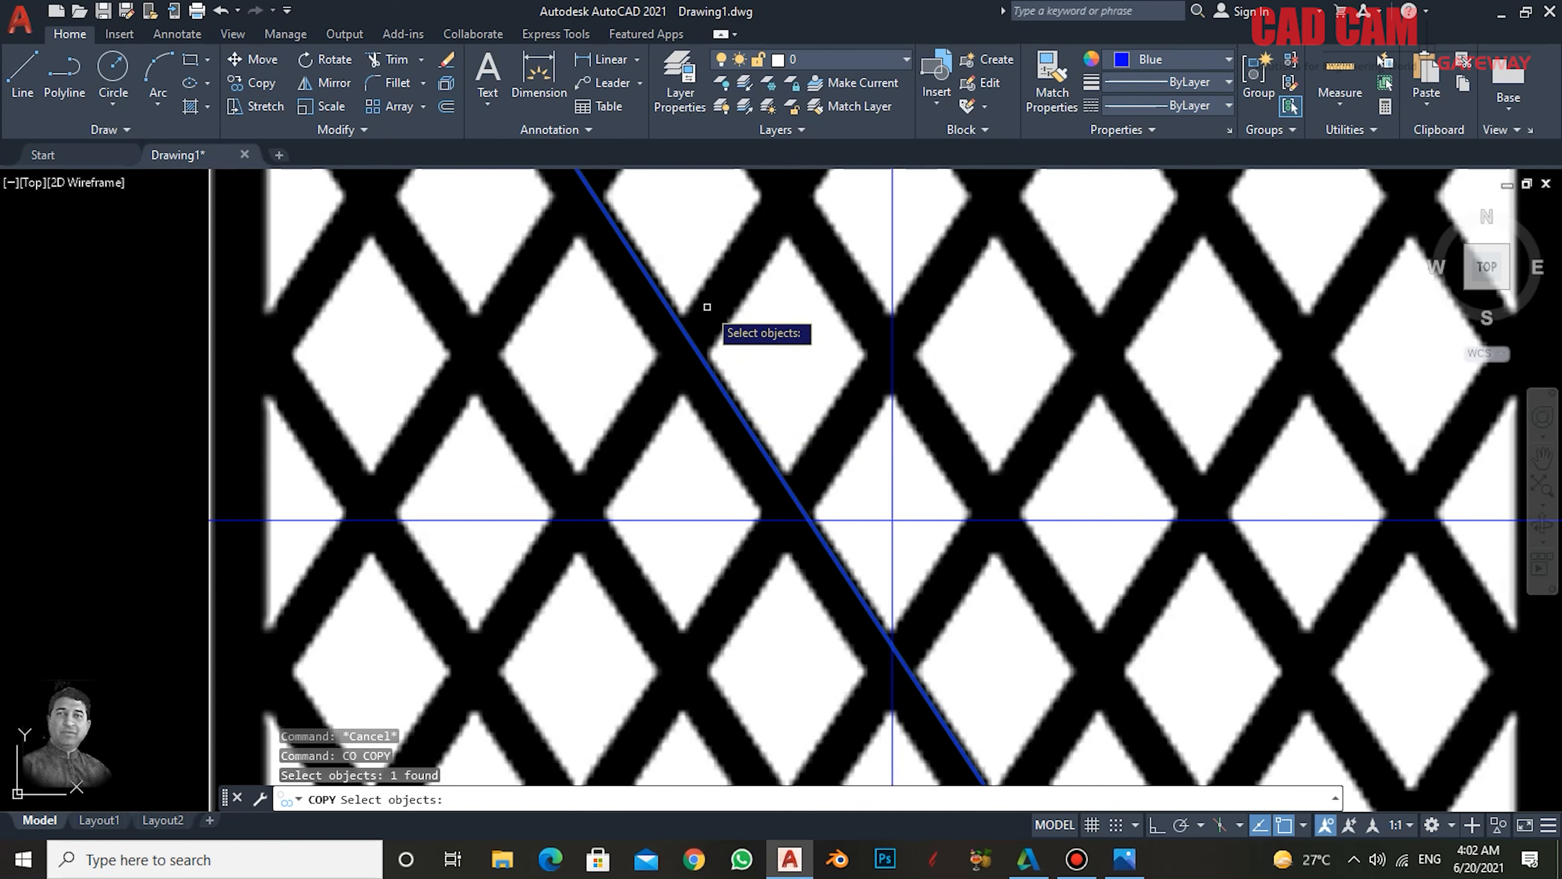
key(Return)
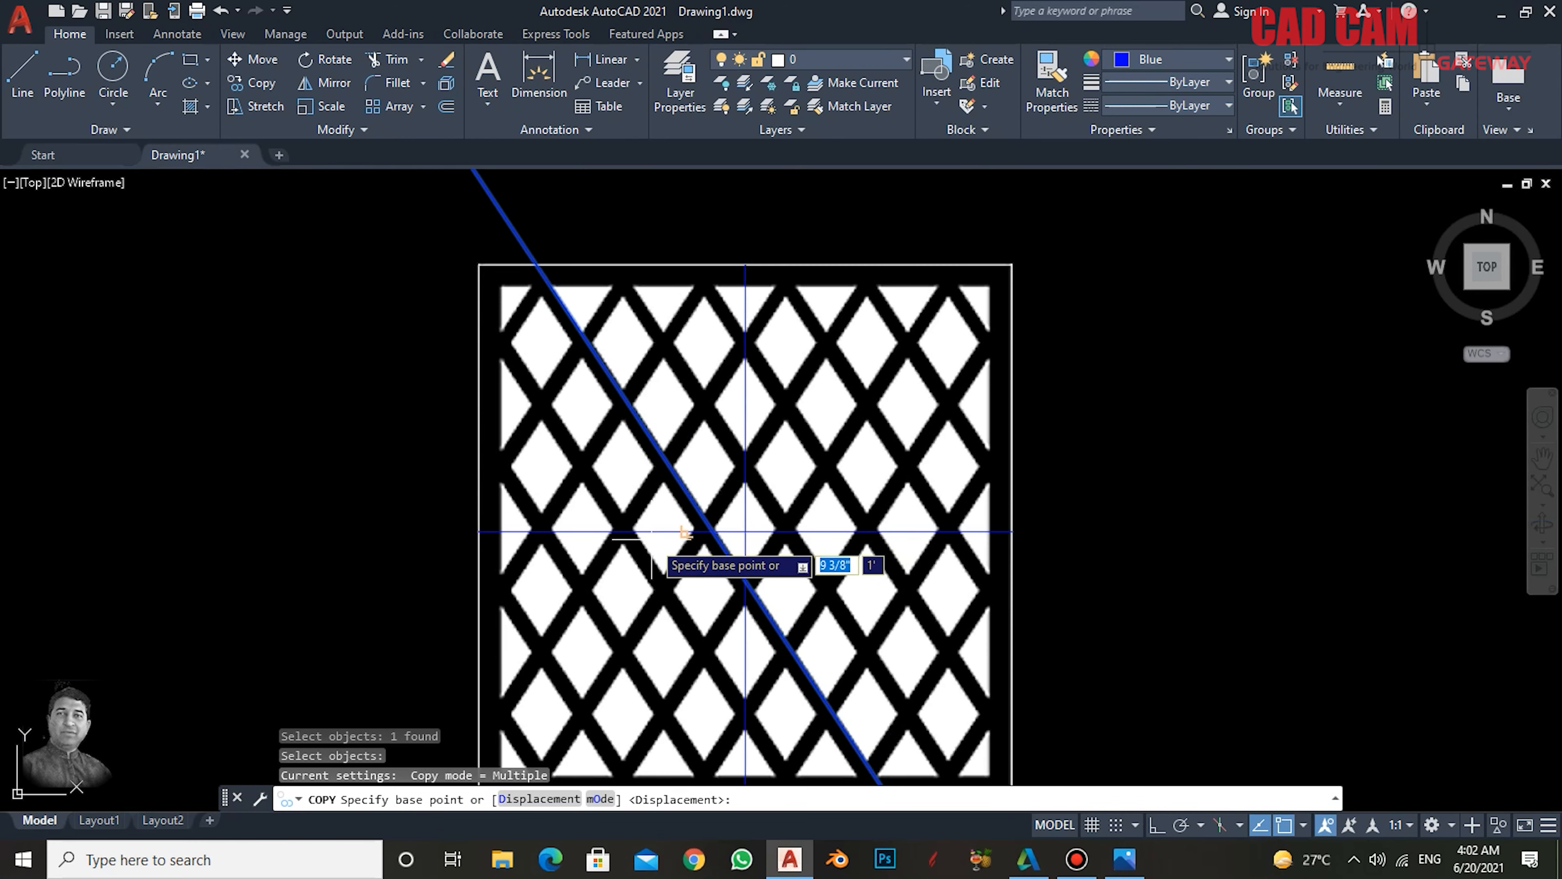
scroll(670, 520, down, 4)
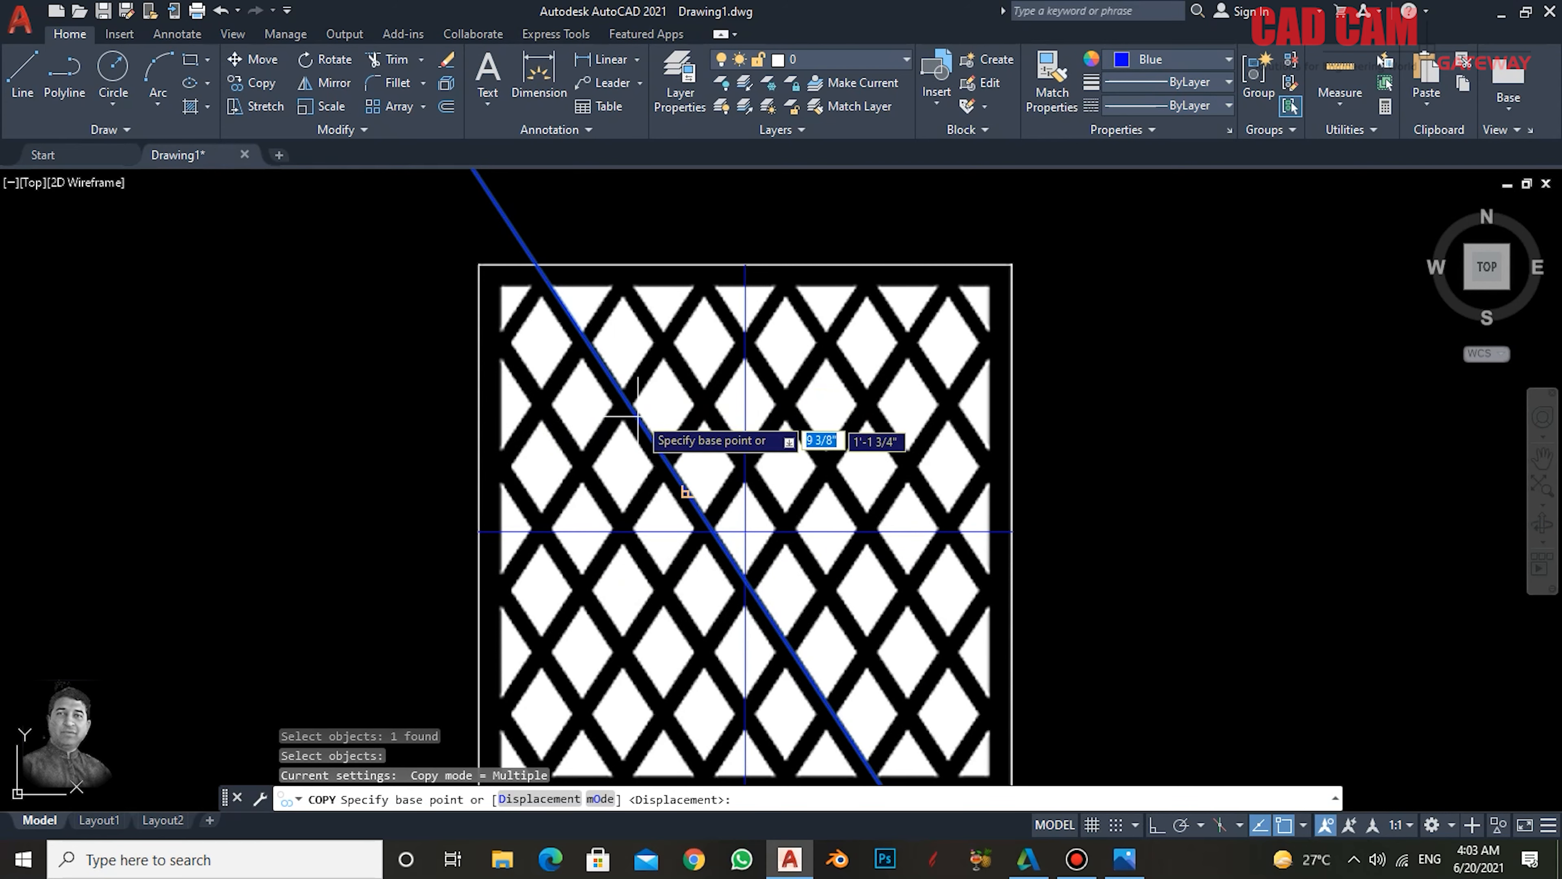
click(570, 315)
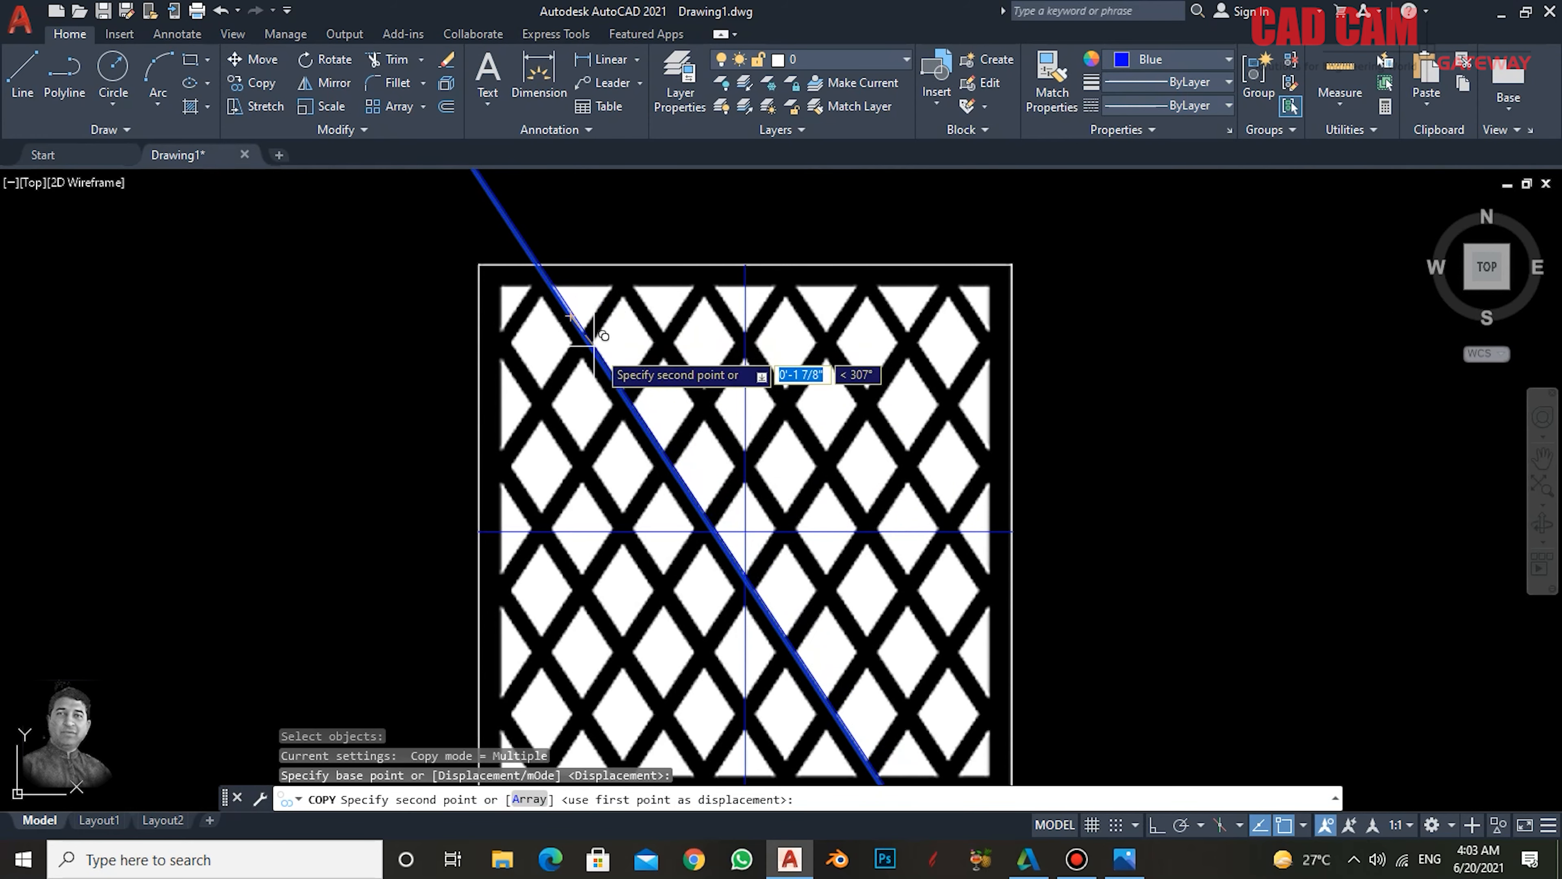
scroll(591, 313, up, 2)
scroll(594, 311, up, 2)
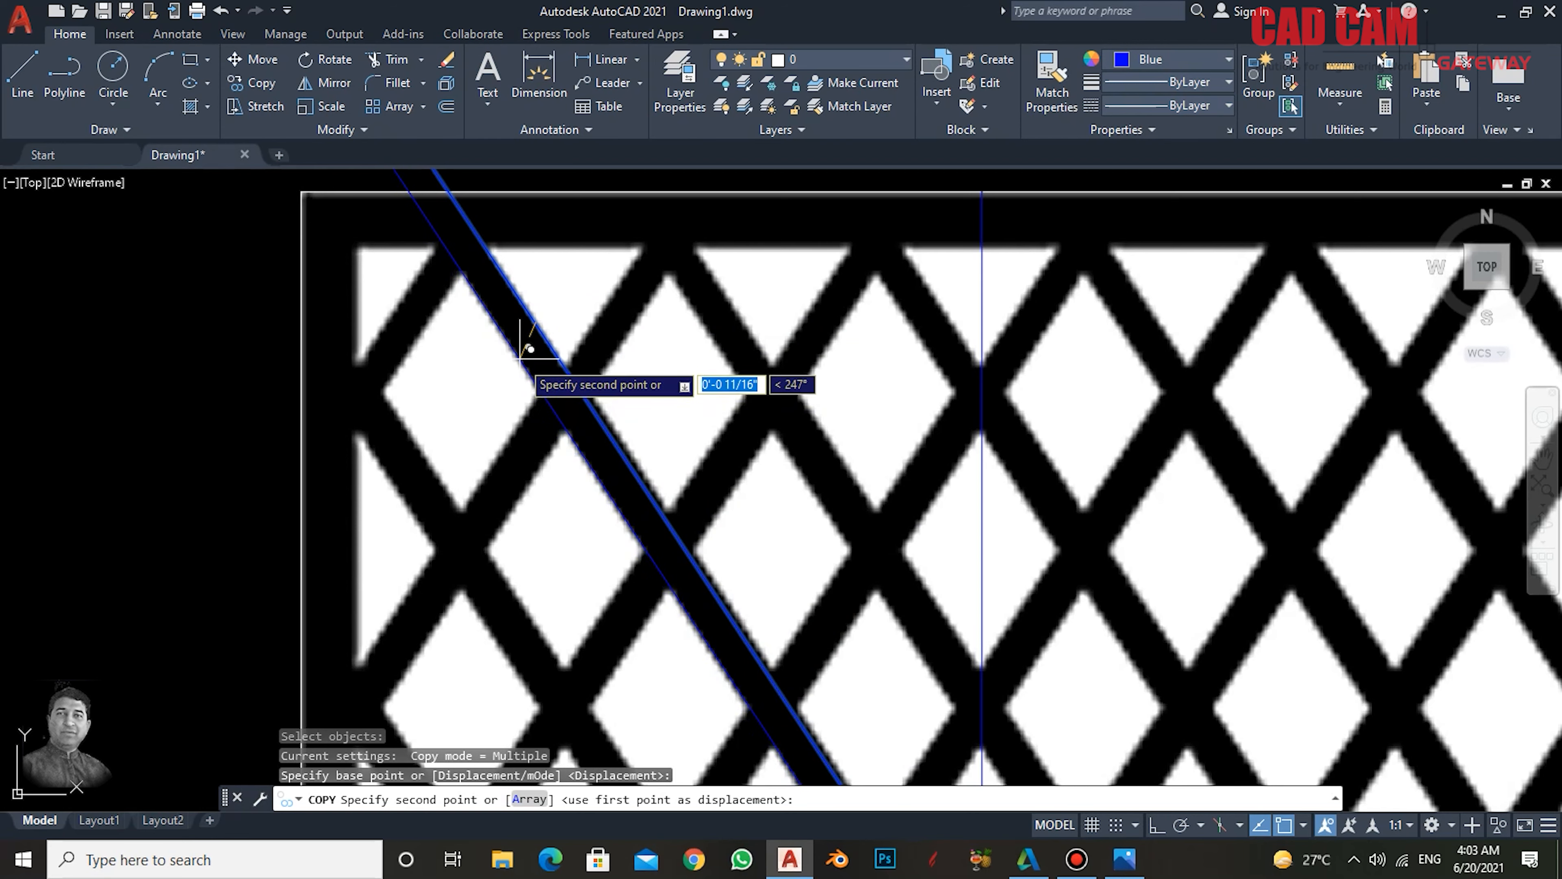
click(530, 349)
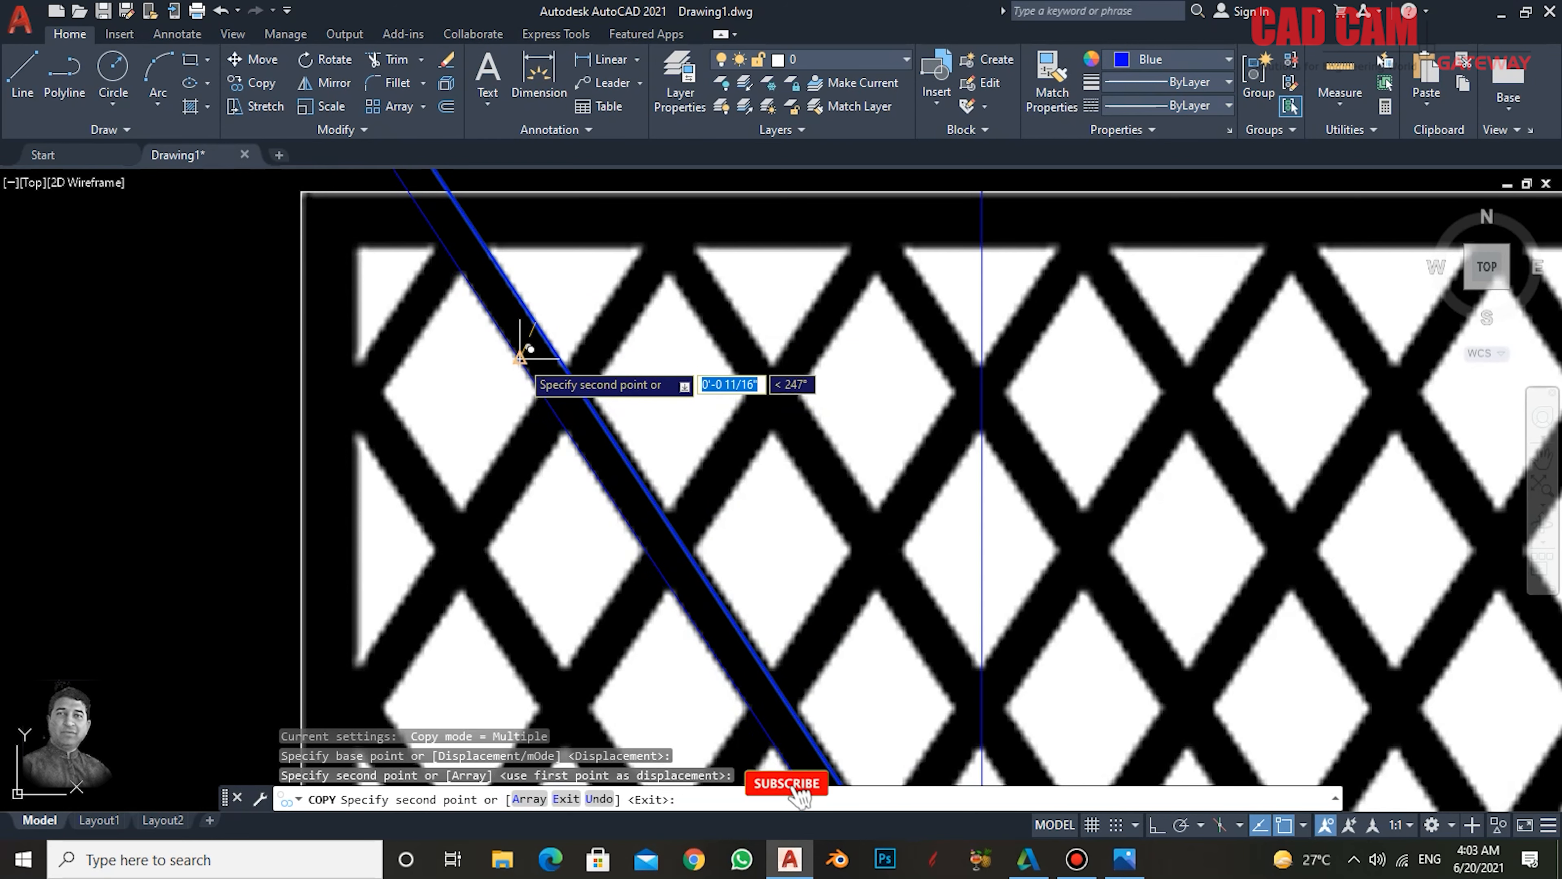
- Place two more copies of the slanted line along both edges of the next parallel bar and finish copying
click(706, 321)
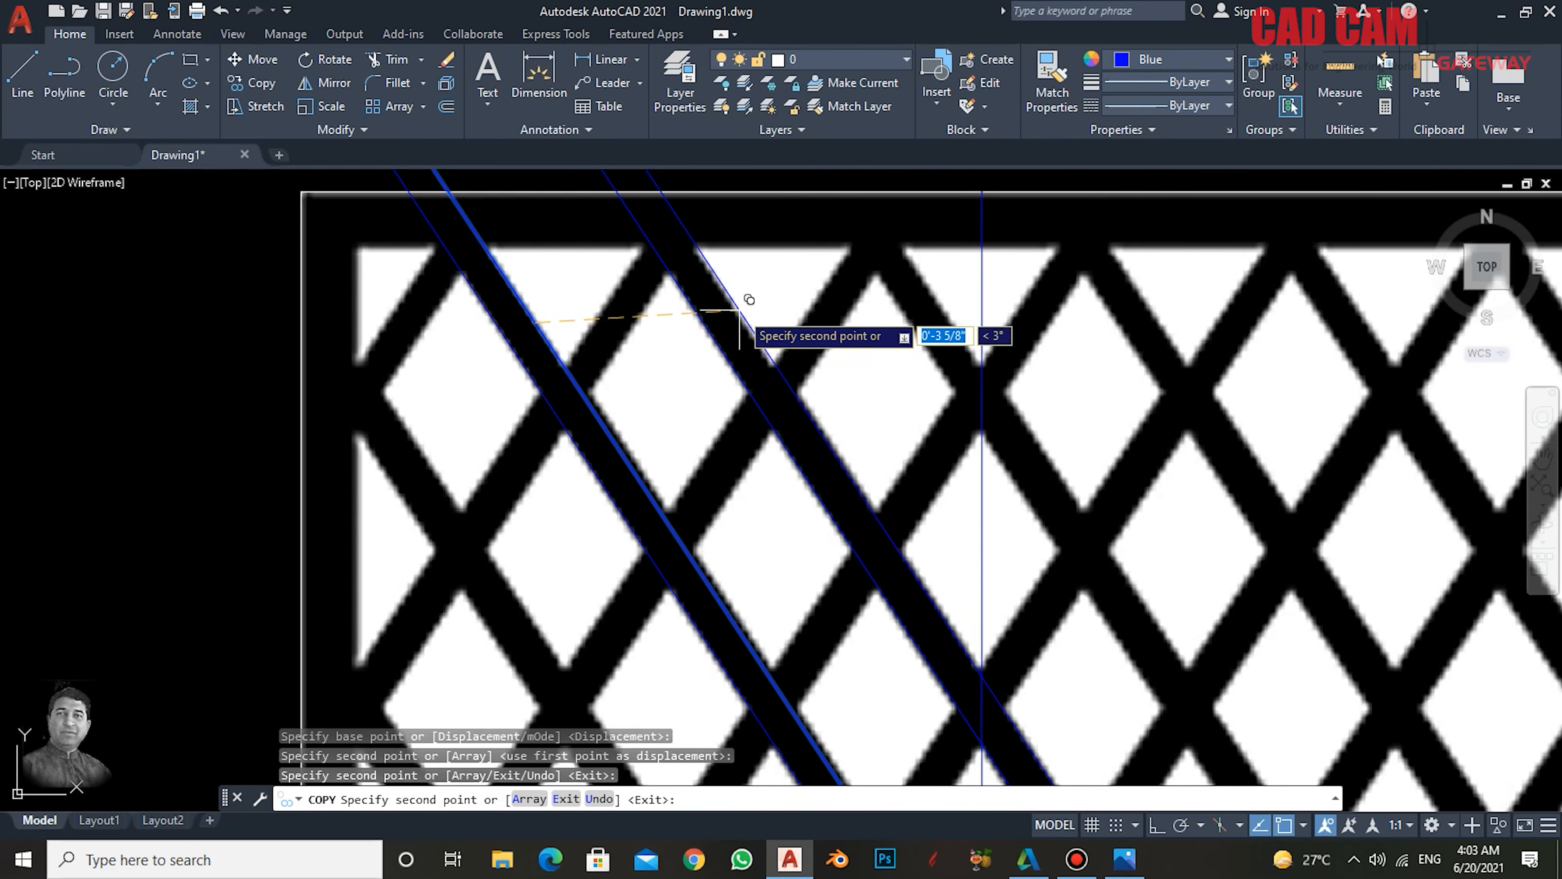
click(740, 309)
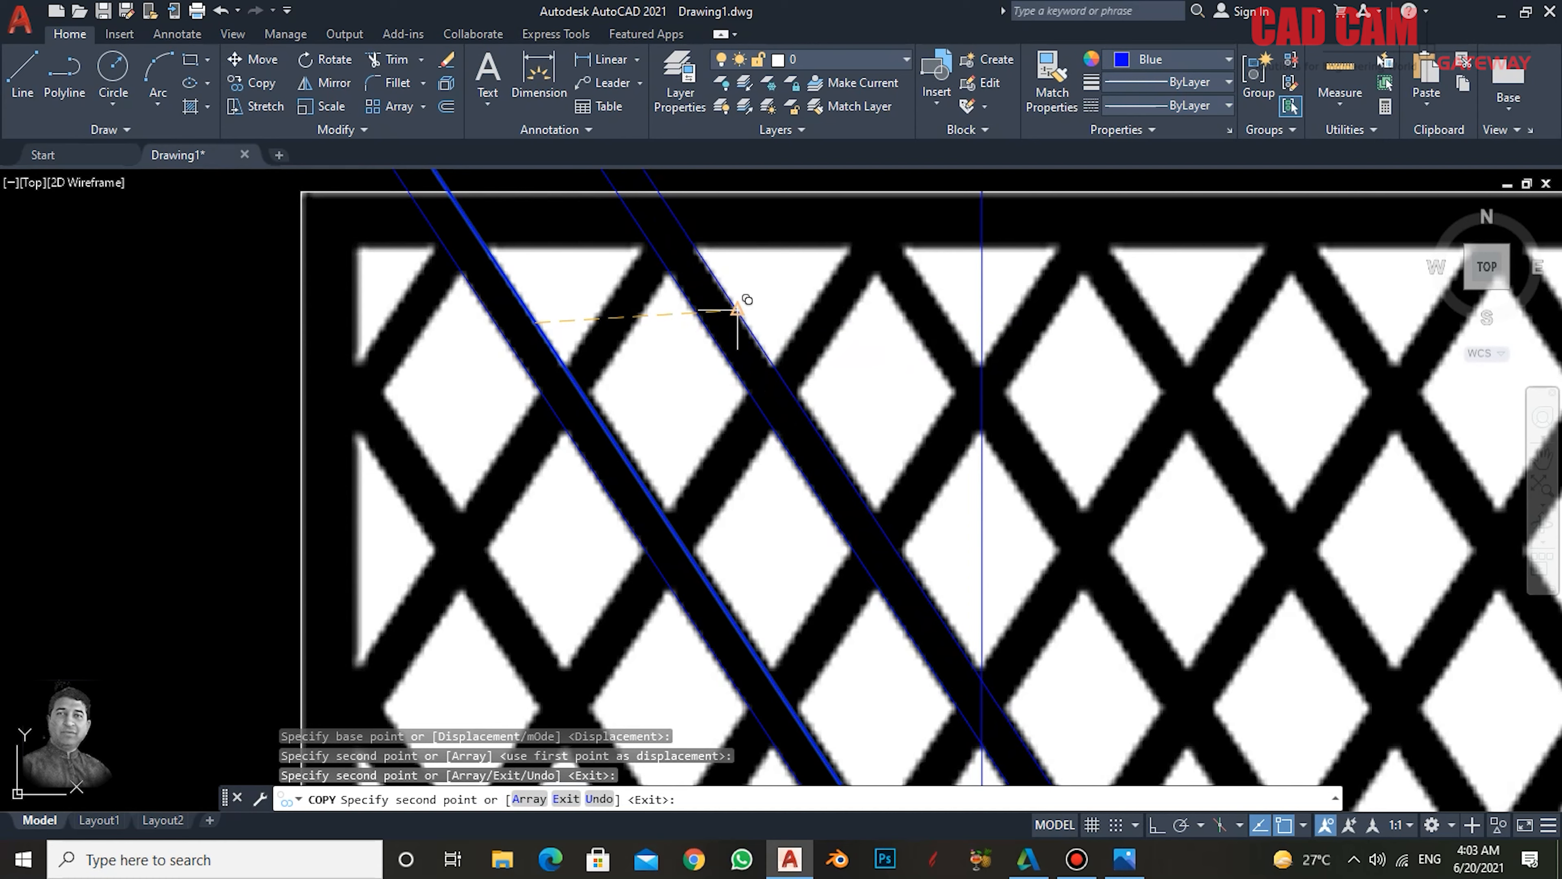
right_click(773, 259)
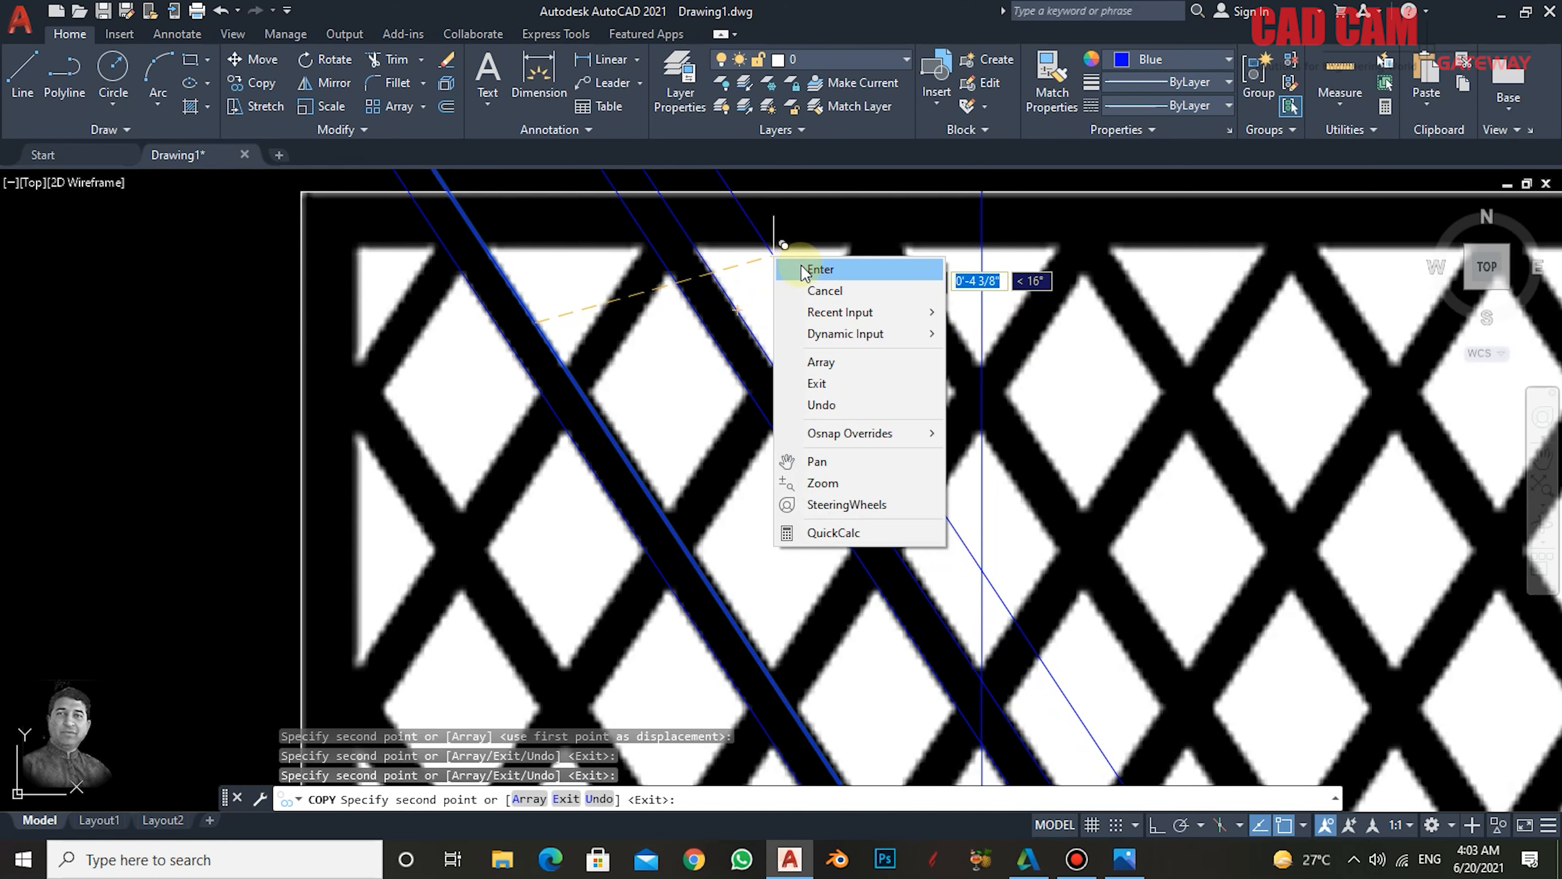
click(793, 262)
scroll(754, 384, down, 3)
scroll(753, 384, down, 3)
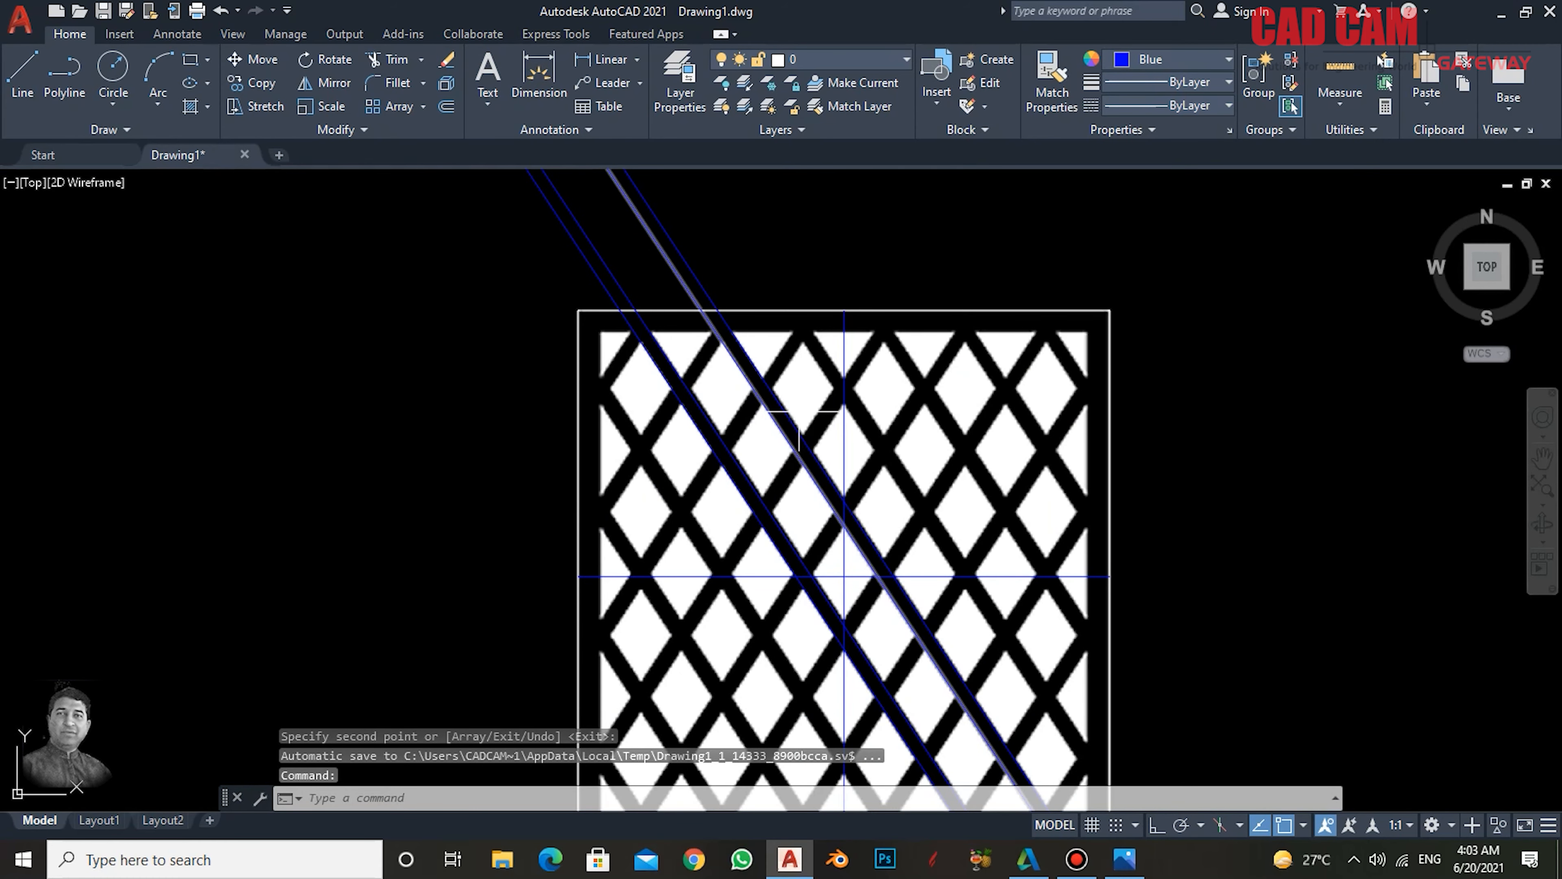
scroll(781, 431, down, 1)
scroll(853, 555, up, 2)
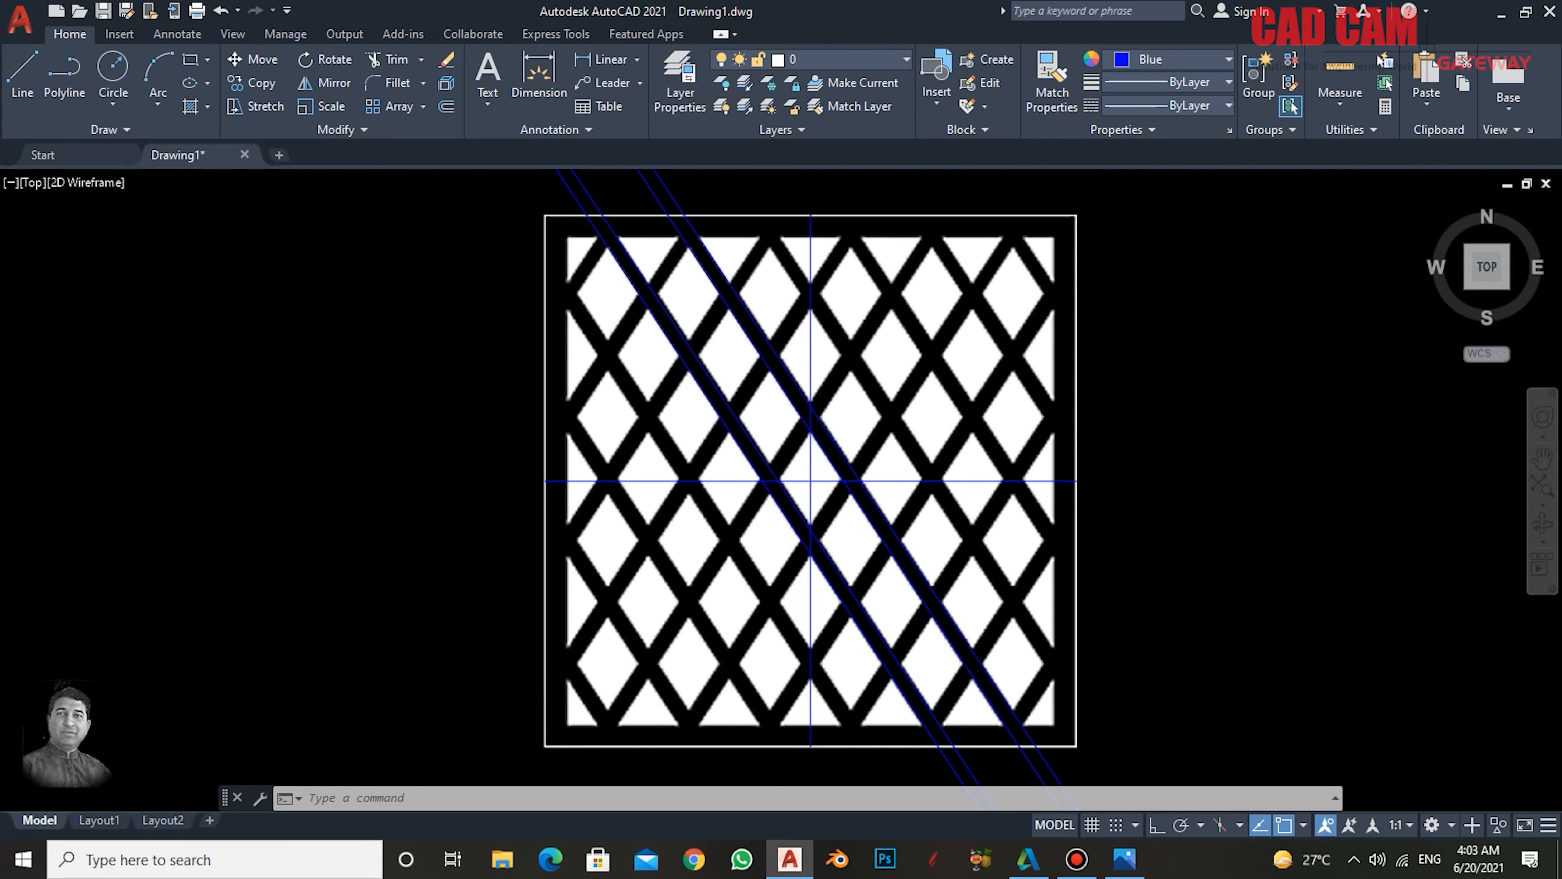
- Try to measure the perpendicular distance between the two pairs of slanted construction lines with DIST
scroll(785, 363, up, 2)
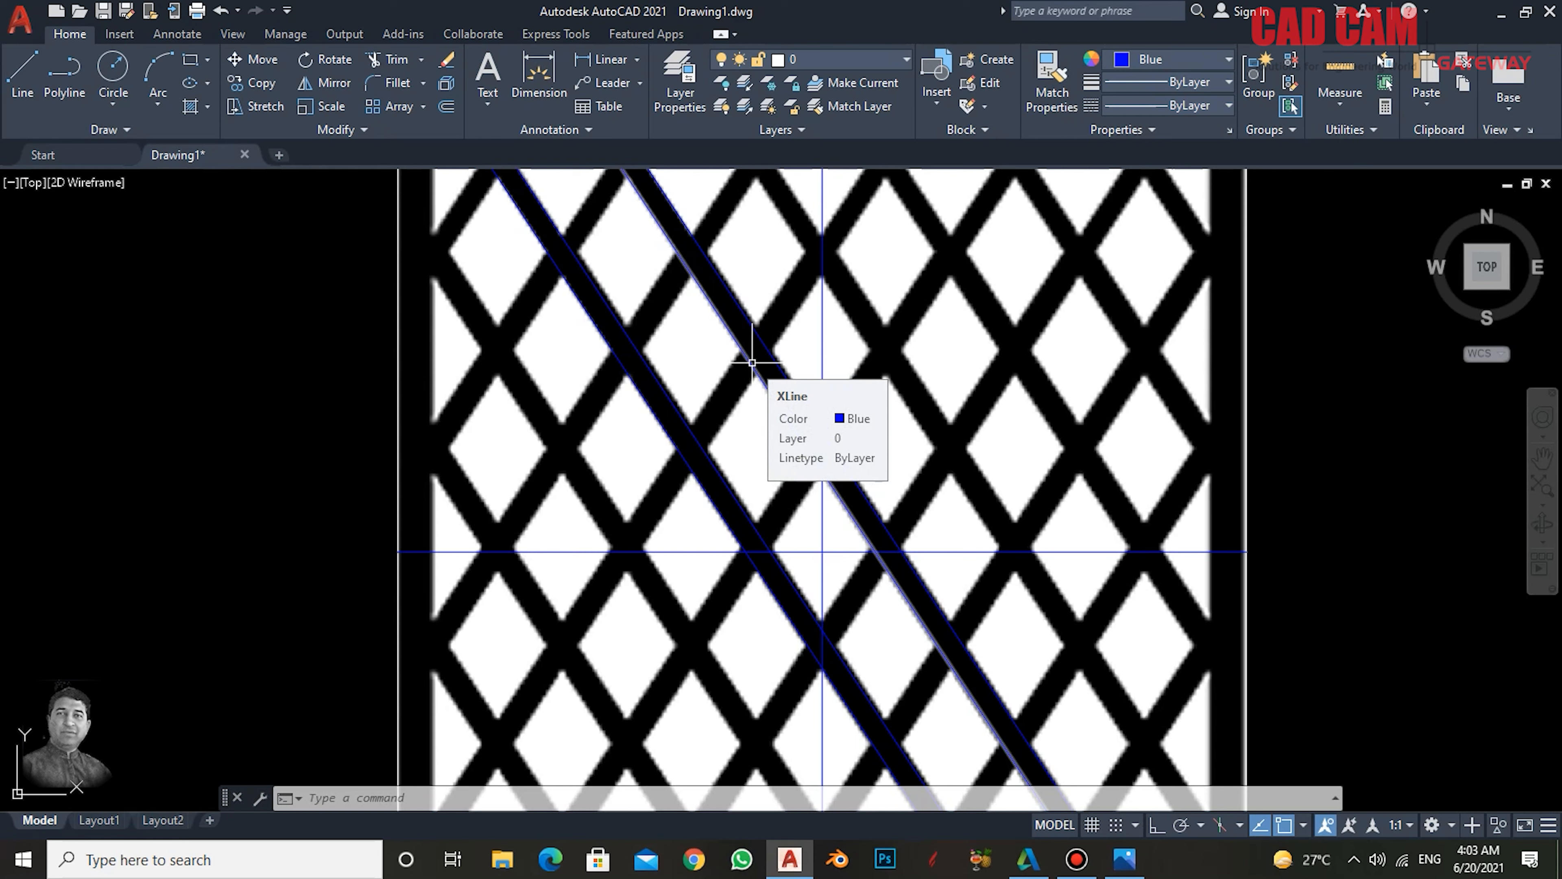
text(dist)
key(Return)
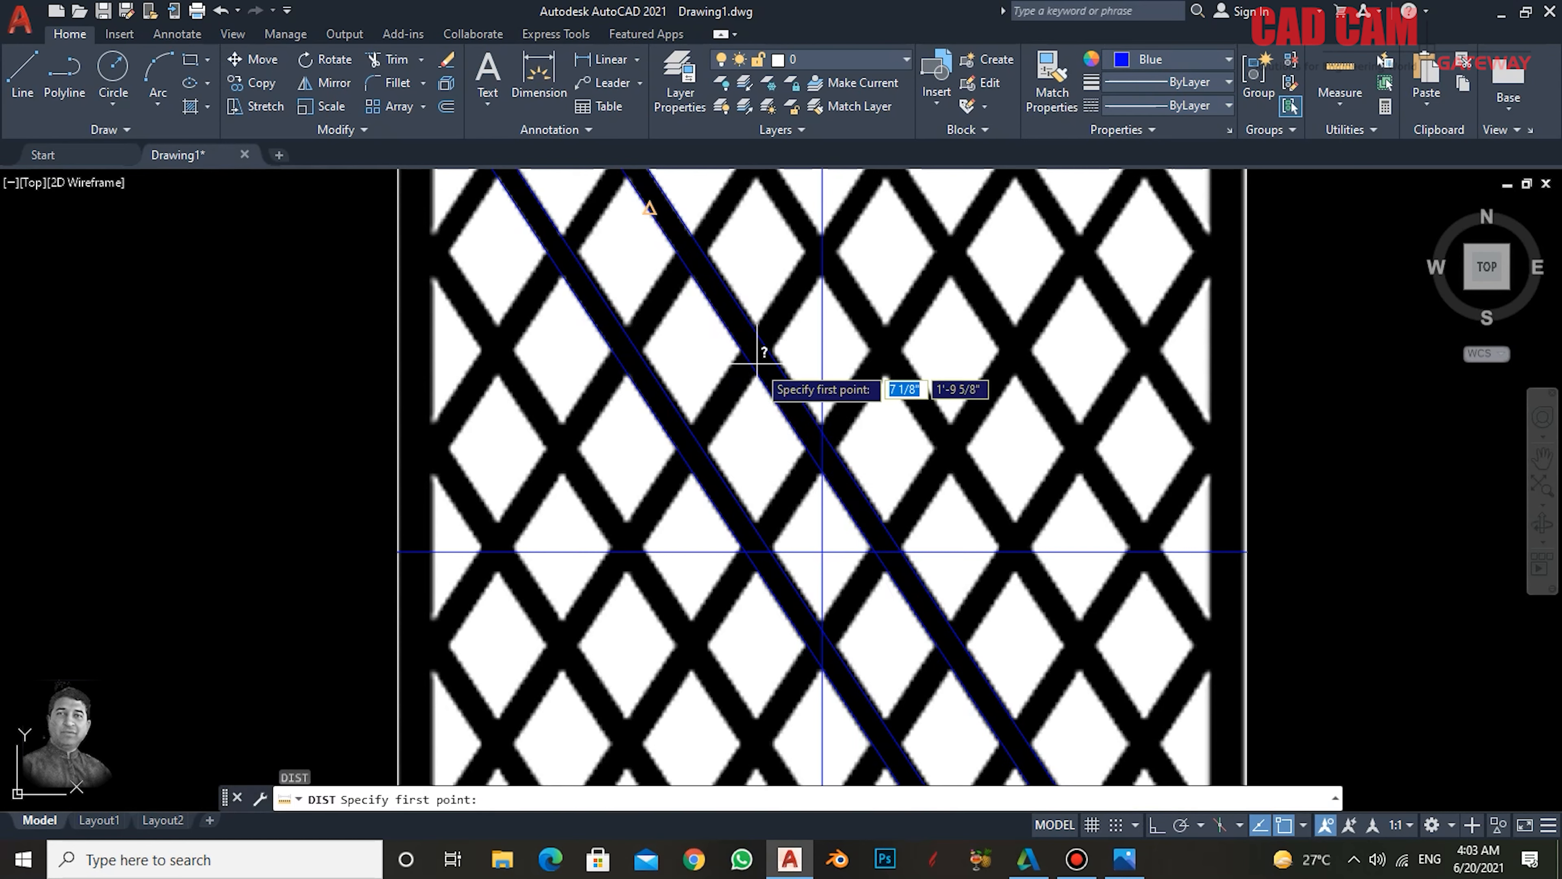
scroll(740, 446, up, 5)
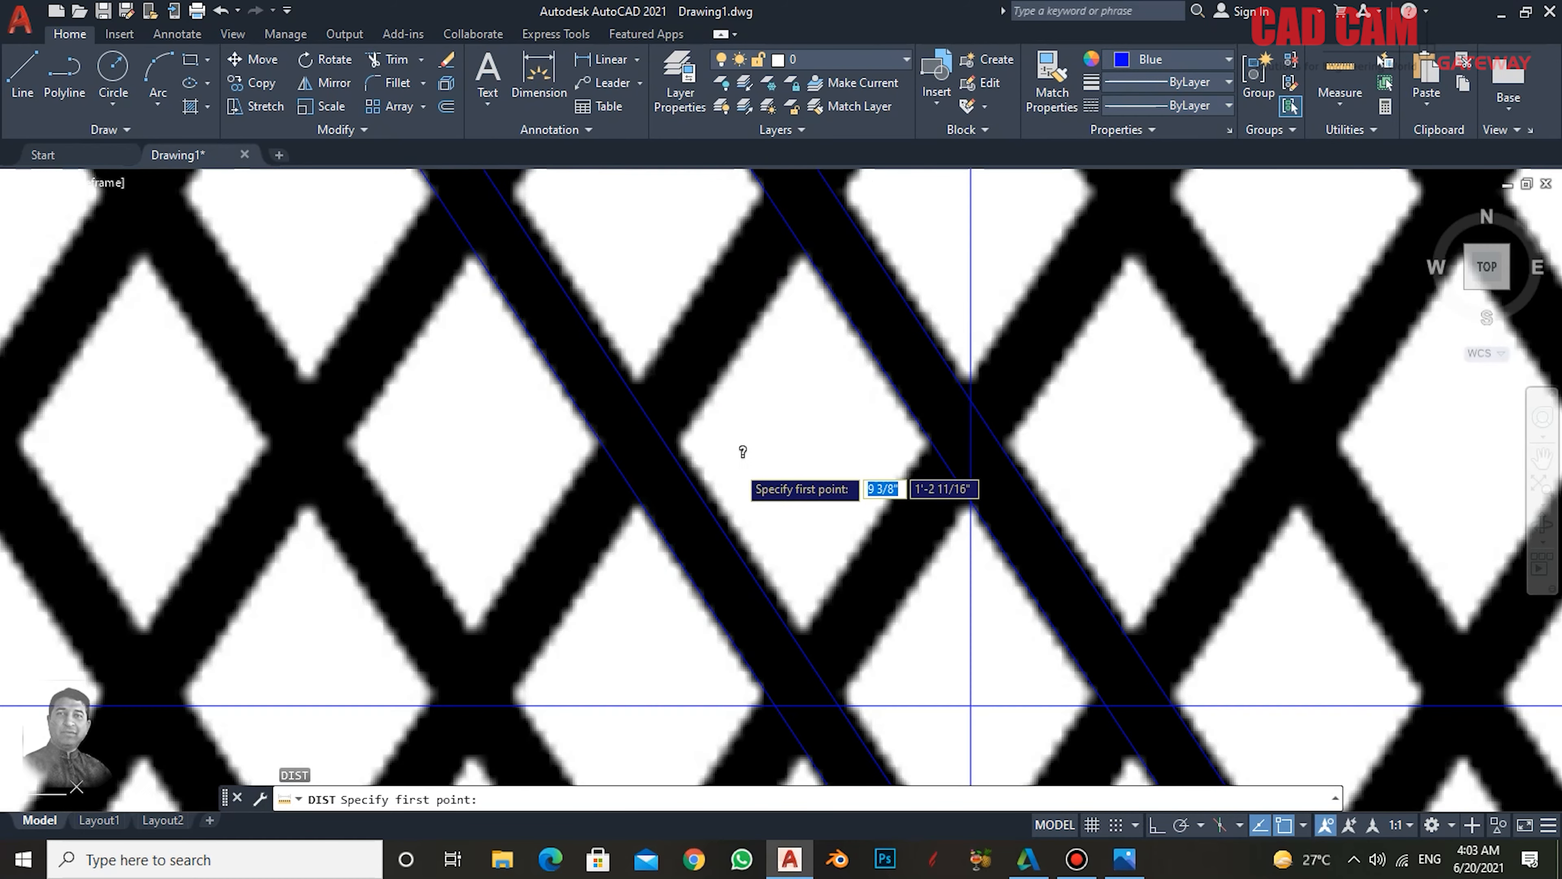
scroll(741, 486, down, 5)
scroll(682, 301, up, 2)
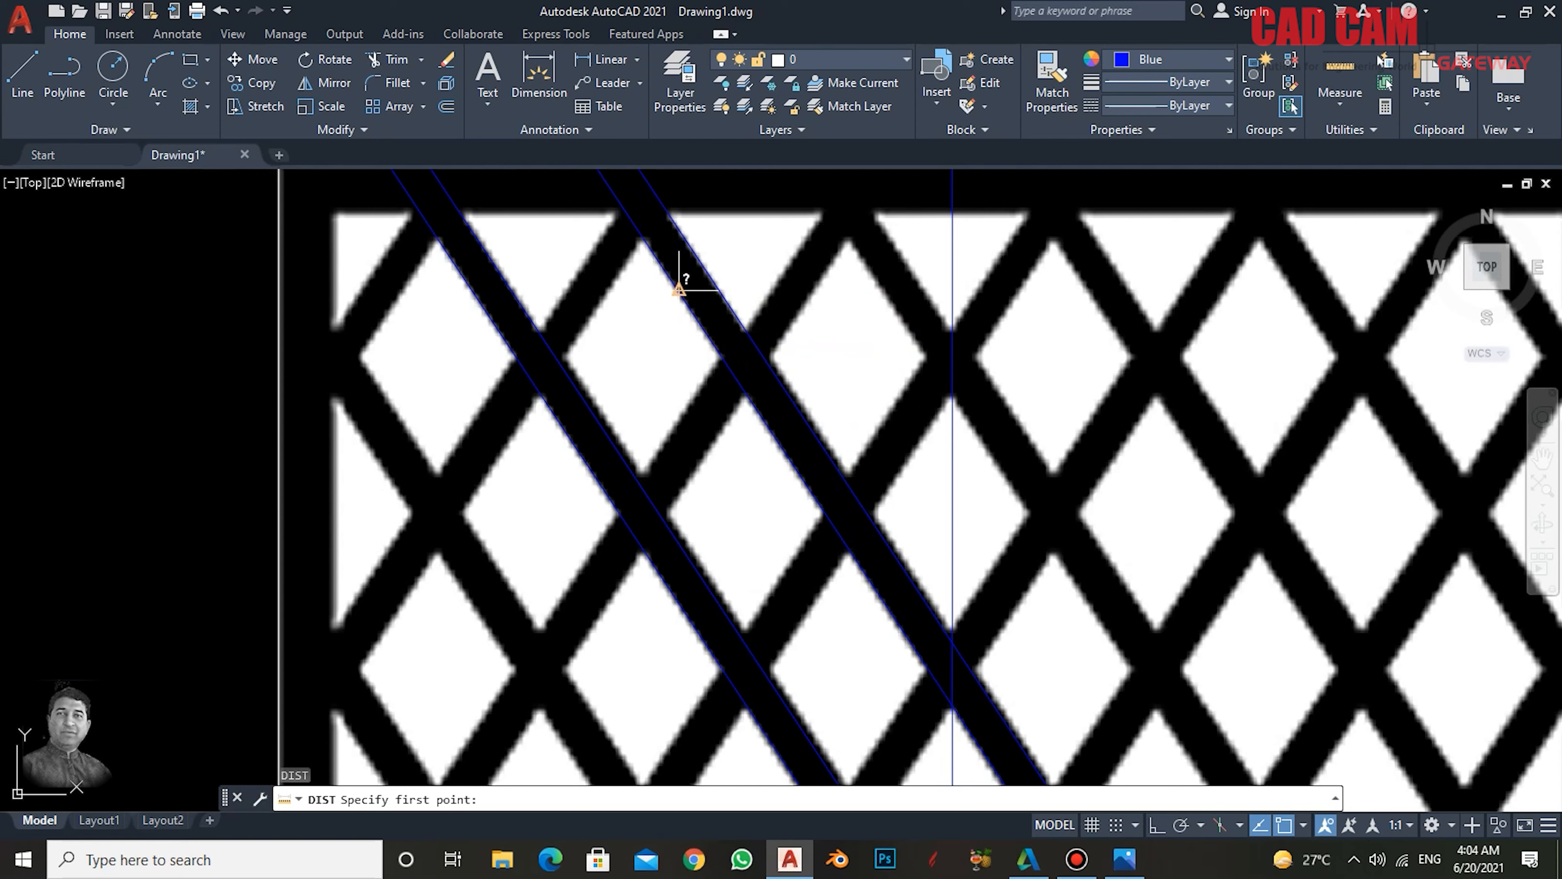
click(676, 288)
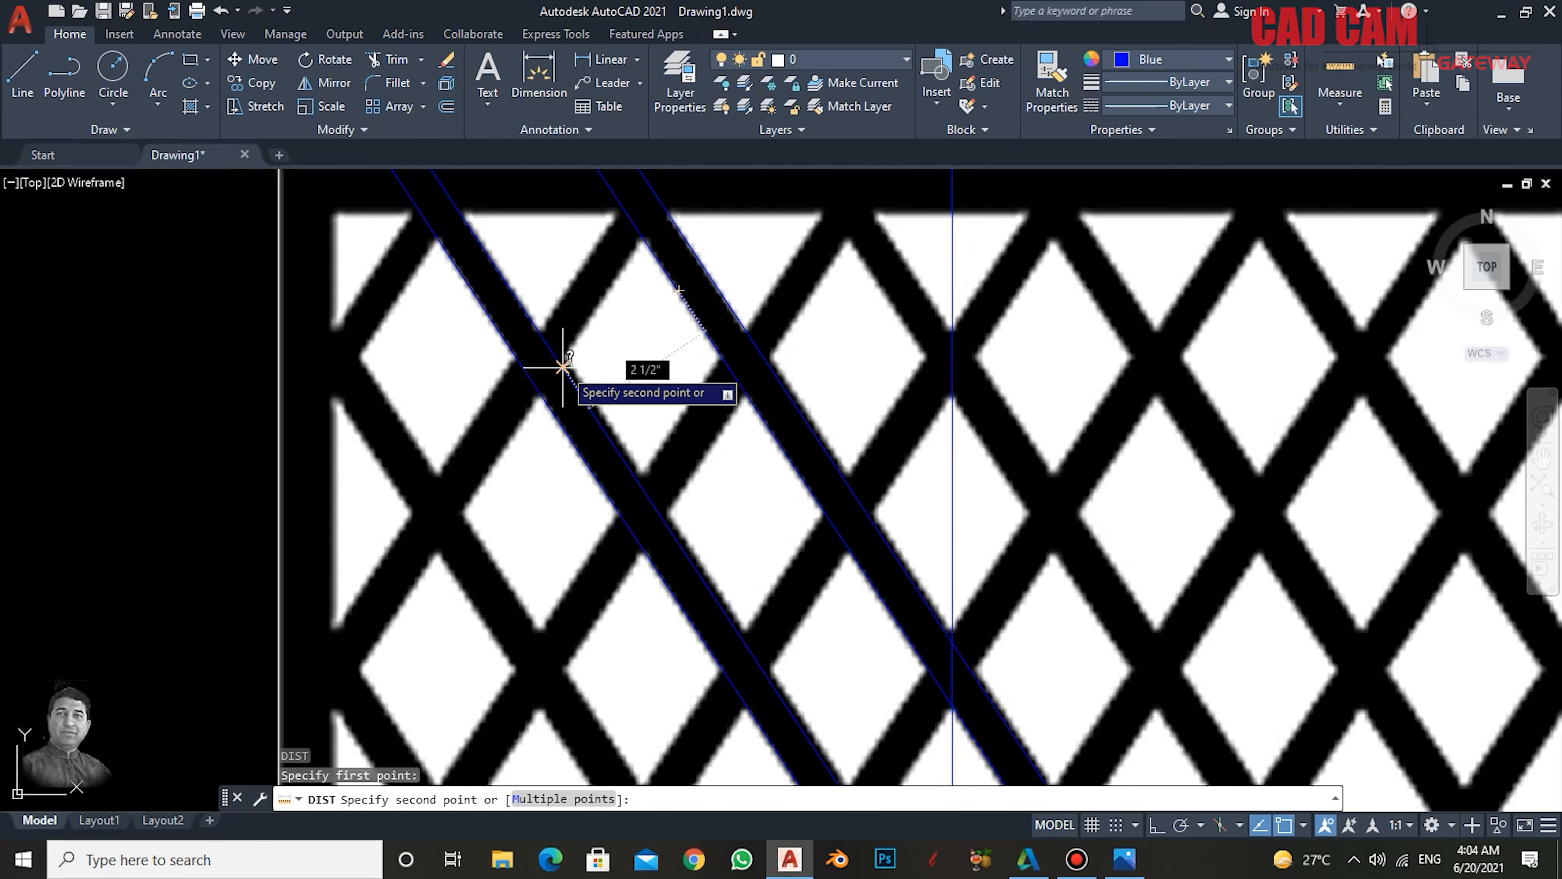
key(Escape)
scroll(774, 402, down, 3)
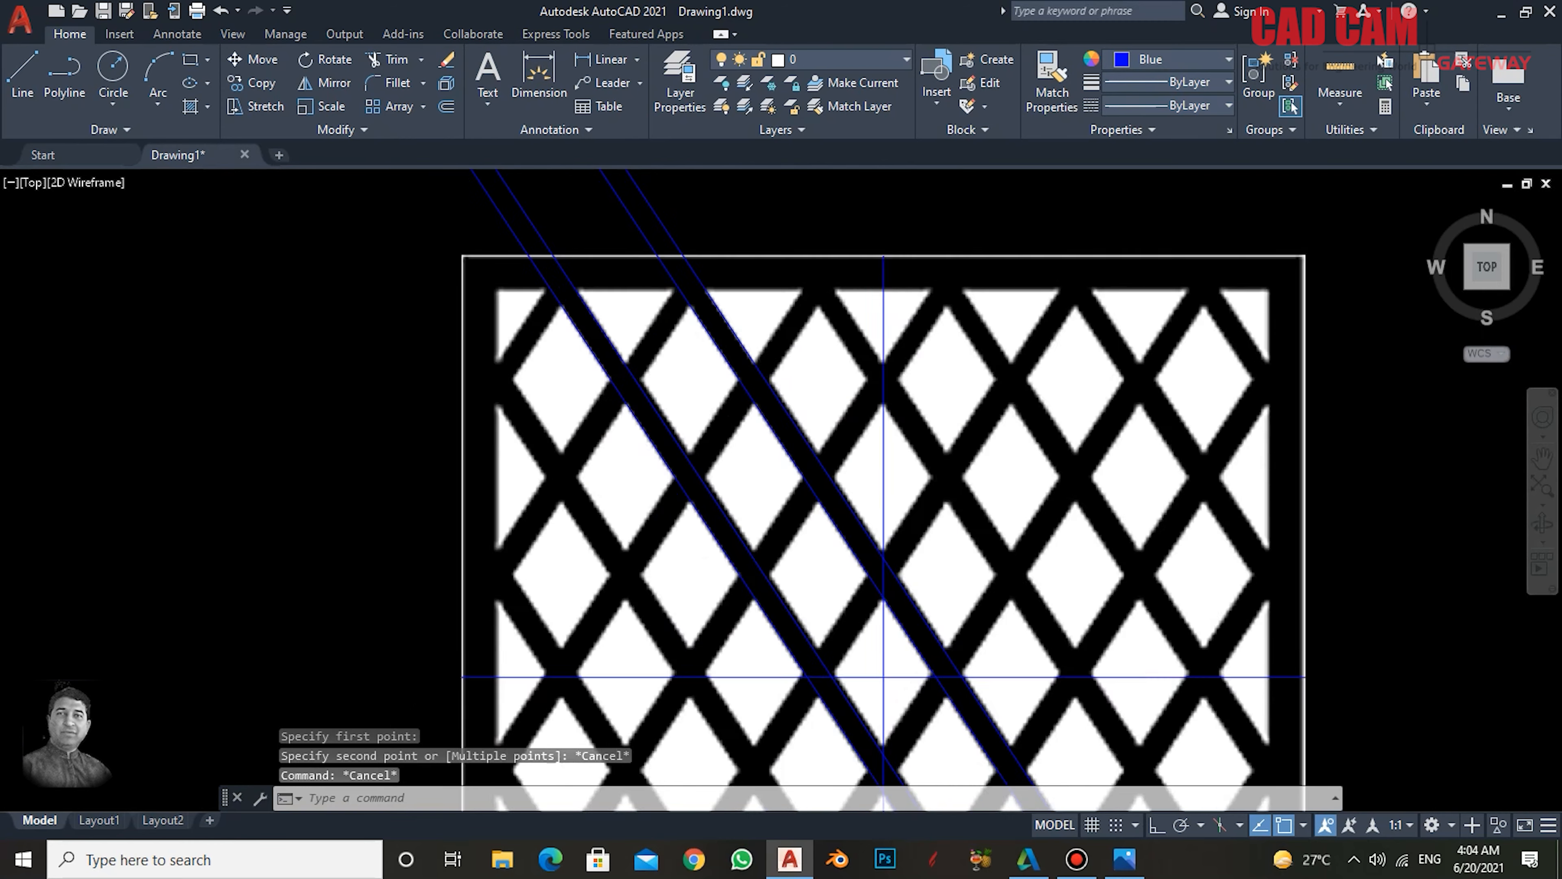
- Delete the two slanted construction lines that trace the second bar
scroll(769, 417, down, 4)
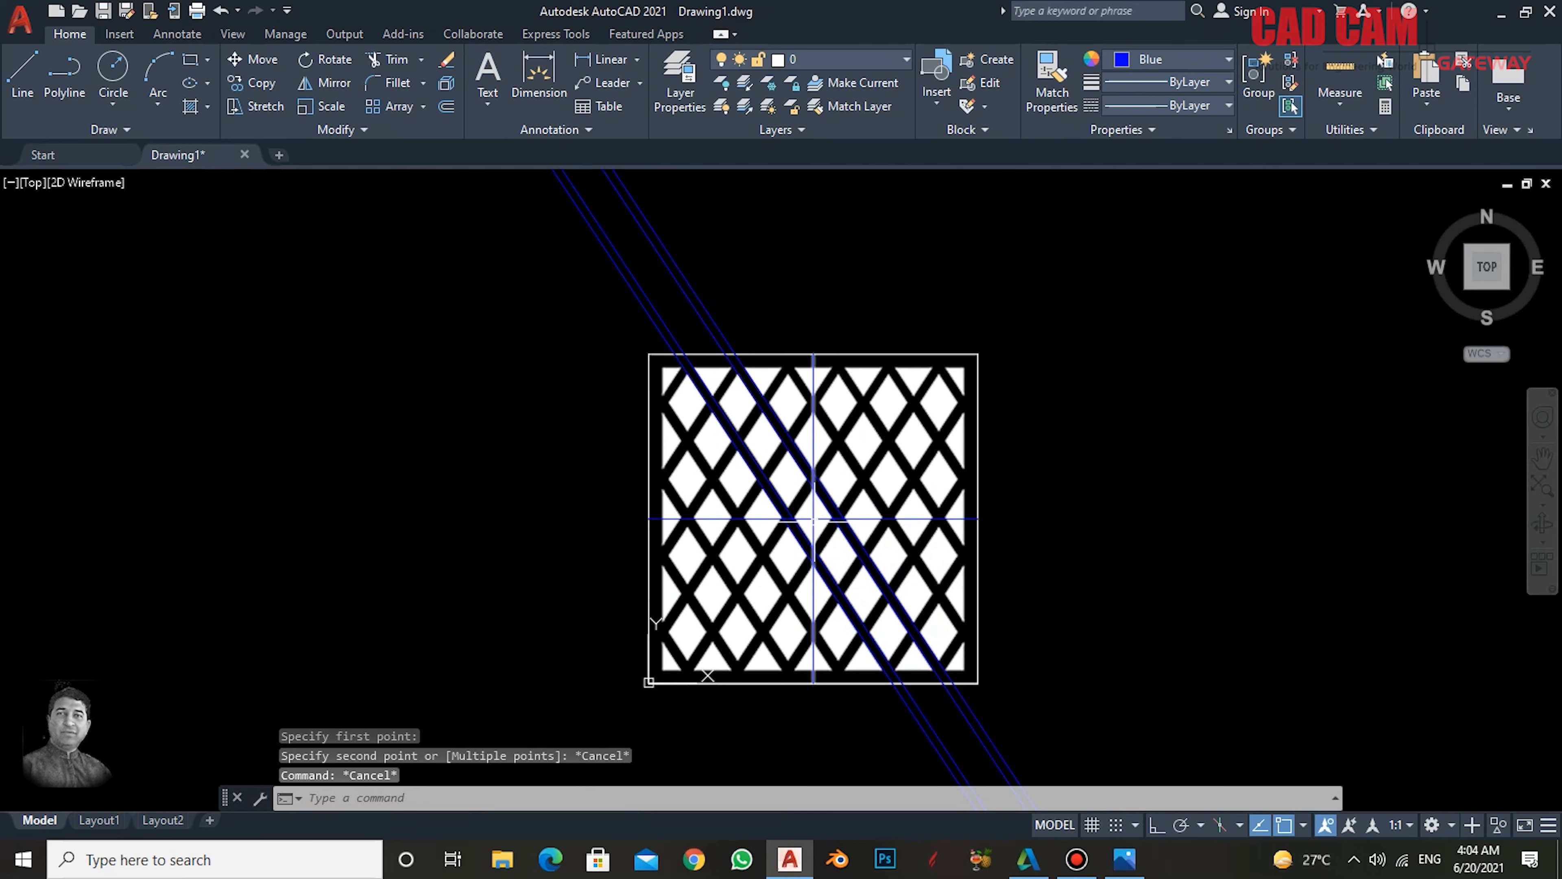
scroll(813, 520, up, 2)
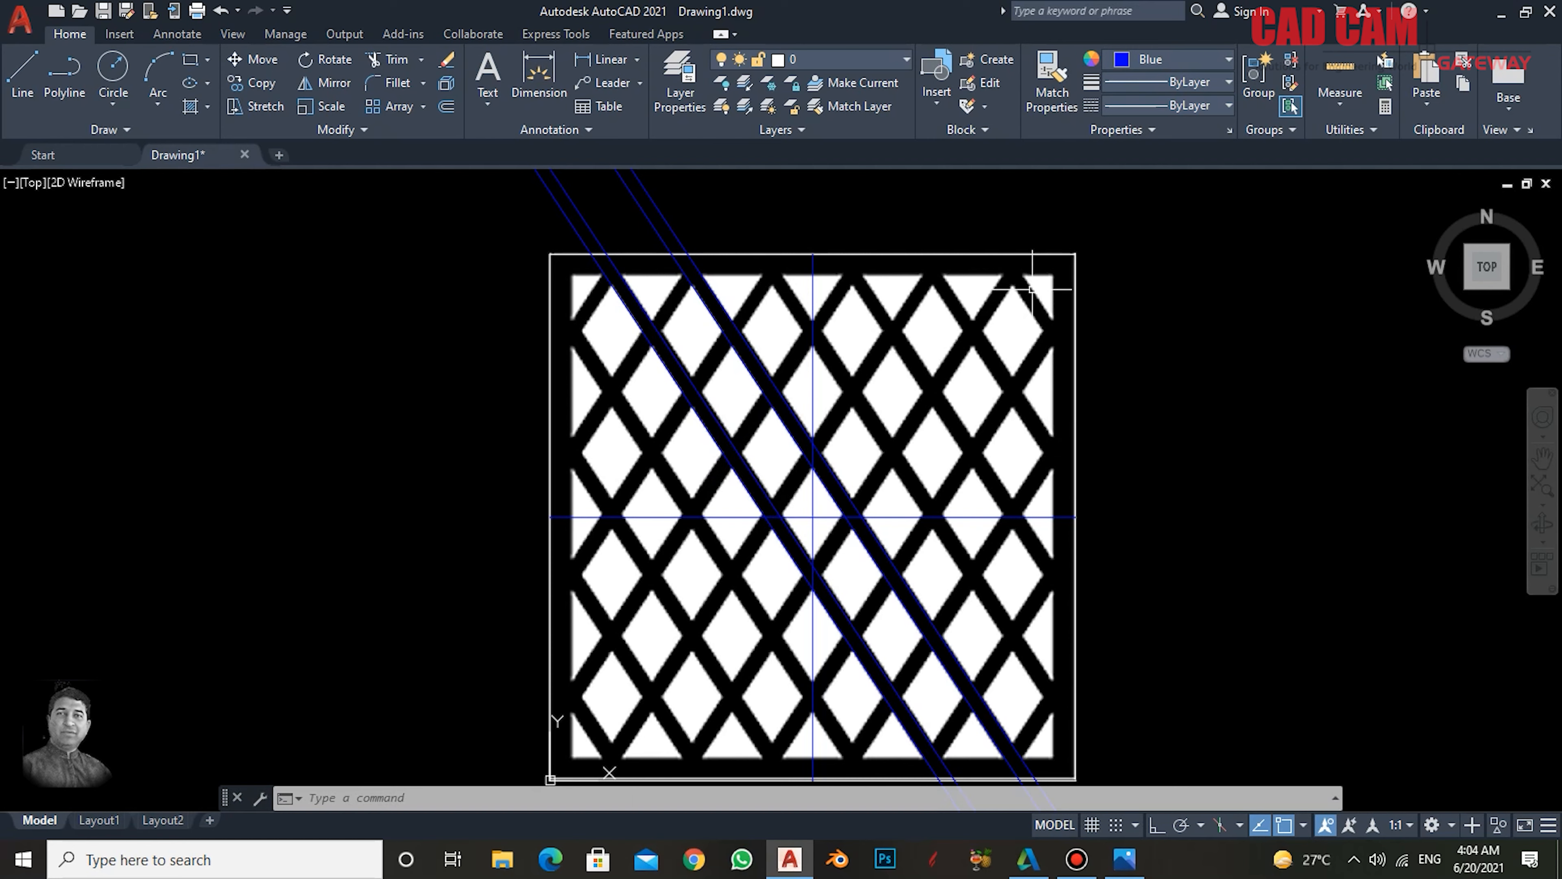
click(769, 324)
click(616, 400)
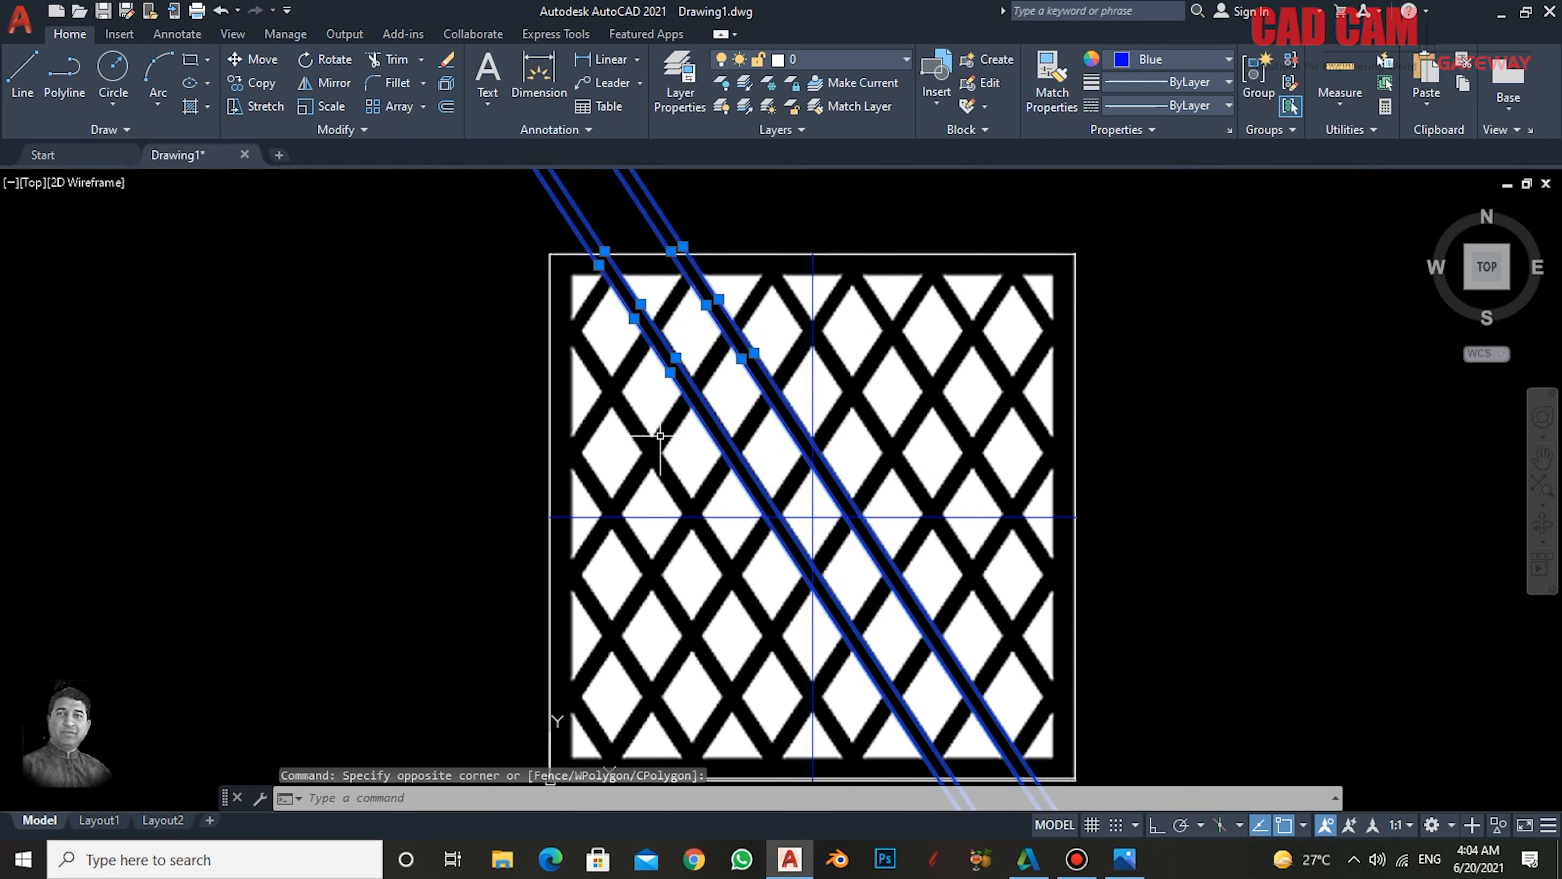
key(Escape)
key(Escape)
click(773, 325)
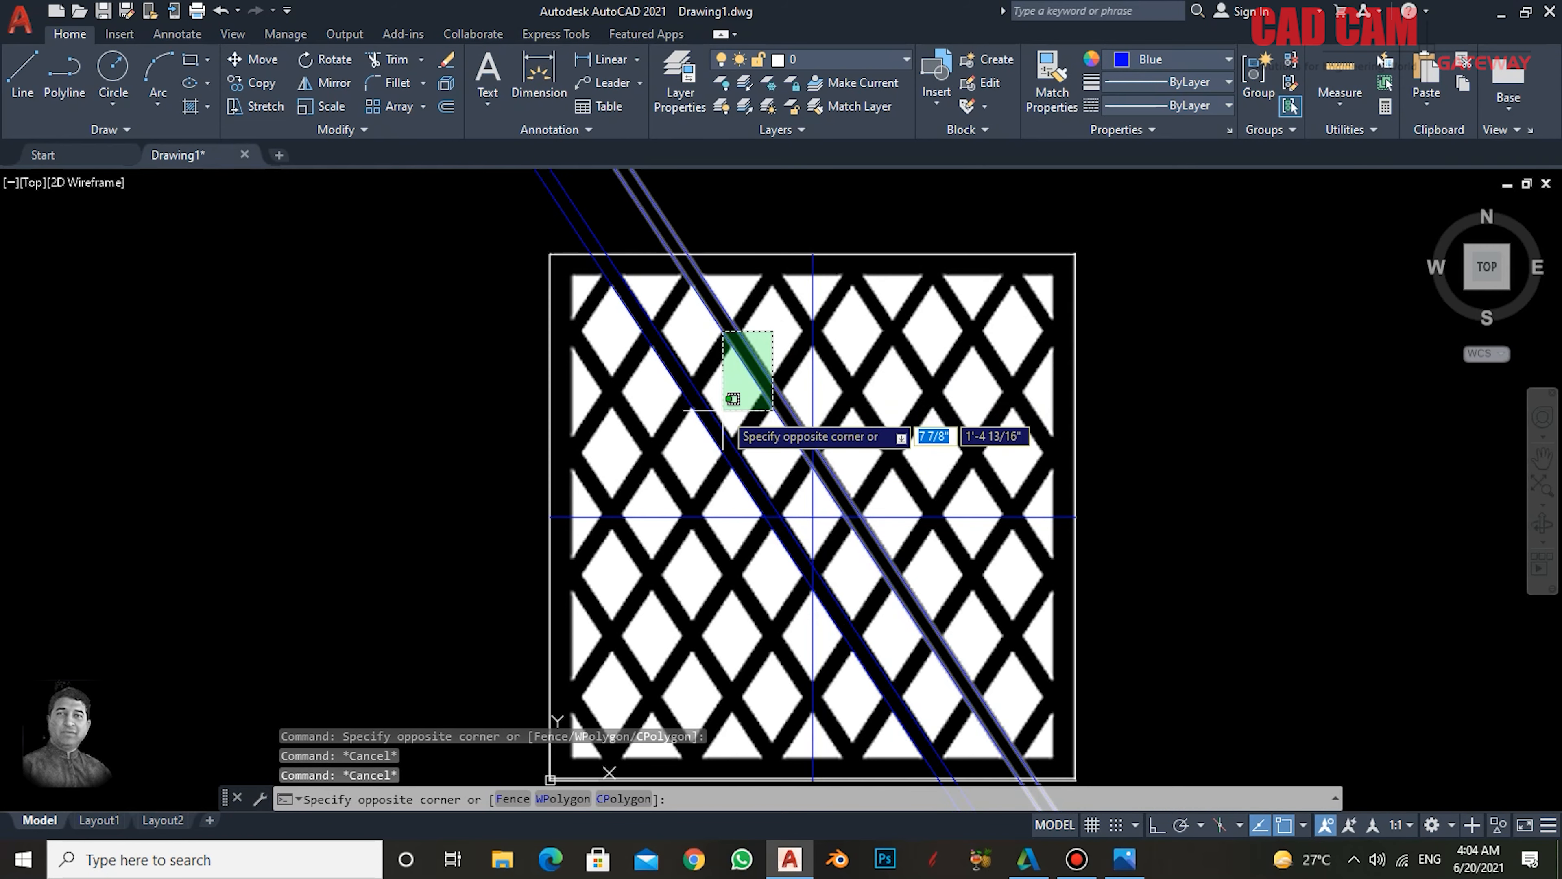
click(717, 406)
key(Delete)
- Delete the upper of the two remaining slanted construction lines, keeping only the one along the first bar's lower edge
click(685, 370)
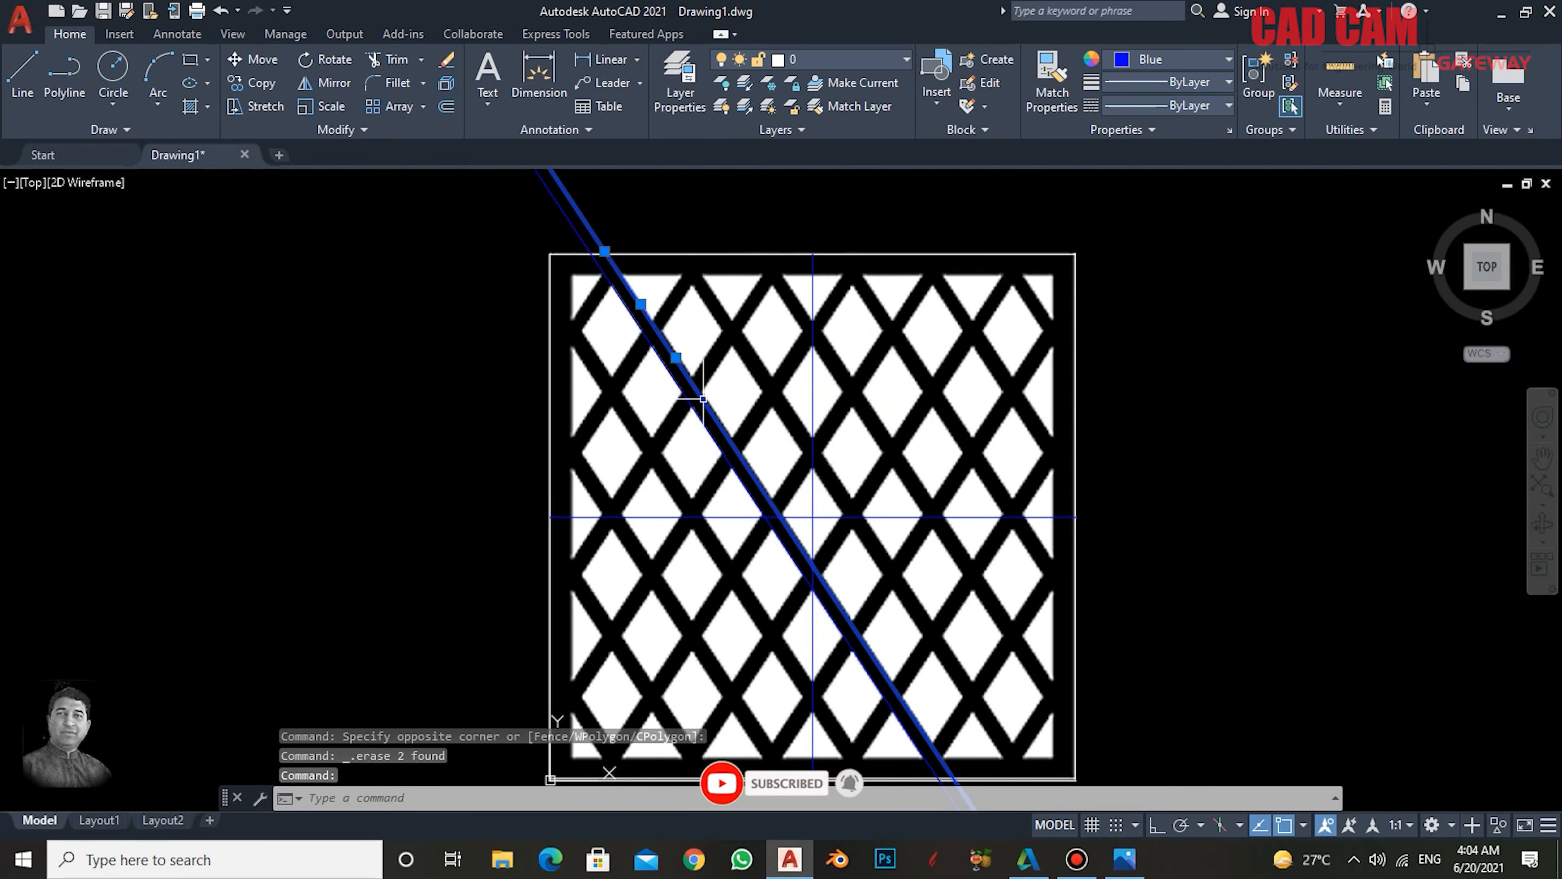
key(Delete)
click(643, 333)
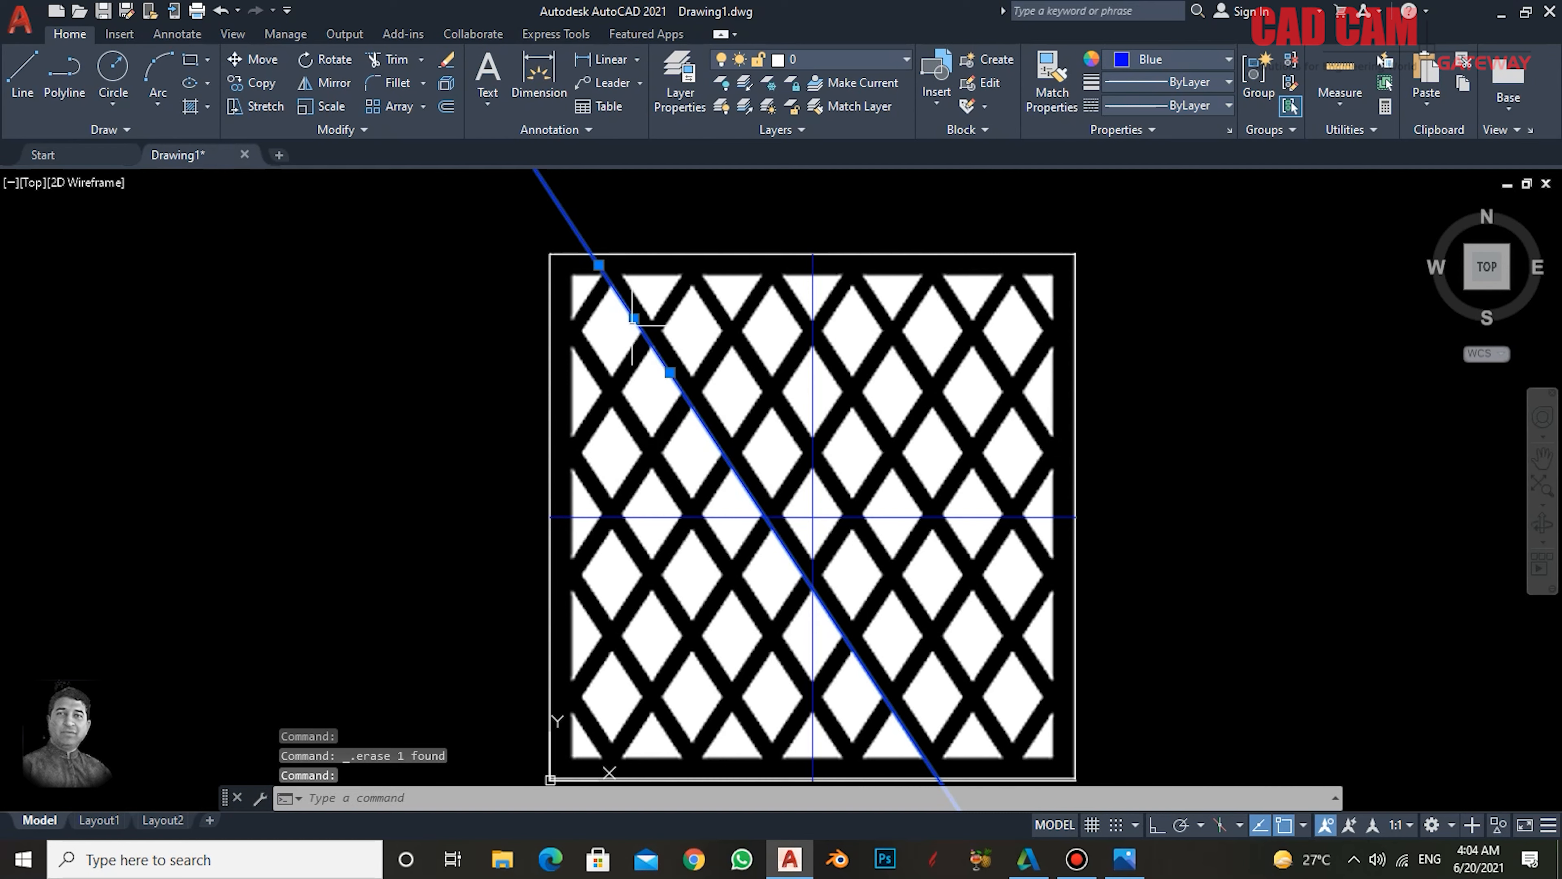
text(m)
key(Return)
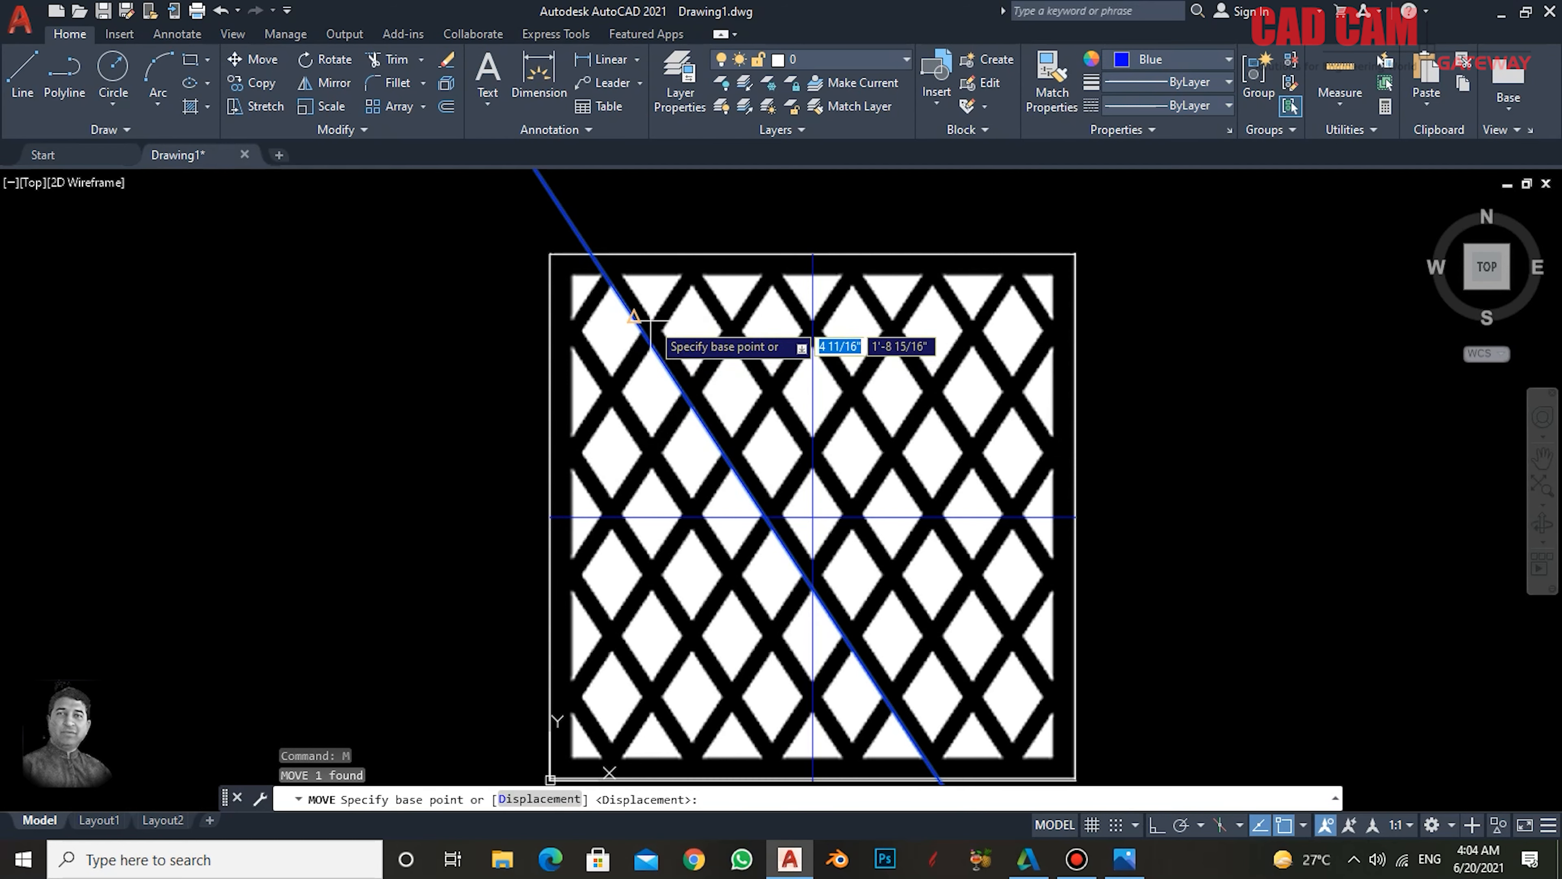
key(Escape)
- Move the remaining slanted construction line from its midpoint to the intersection of the square's horizontal and vertical centre lines
click(245, 61)
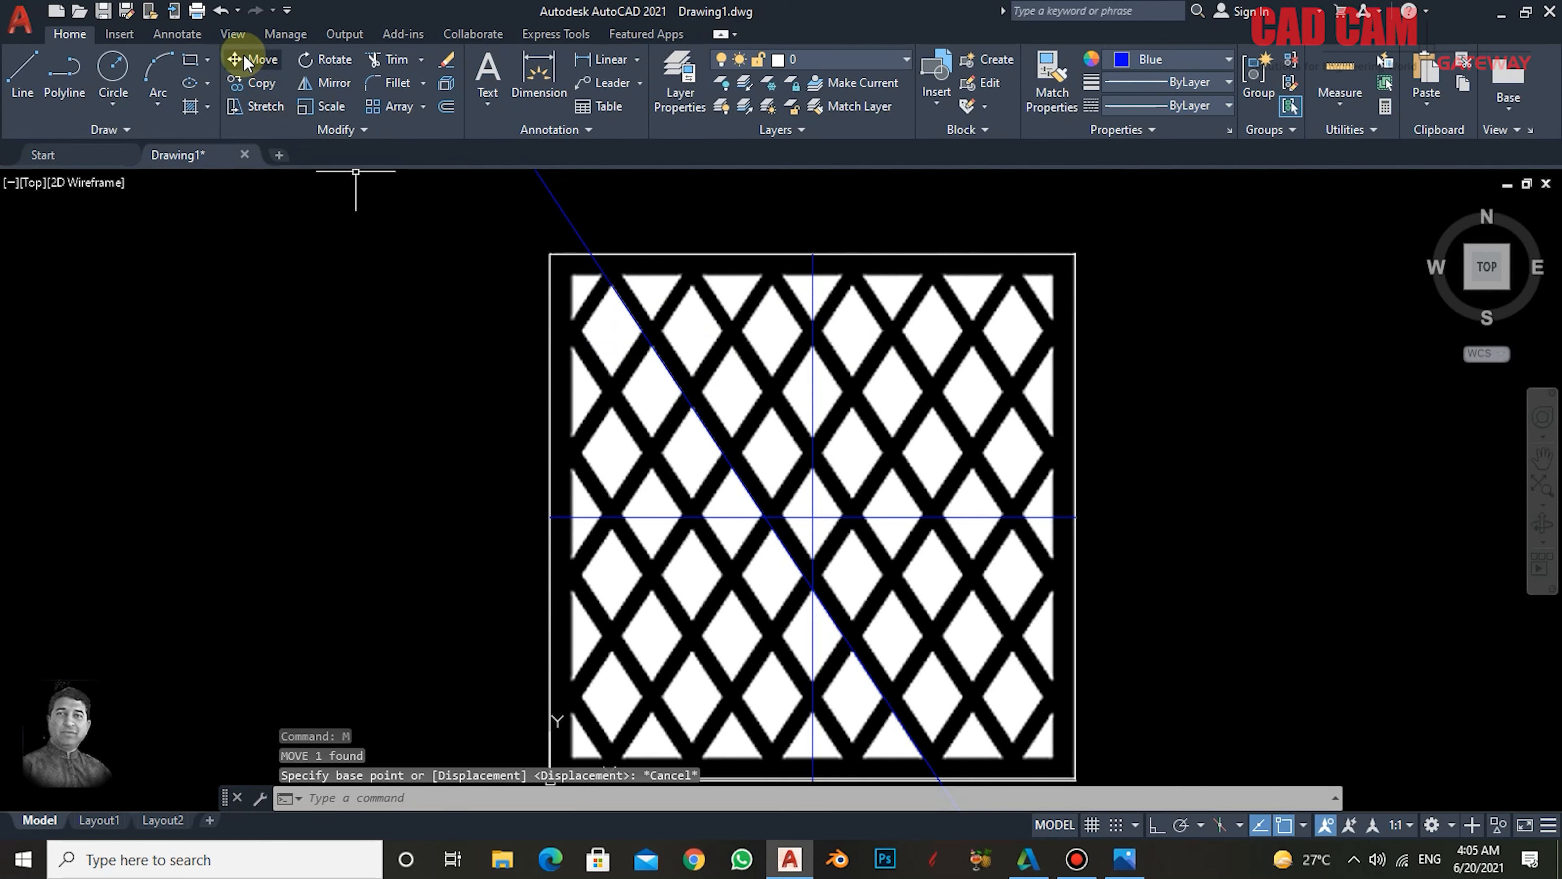
click(252, 57)
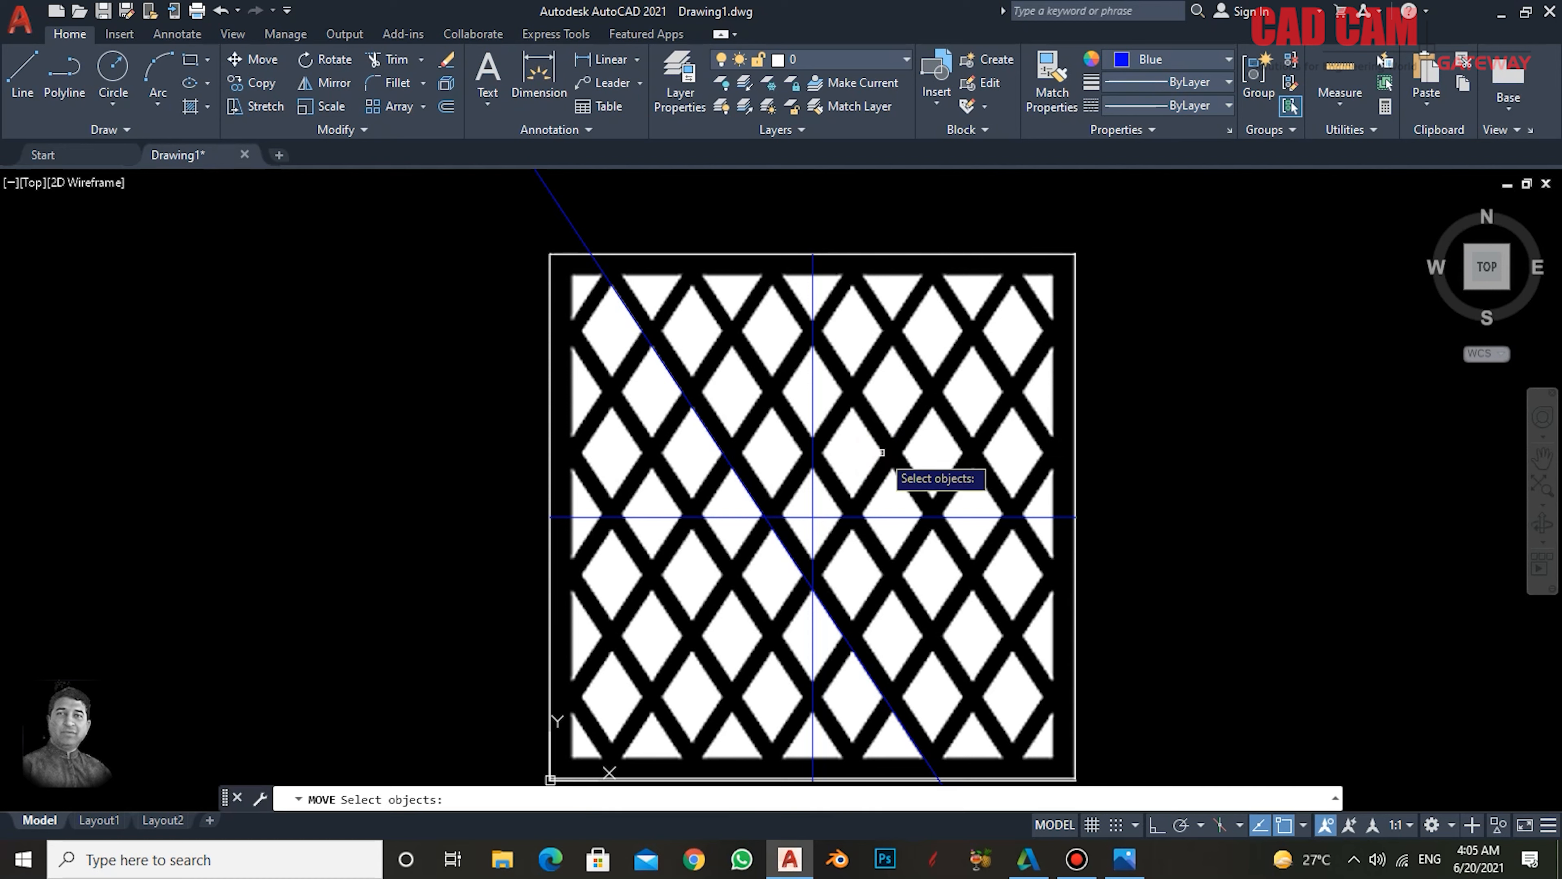
click(684, 387)
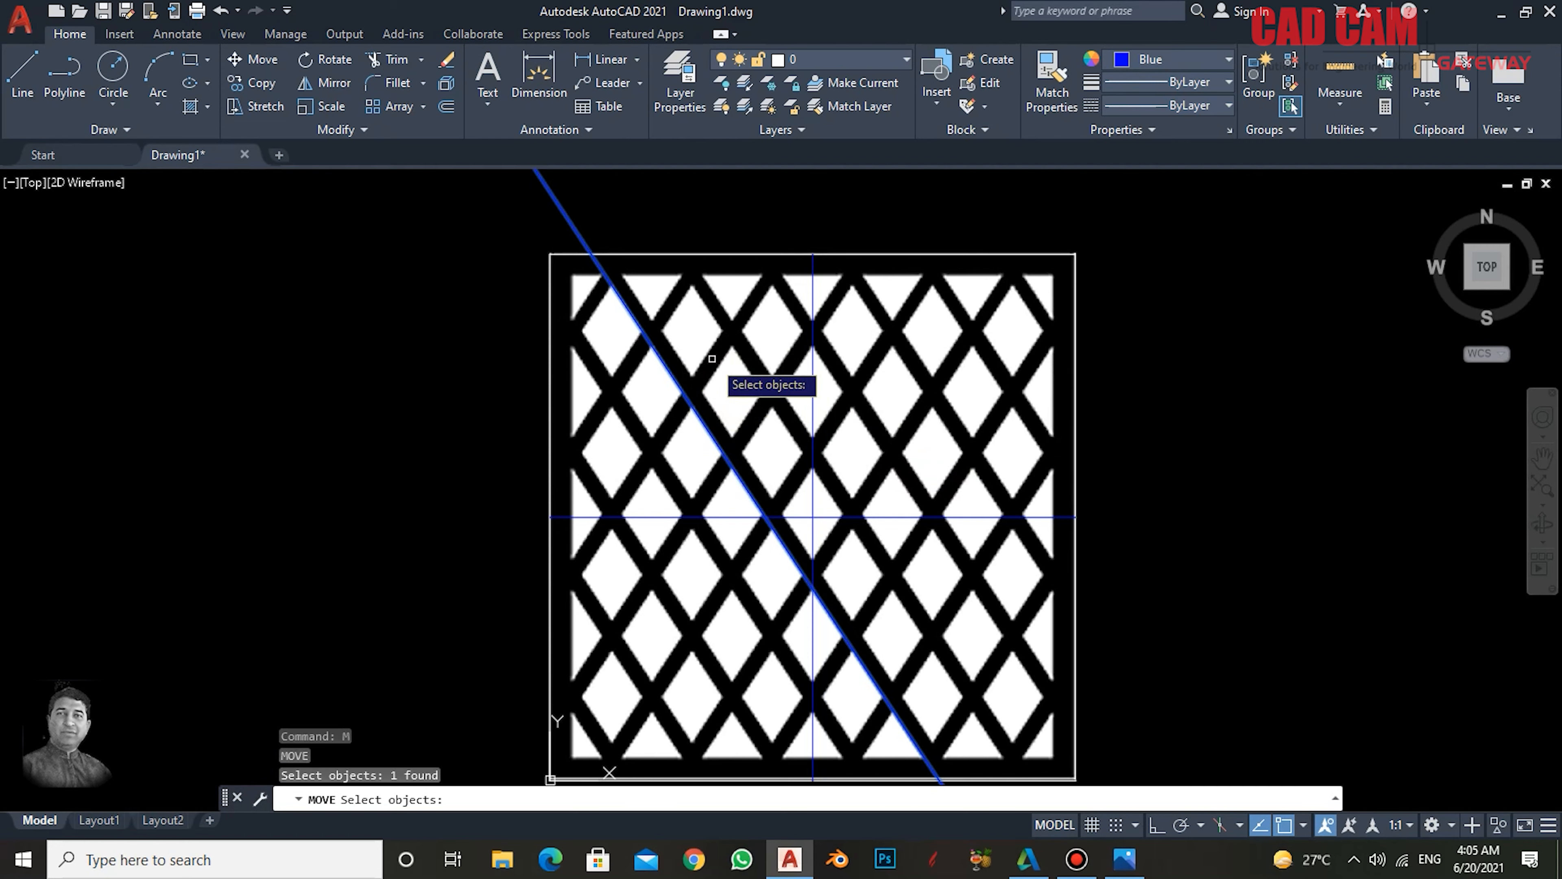
click(657, 353)
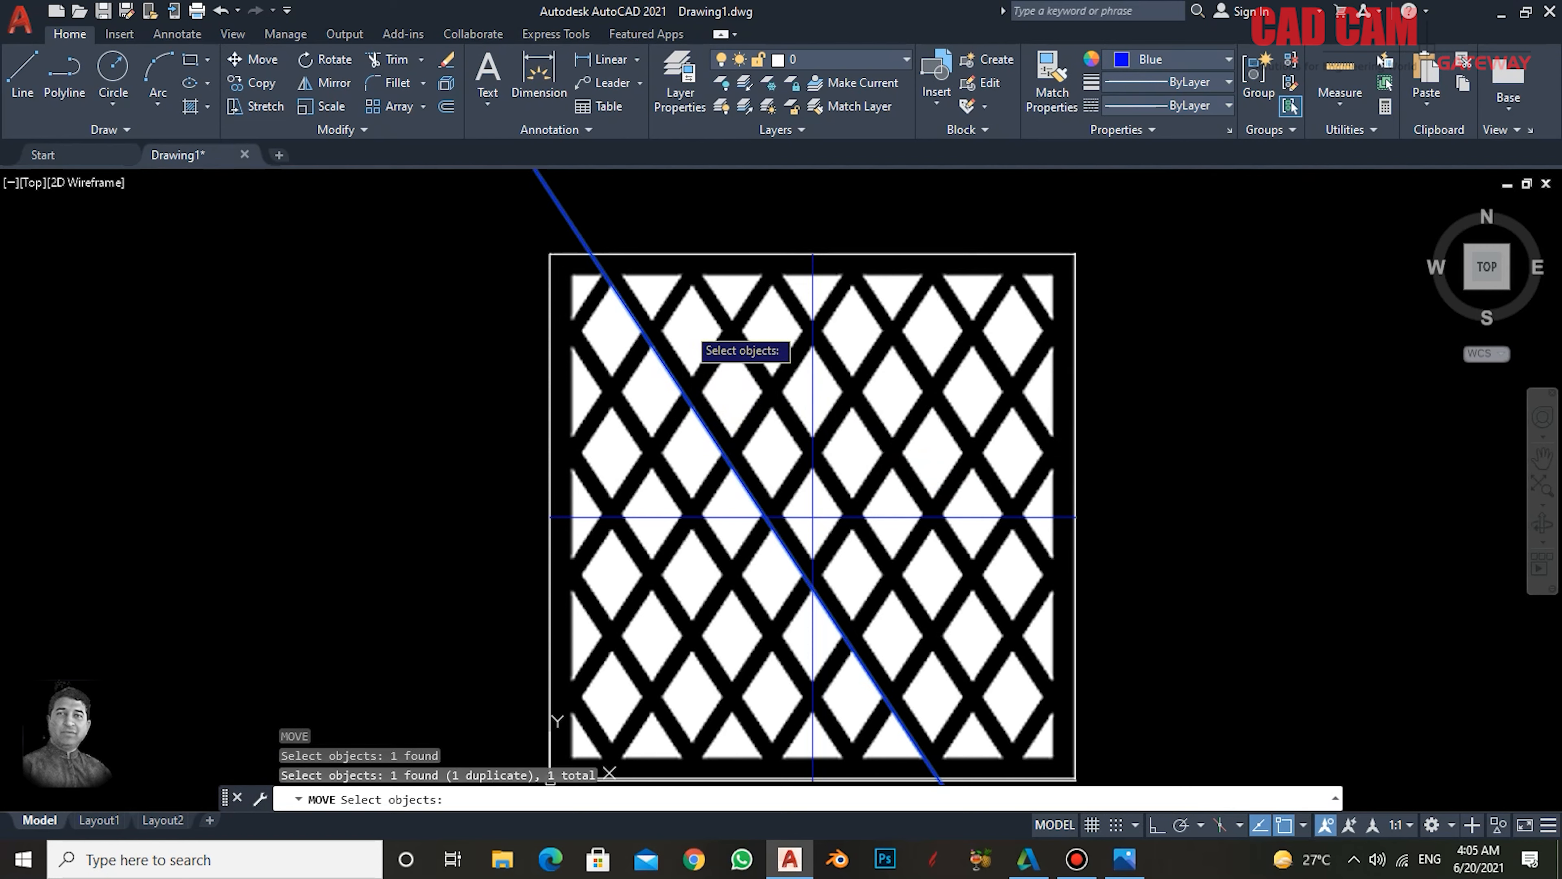
key(Return)
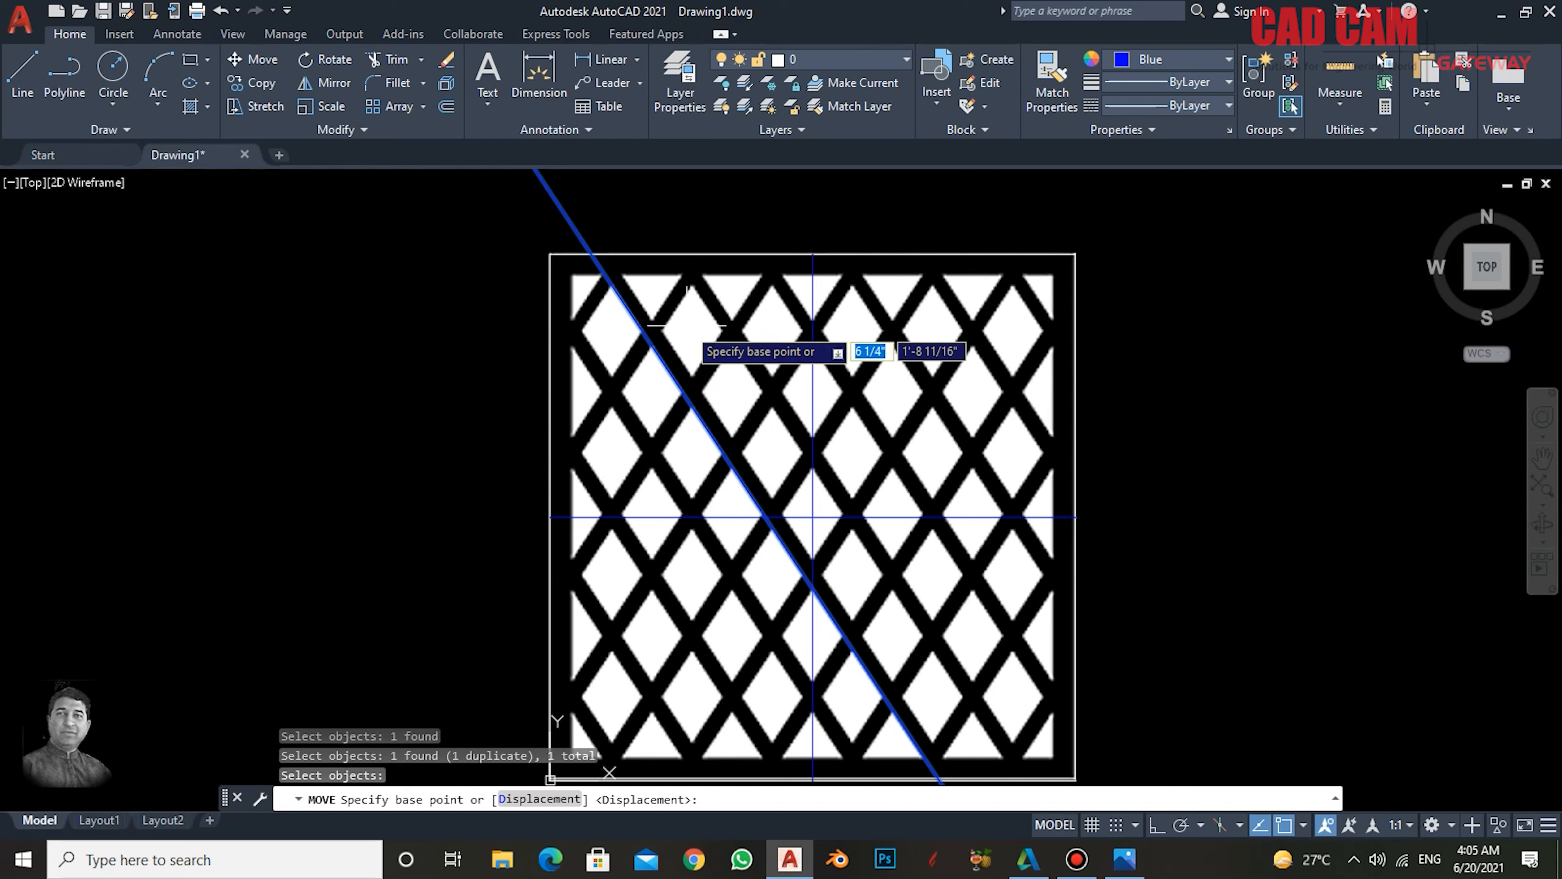
click(634, 318)
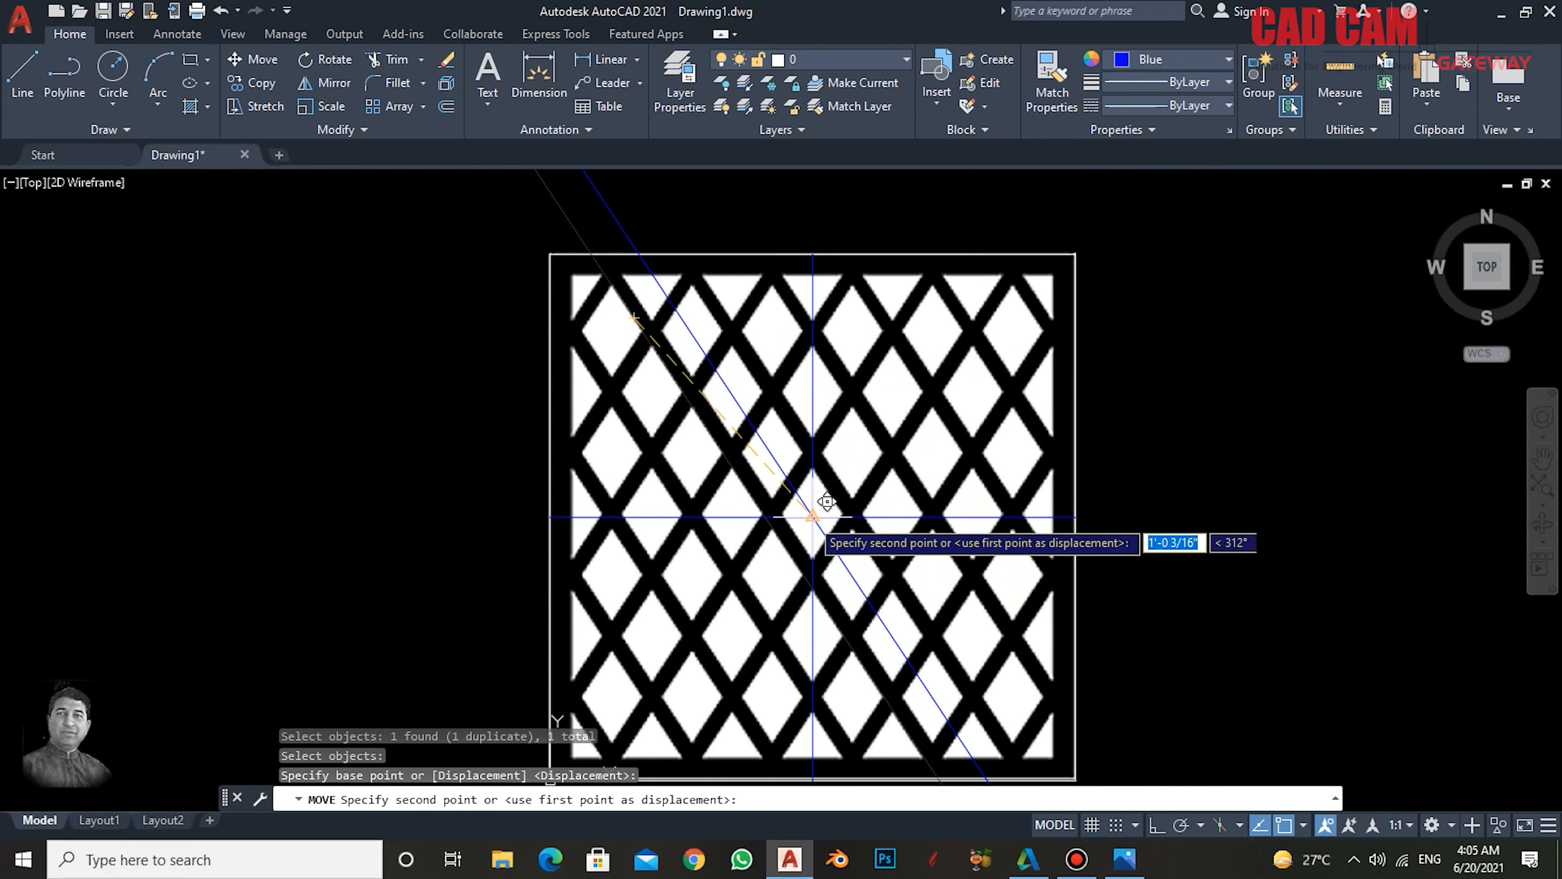
click(826, 501)
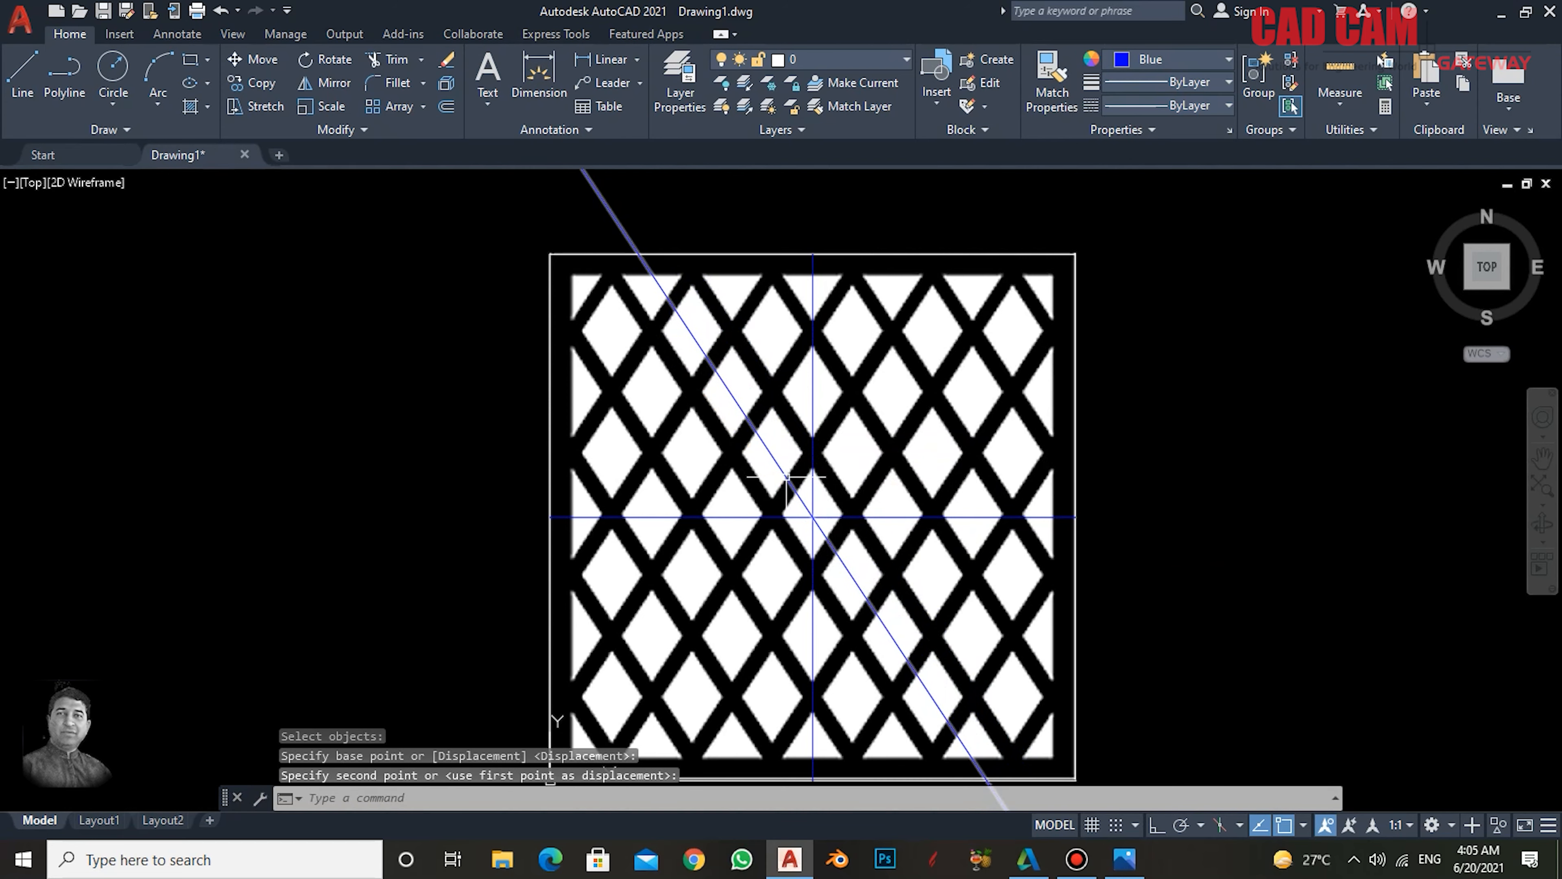
- Offset the centred slanted construction line 1.25 inches to both sides
scroll(779, 527, down, 2)
scroll(779, 527, down, 6)
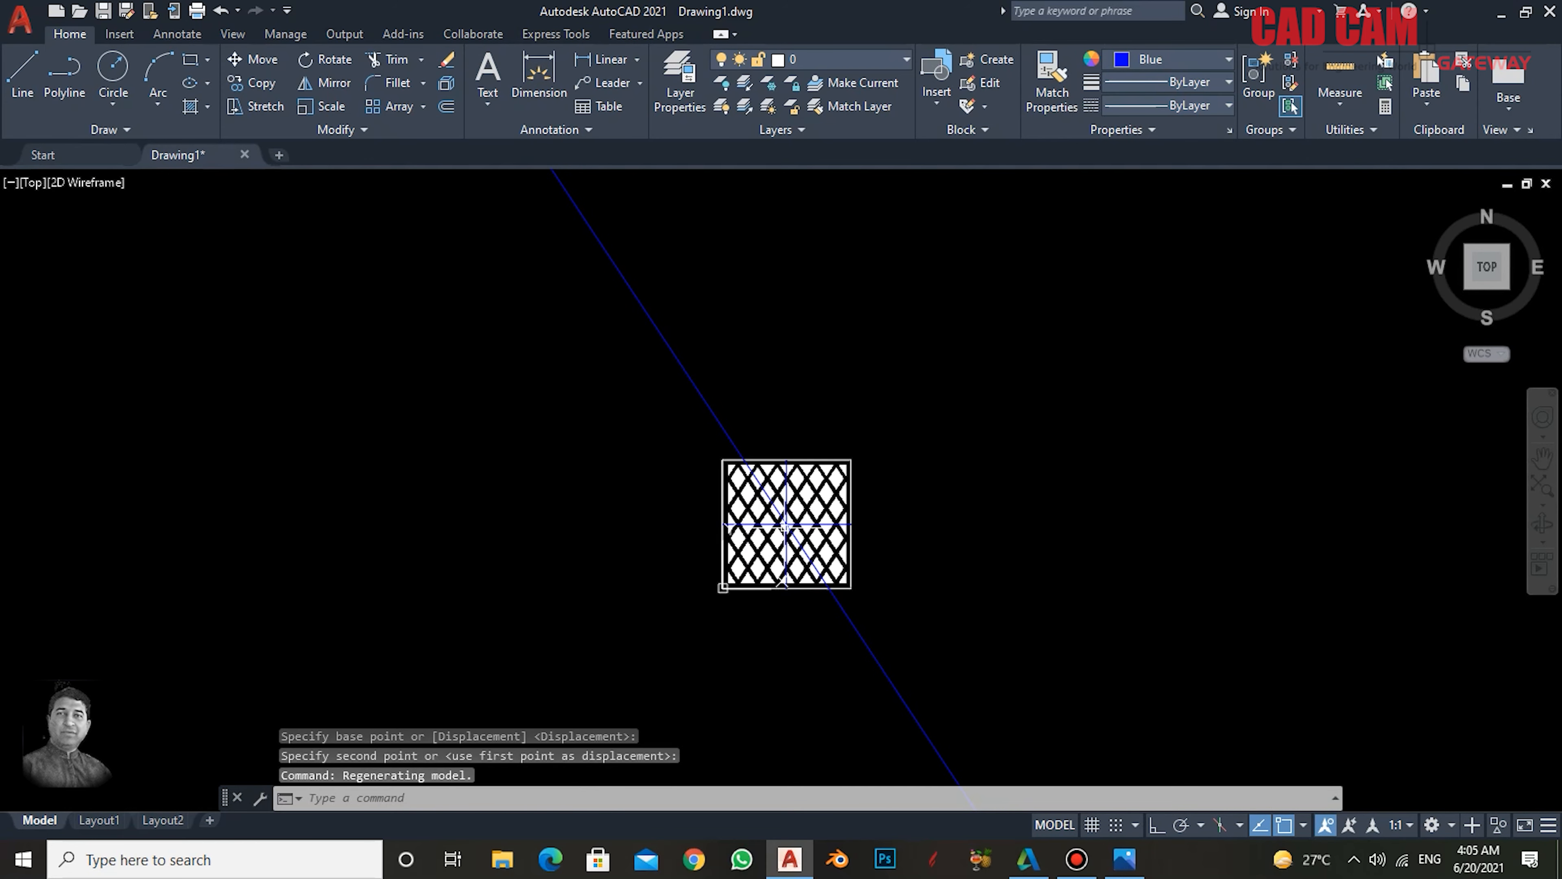
scroll(807, 546, up, 8)
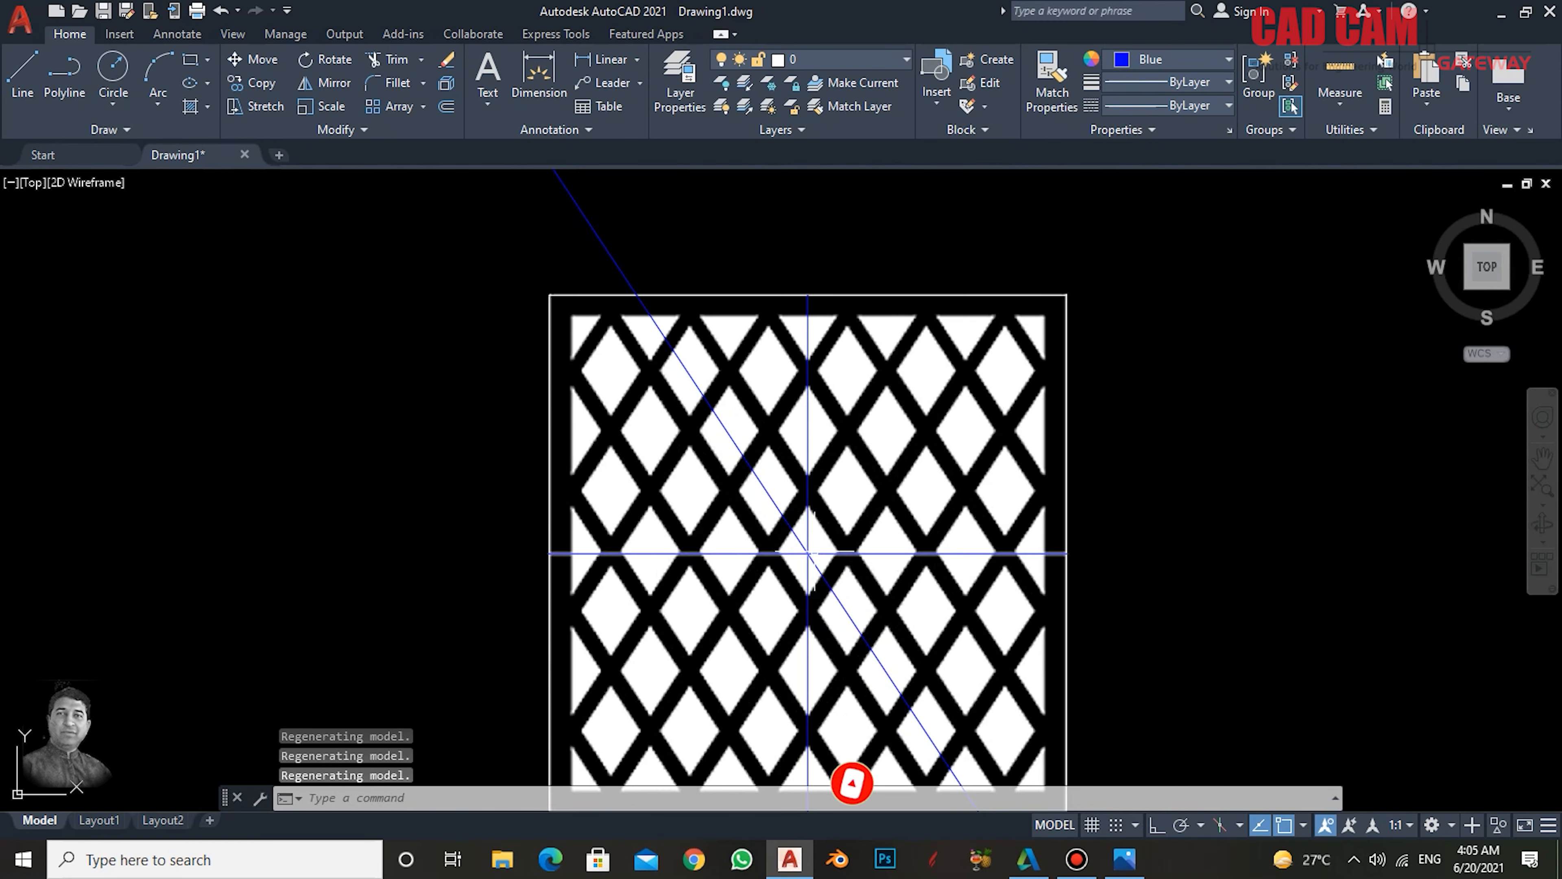
mouse_move(812, 561)
middle_down()
mouse_move(829, 547)
mouse_move(821, 477)
middle_up()
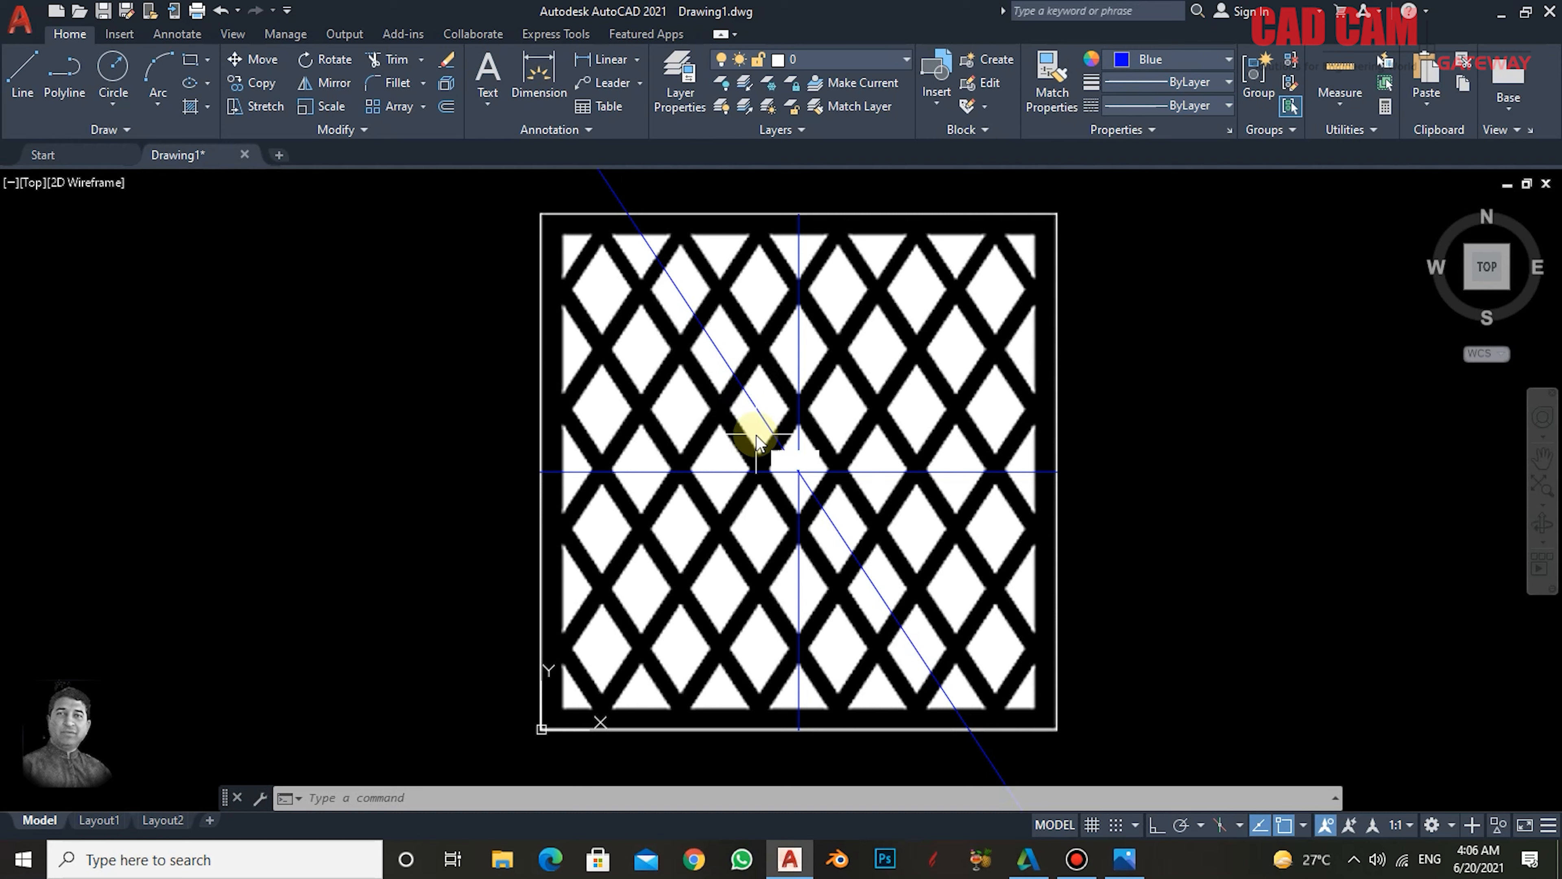
text(o)
key(Return)
text(1.25)
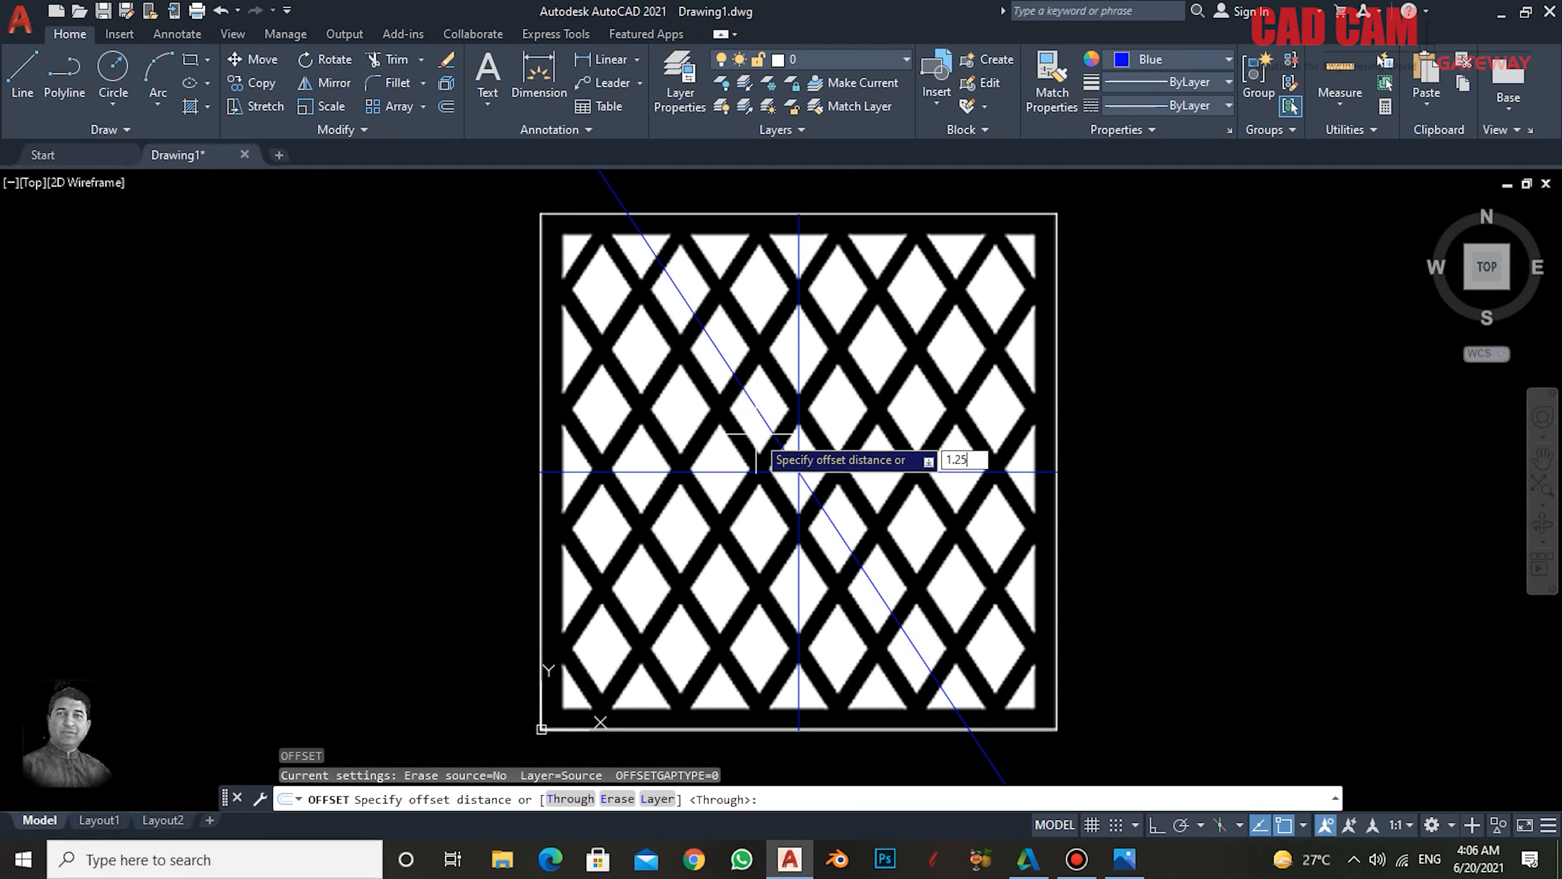
key(Return)
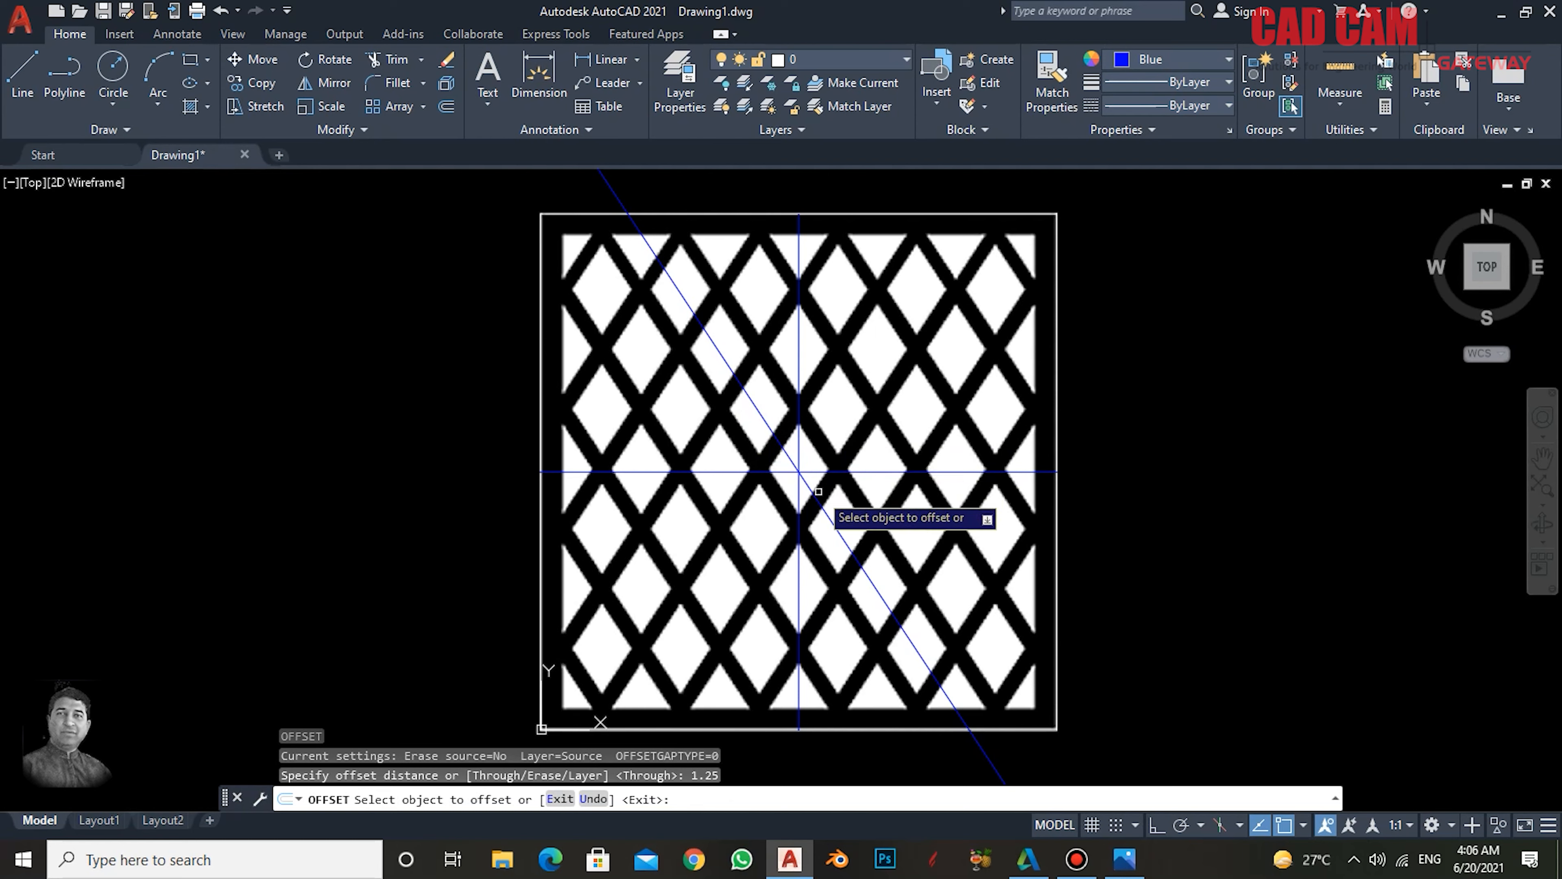
click(823, 511)
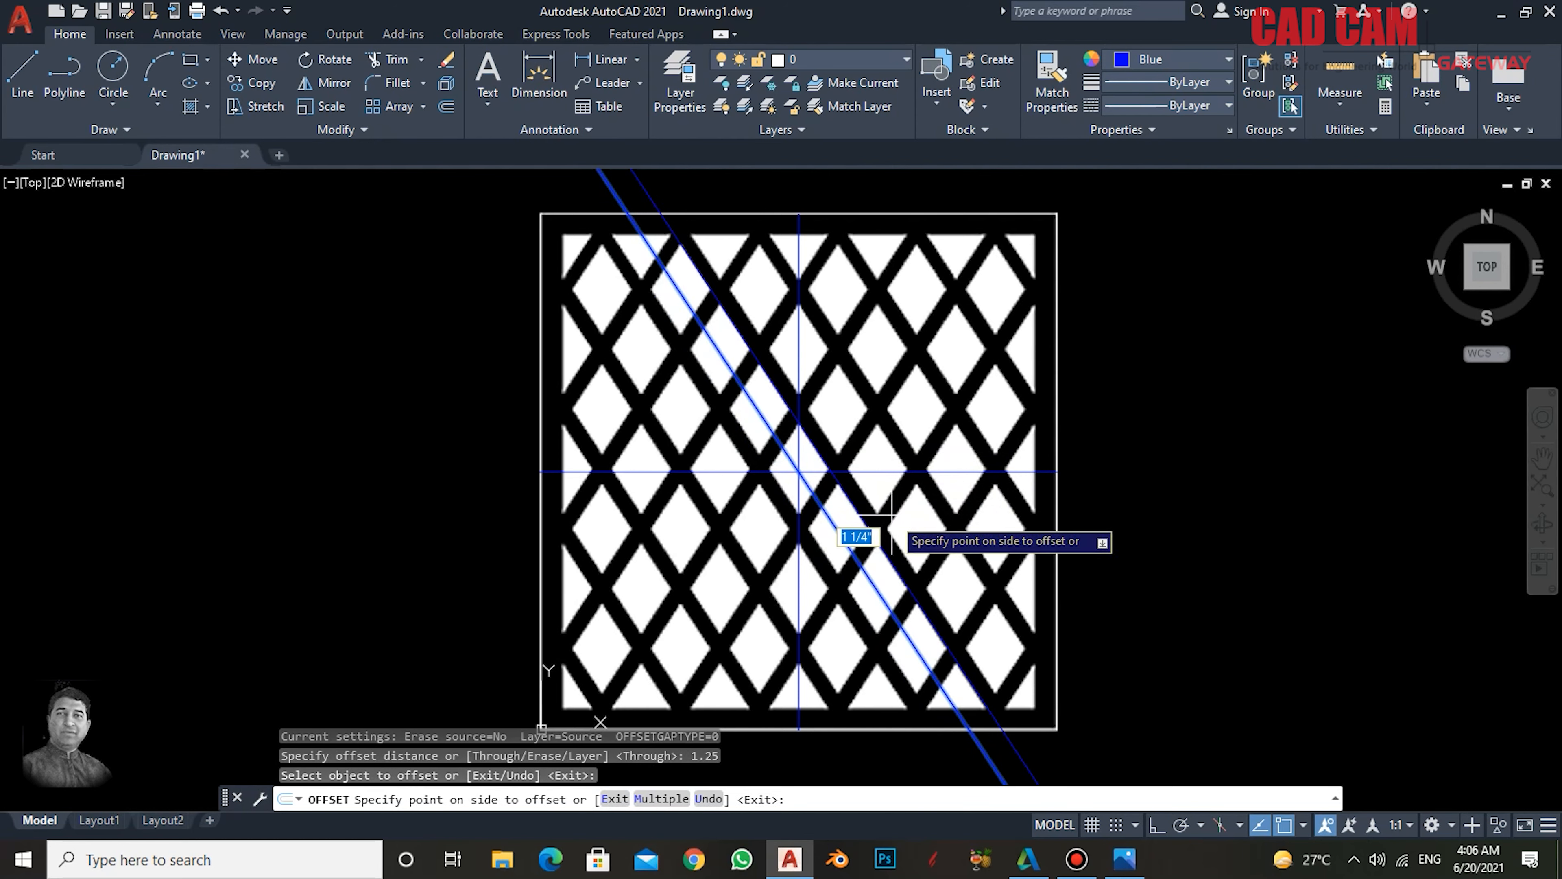
click(904, 543)
click(850, 548)
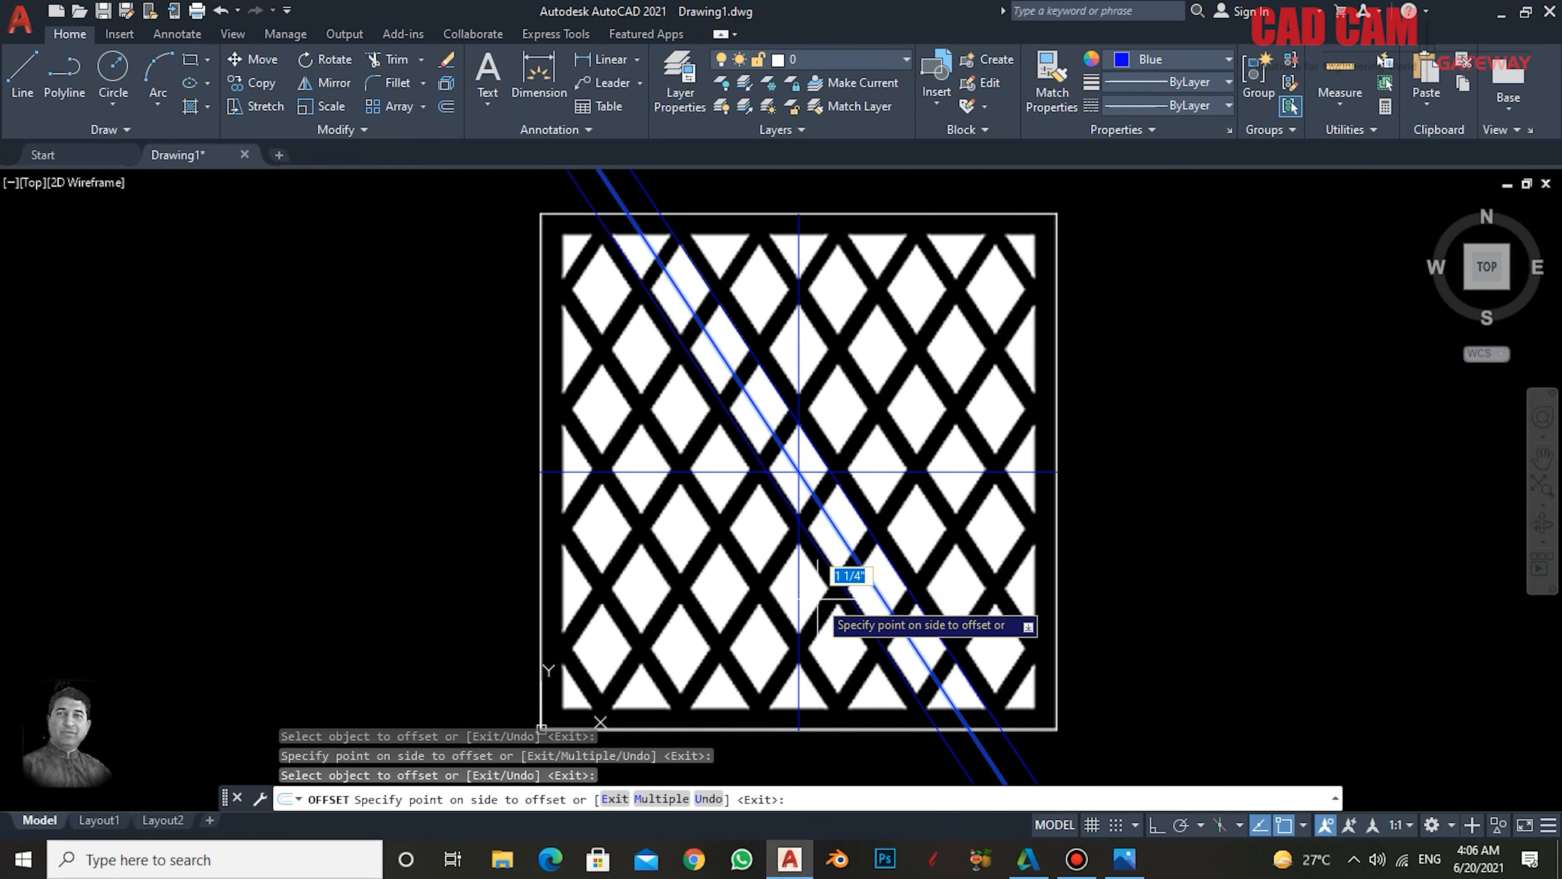
click(823, 614)
key(Return)
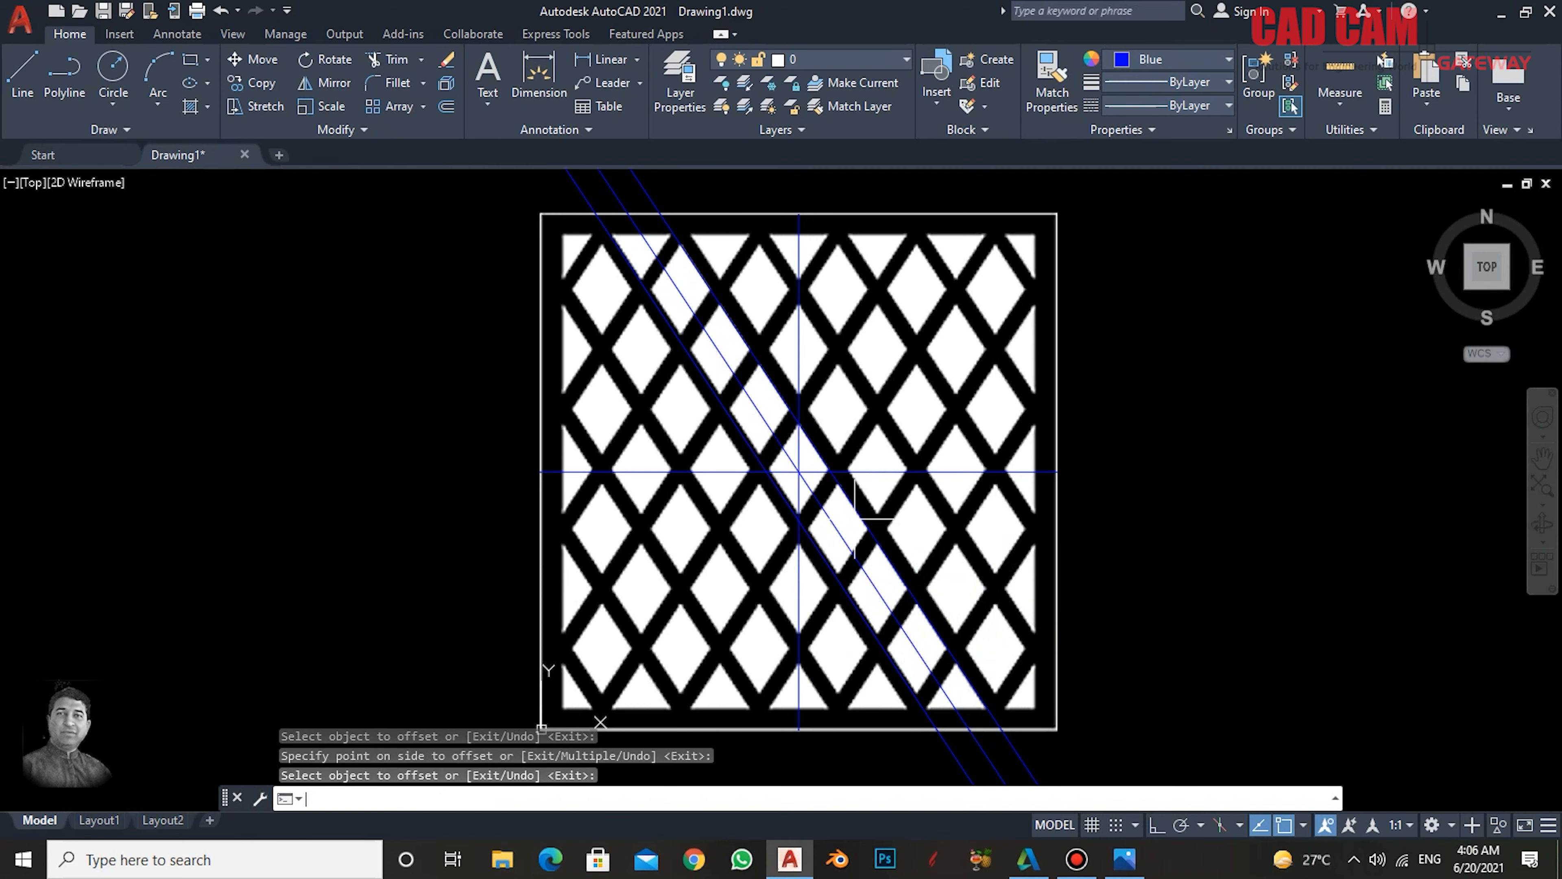
- Offset the two slanted lines flanking the centre line outward by 5/8 inch to form the first bar on each side
scroll(817, 424, up, 2)
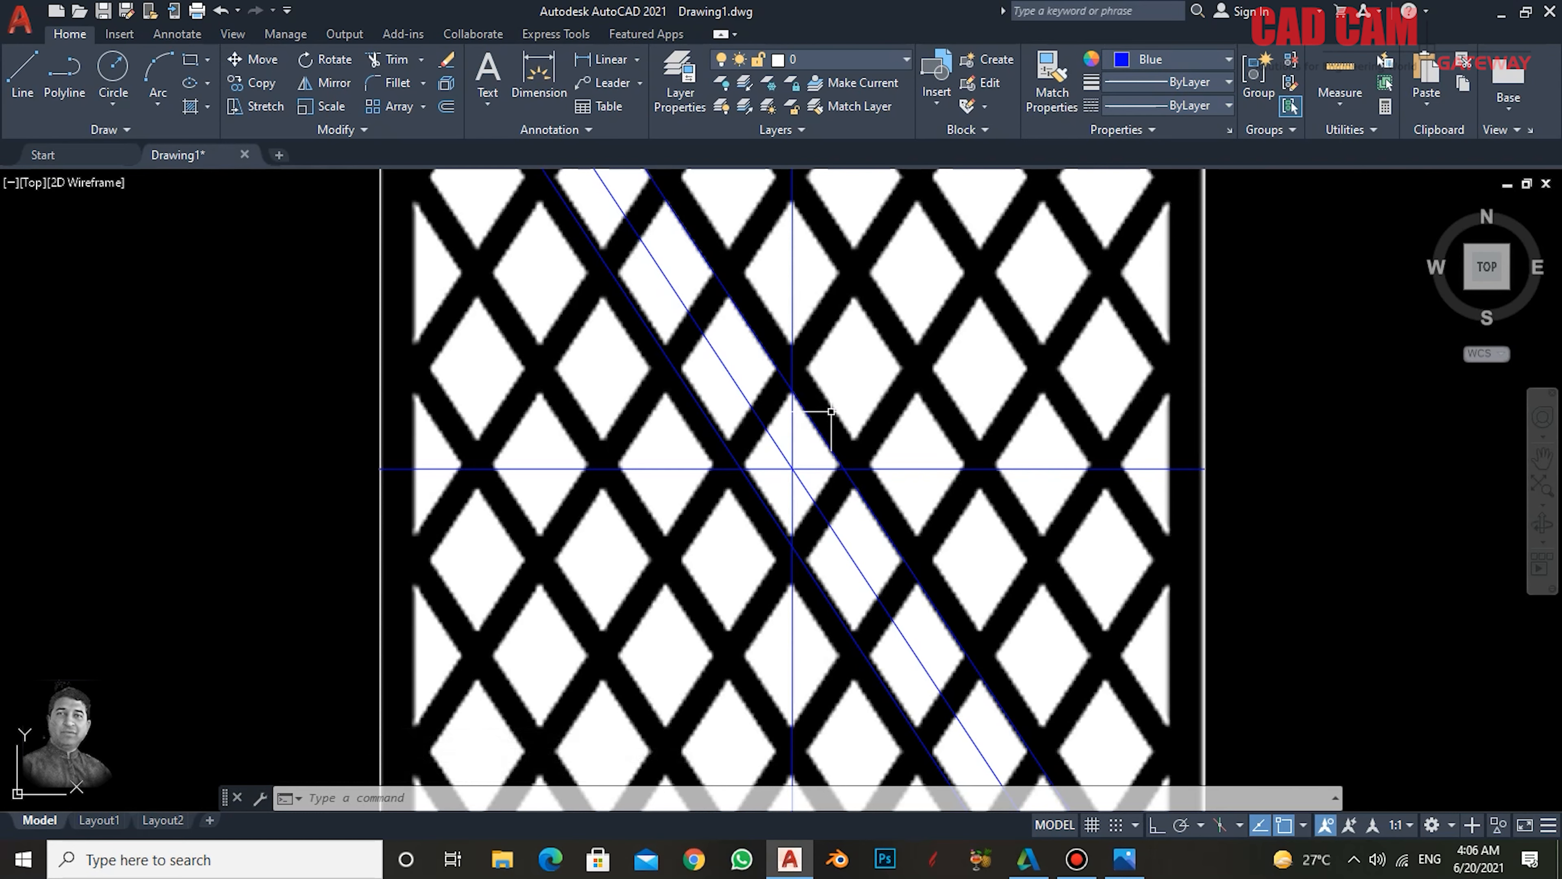
text(o)
key(Return)
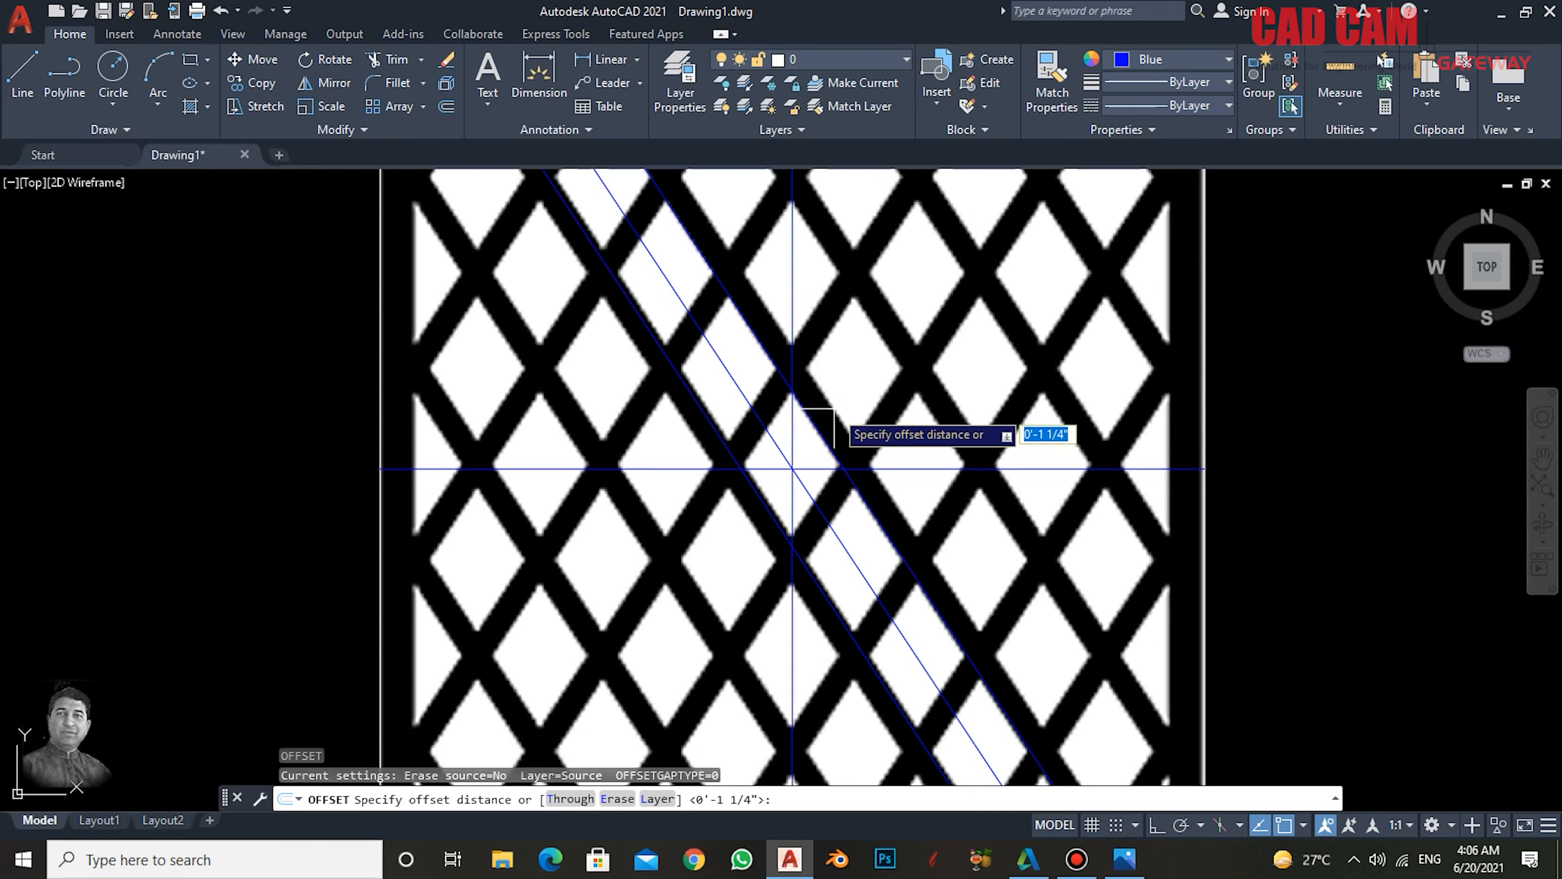
text(5/8)
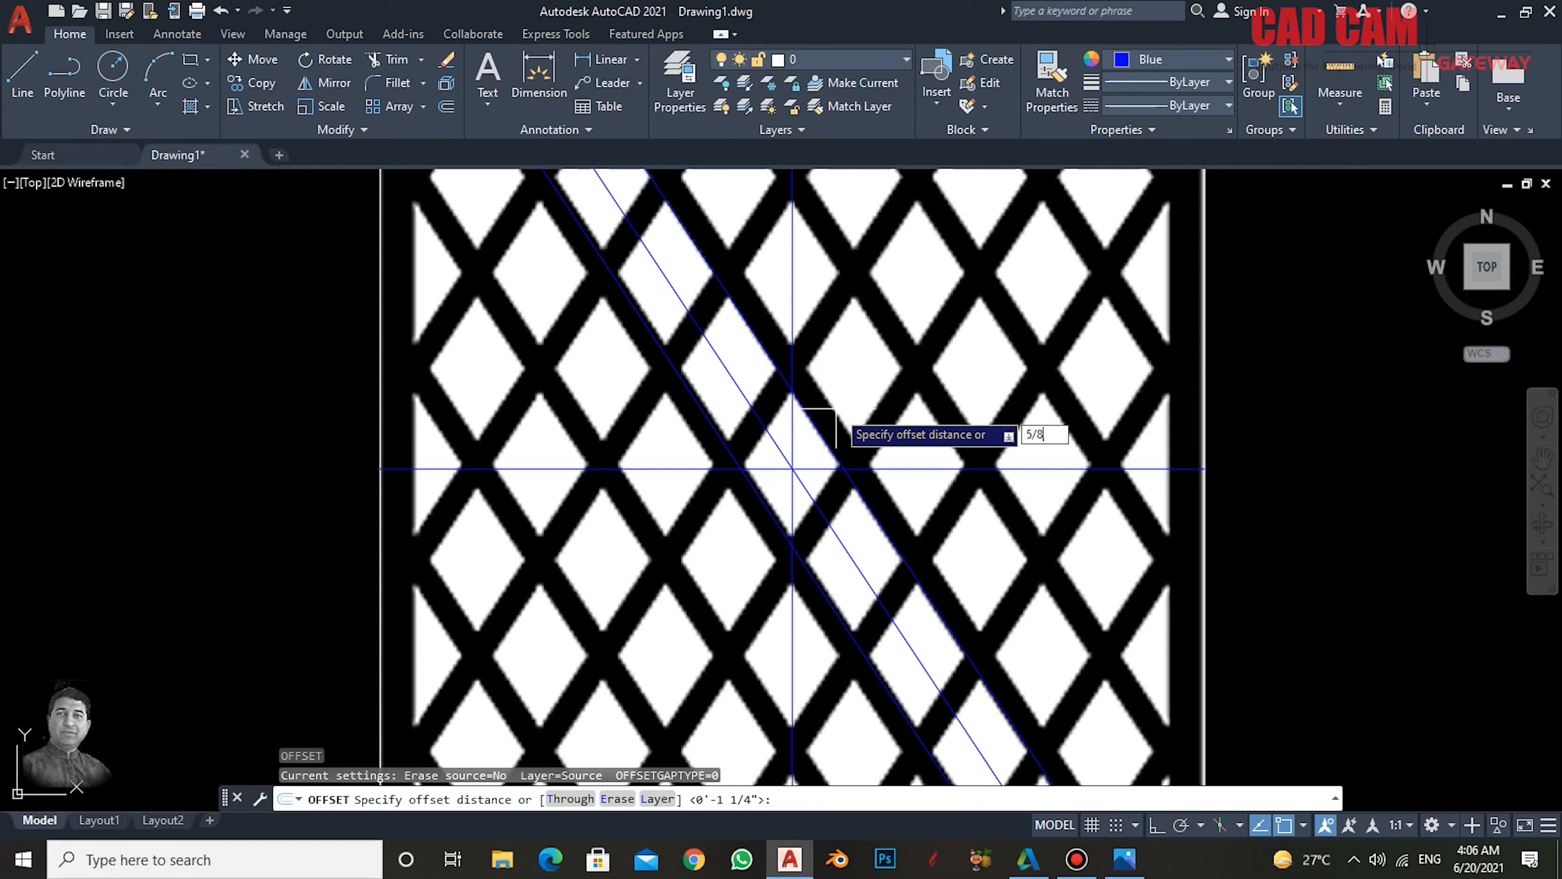
key(Return)
click(818, 415)
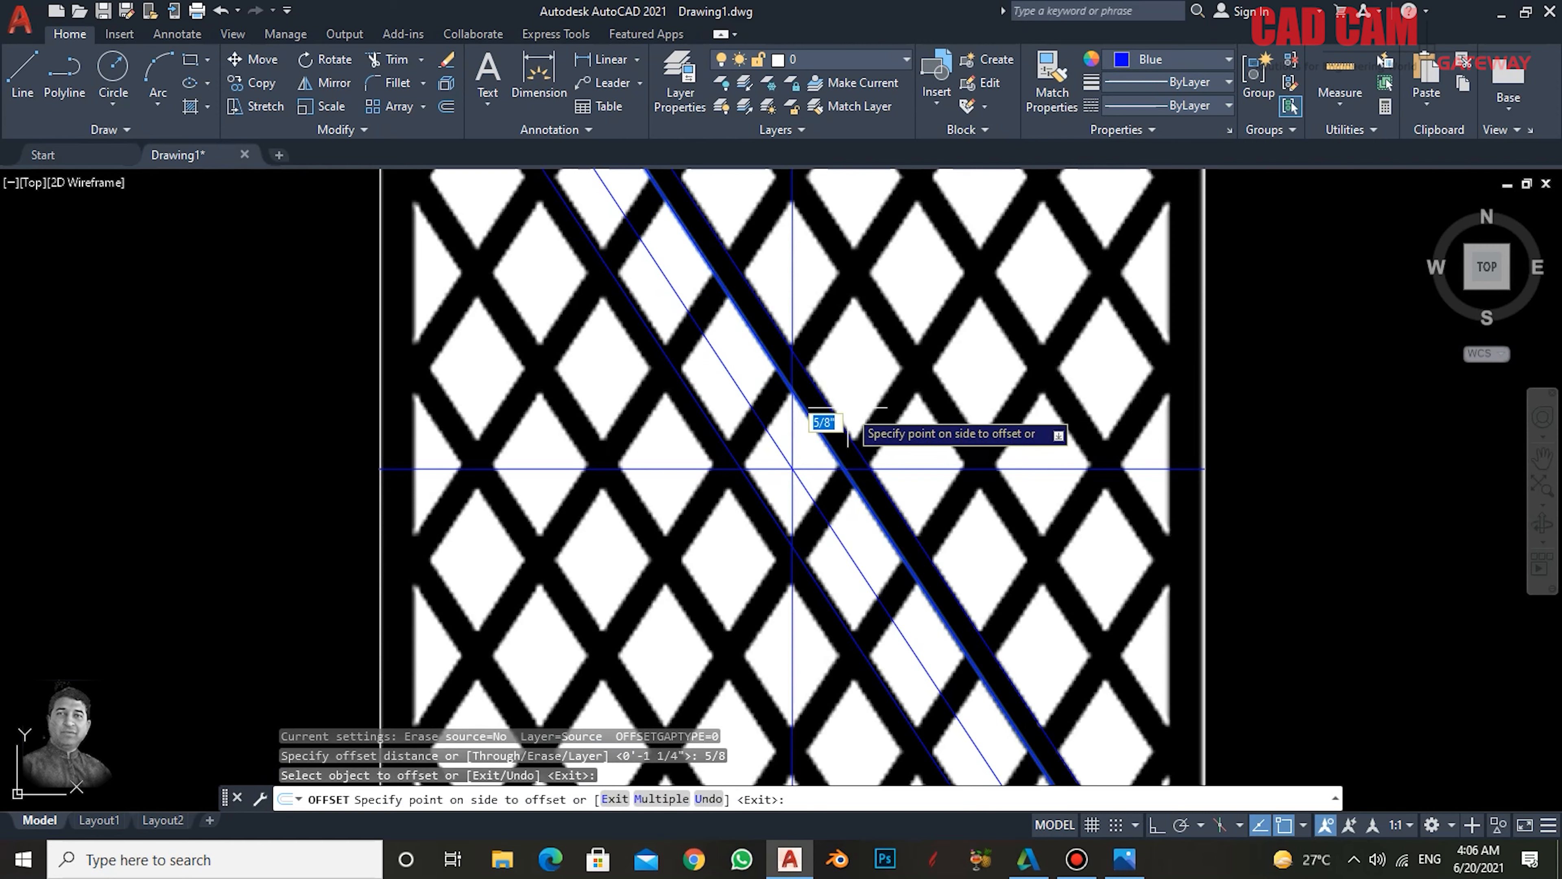
click(855, 425)
click(686, 392)
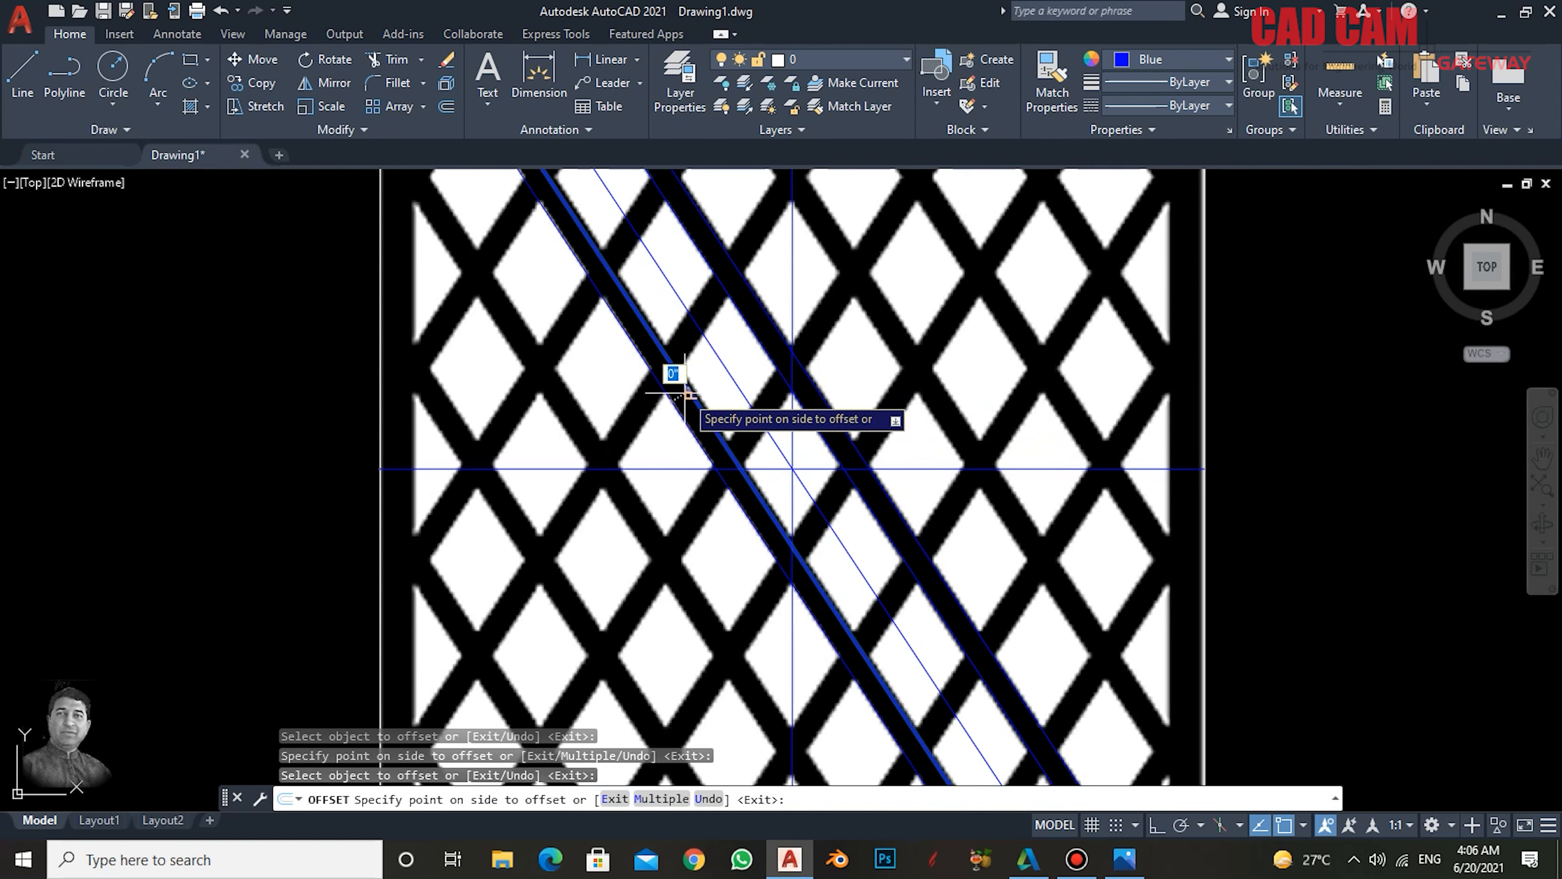
click(646, 400)
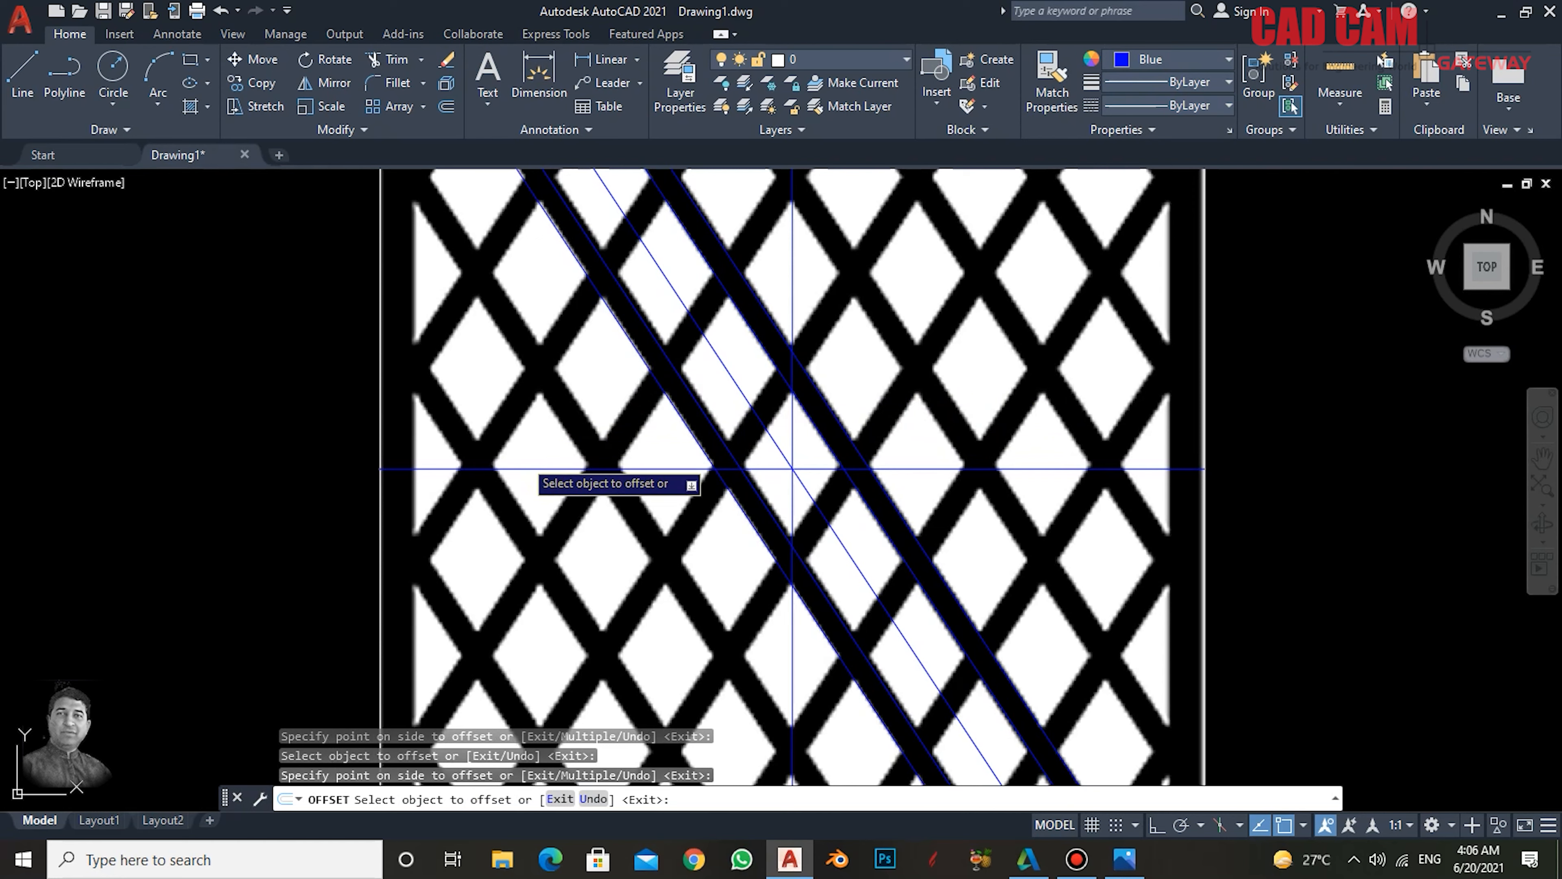
key(Return)
- Offset the outer edge line of each of the two central bars outward by 2.5 inches
key(Return)
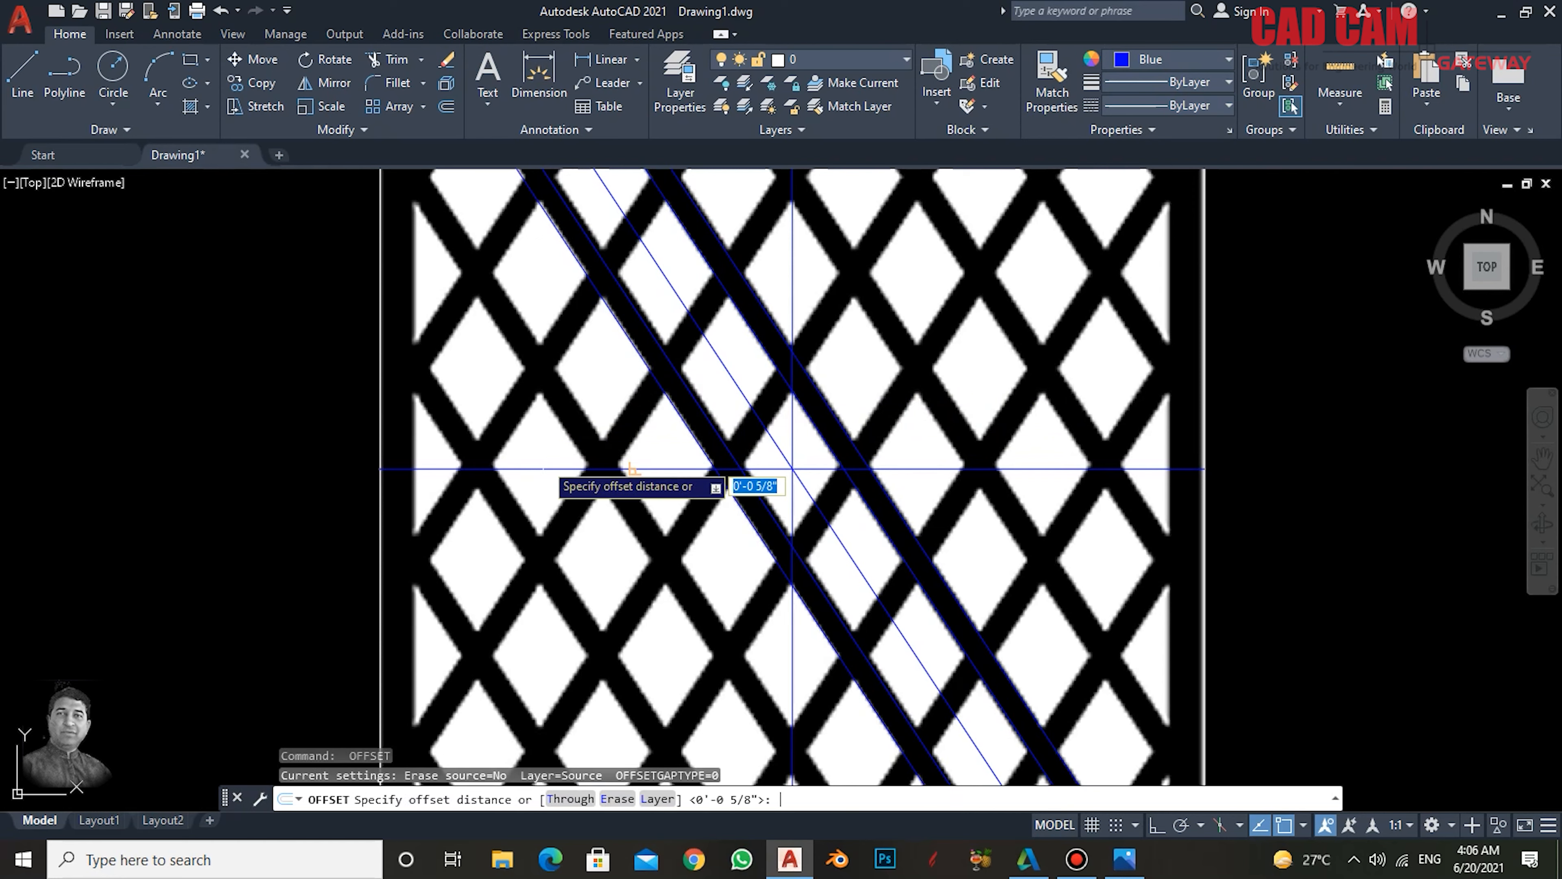
text(2.5)
key(Return)
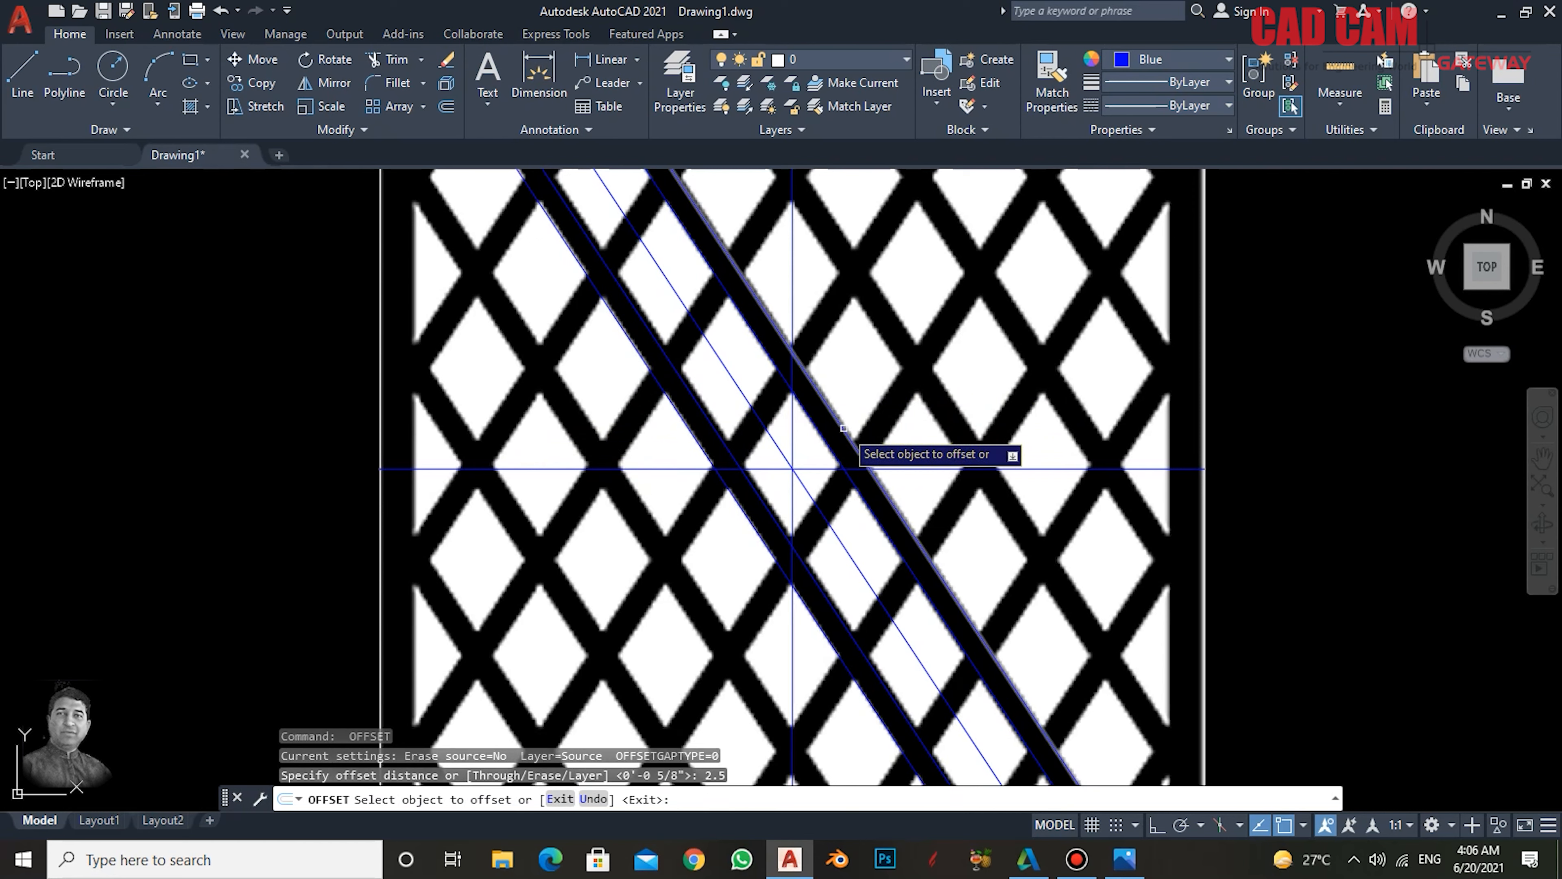
click(843, 427)
click(928, 425)
click(699, 501)
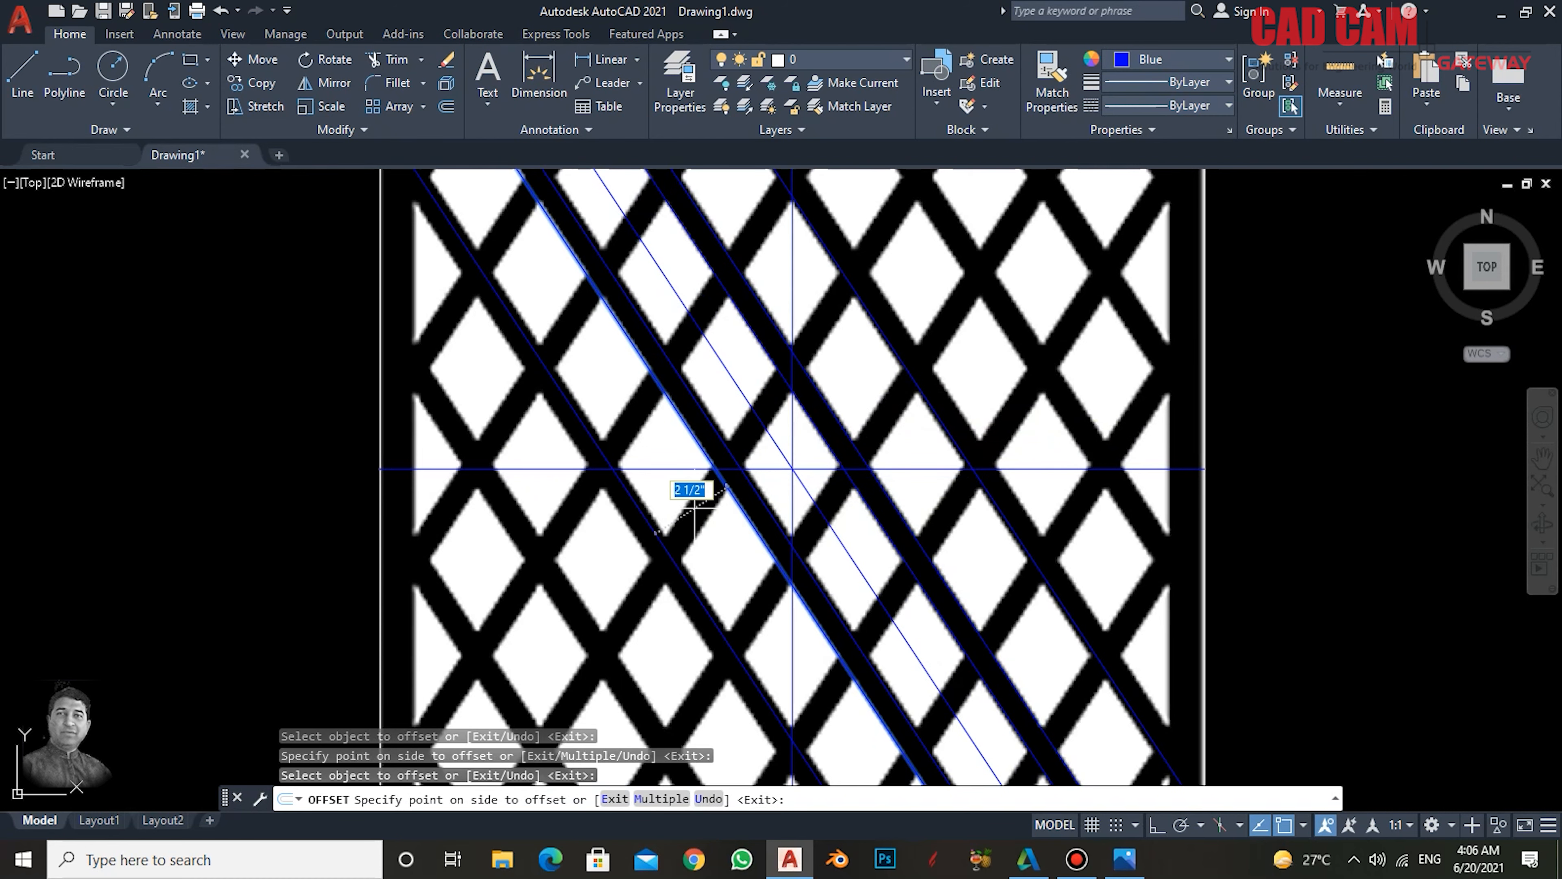
click(695, 505)
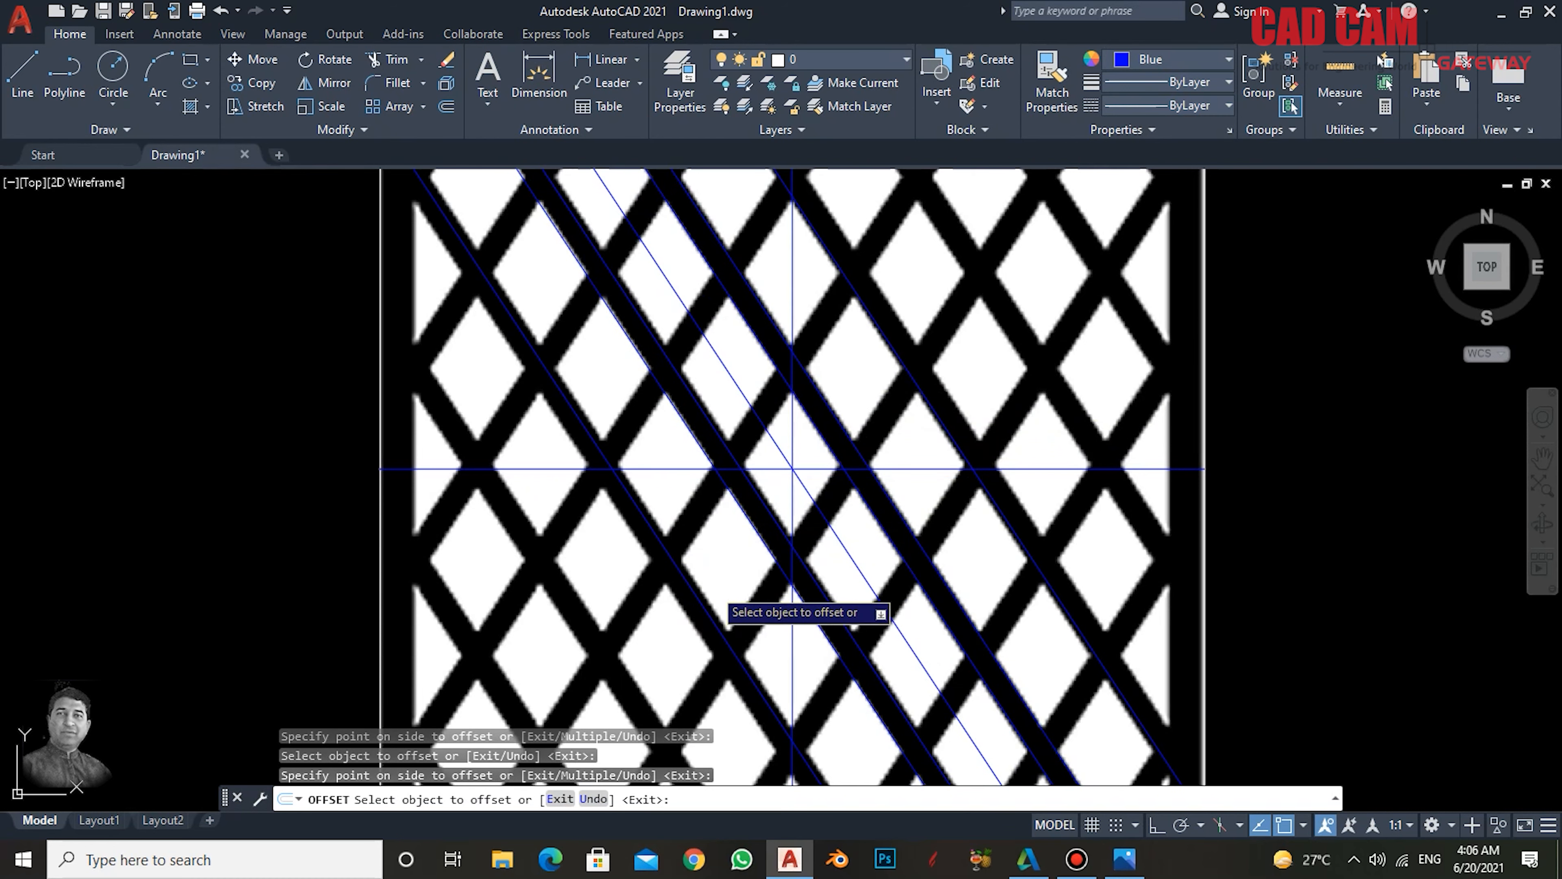
key(Return)
- Offset the two outermost slanted lines outward by 5/8 inch to give the second bar on each side its width
key(Return)
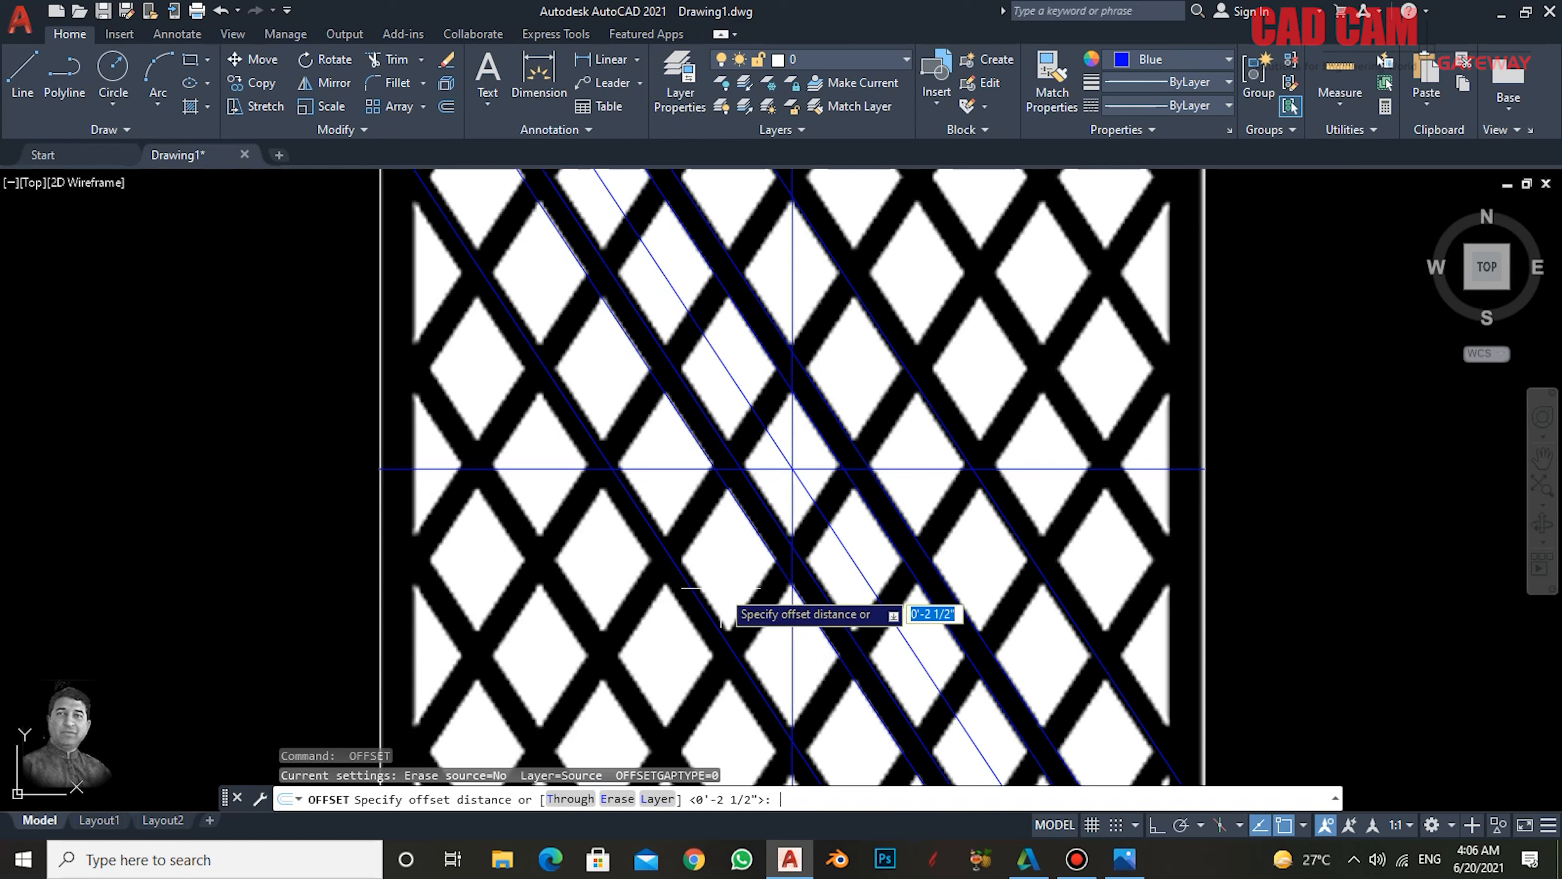
text(5/)
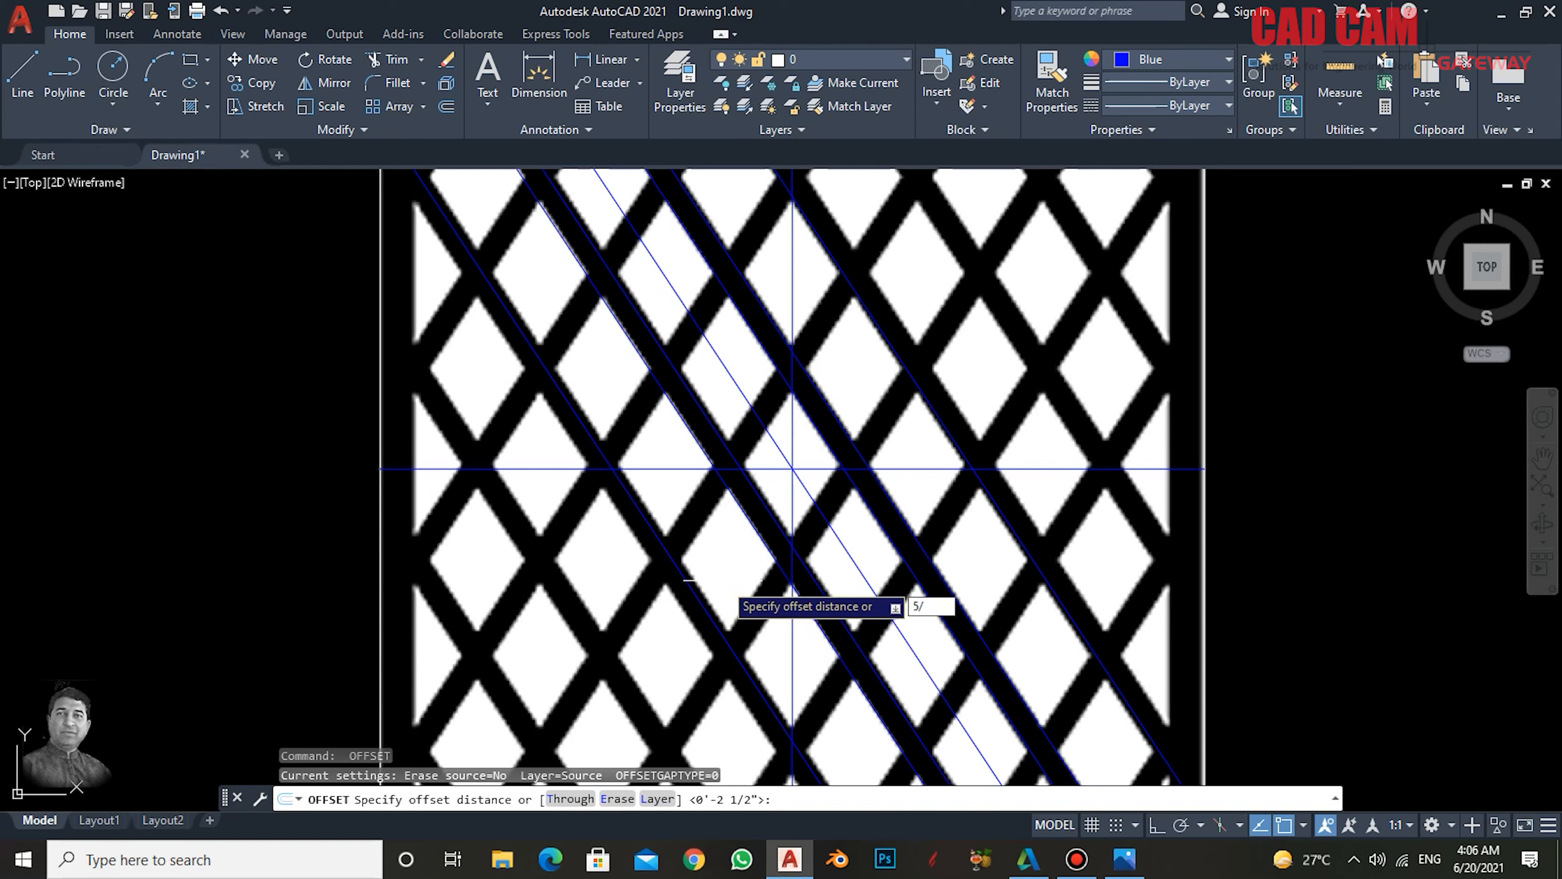
text(8)
key(Return)
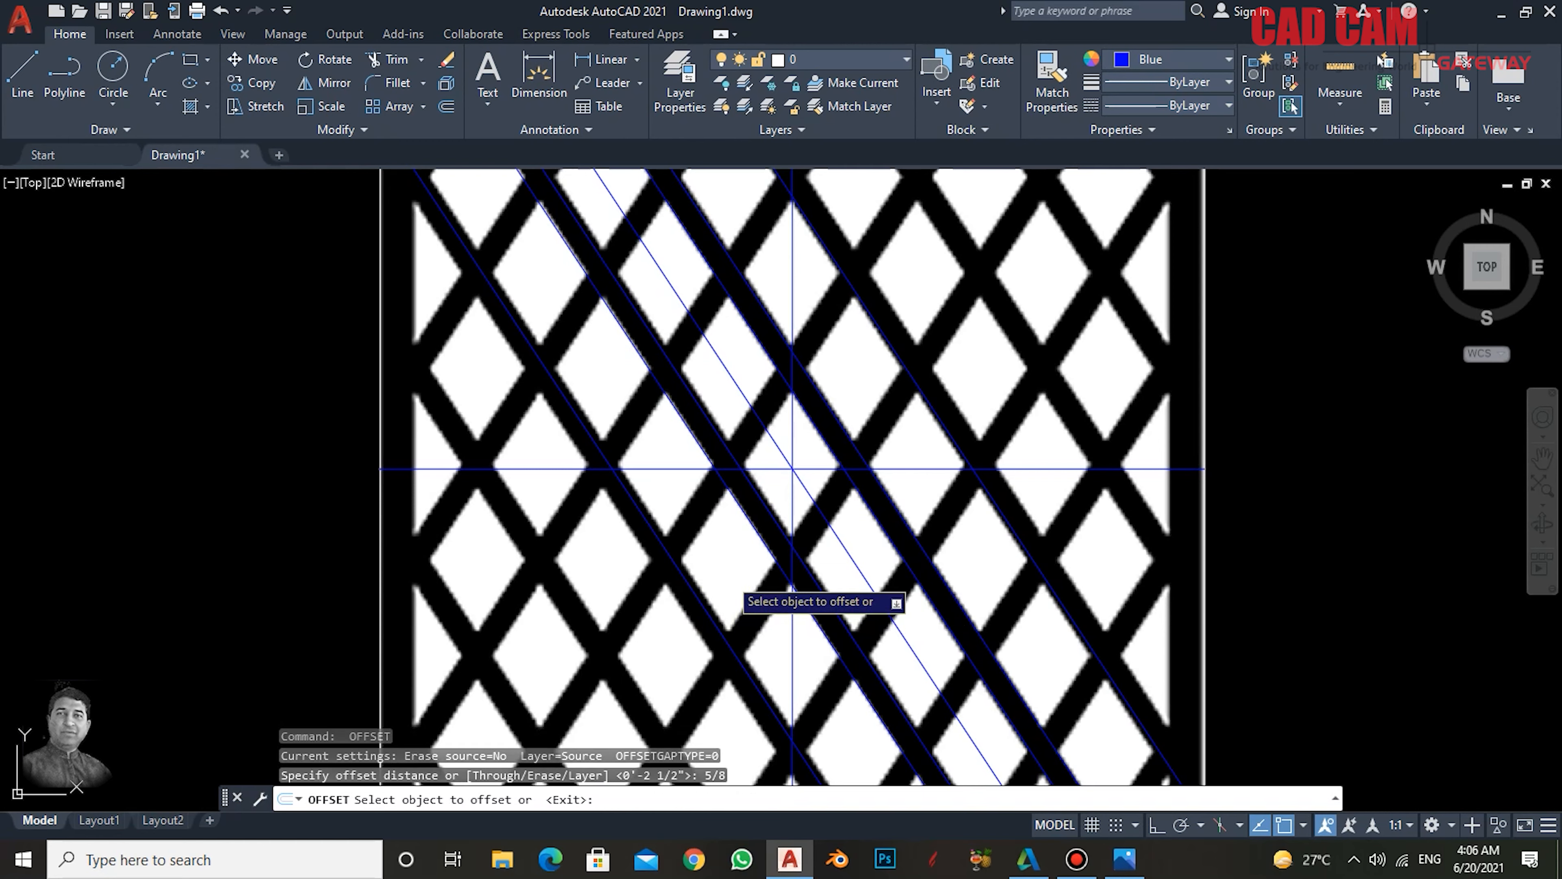
click(950, 430)
click(1033, 409)
click(668, 559)
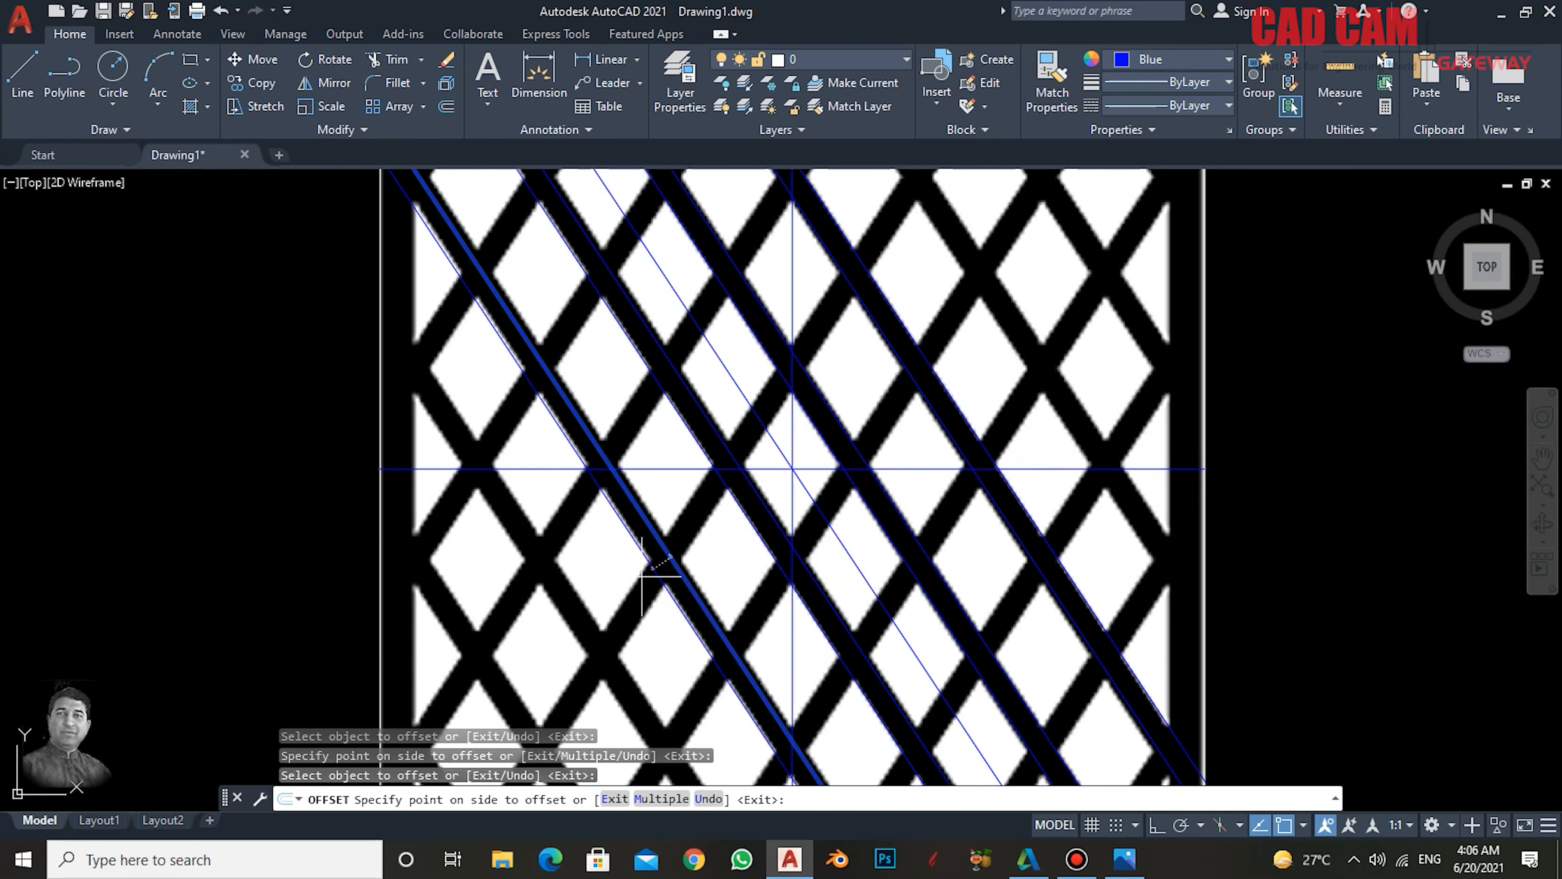
click(641, 575)
key(Return)
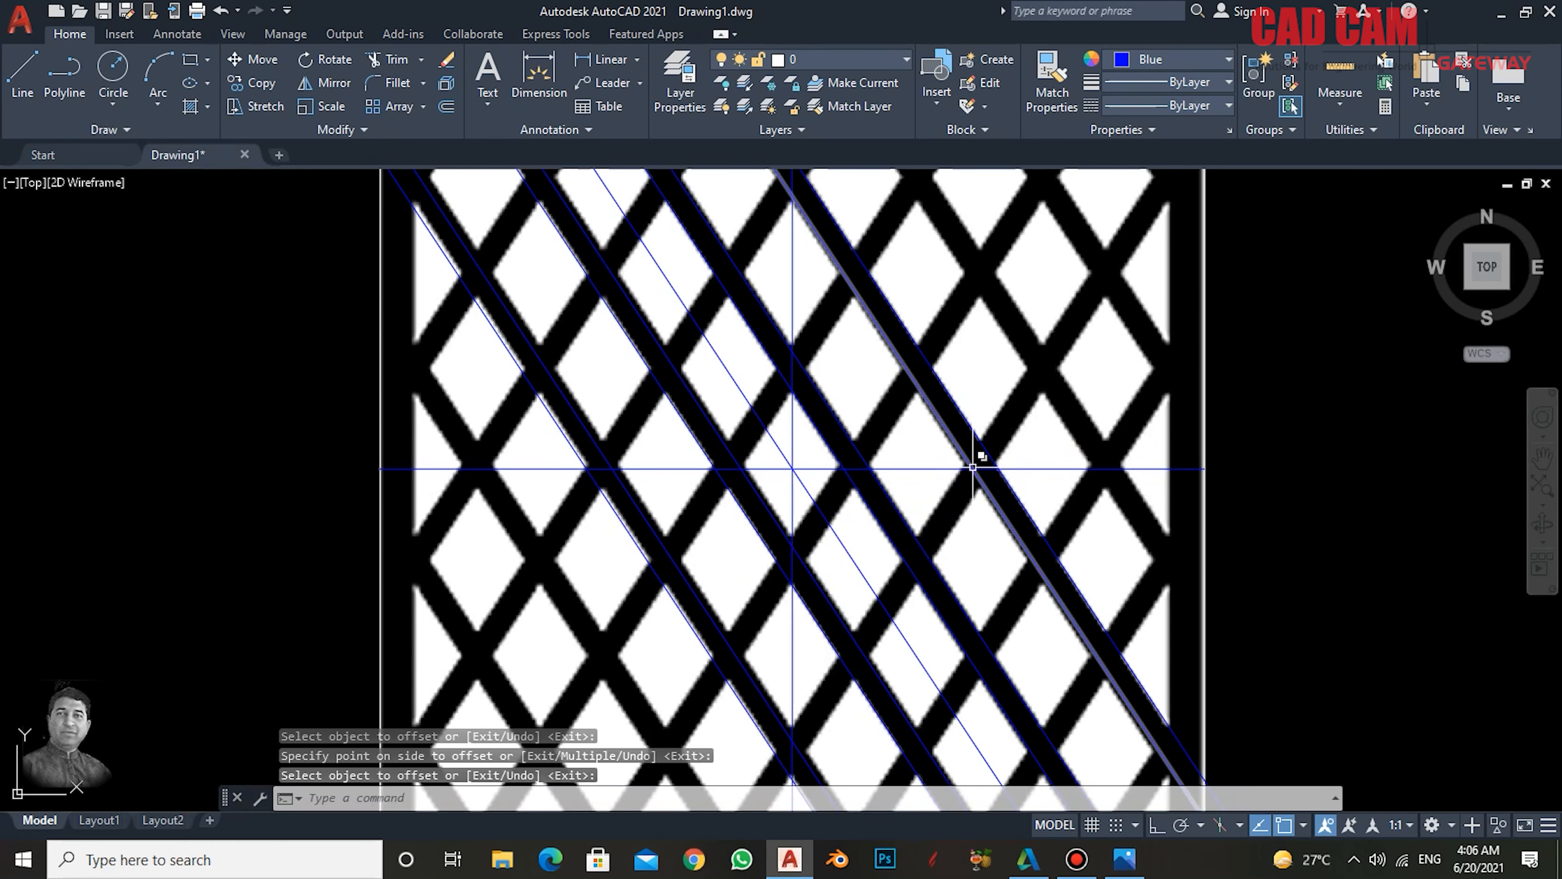
- Offset the outer edge line of the second slanted bar on each side outward by 2.5 inches
key(Return)
text(2.5)
key(Return)
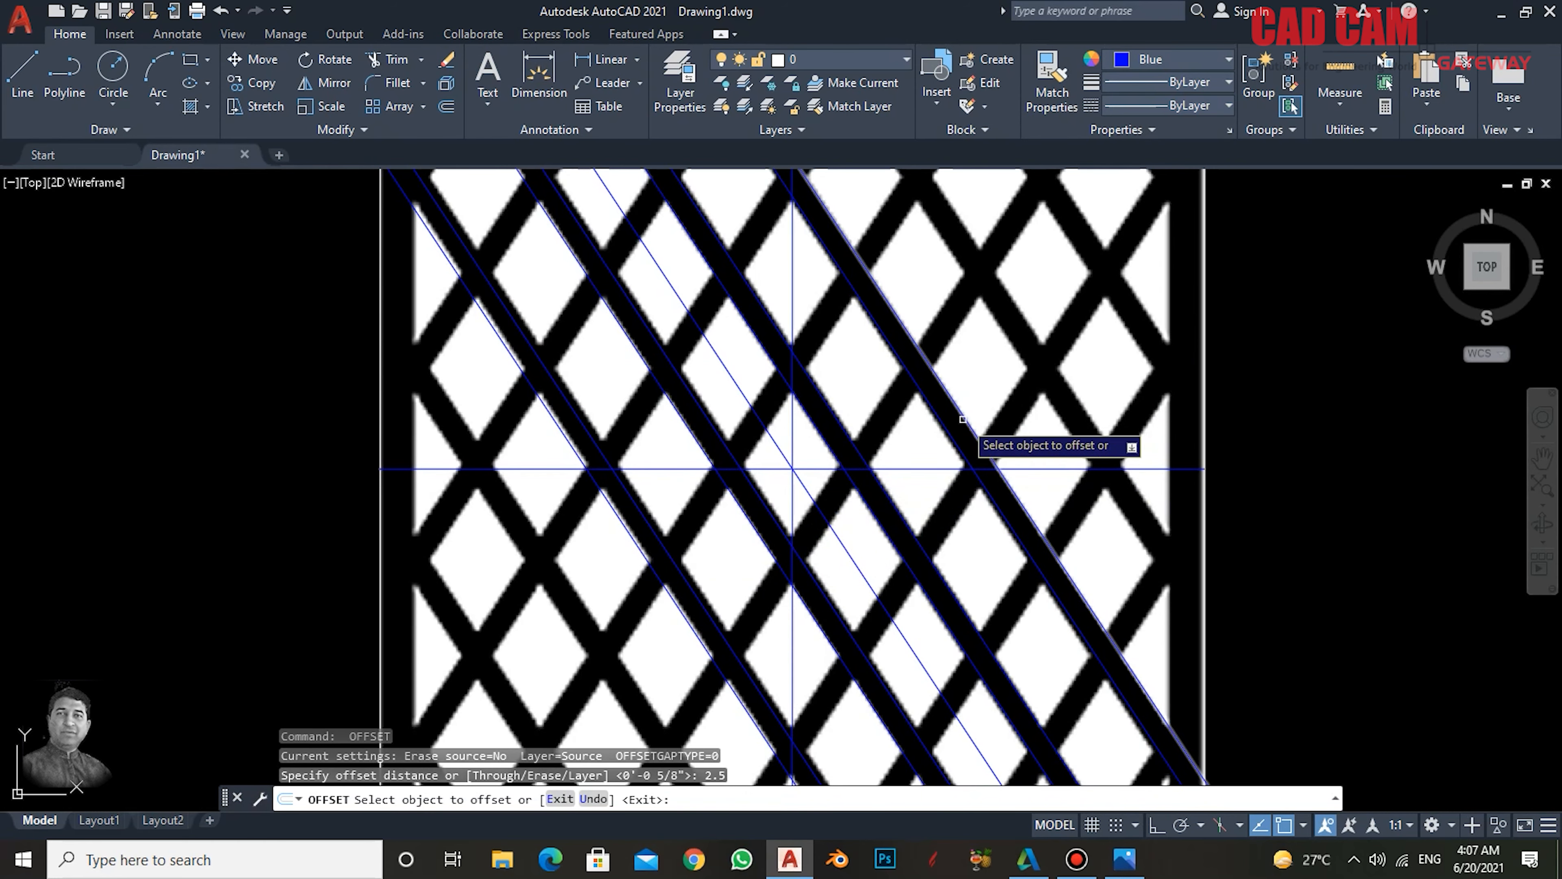
click(962, 418)
click(1070, 376)
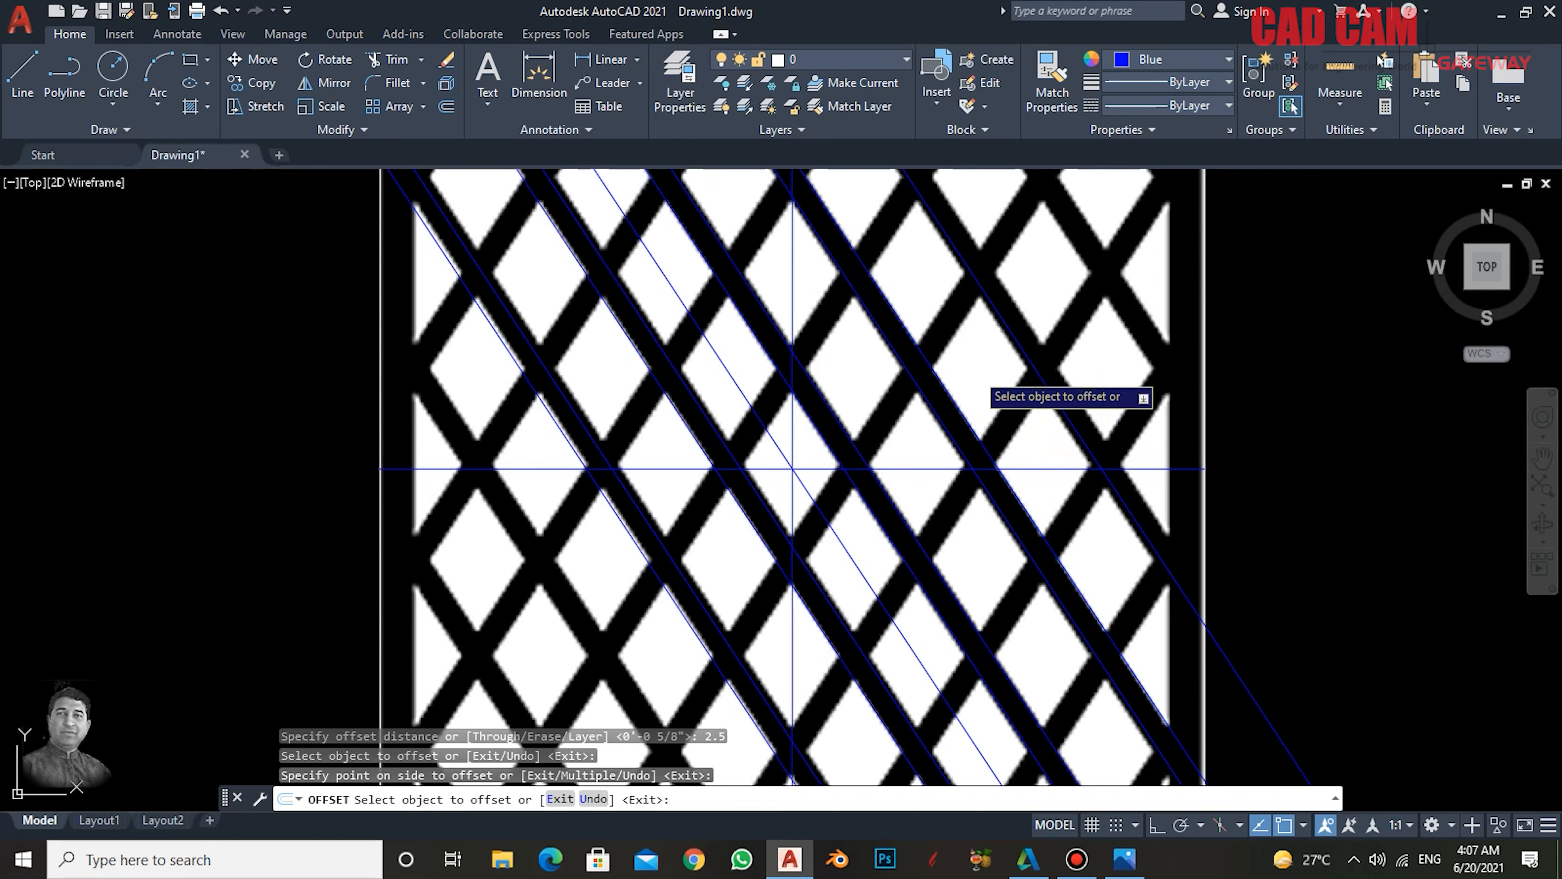
click(619, 519)
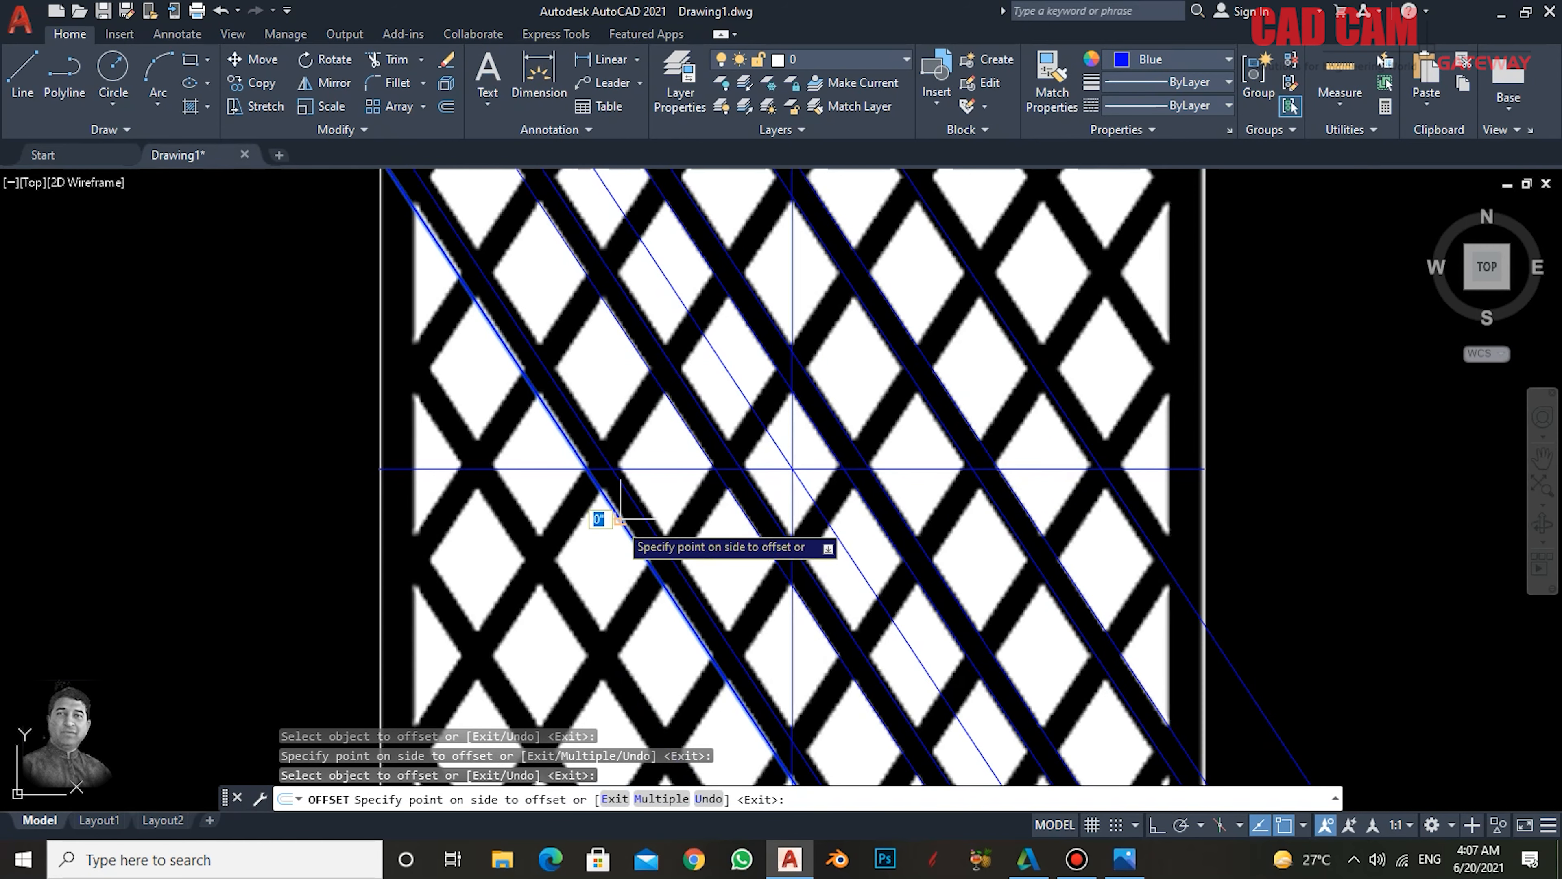
click(512, 588)
key(Return)
- Offset the two outermost slanted lines outward by 5/8 inch to form the third bar on each side
key(Return)
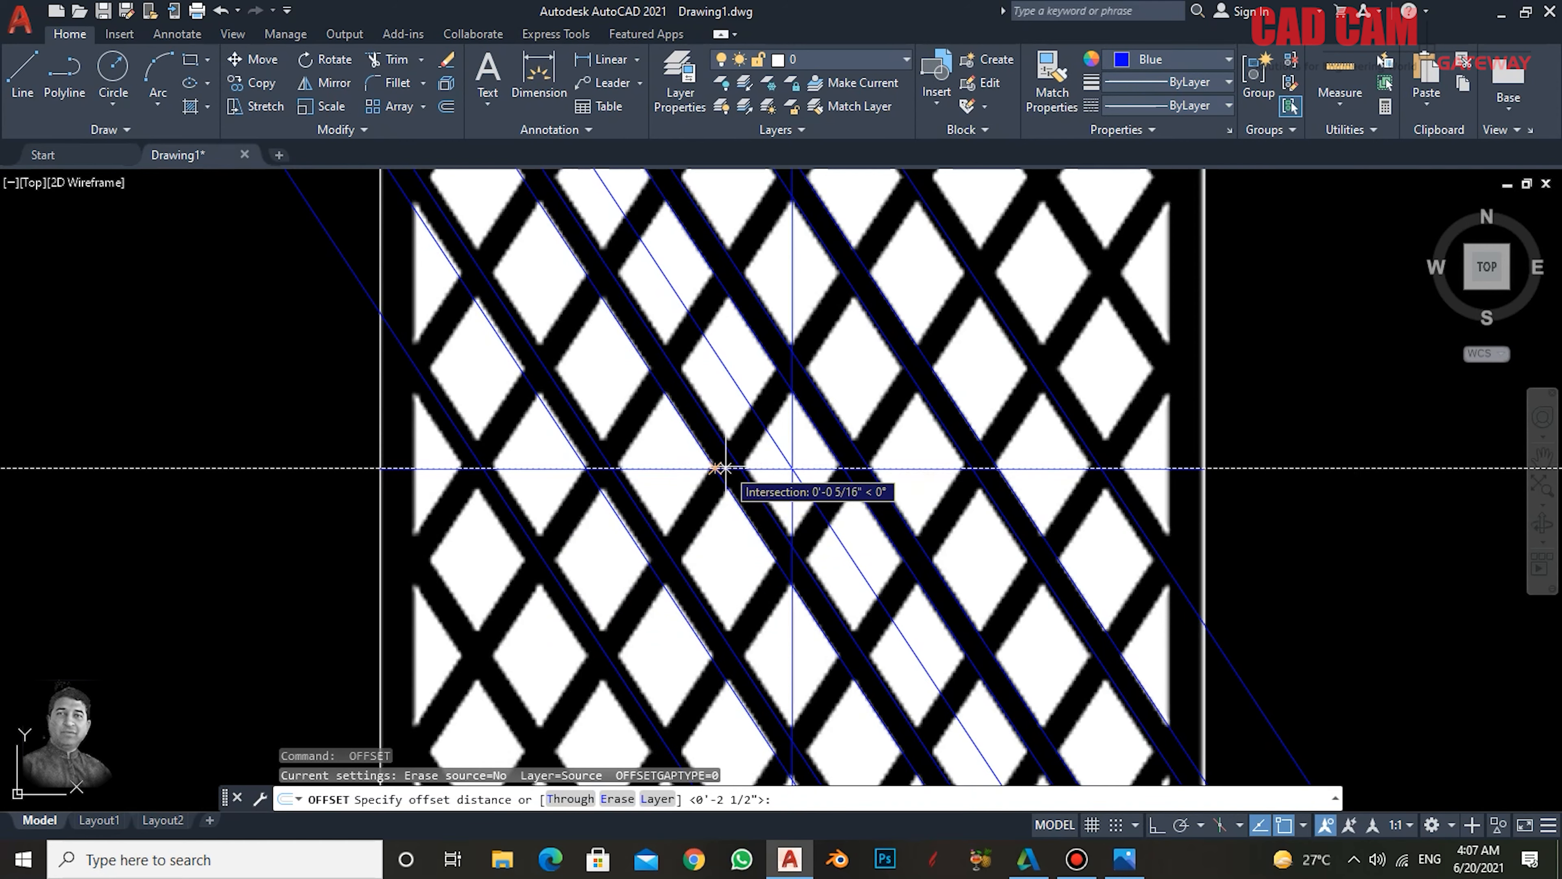
text(5/8)
key(Return)
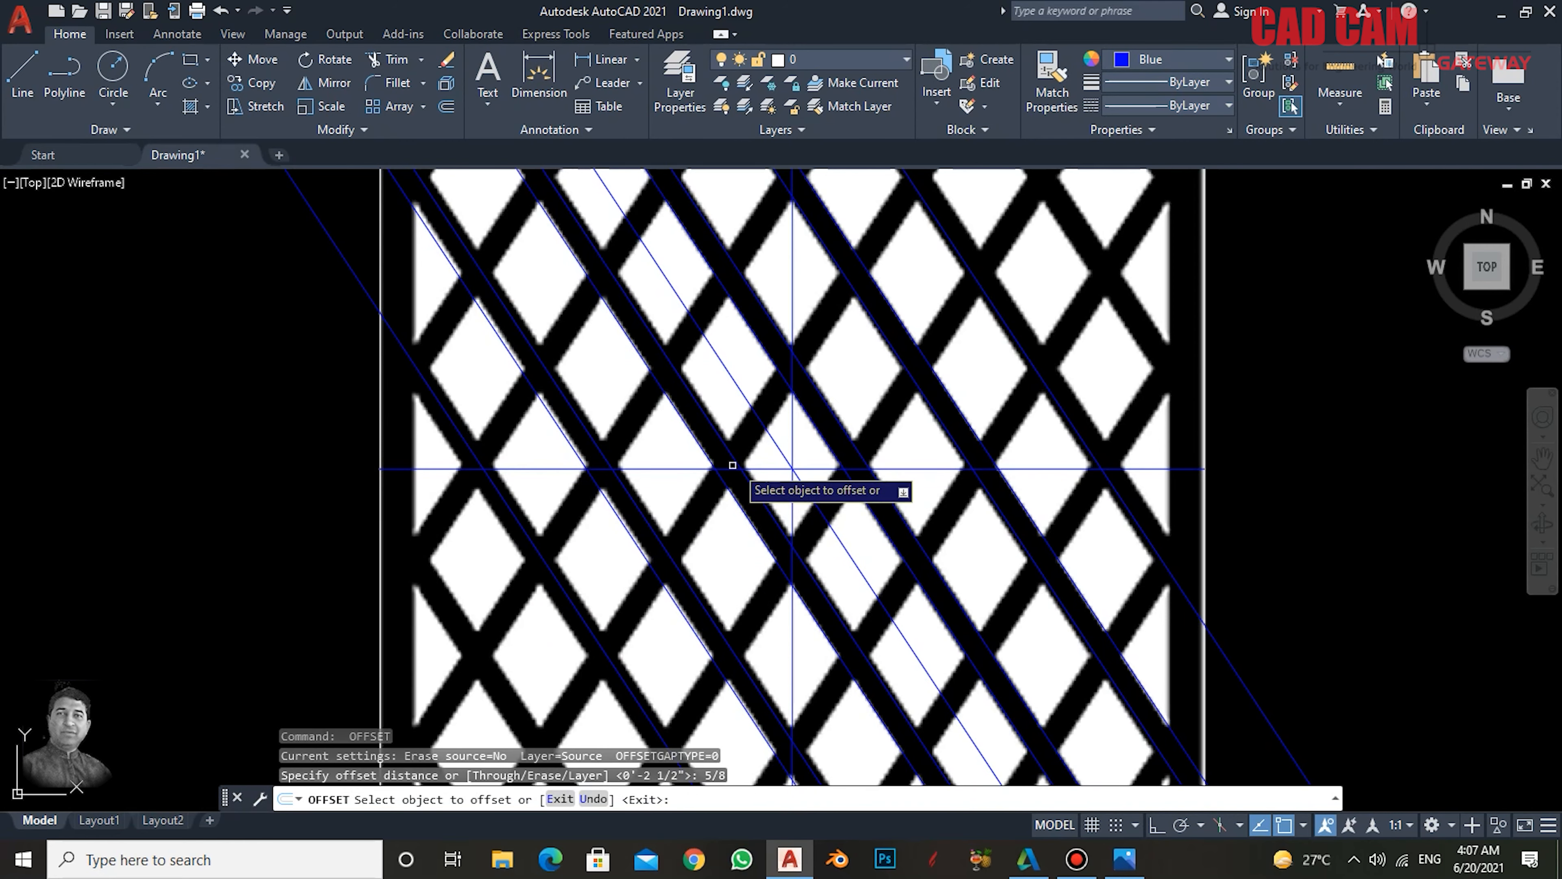
click(1072, 424)
click(1074, 423)
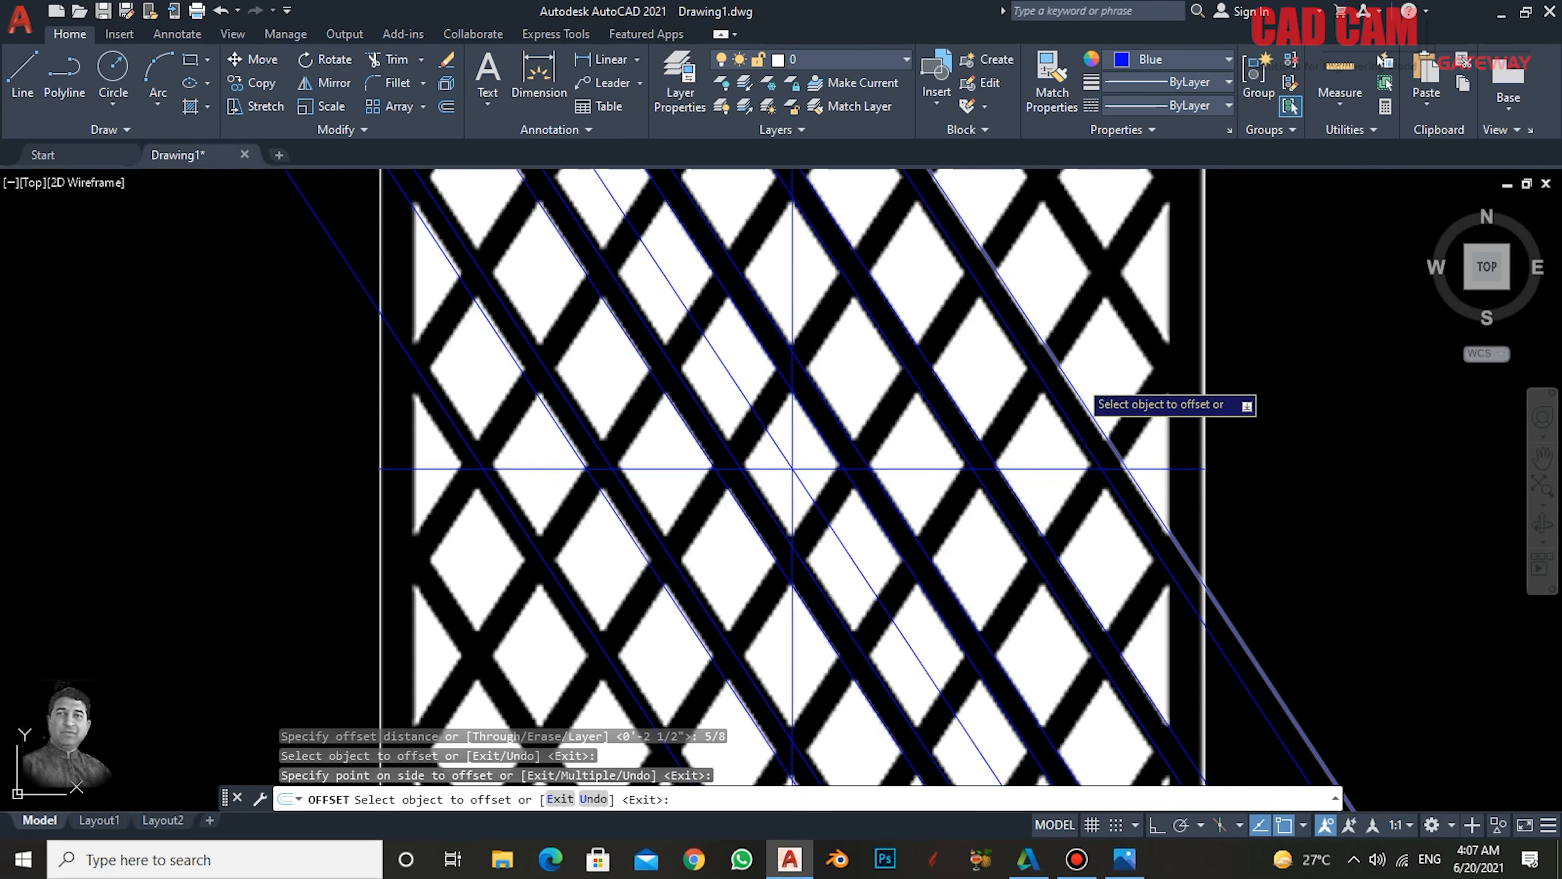
click(525, 561)
click(526, 565)
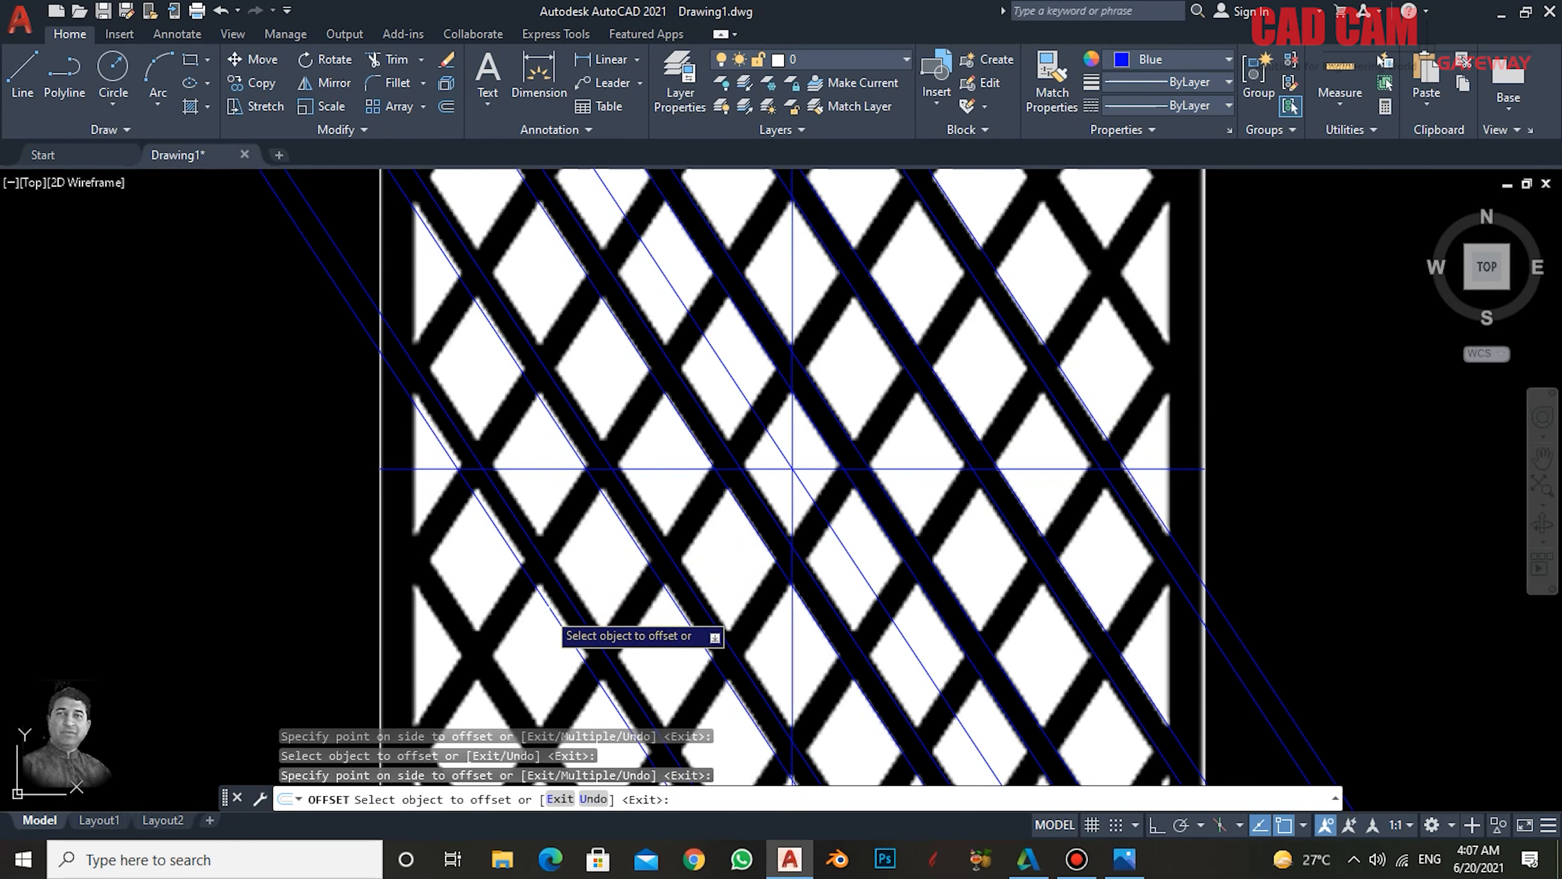
key(Return)
- Offset the outer edge line of the third slanted bar on each side outward by 2.5 inches
key(Return)
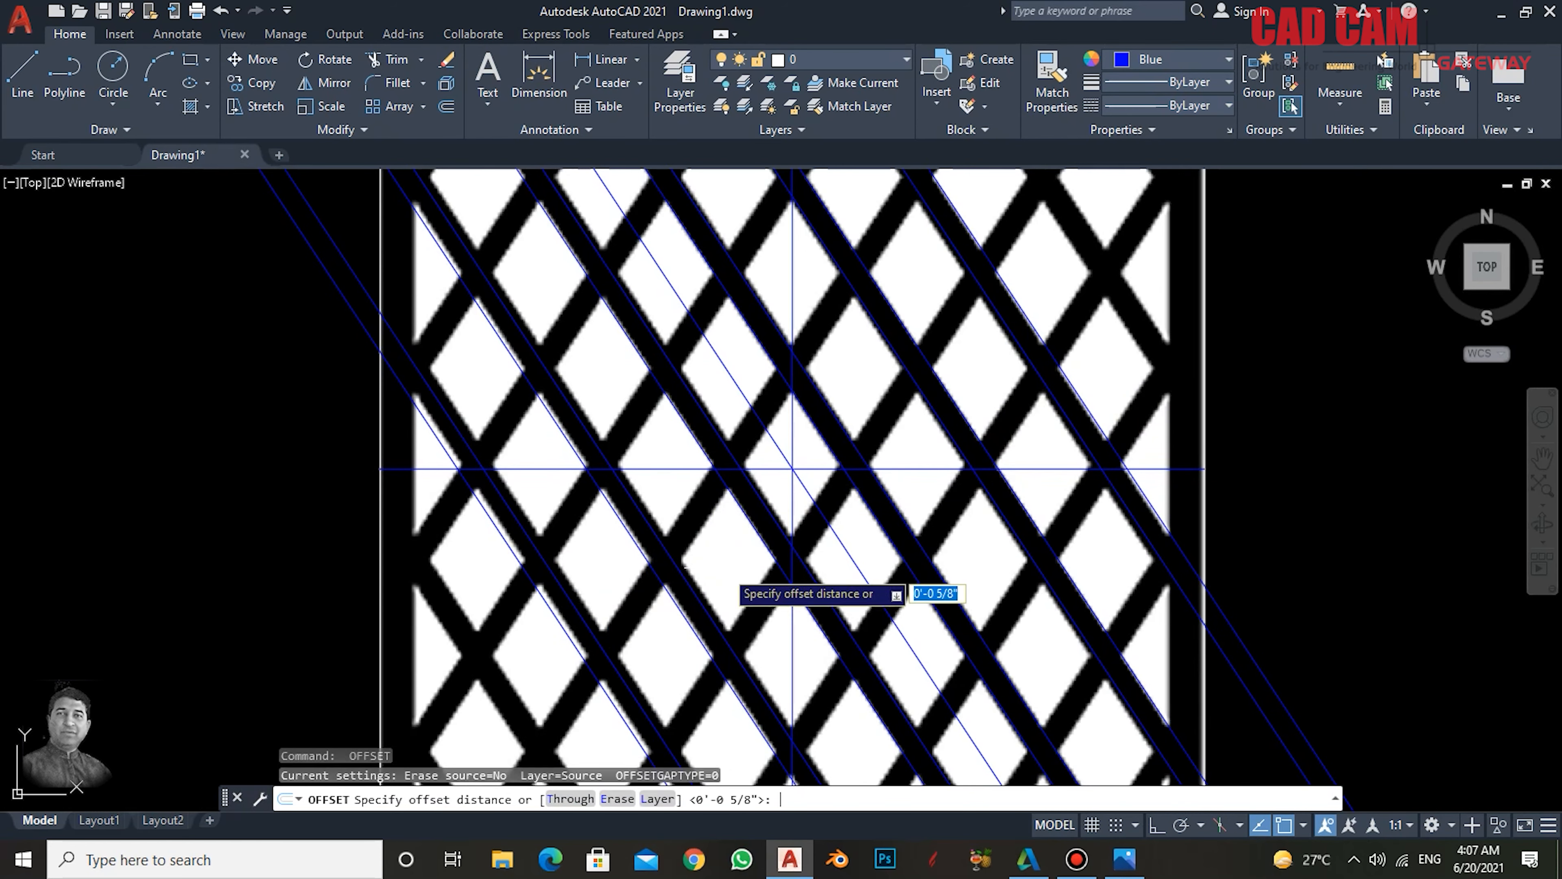
text(2.5)
key(Return)
click(1058, 369)
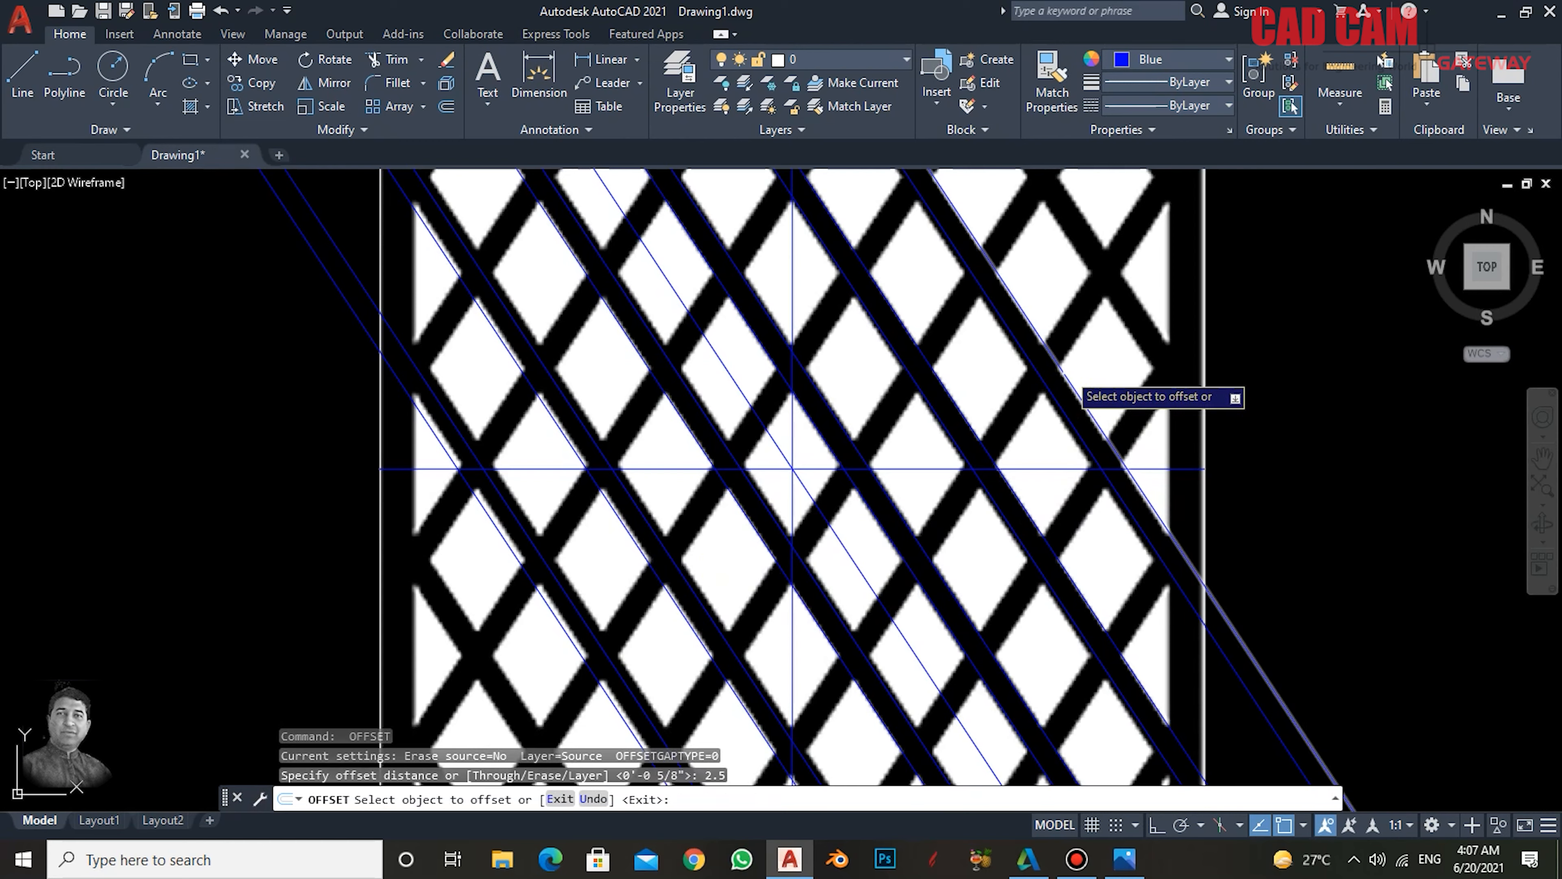
click(1134, 326)
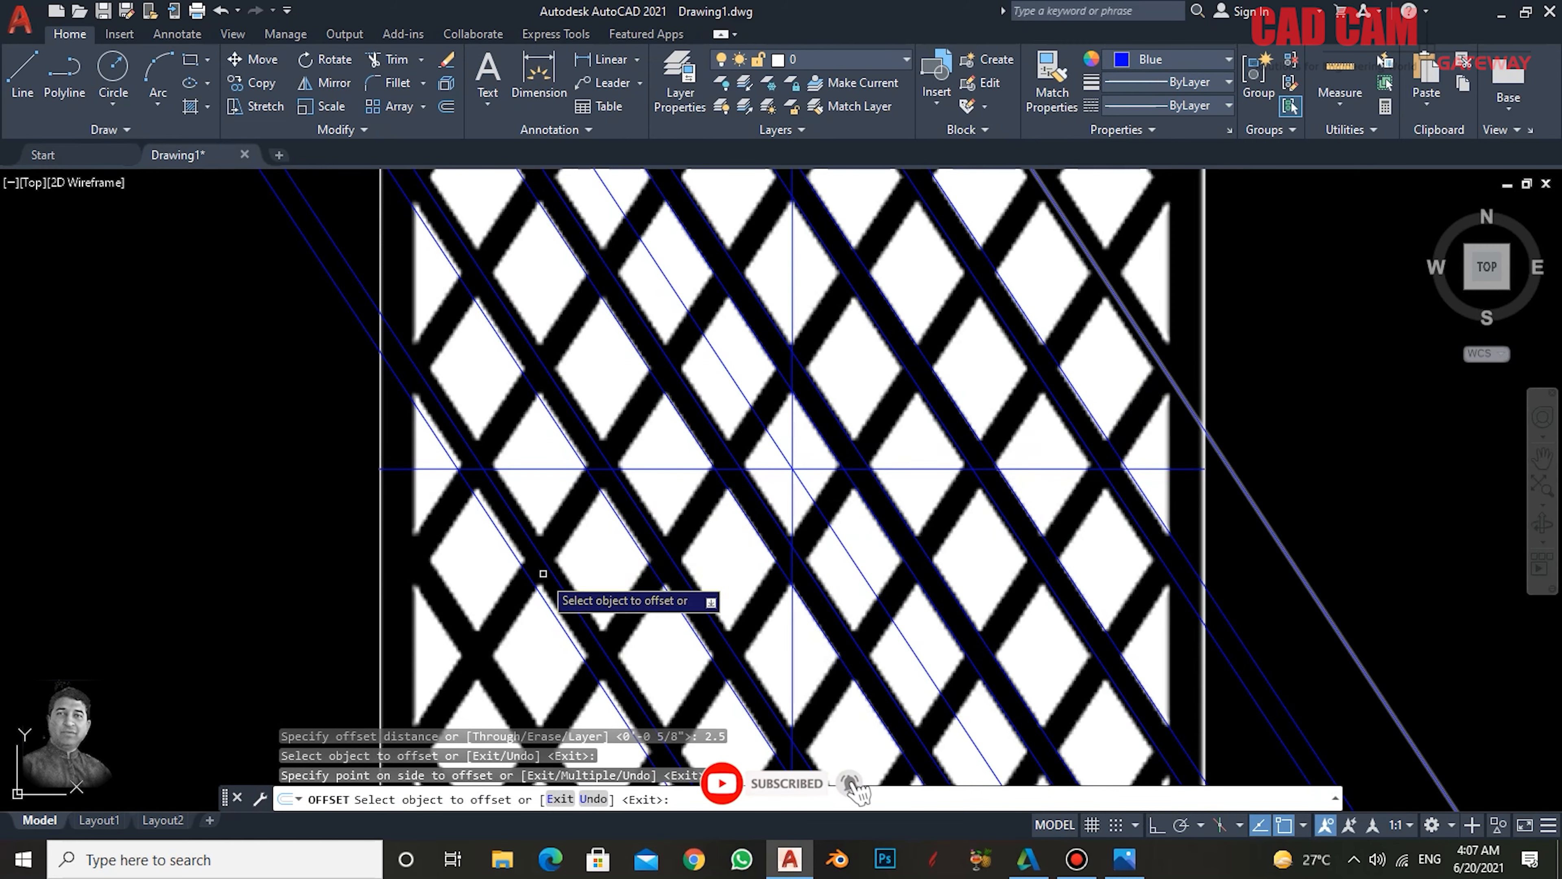
click(527, 570)
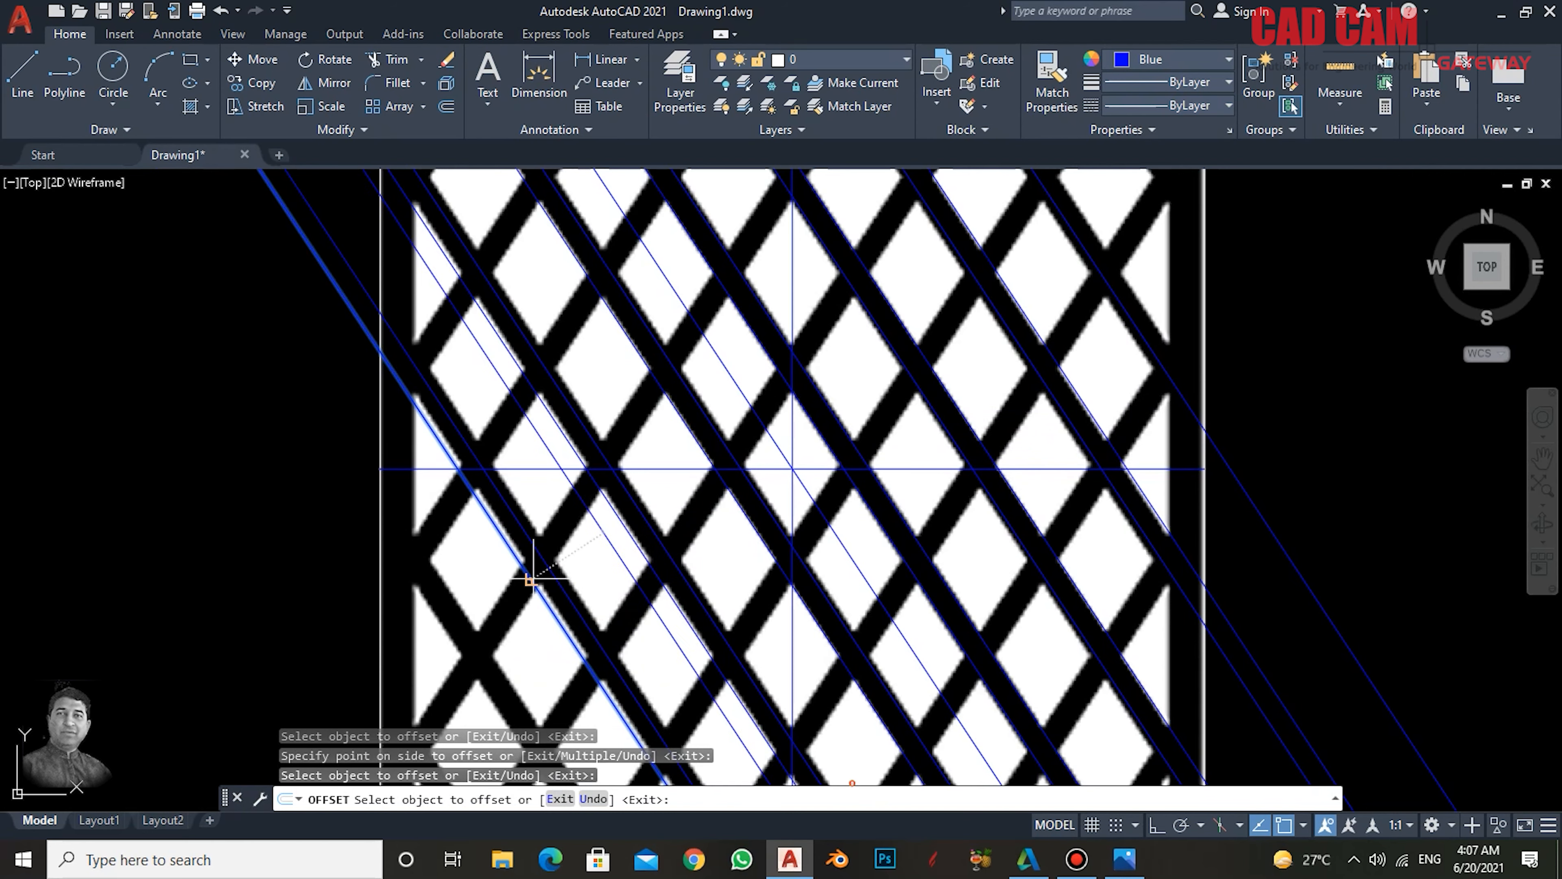
click(497, 628)
key(Return)
- Offset the two outermost slanted lines outward by 5/8 inch to form the fourth bar on each side
key(Return)
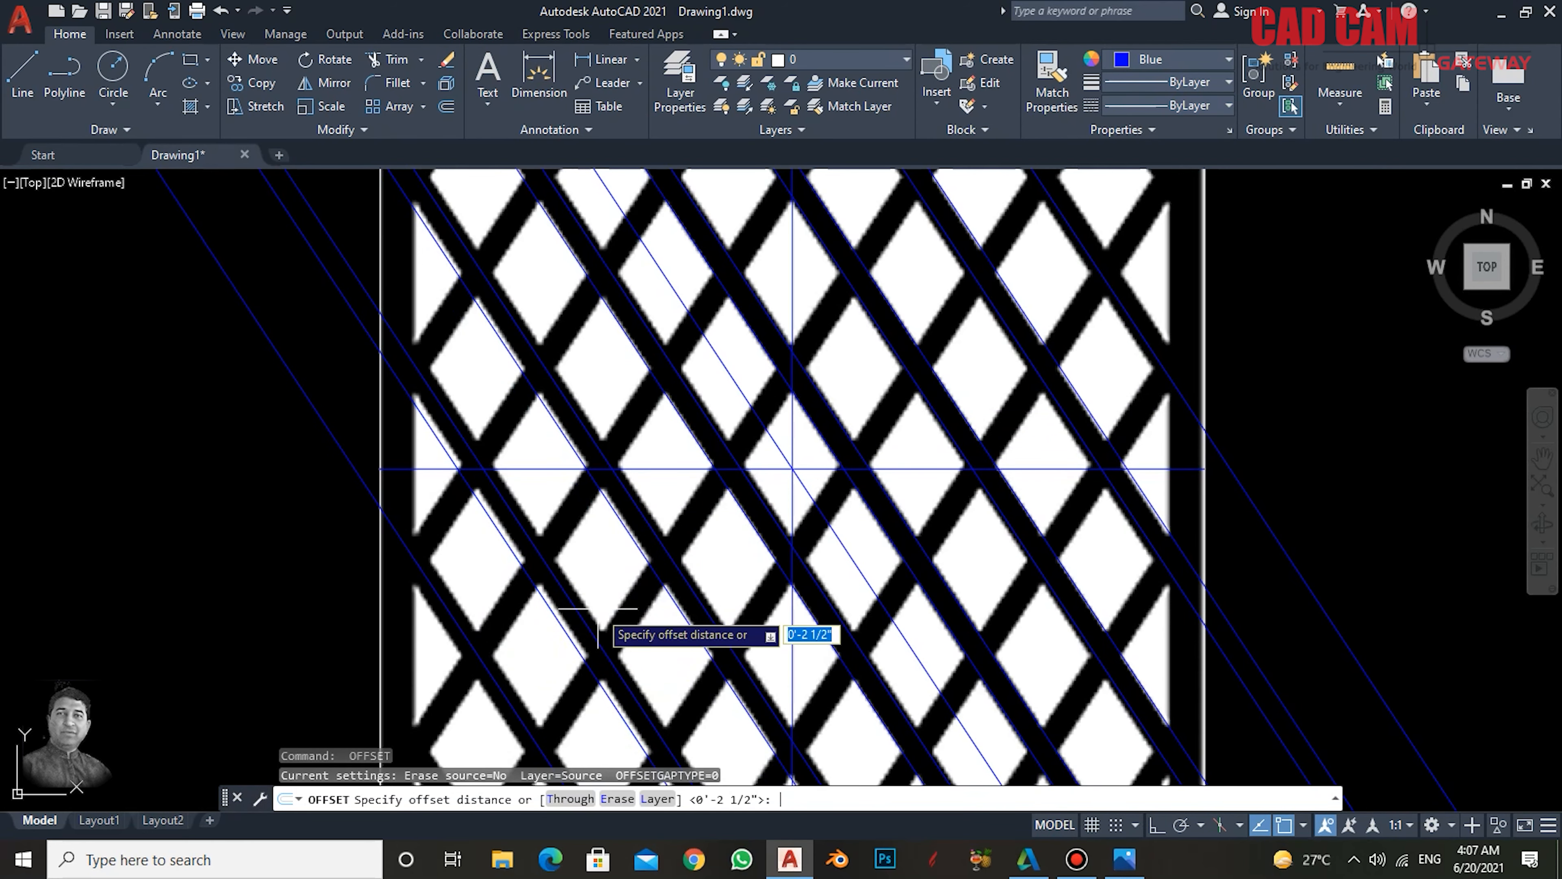
text(5/8)
key(Return)
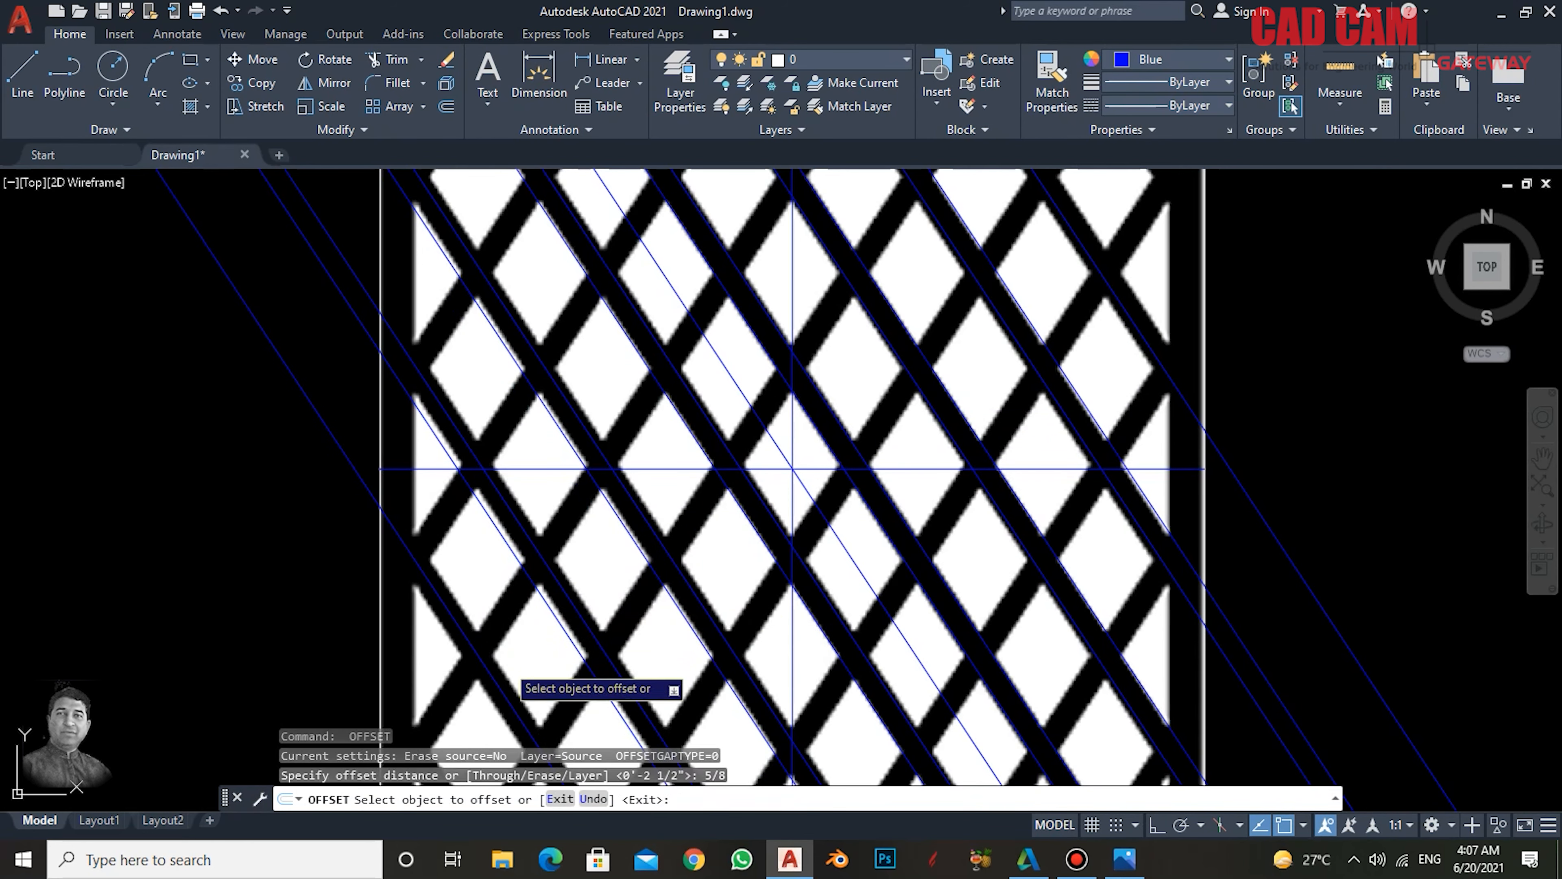
click(492, 678)
click(471, 676)
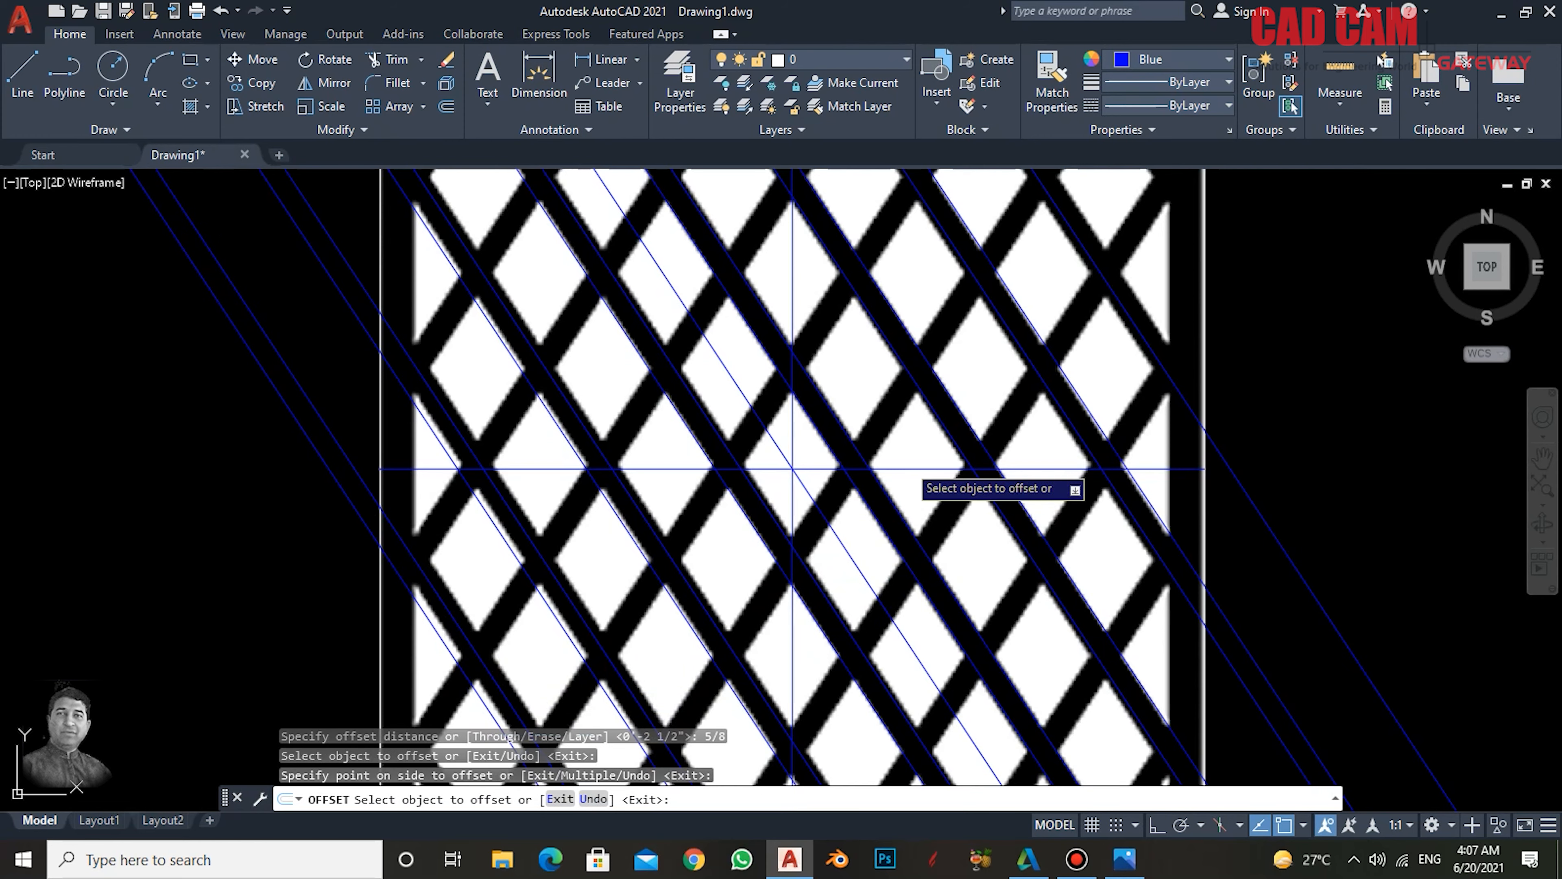
click(1105, 280)
click(1106, 280)
scroll(1105, 278, down, 4)
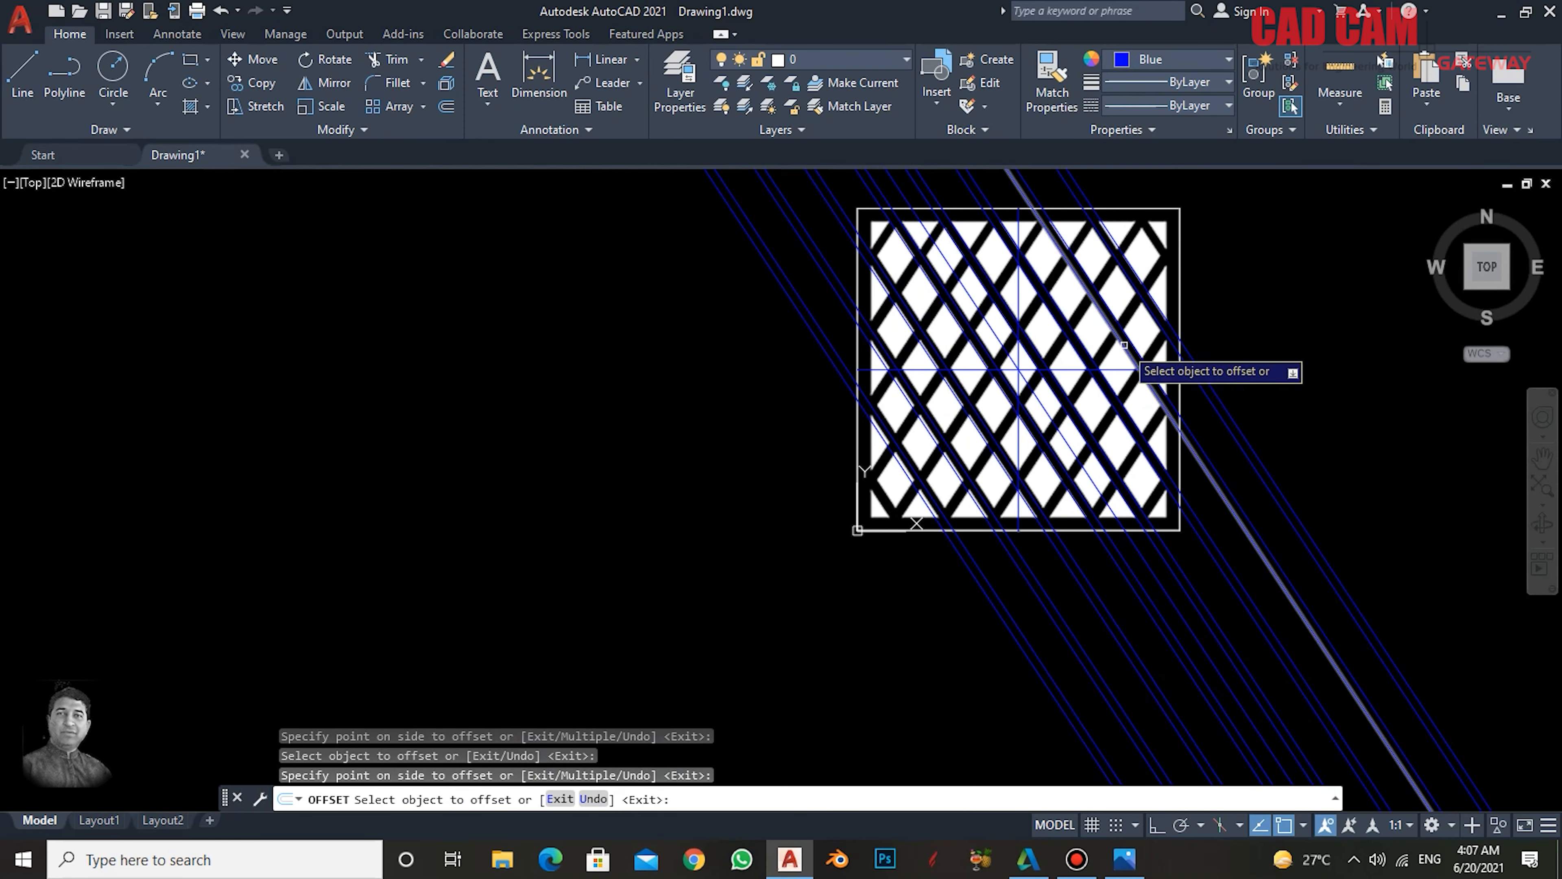
scroll(1123, 221, up, 2)
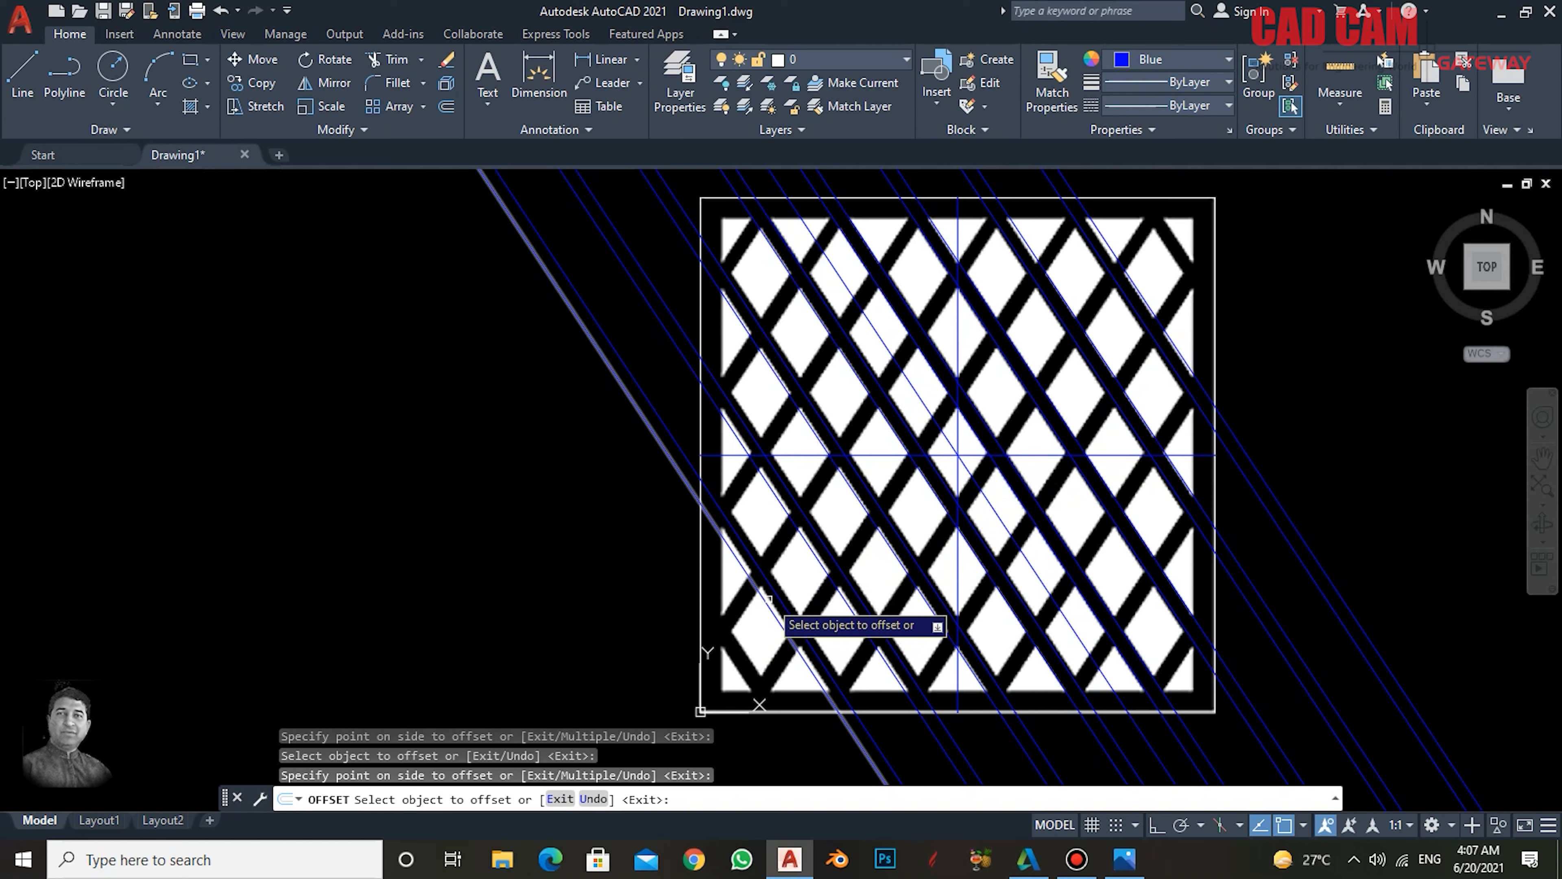
key(Return)
- Offset the outer edge line of the fourth slanted bar on each side outward by 2.5 inches
key(Return)
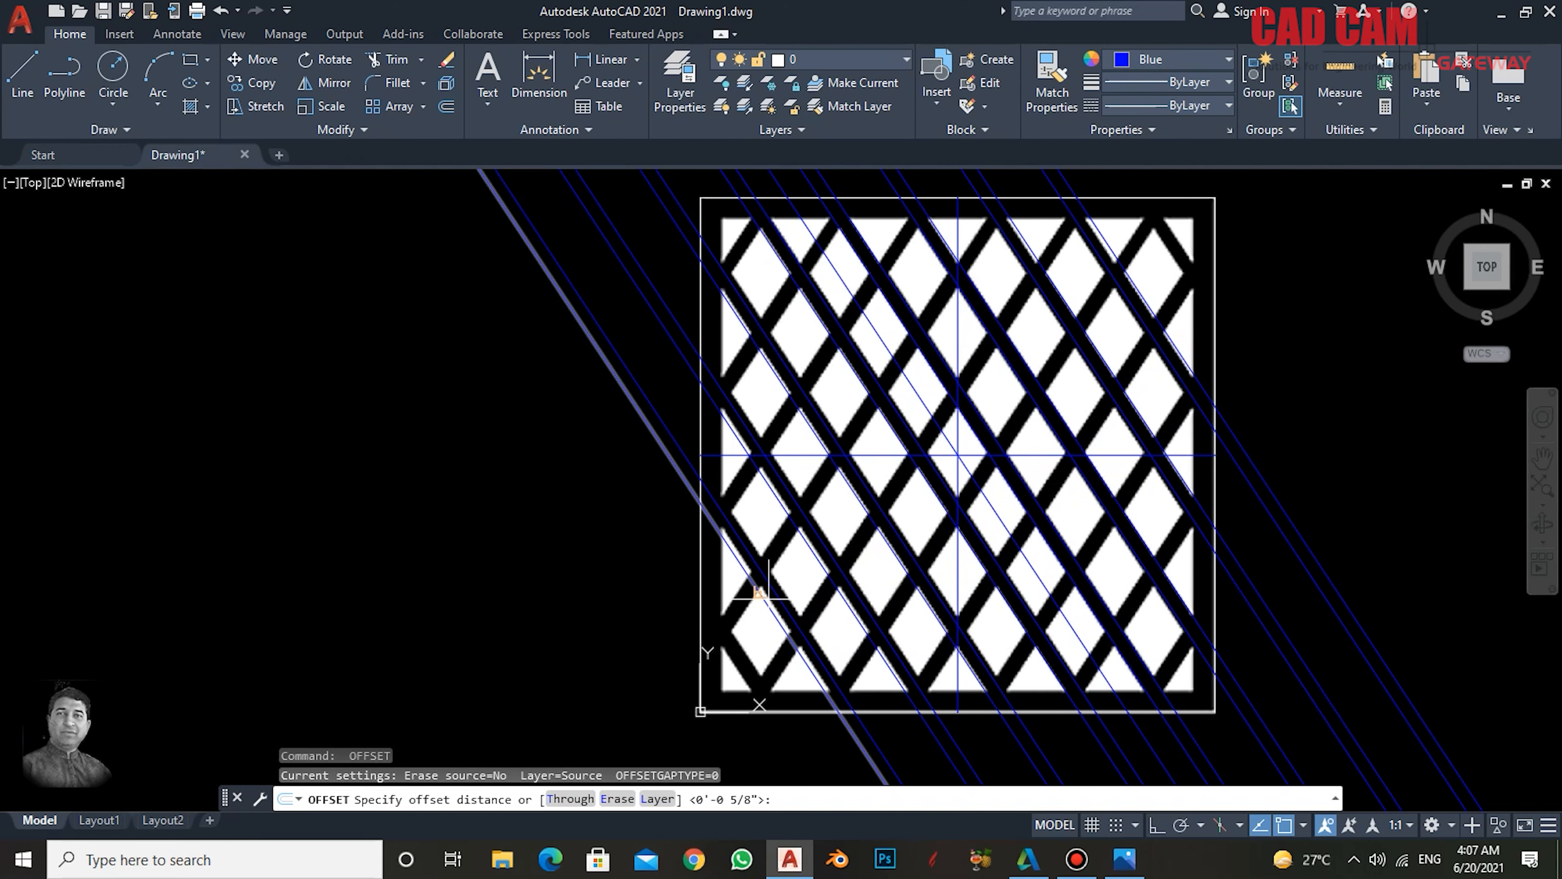
text(2.5)
key(Return)
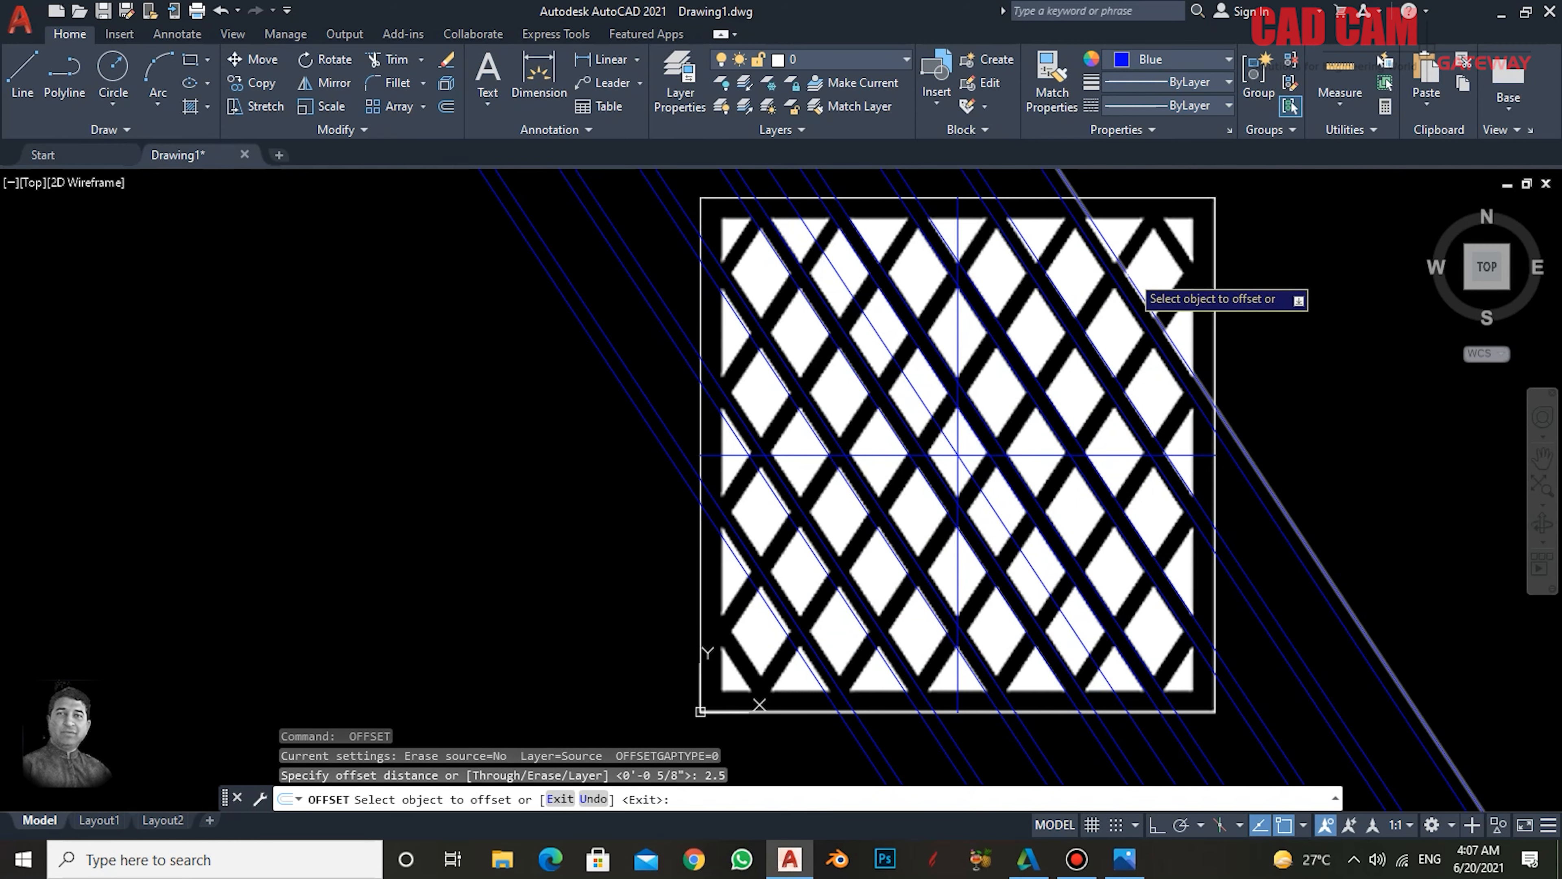
click(1129, 275)
click(1218, 250)
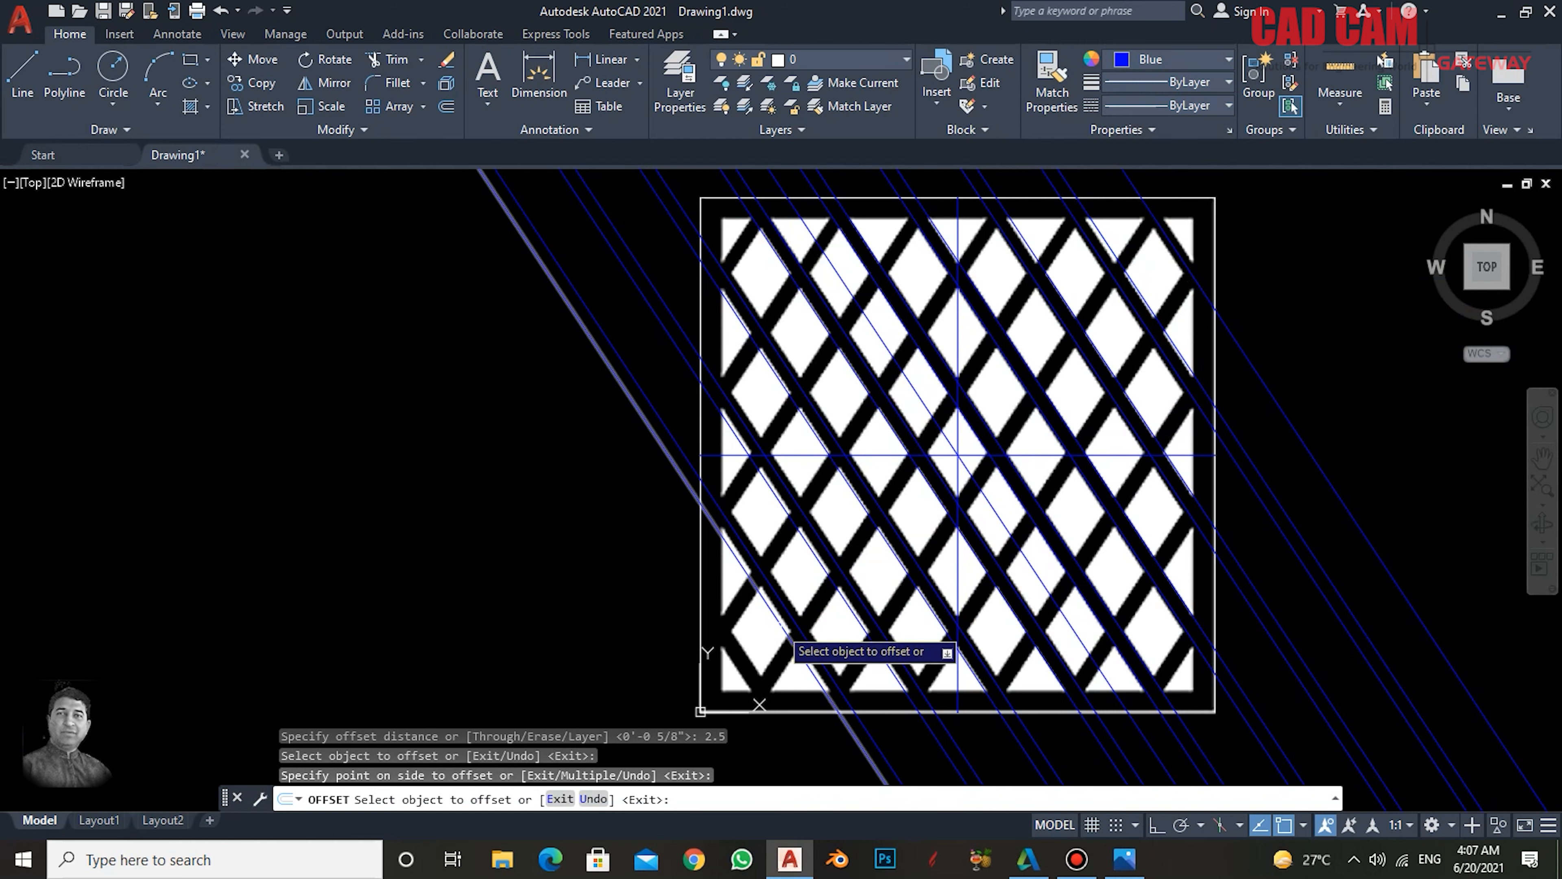
click(785, 621)
click(707, 661)
key(Return)
- Offset the two outermost slanted lines outward by 5/8 inch to form the fifth bar on each side
key(Return)
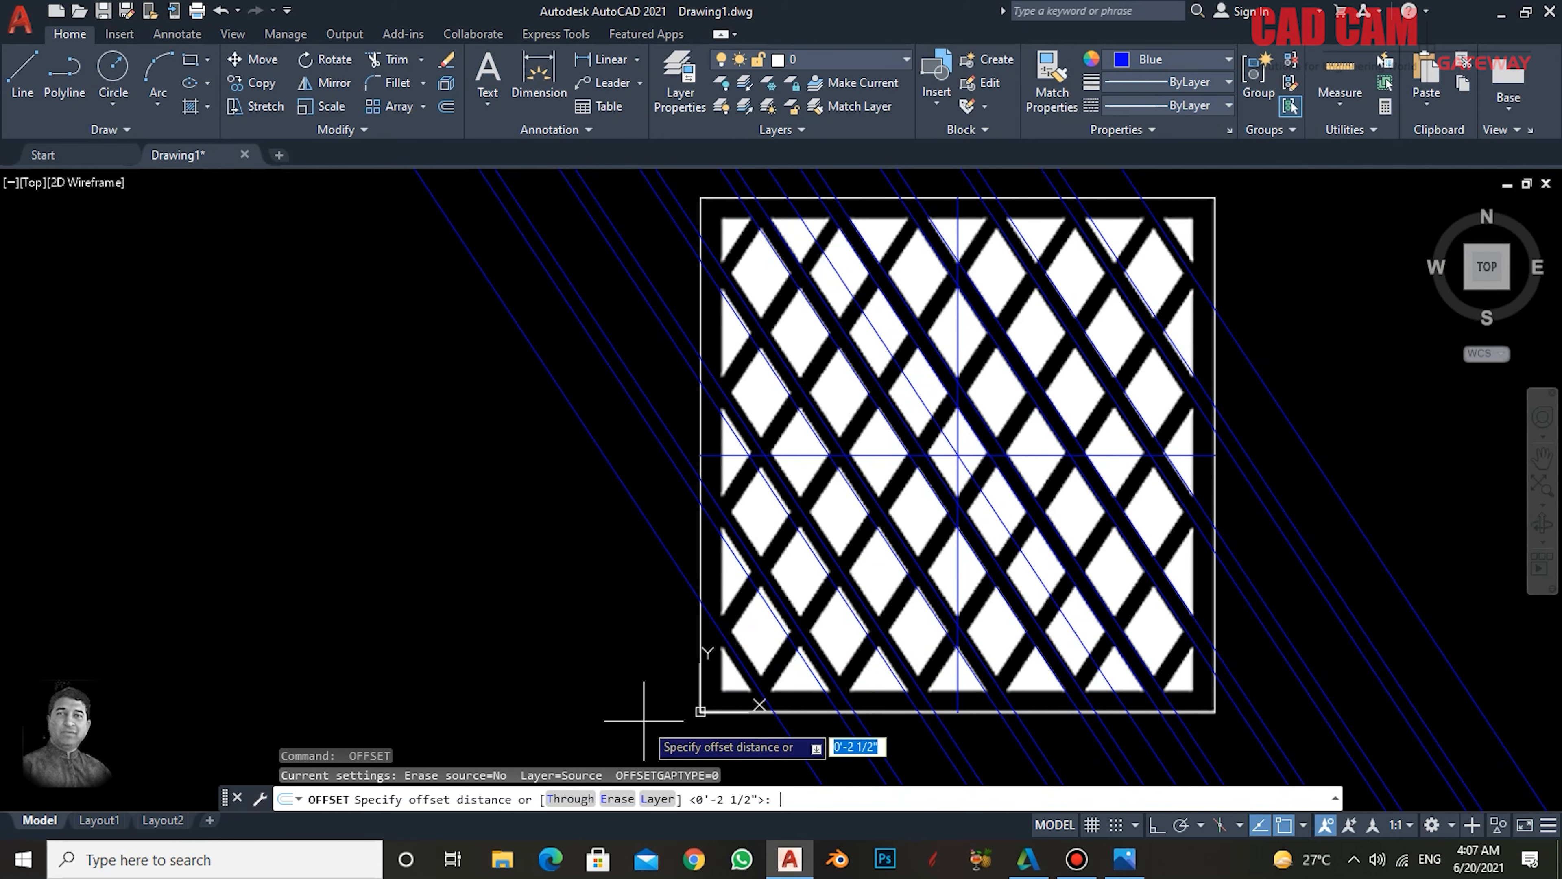
text(5/8)
key(Return)
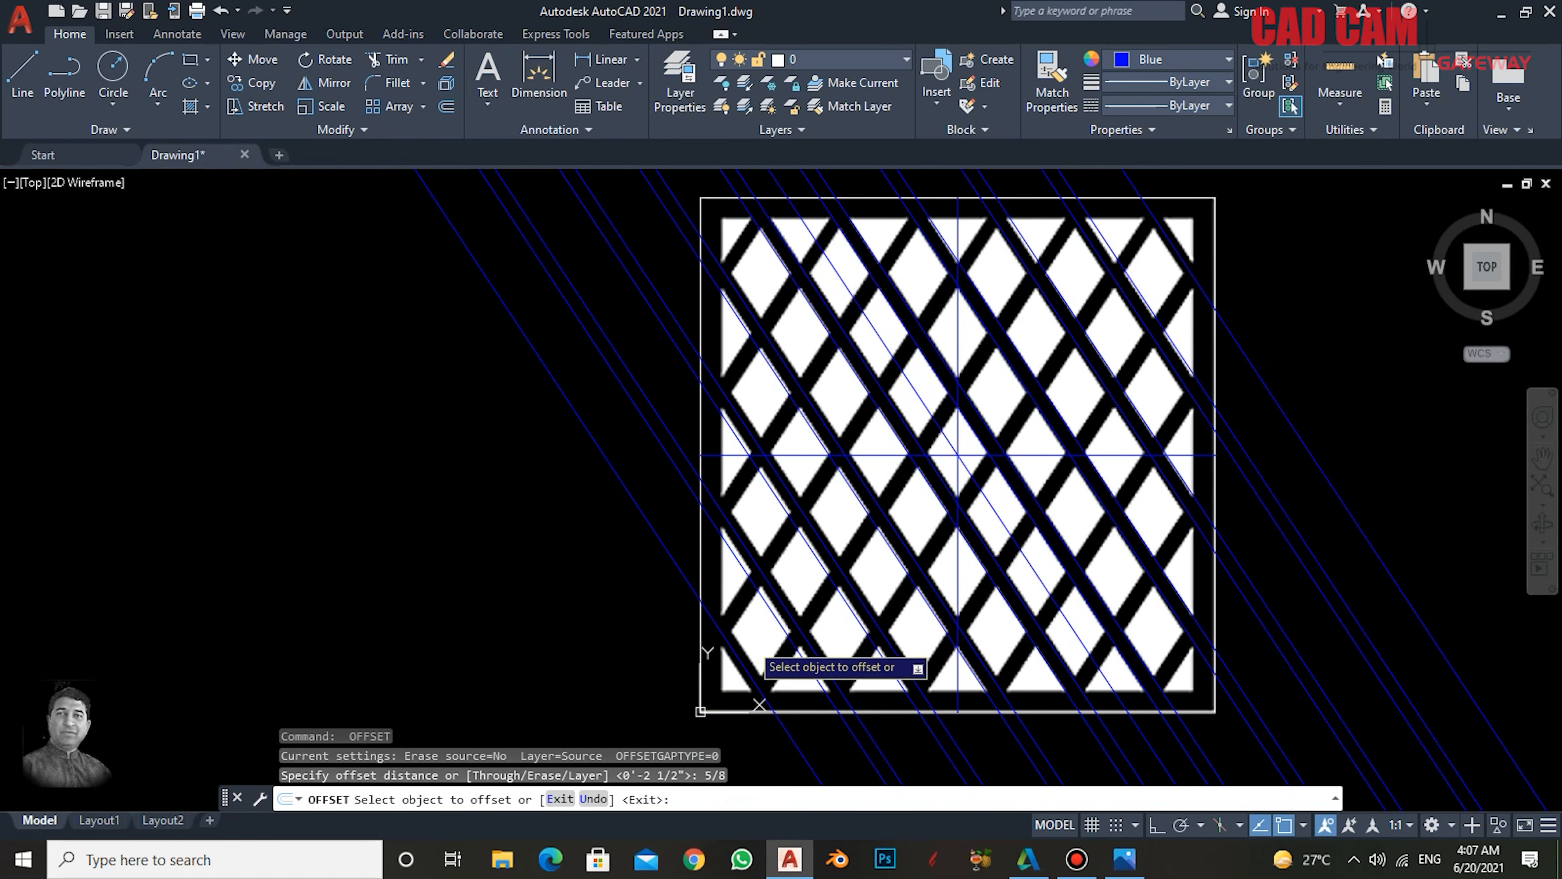
click(732, 658)
click(615, 673)
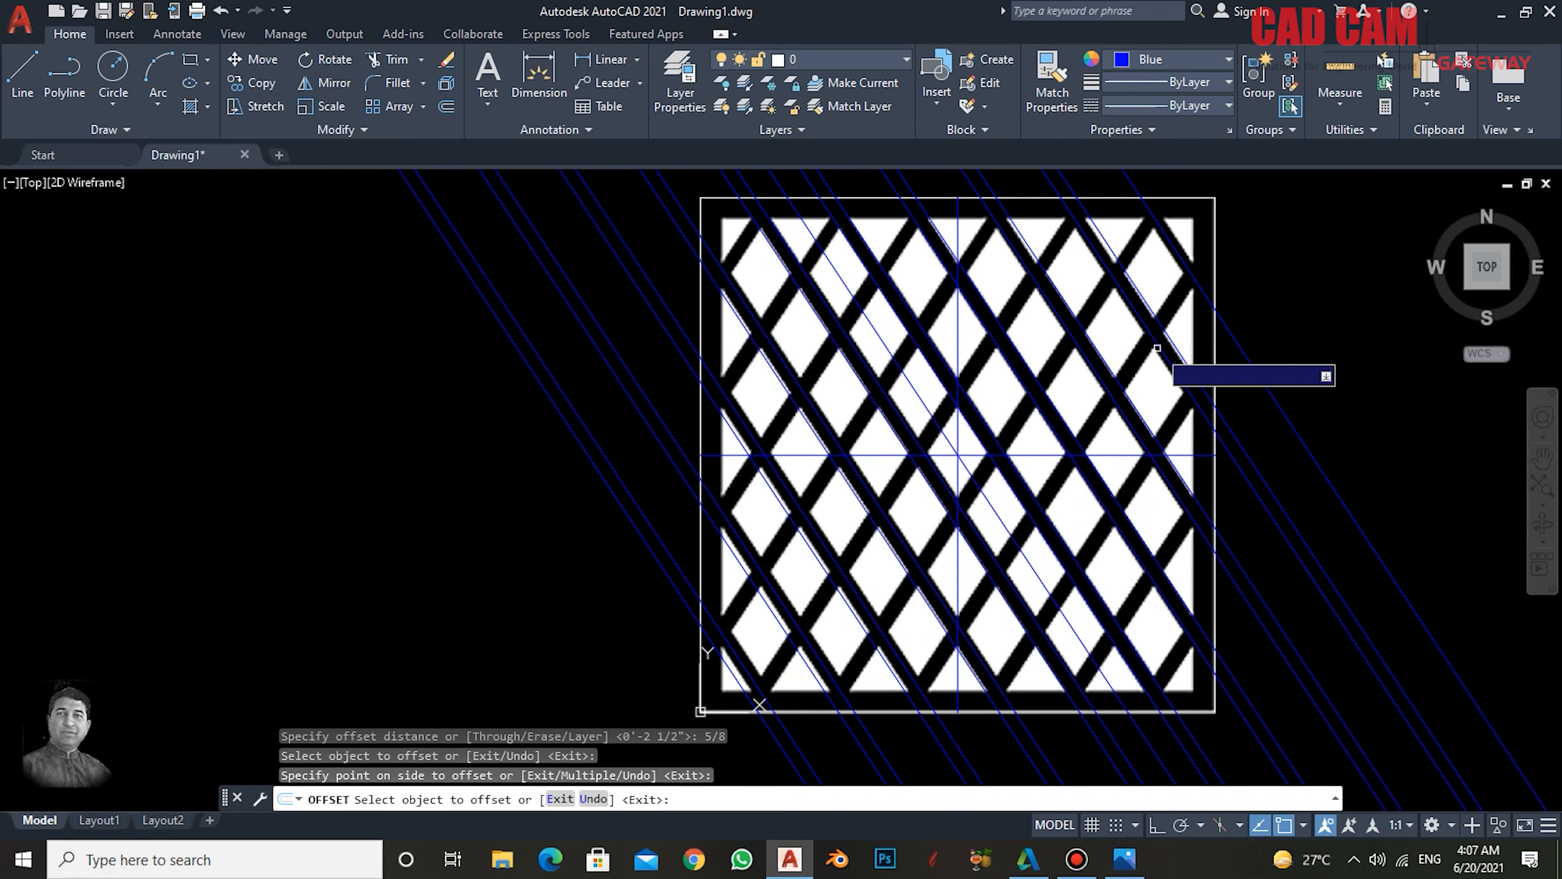
click(1182, 249)
click(1313, 280)
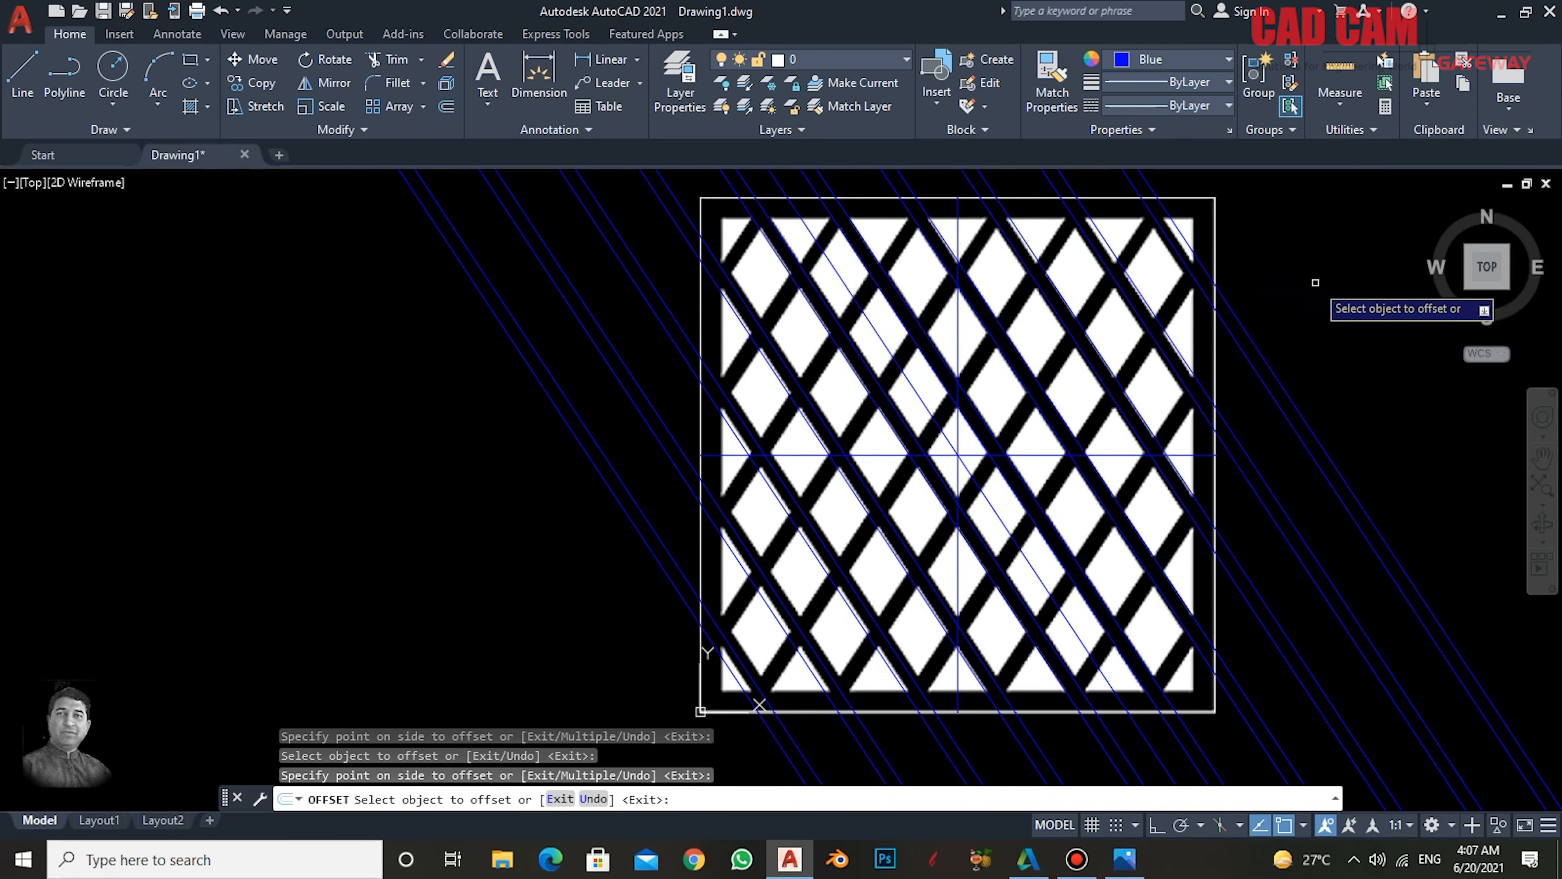
key(Escape)
- Erase the slanted construction line that runs through the centre of the square
scroll(1267, 369, down, 4)
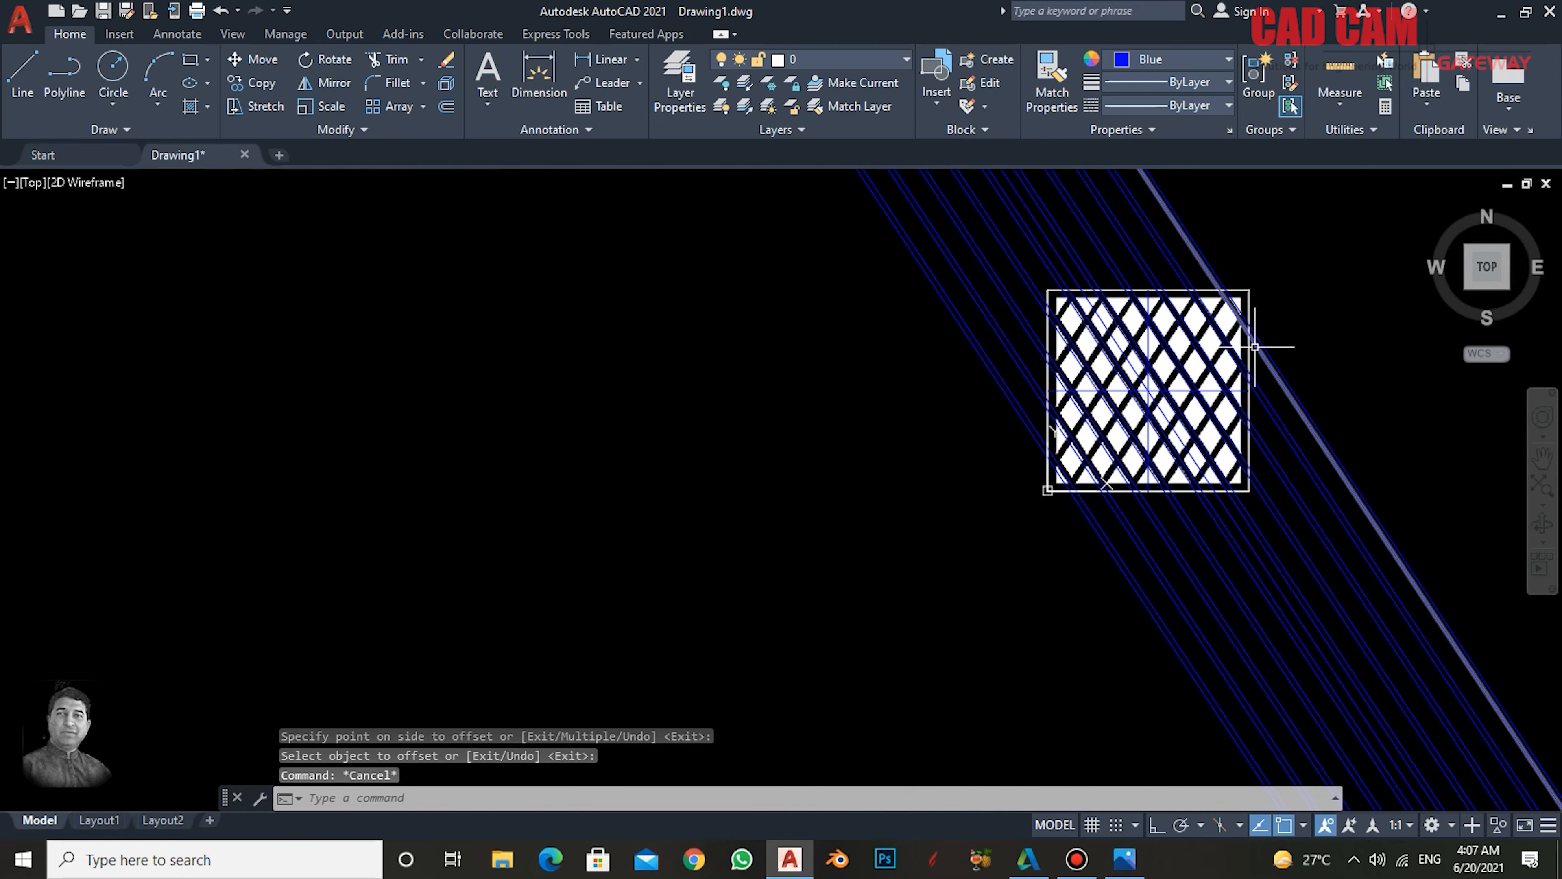
middle_drag(1249, 350, 1119, 406)
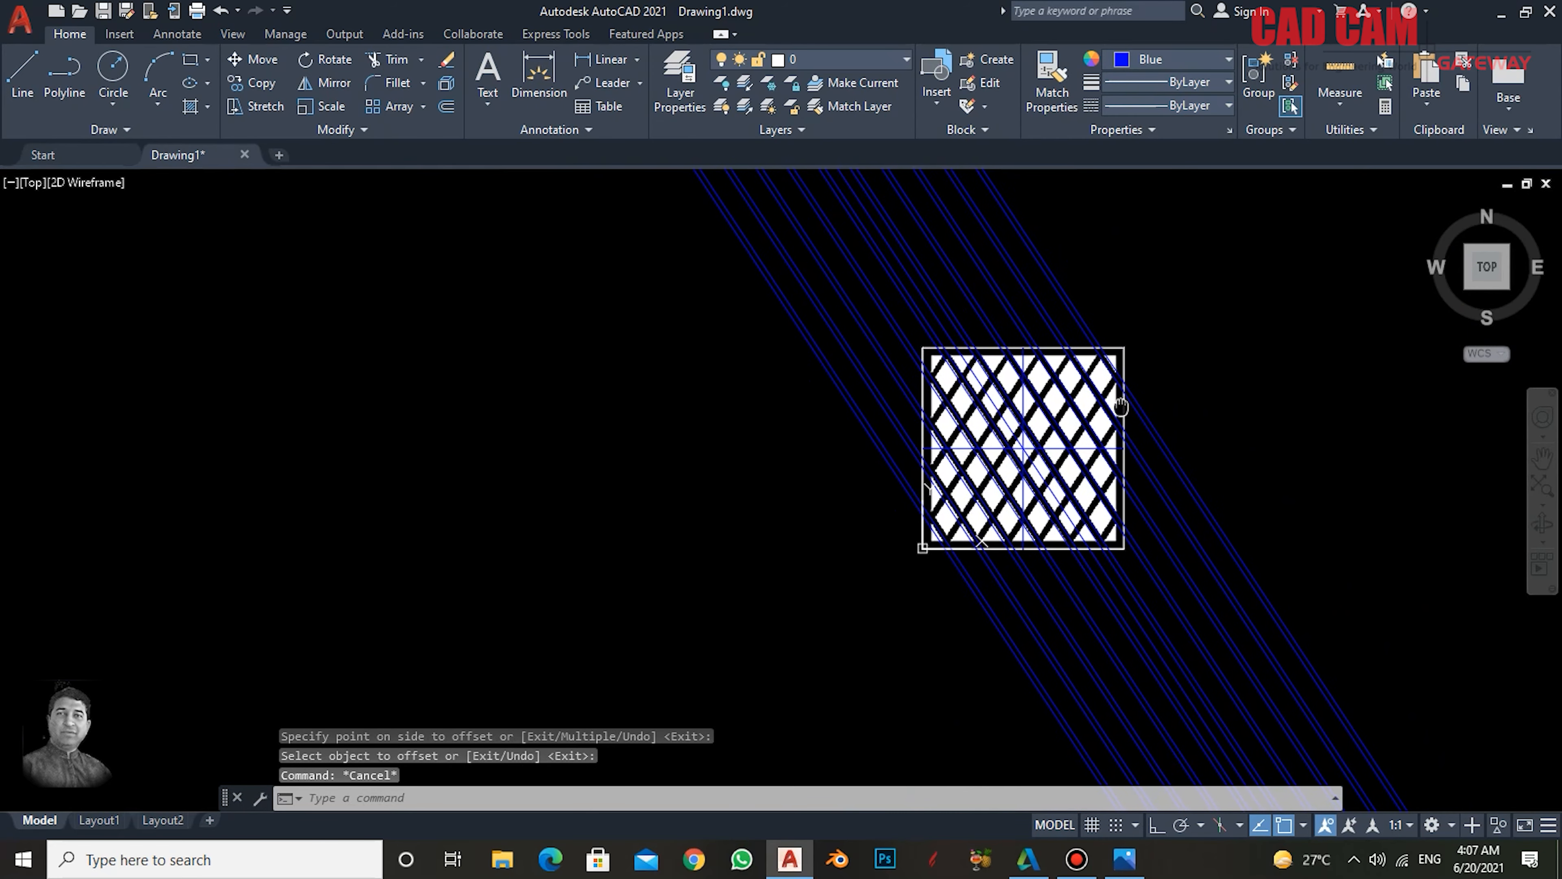
click(938, 325)
key(Delete)
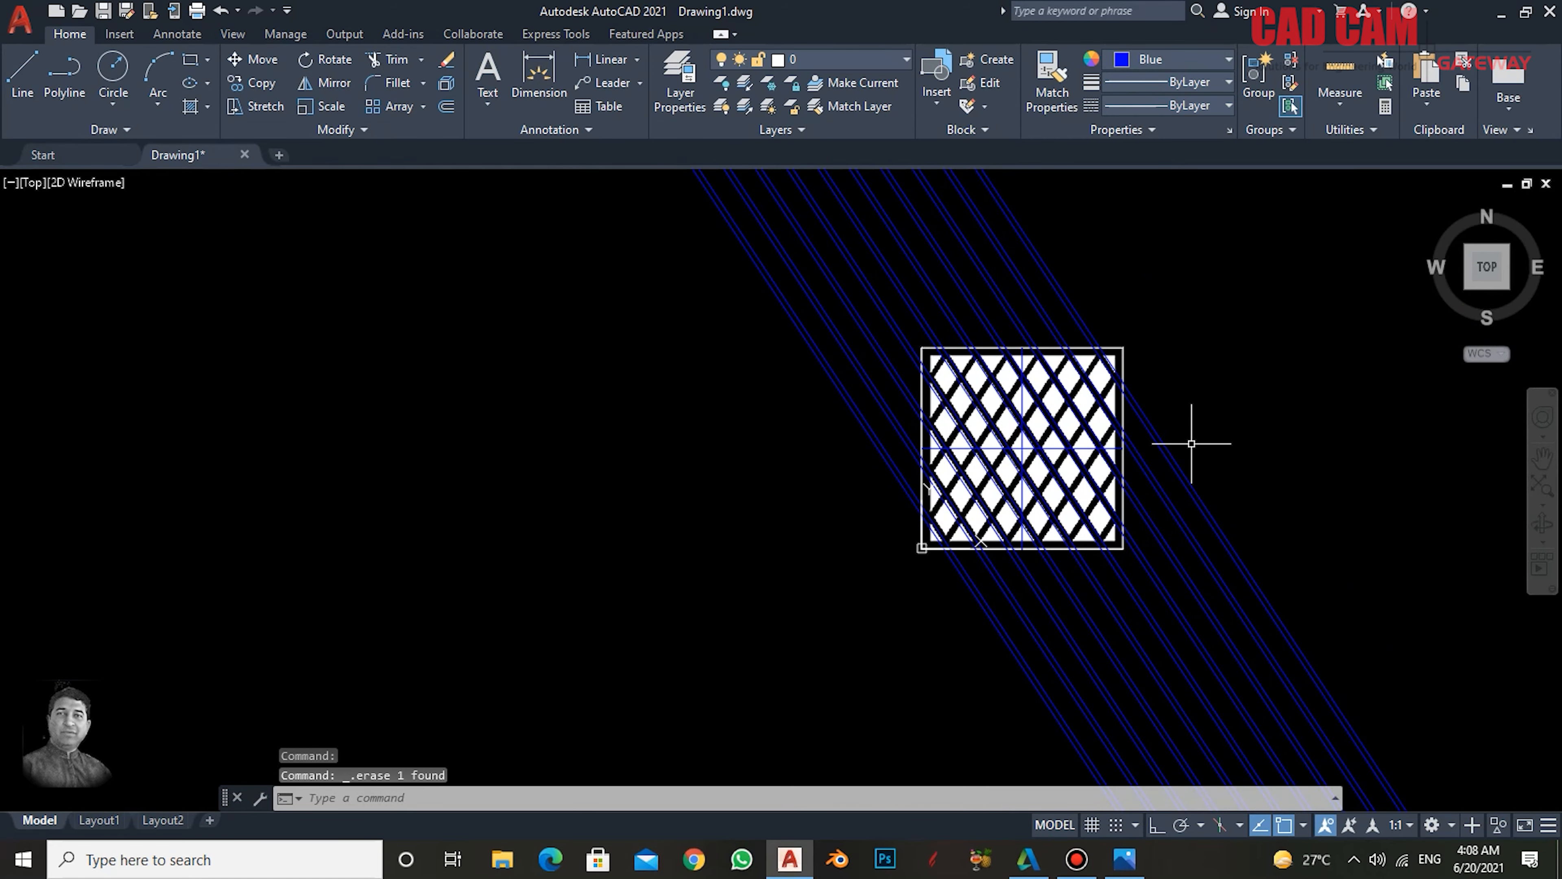
- Change the colour of the horizontal and vertical centre lines to red
scroll(1023, 454, up, 2)
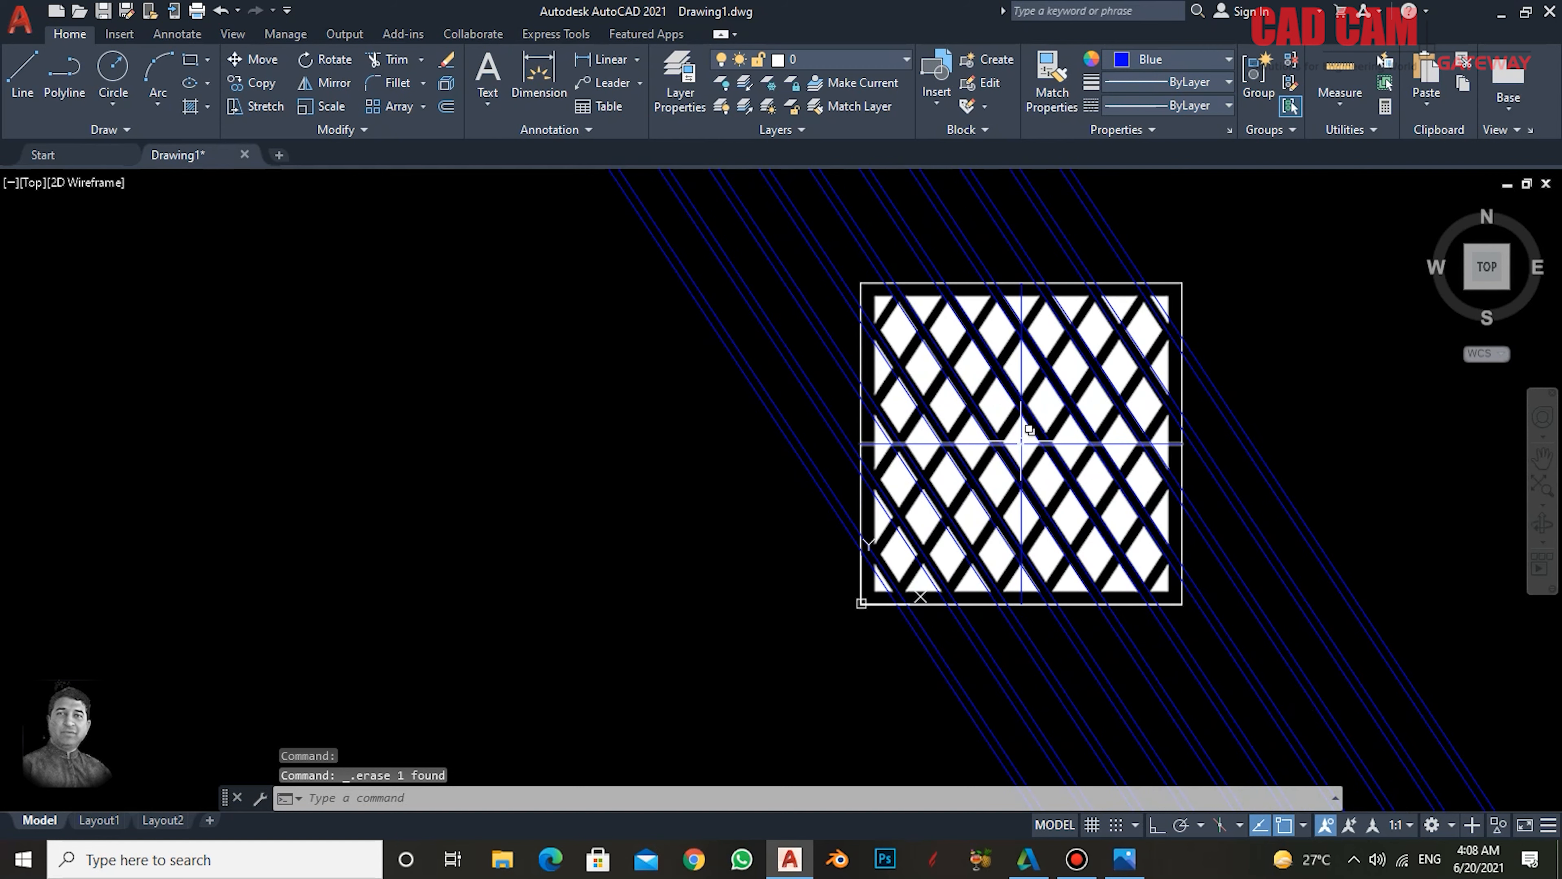
scroll(1032, 434, up, 4)
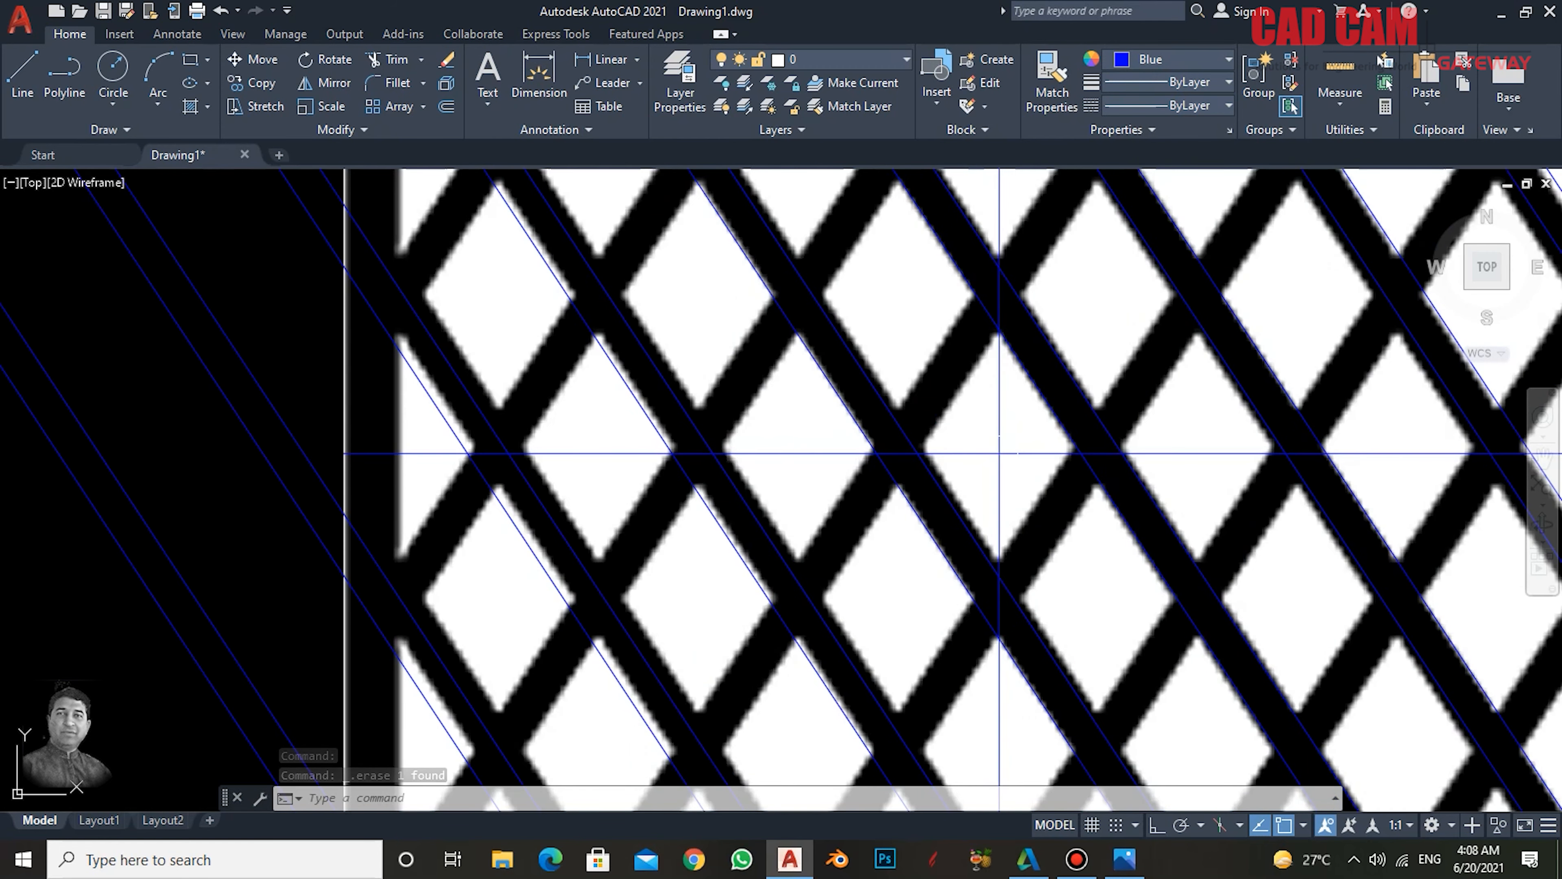
click(998, 454)
click(988, 436)
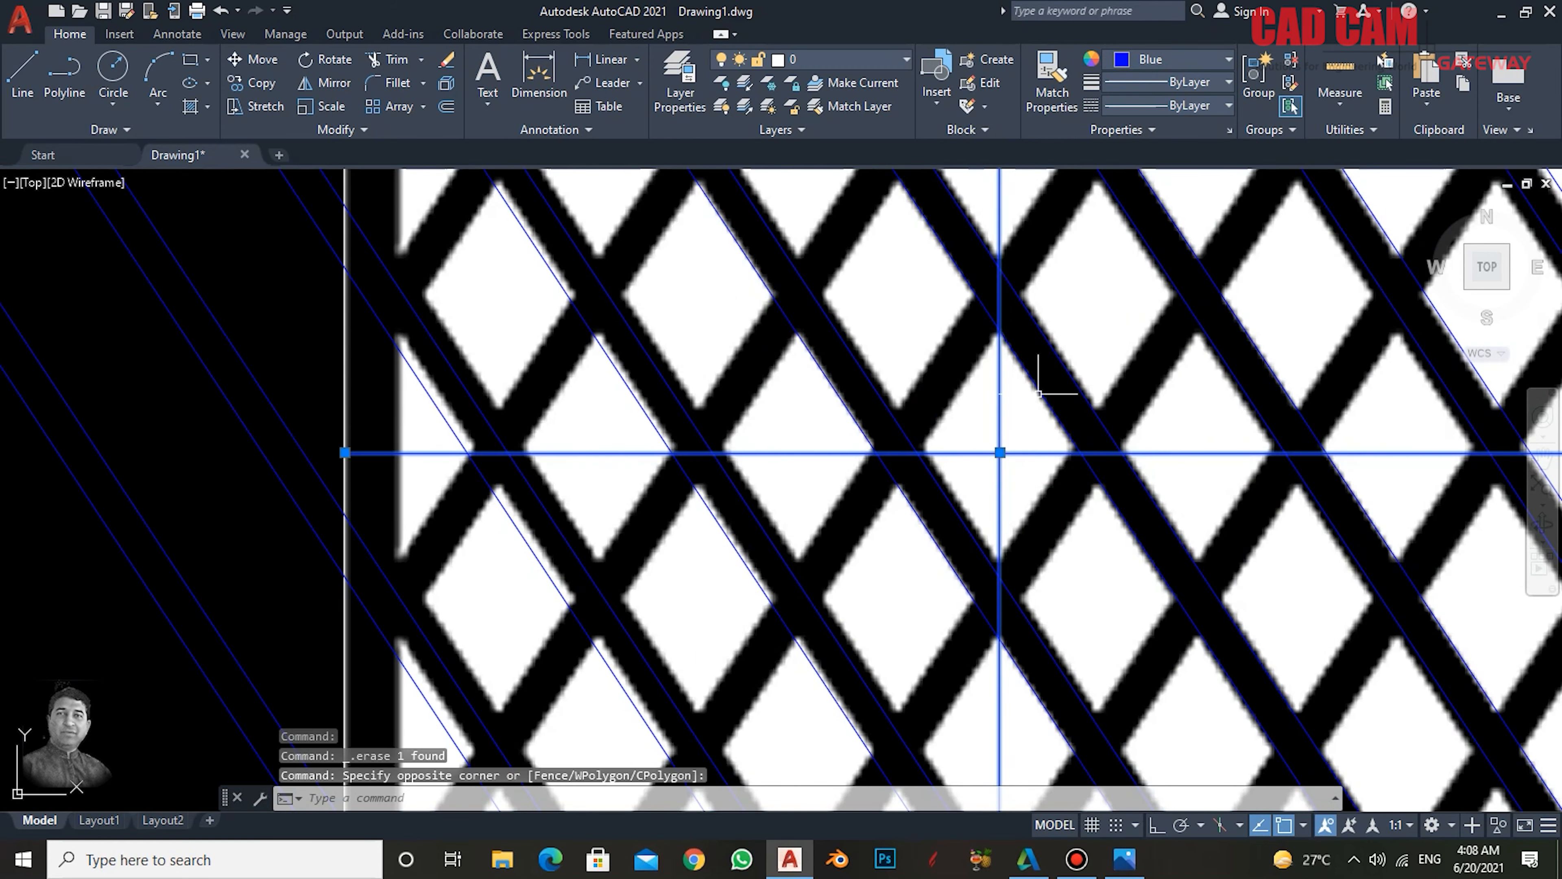
click(1164, 58)
click(1116, 257)
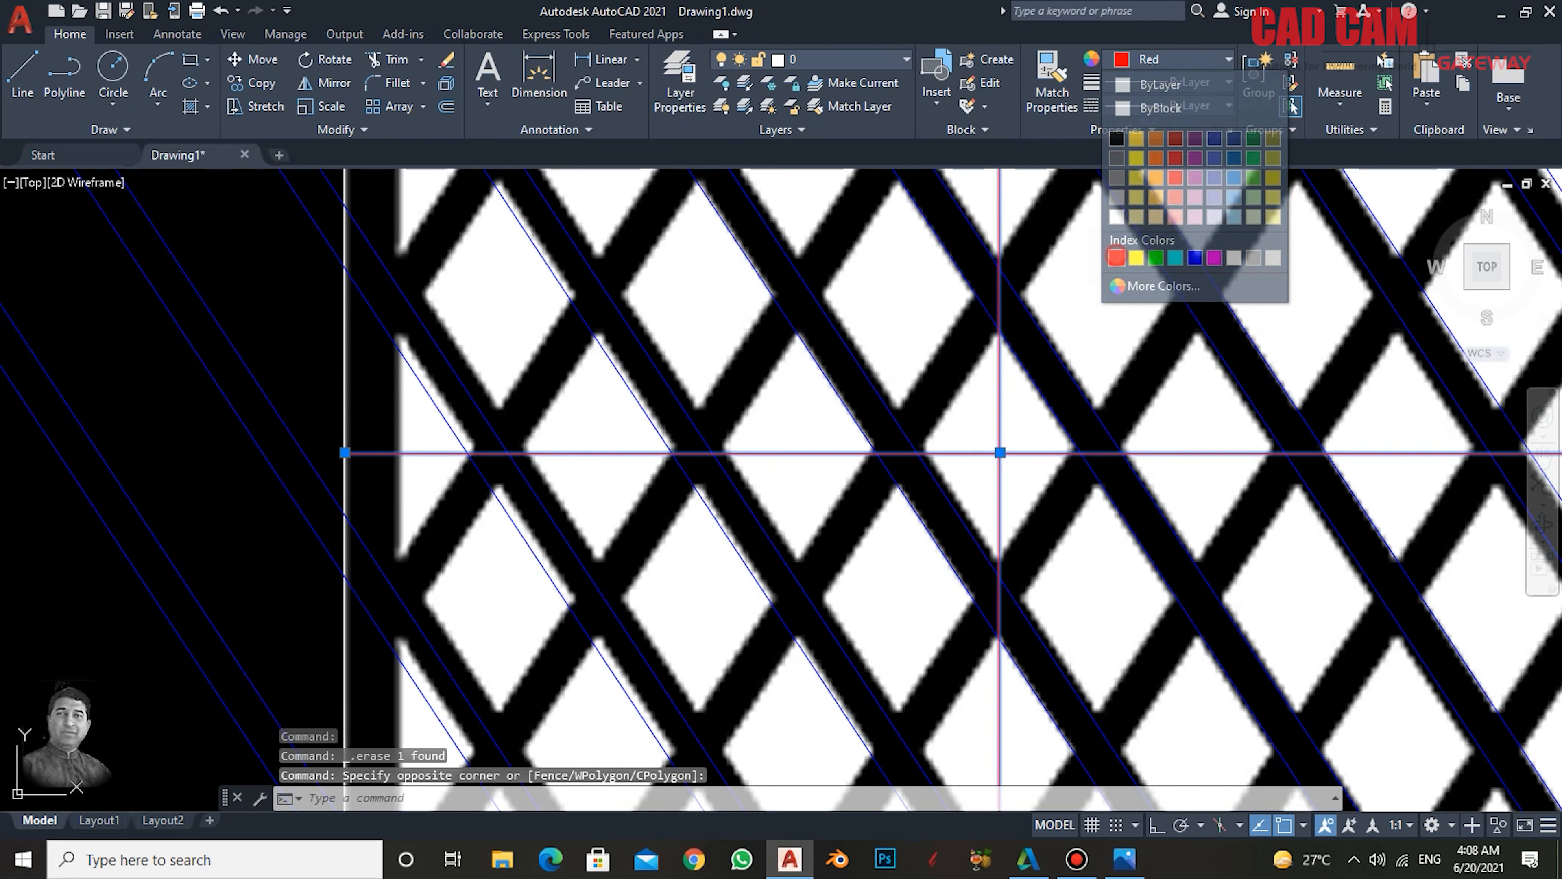
key(Escape)
key(Escape)
key(Escape)
scroll(920, 480, down, 6)
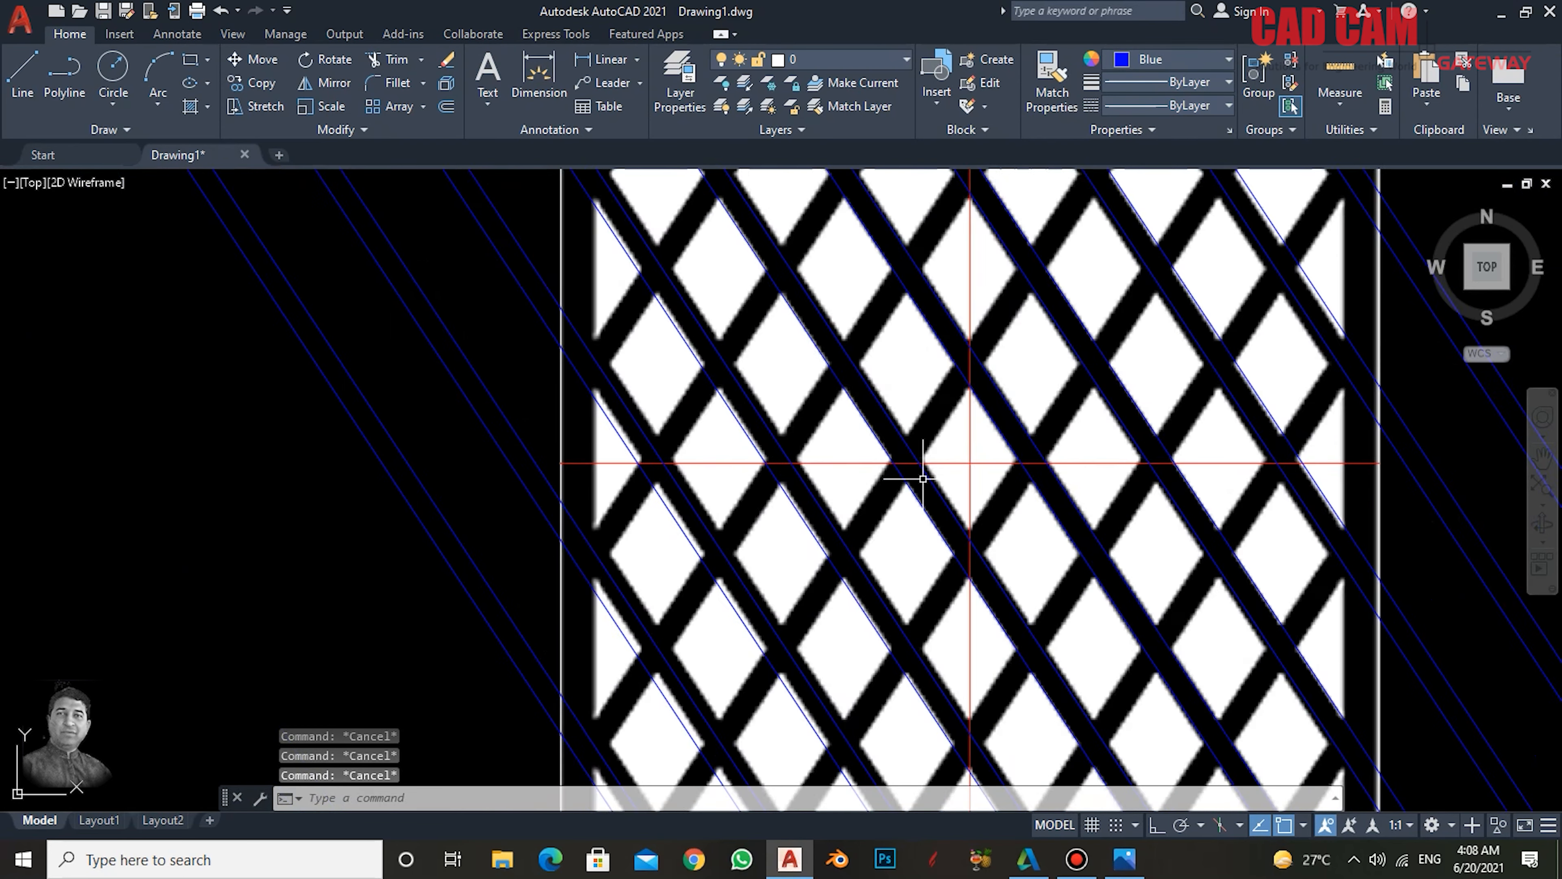
- Offset the outer square polyline inward by 1 inch to form the inner edge of the panel's border
scroll(922, 479, up, 2)
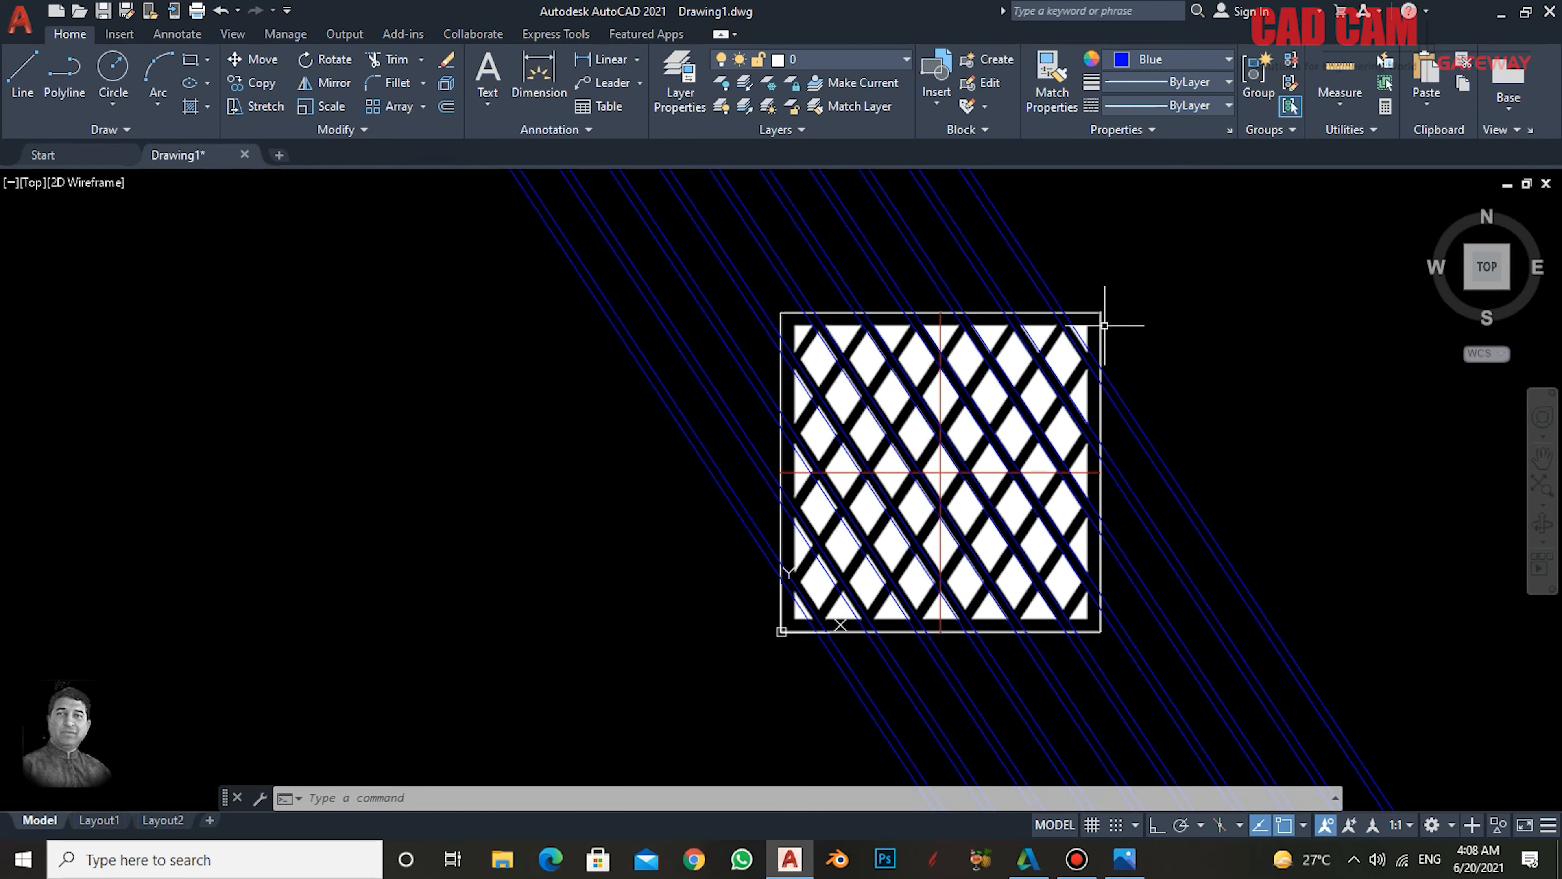
text(o)
key(Return)
scroll(1088, 305, up, 4)
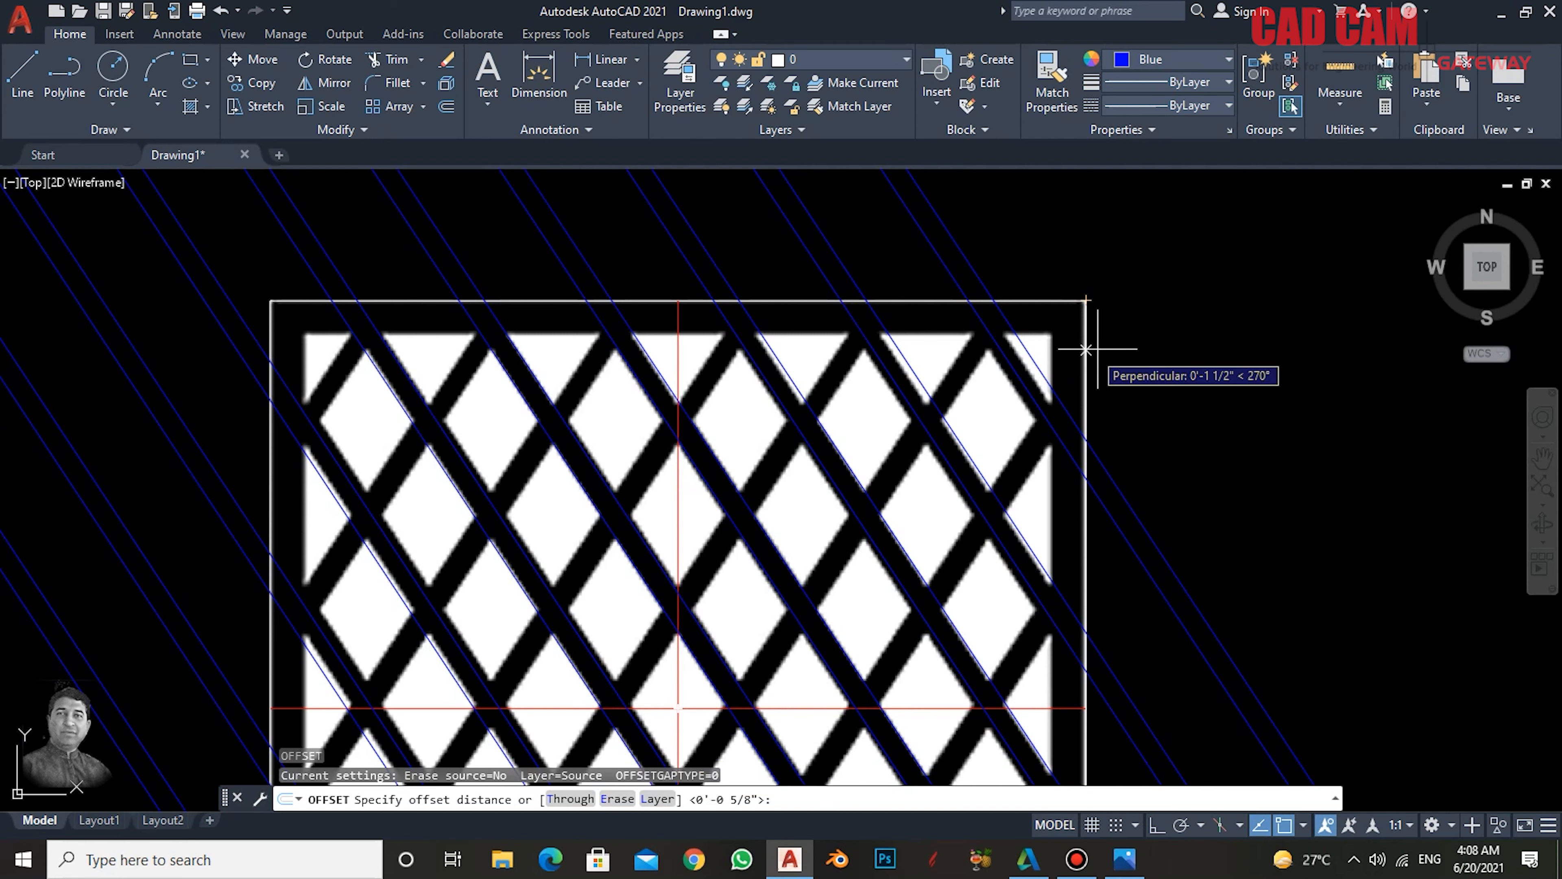
text(1)
key(Return)
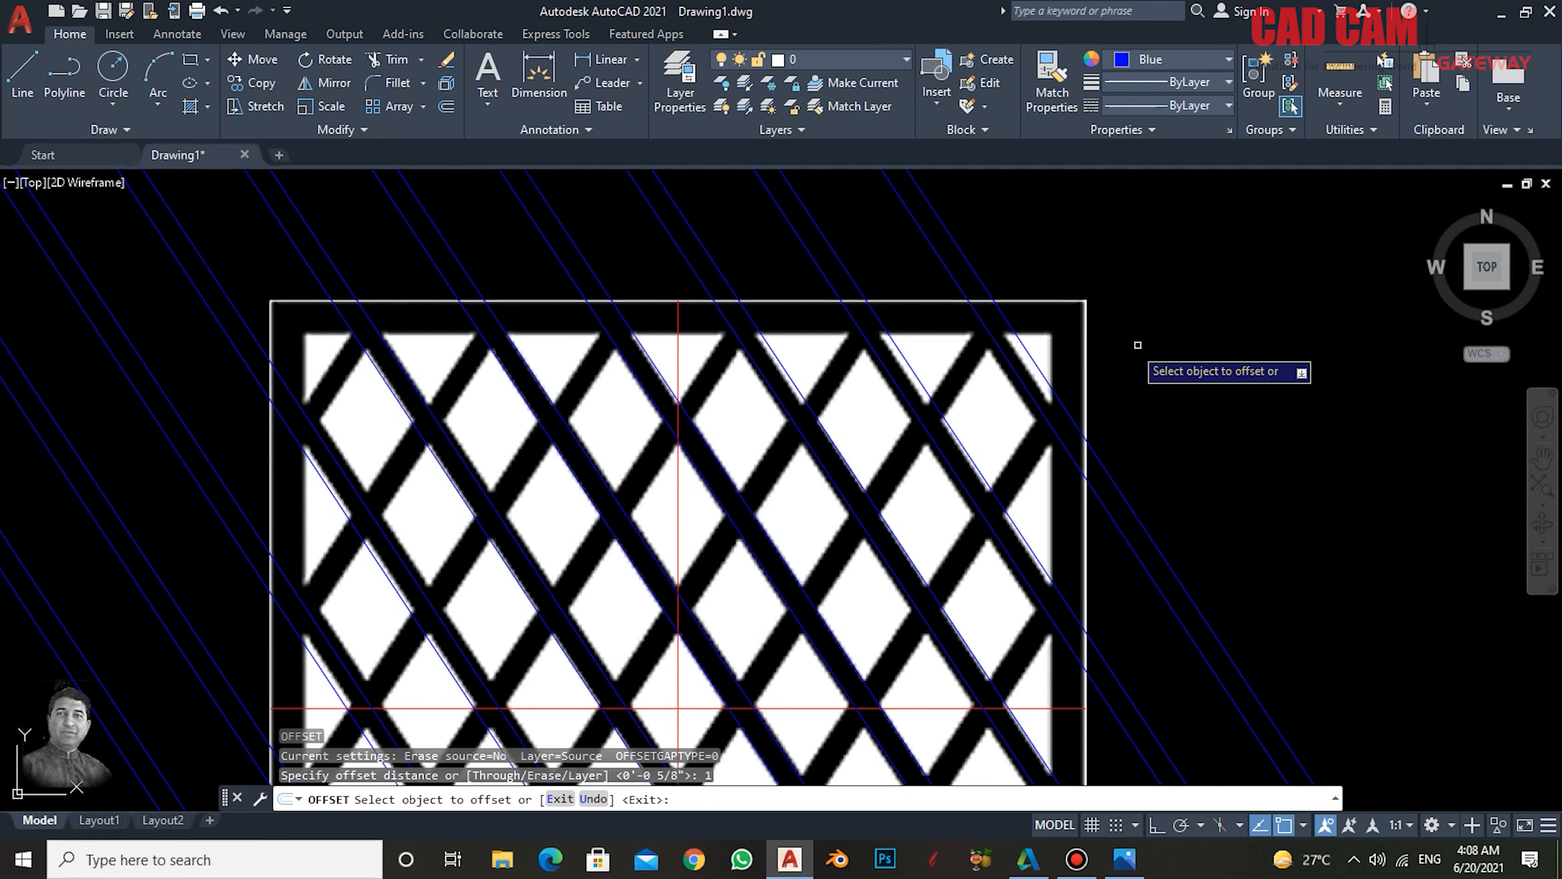
click(1086, 343)
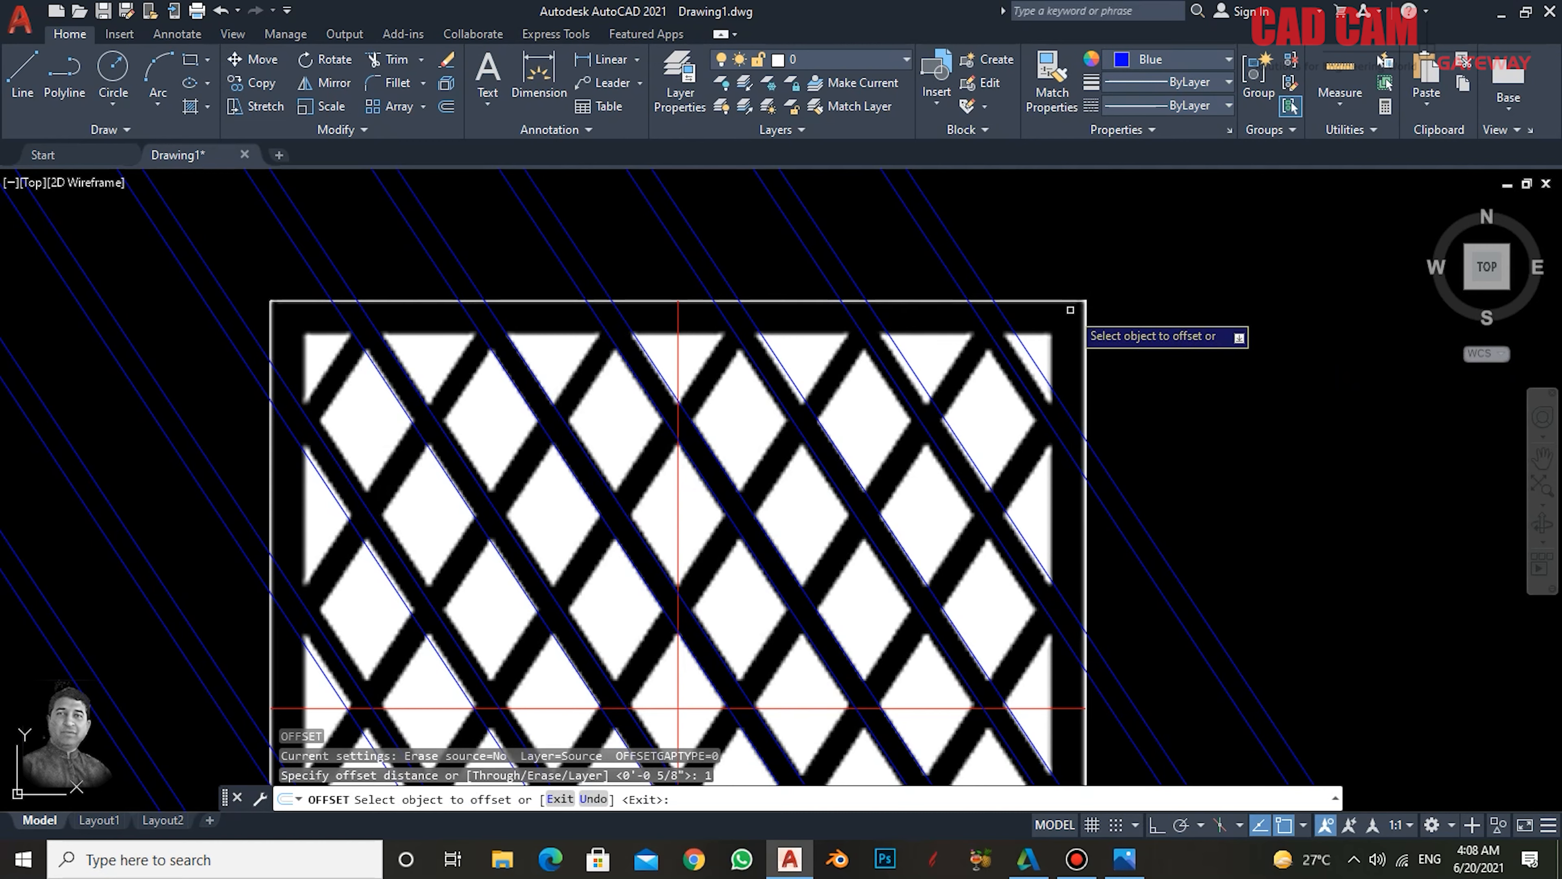
click(1070, 299)
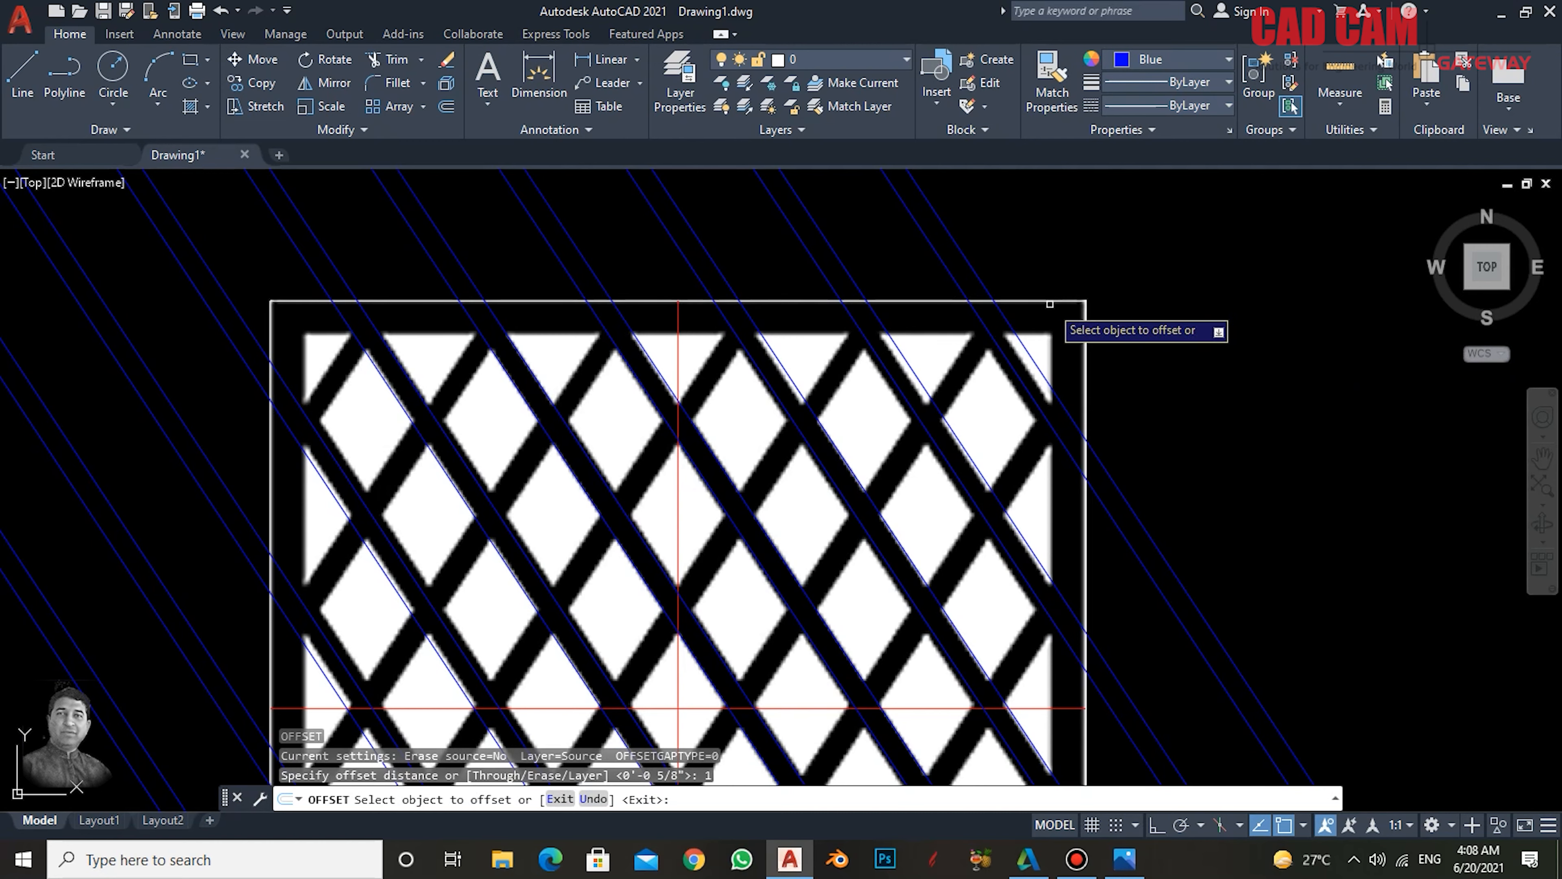
click(1058, 289)
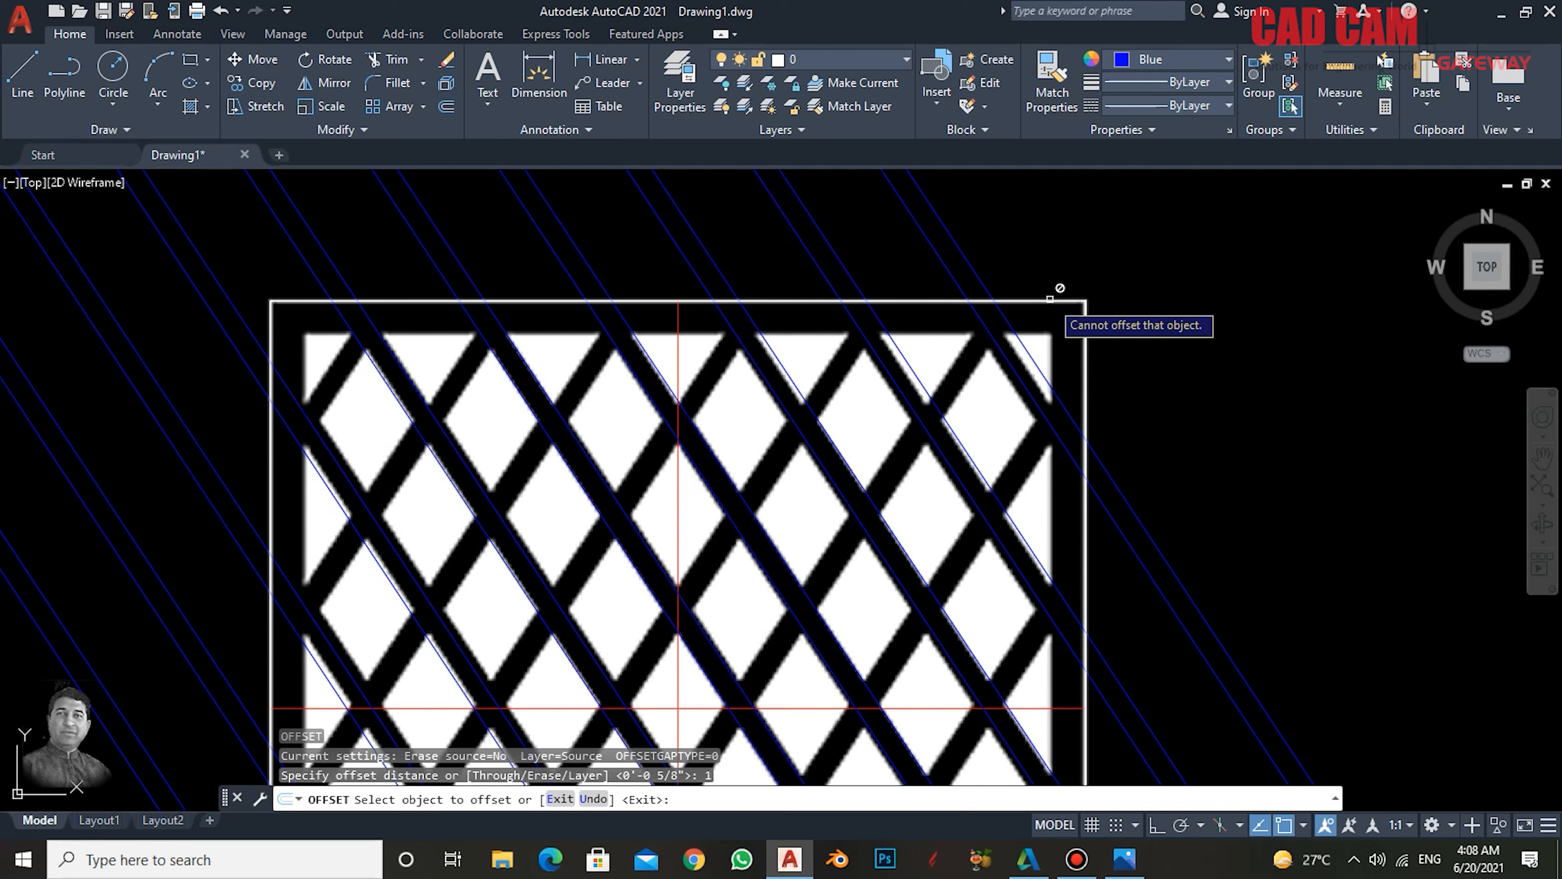
click(1050, 299)
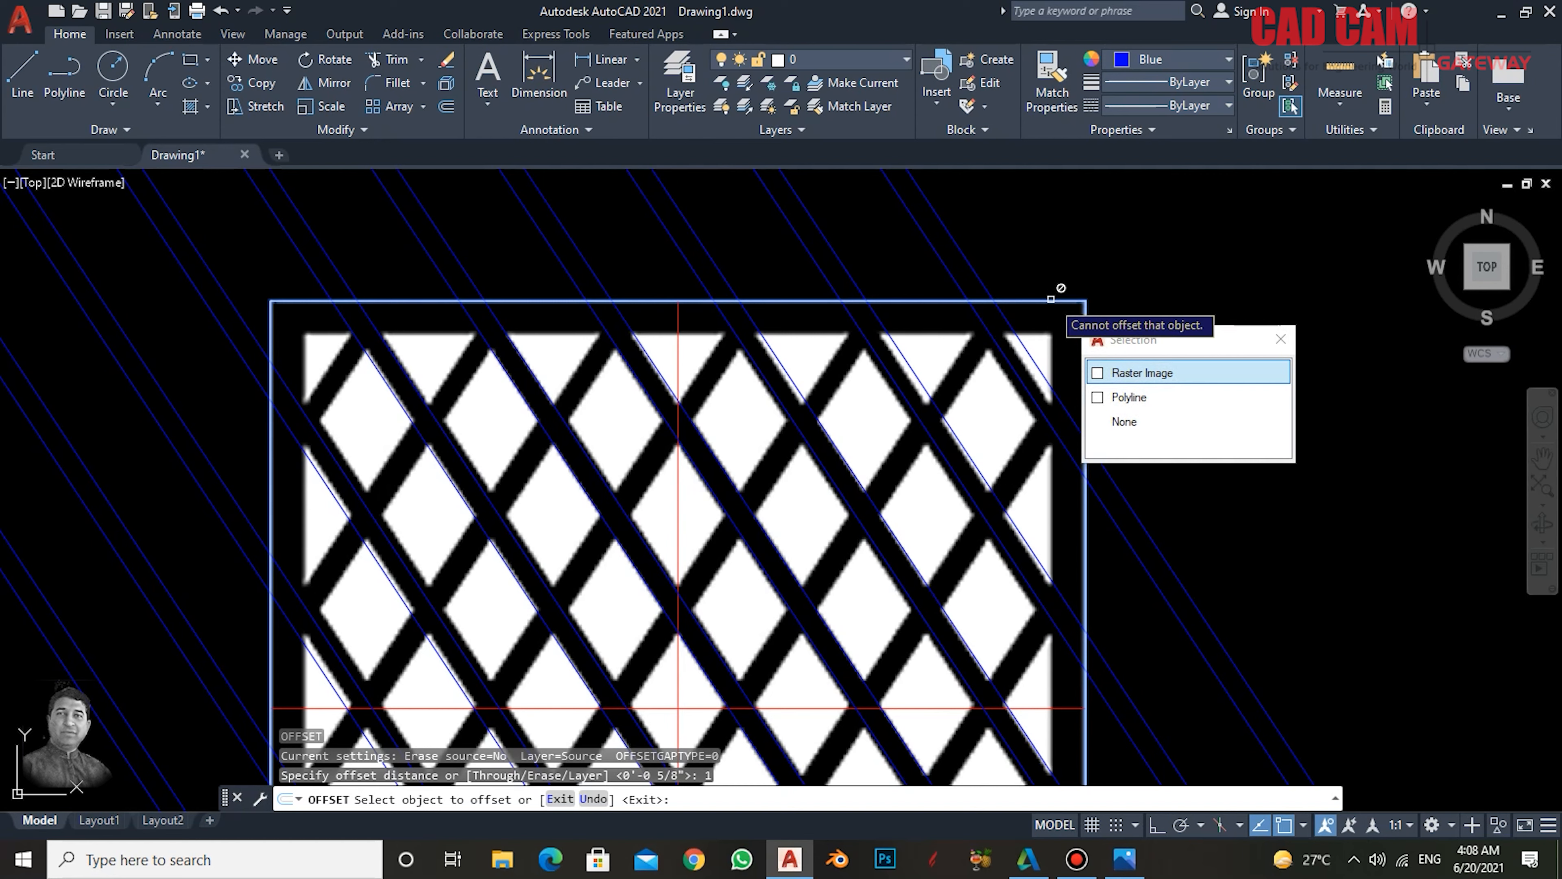
click(1133, 400)
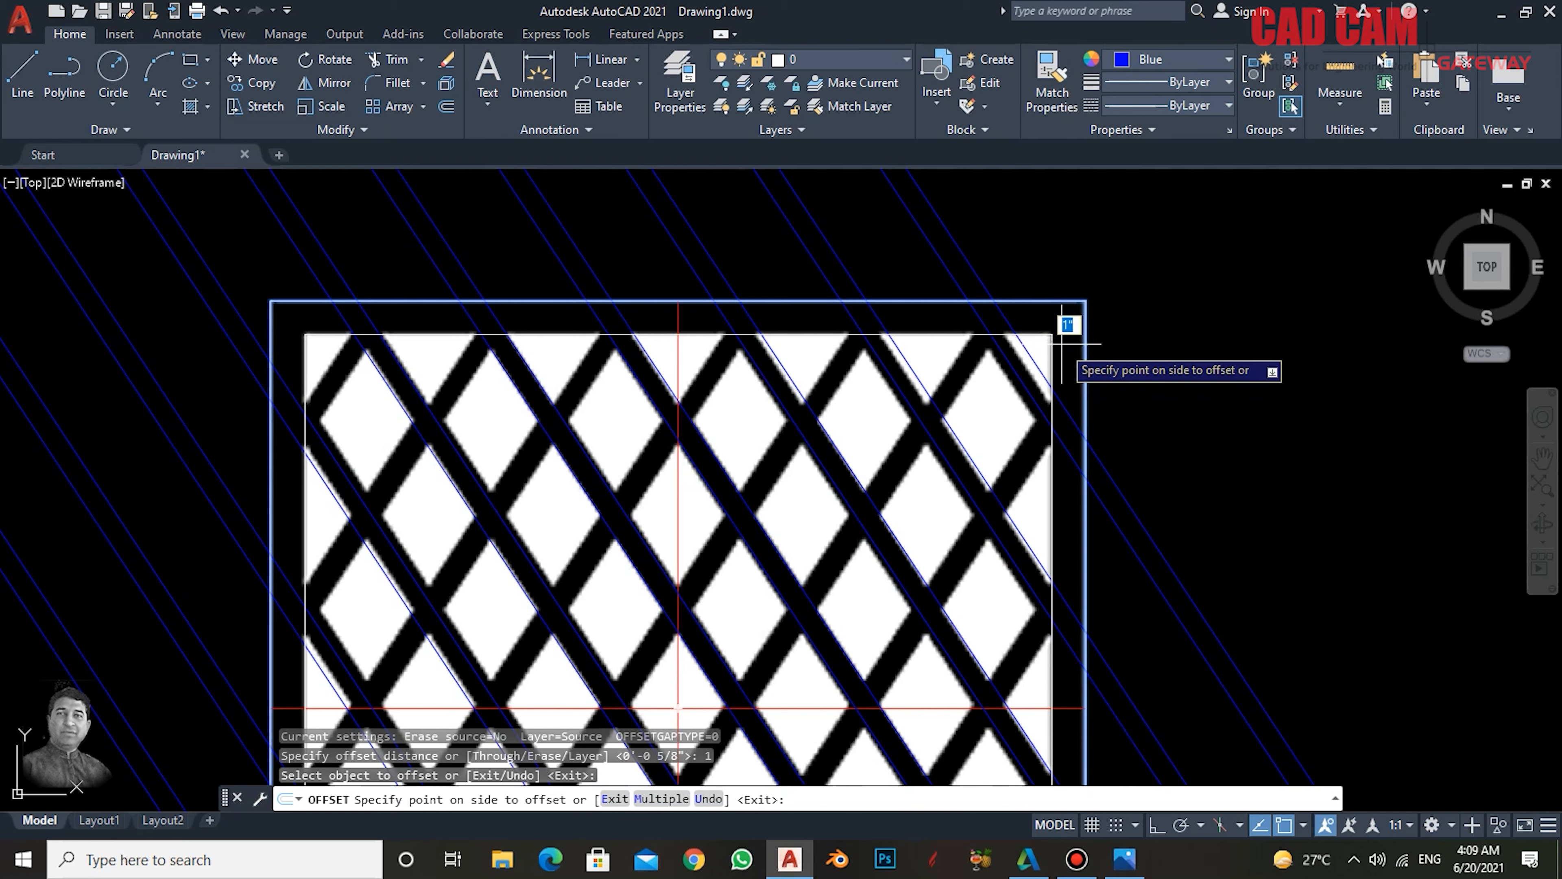
click(984, 399)
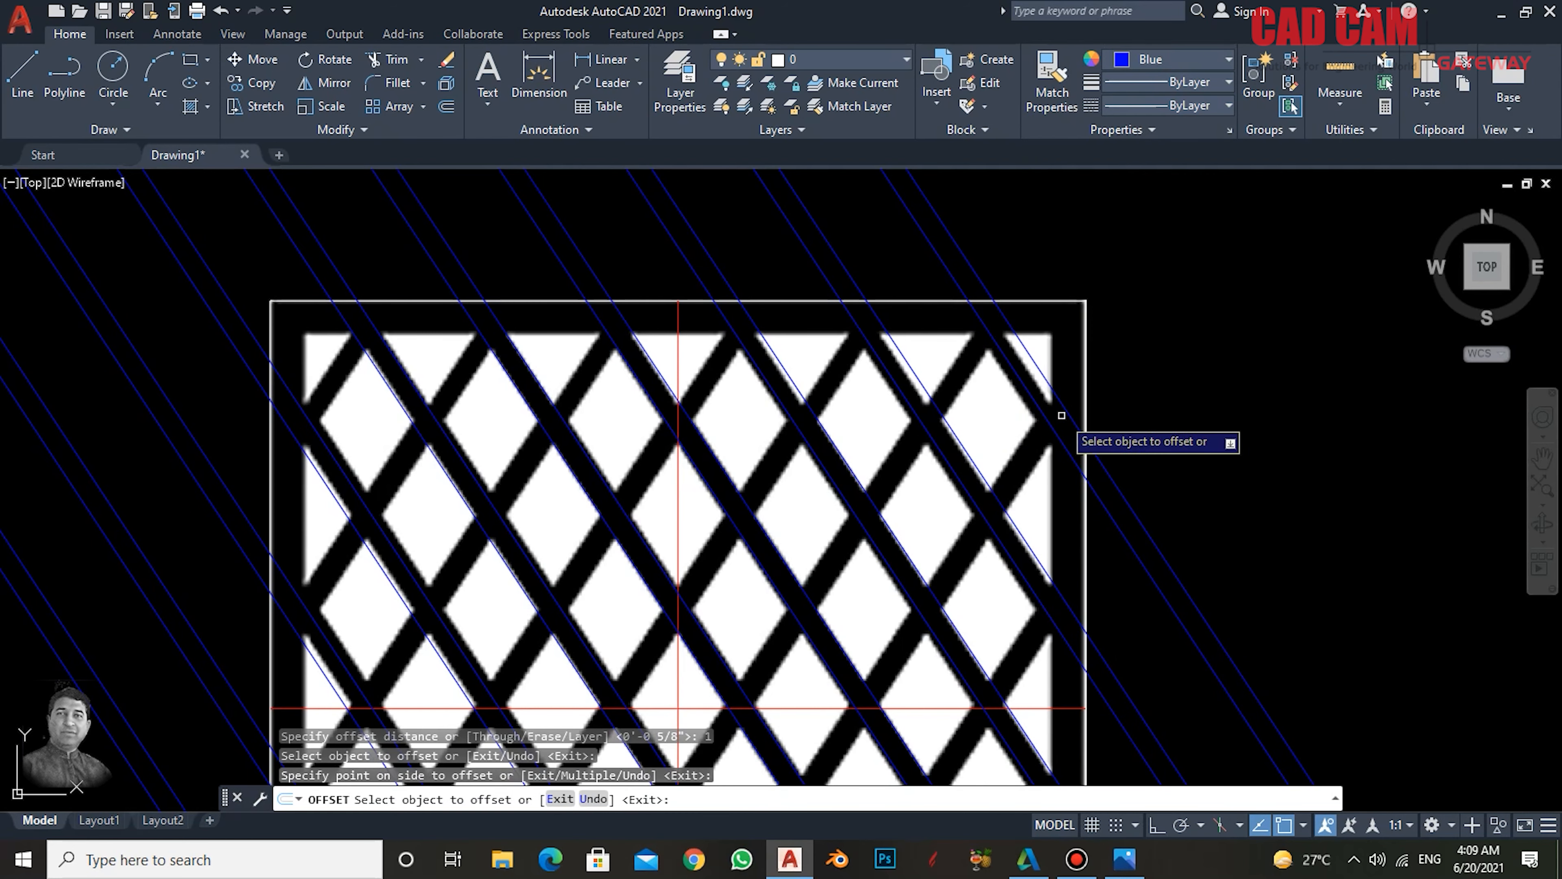
right_click(1127, 295)
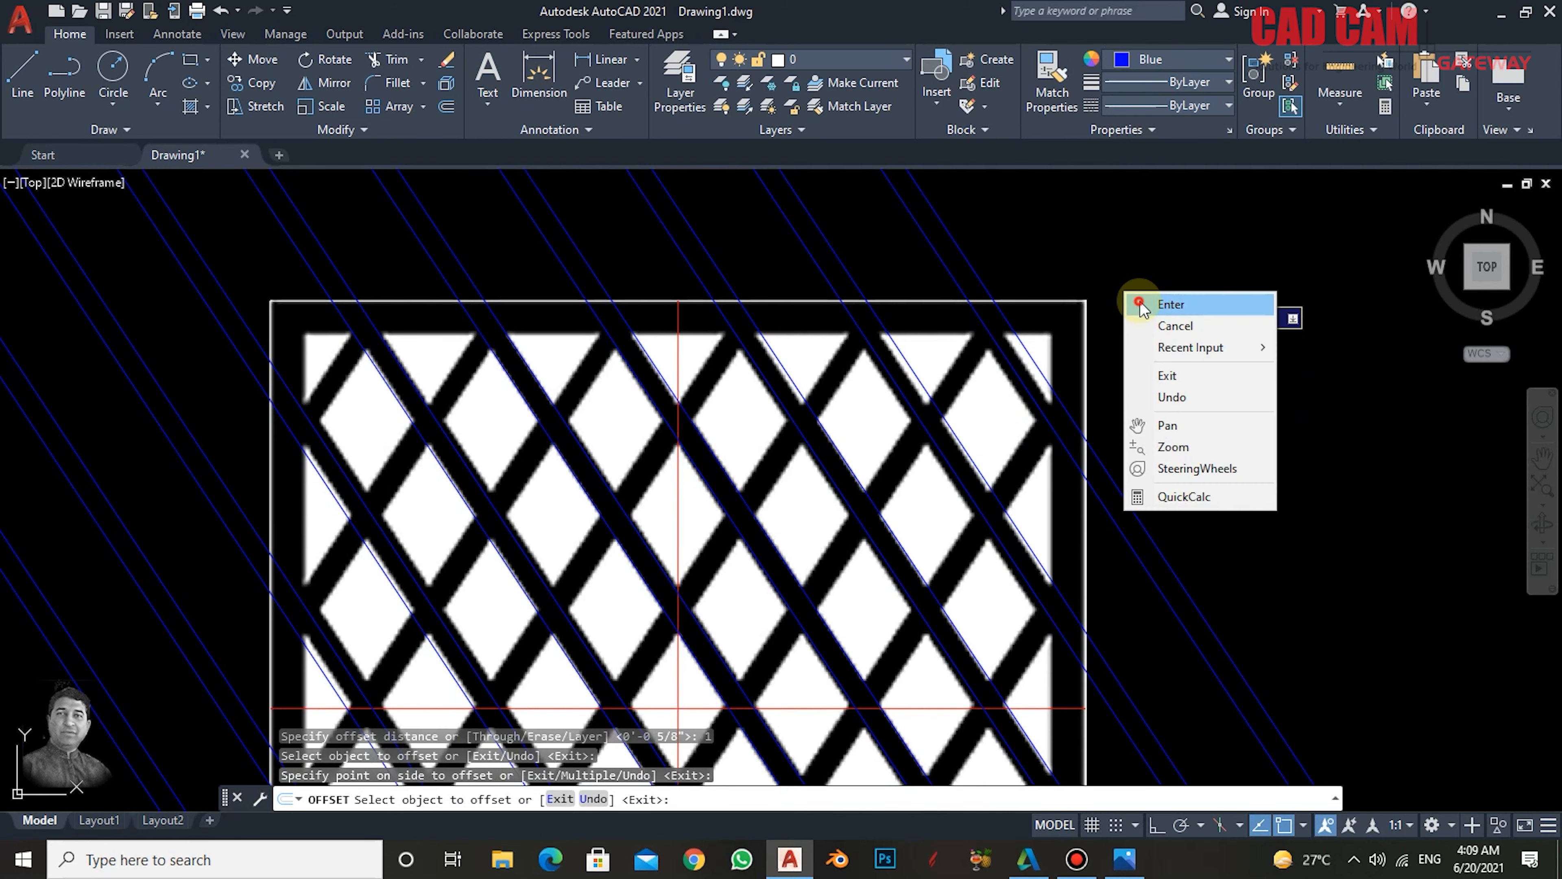
click(1139, 303)
- Change the colour of the inner border square to blue
click(1058, 355)
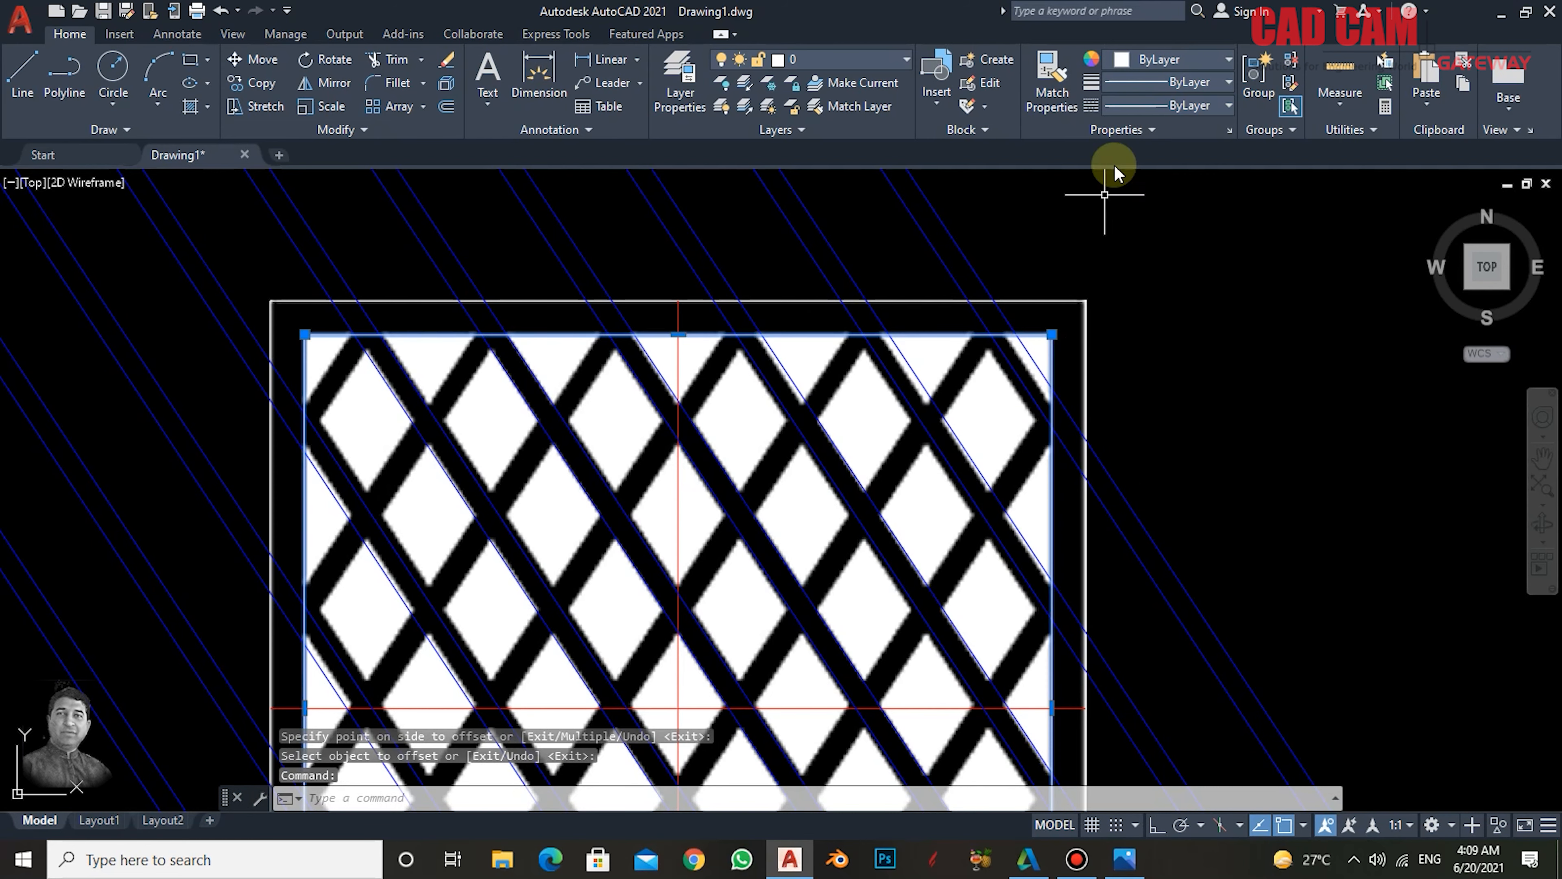
click(1186, 59)
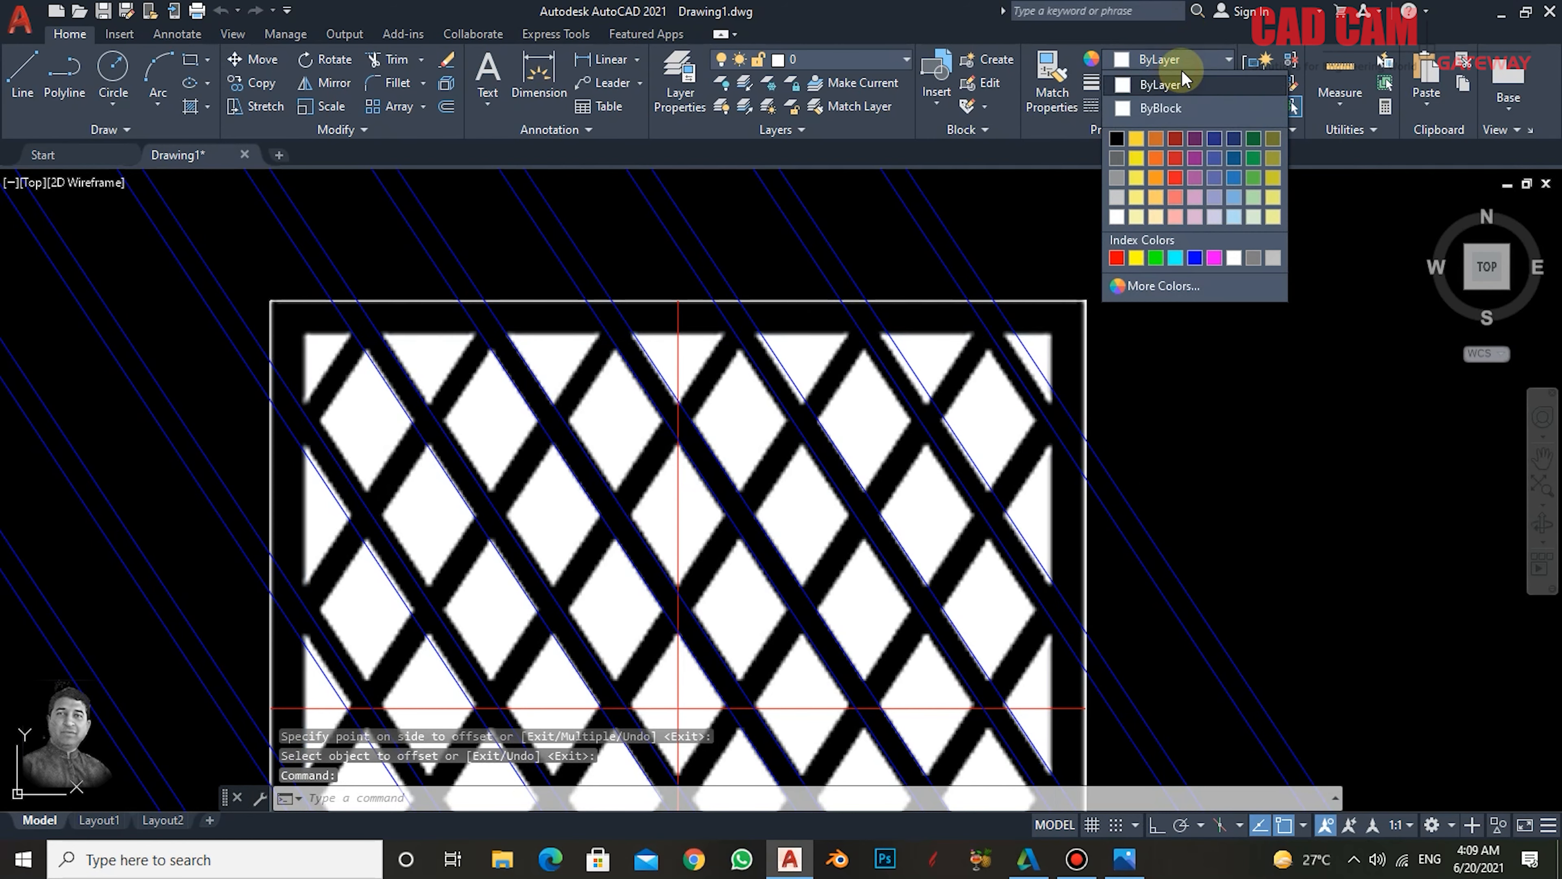
click(1192, 259)
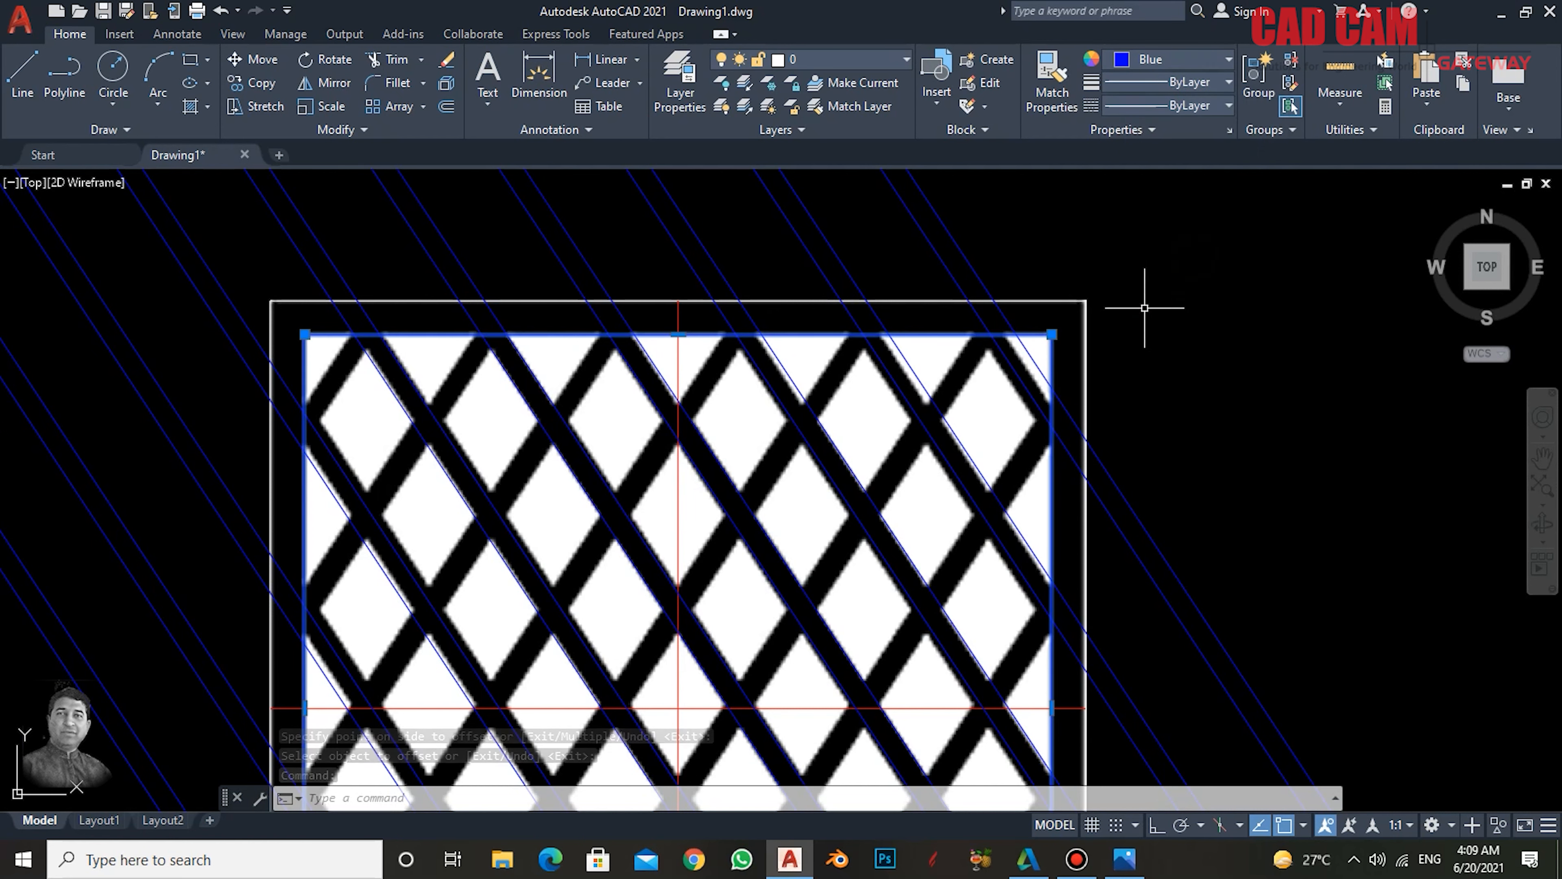
key(Escape)
key(Escape)
key(Escape)
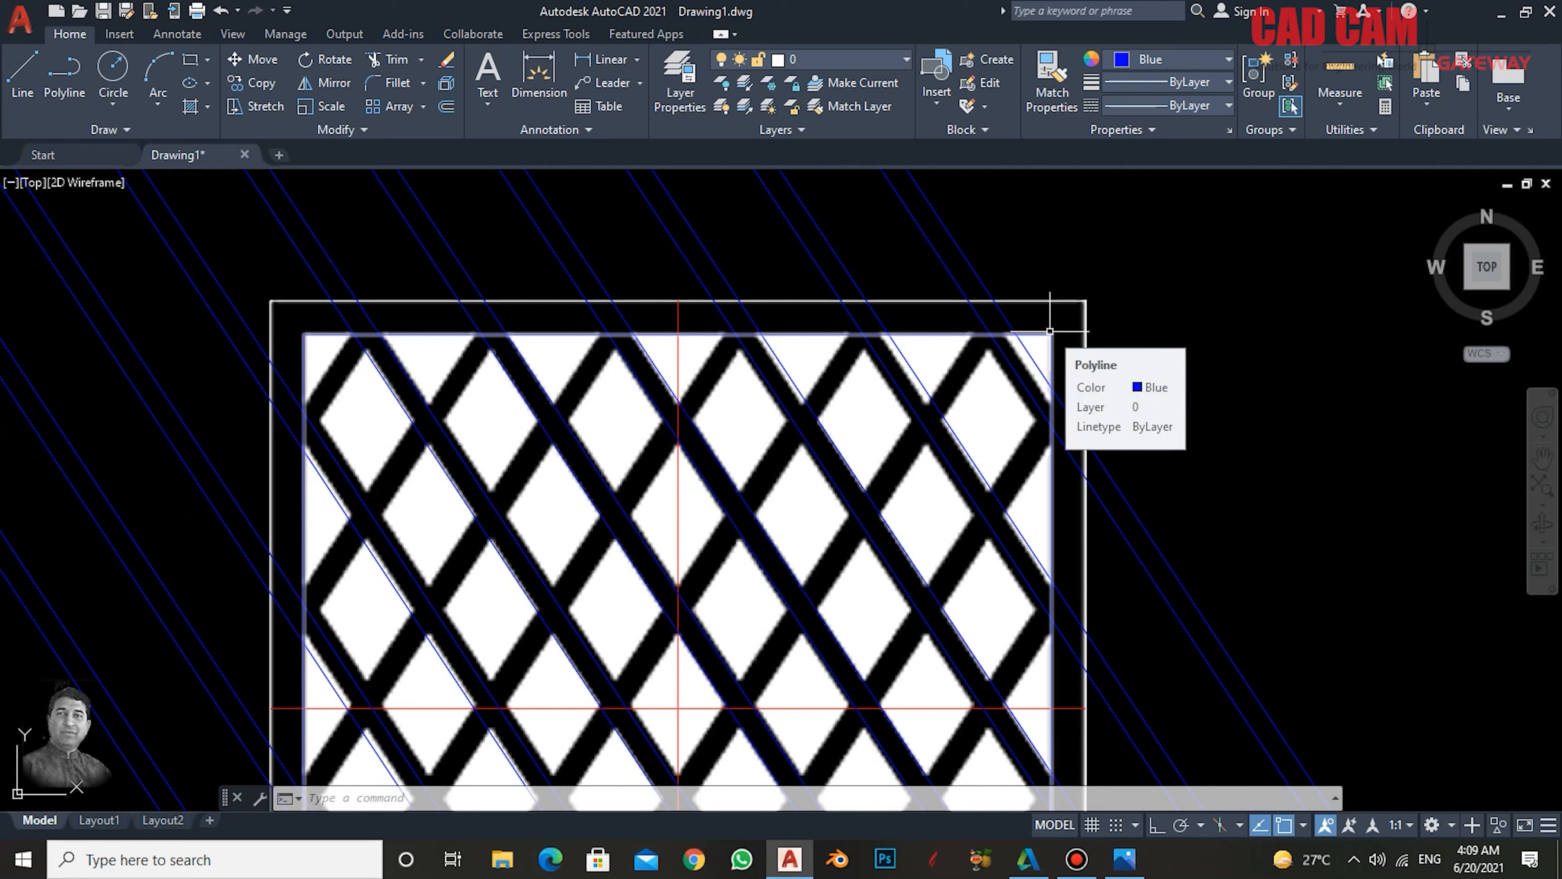
- Bring the inner border square to the front of the draw order
text(dr)
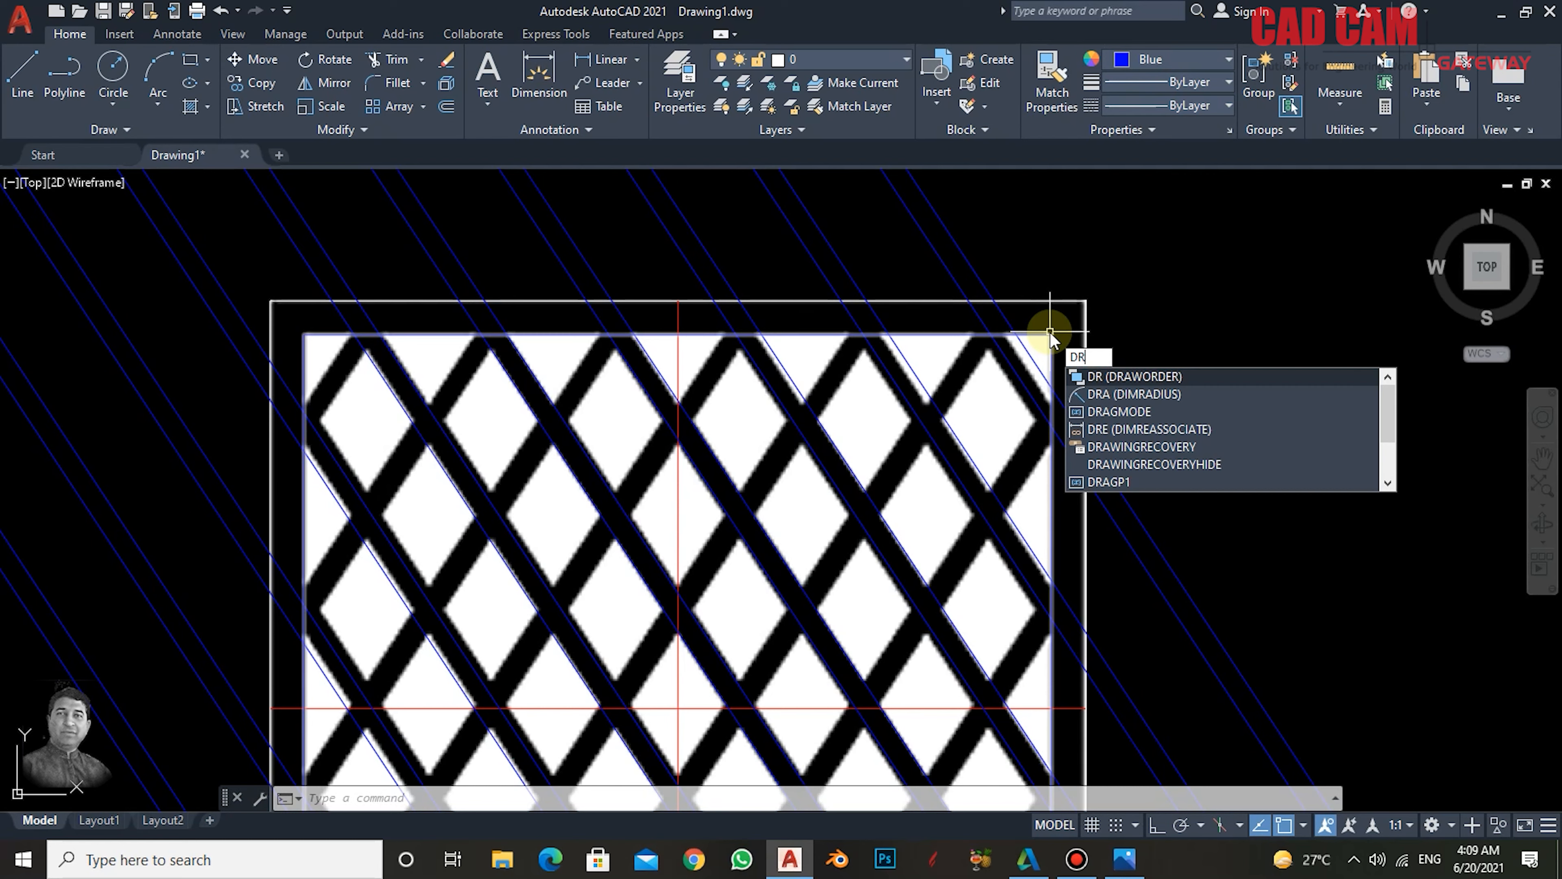
key(Return)
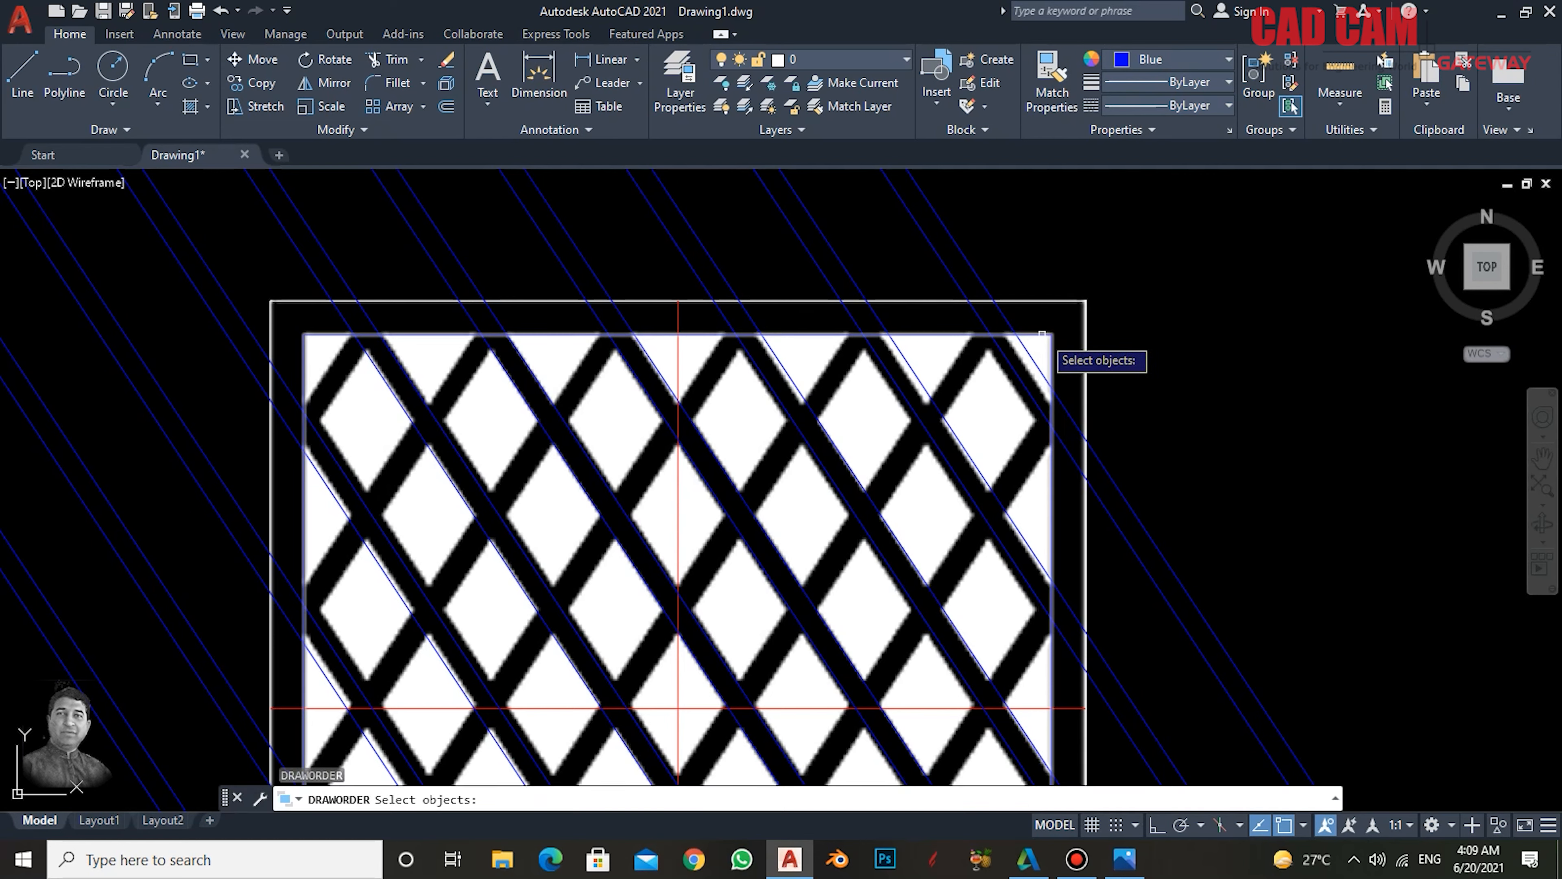
click(1042, 332)
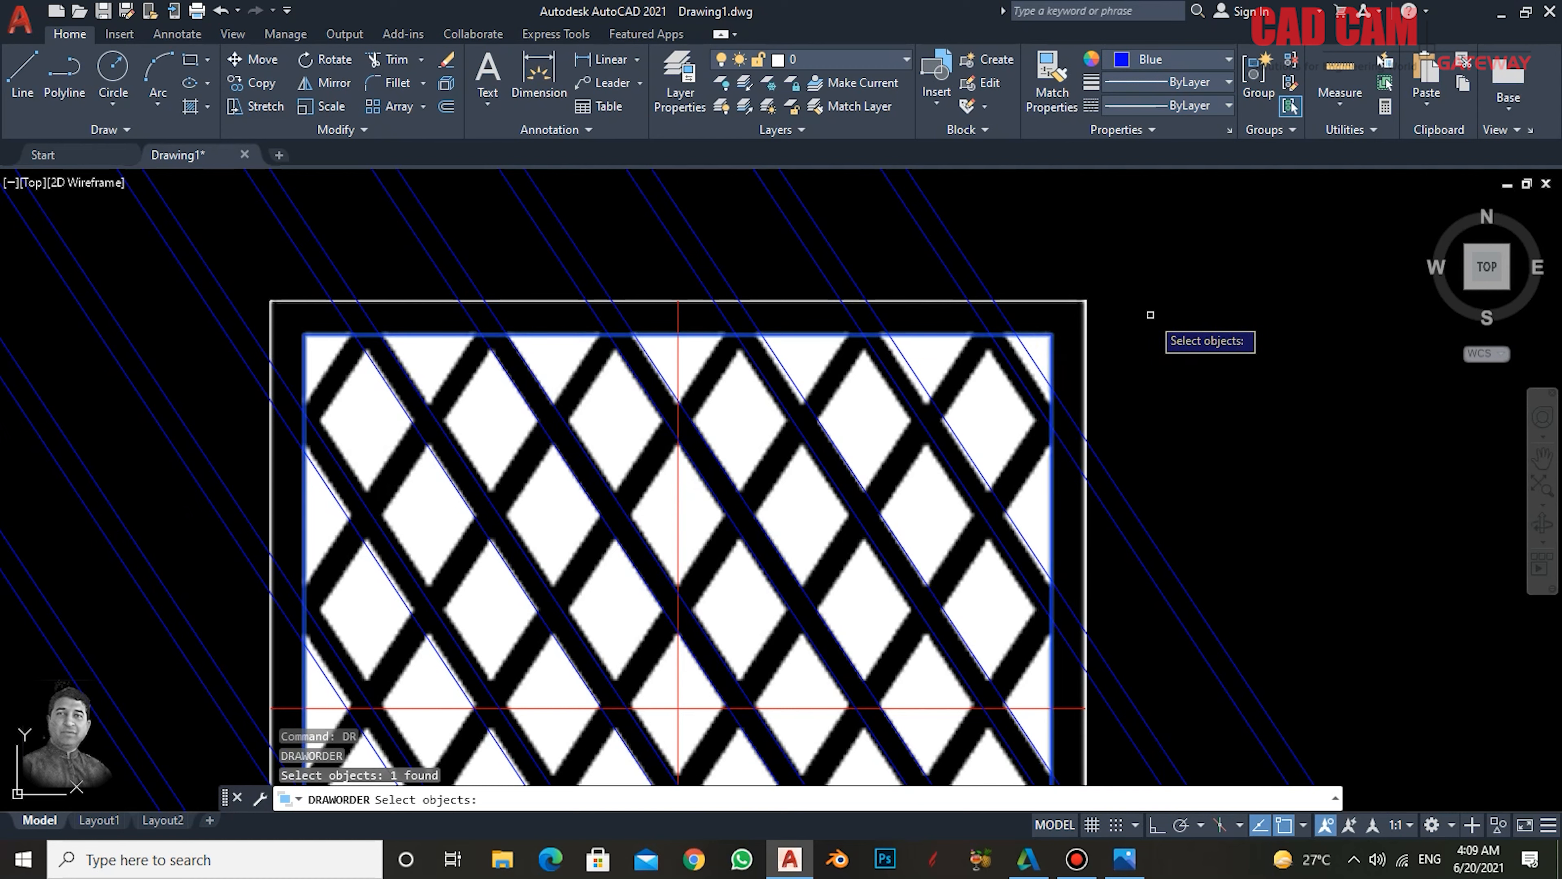
key(Return)
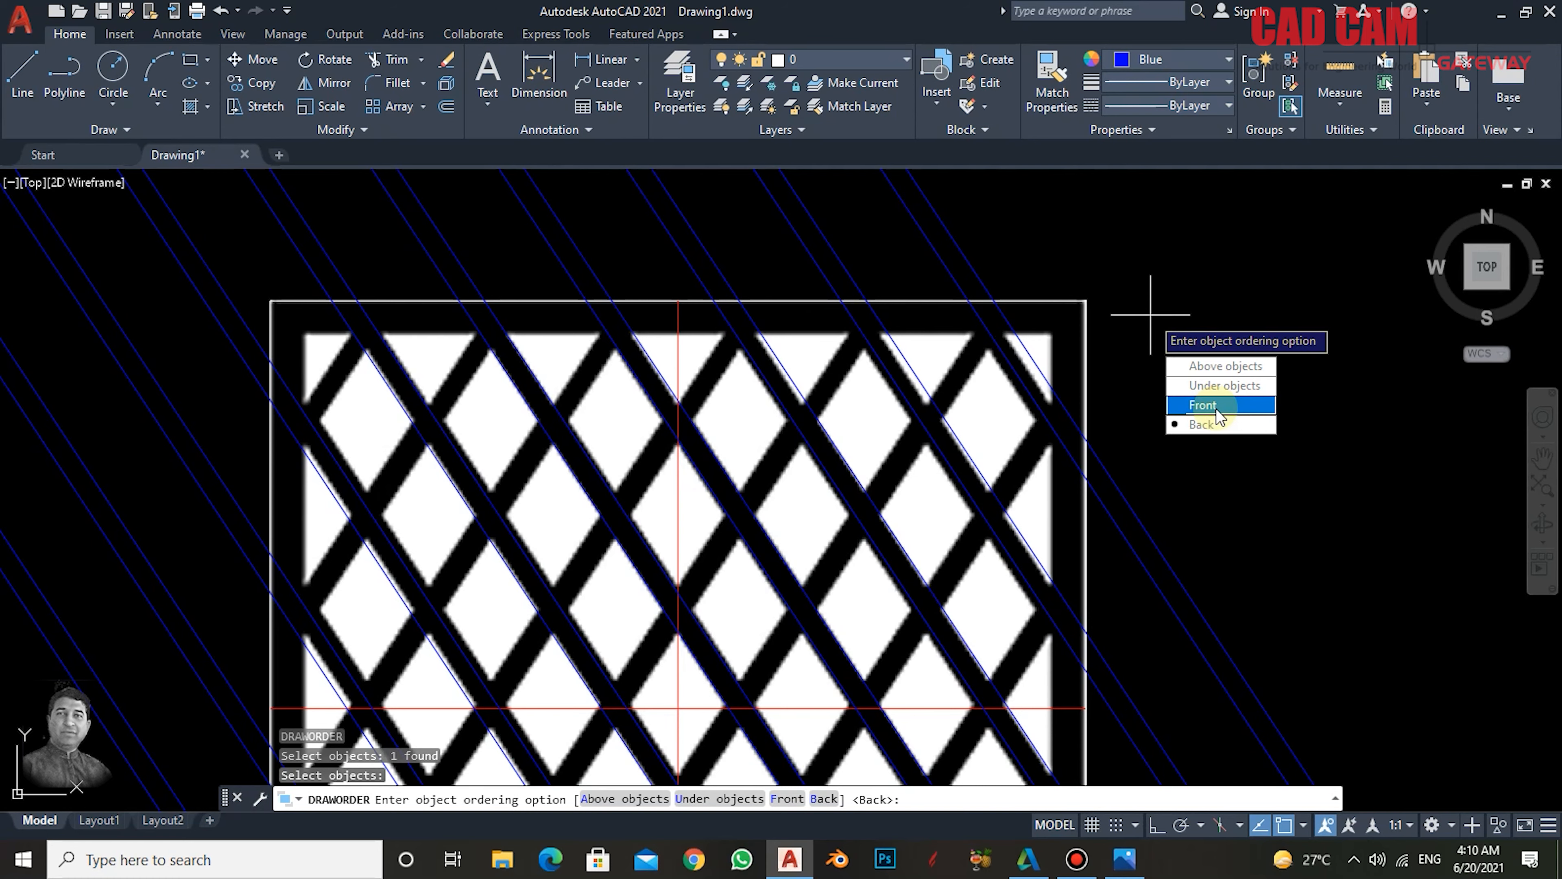
click(1216, 409)
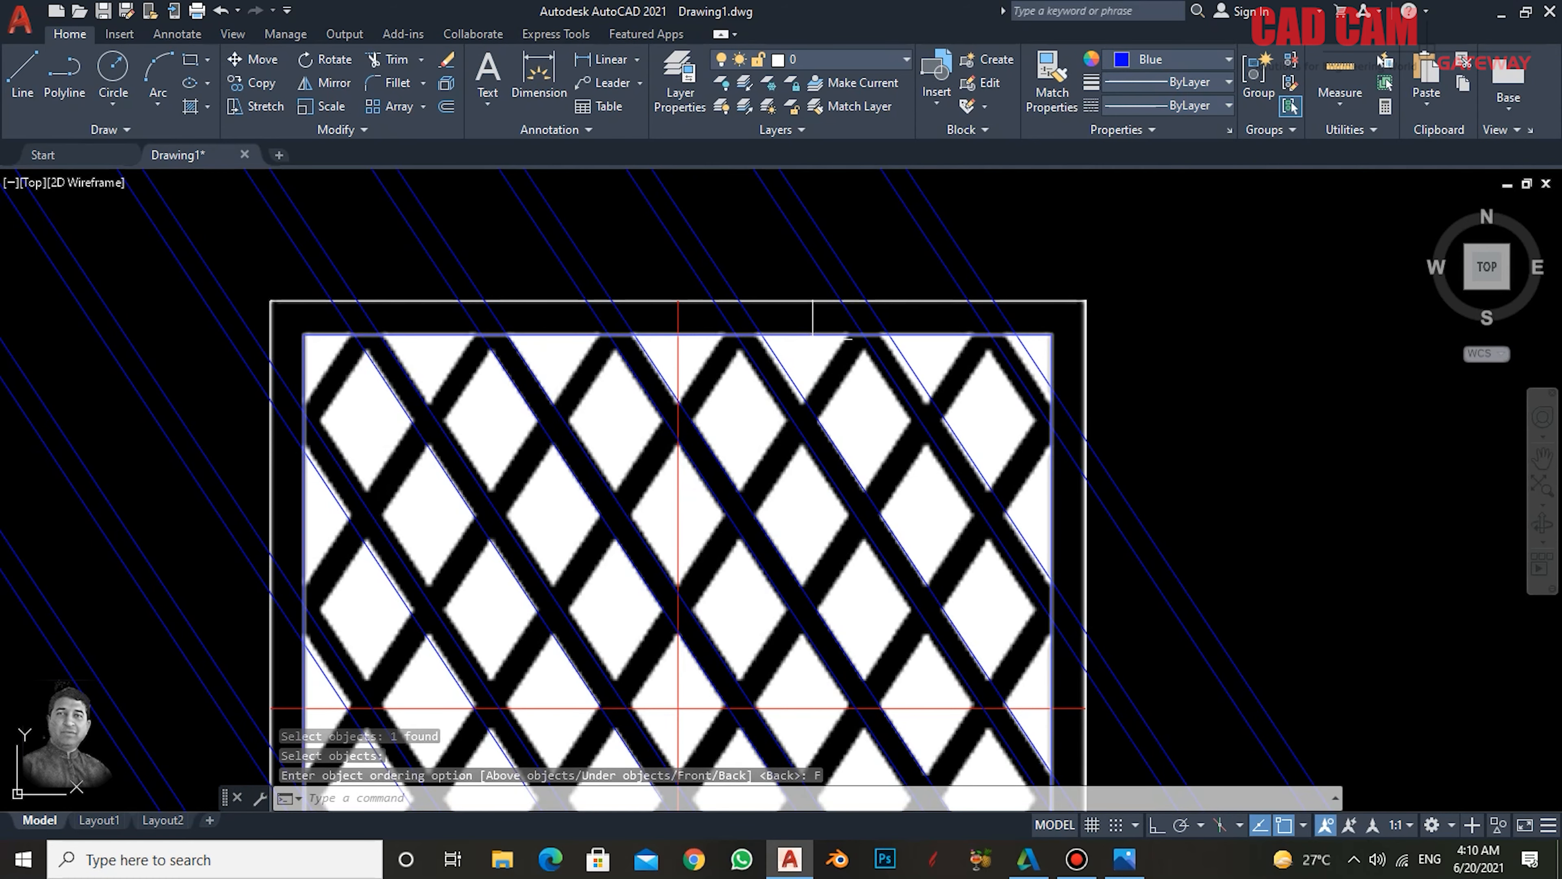
middle_drag(813, 335, 853, 269)
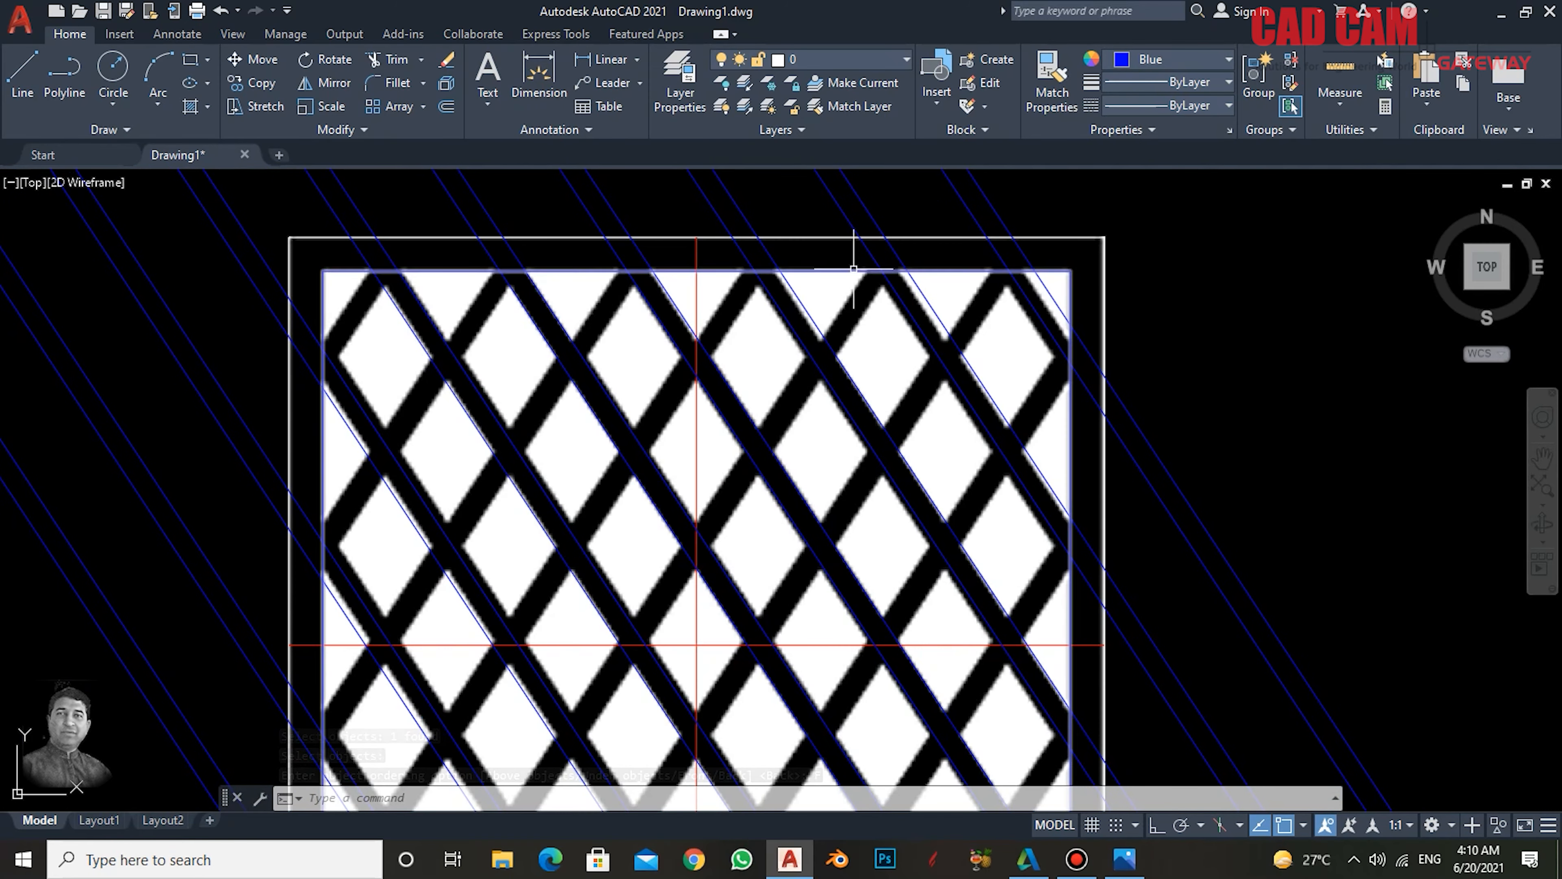
scroll(1138, 292, down, 4)
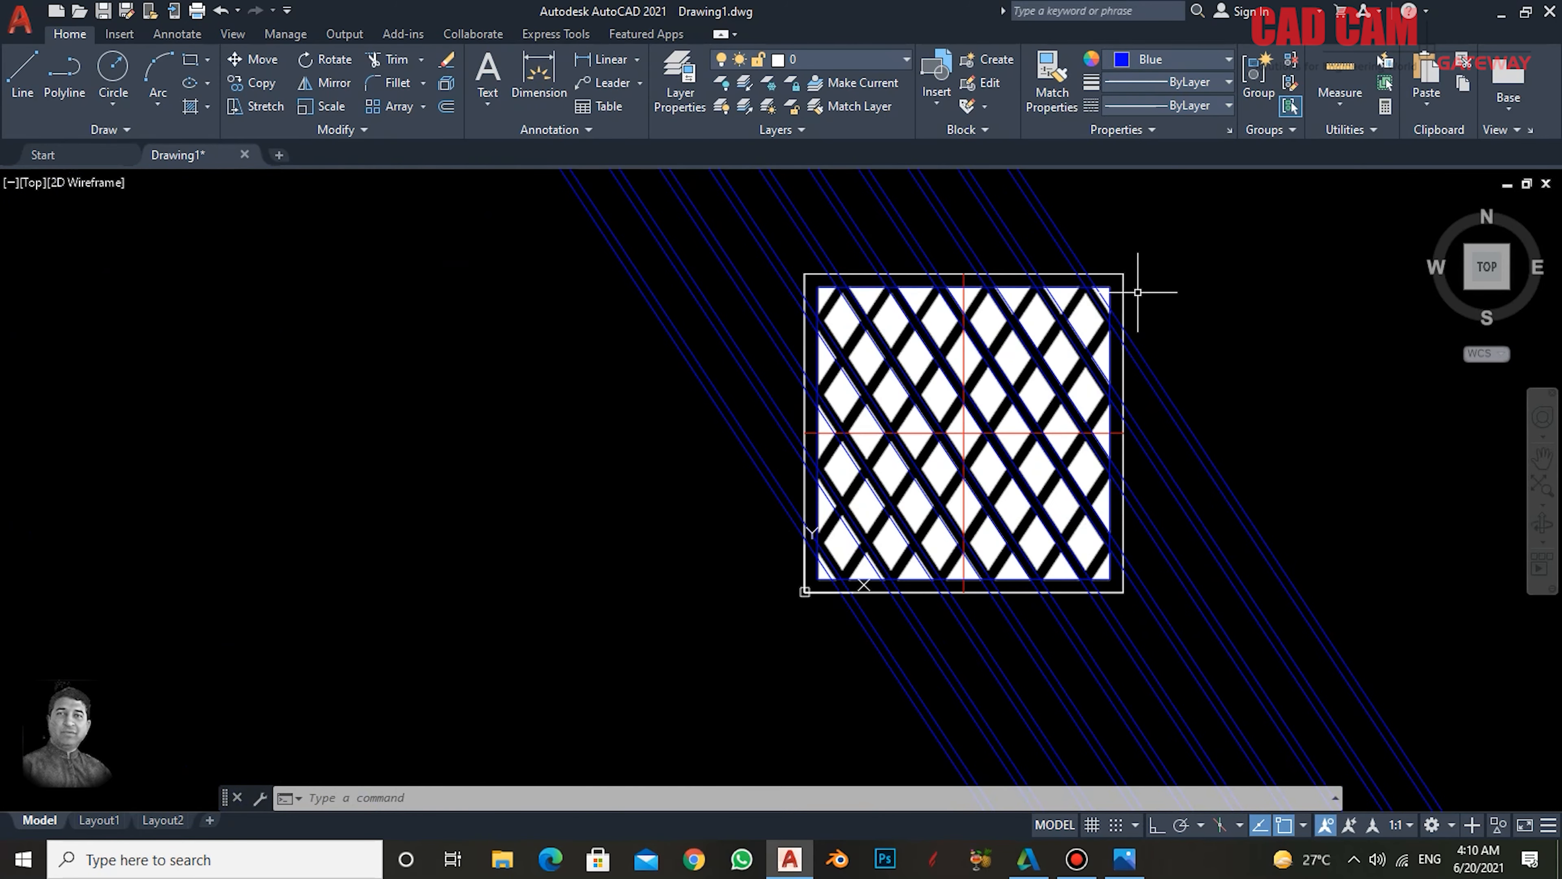
scroll(1138, 293, up, 4)
scroll(1138, 288, down, 4)
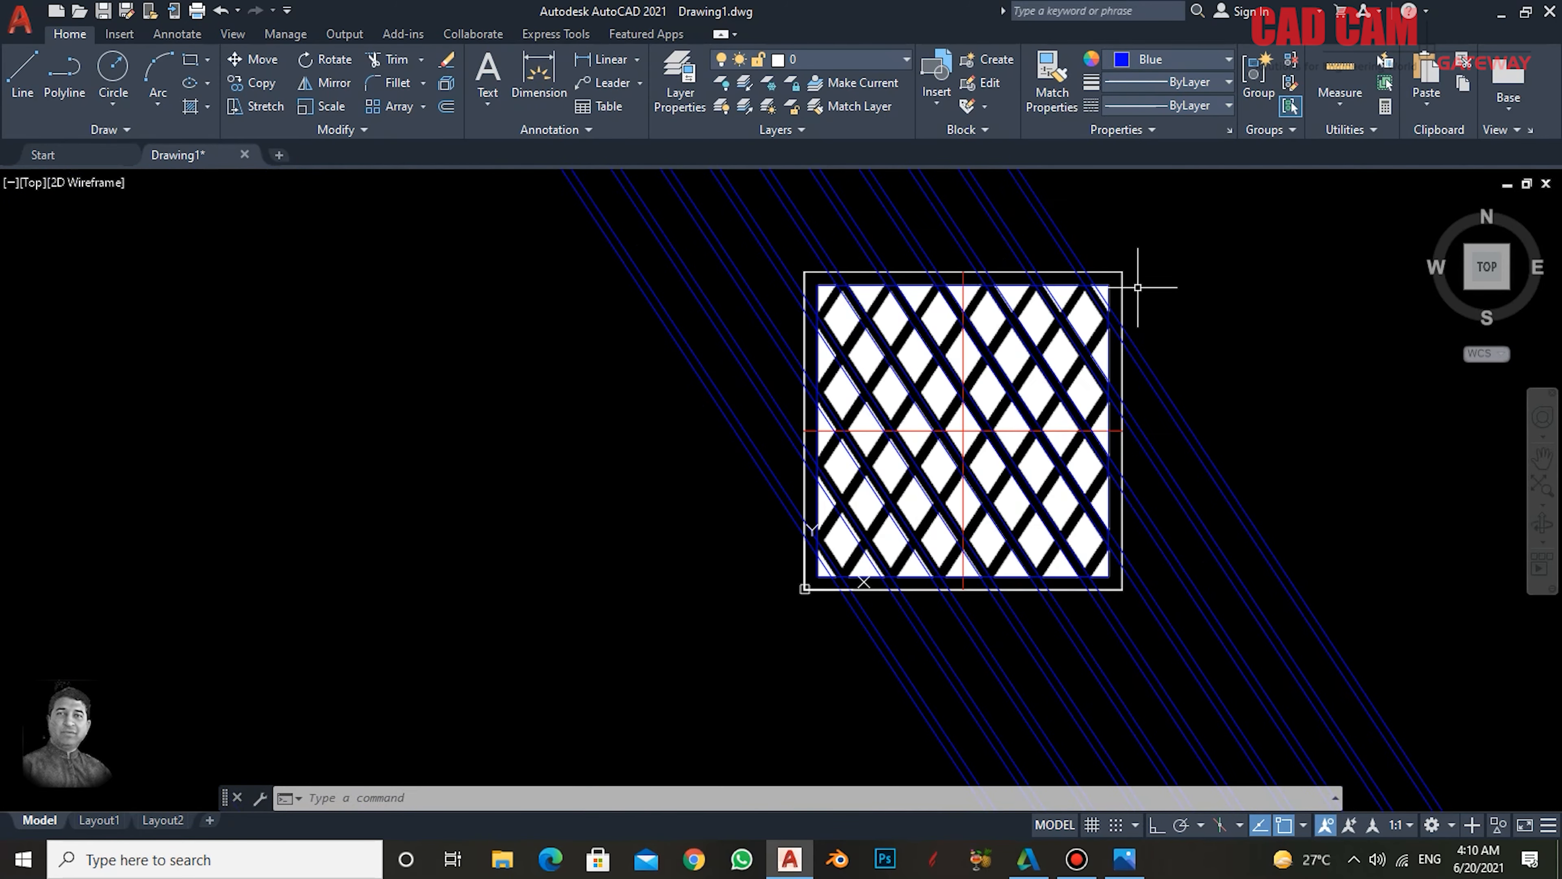
scroll(1015, 303, down, 2)
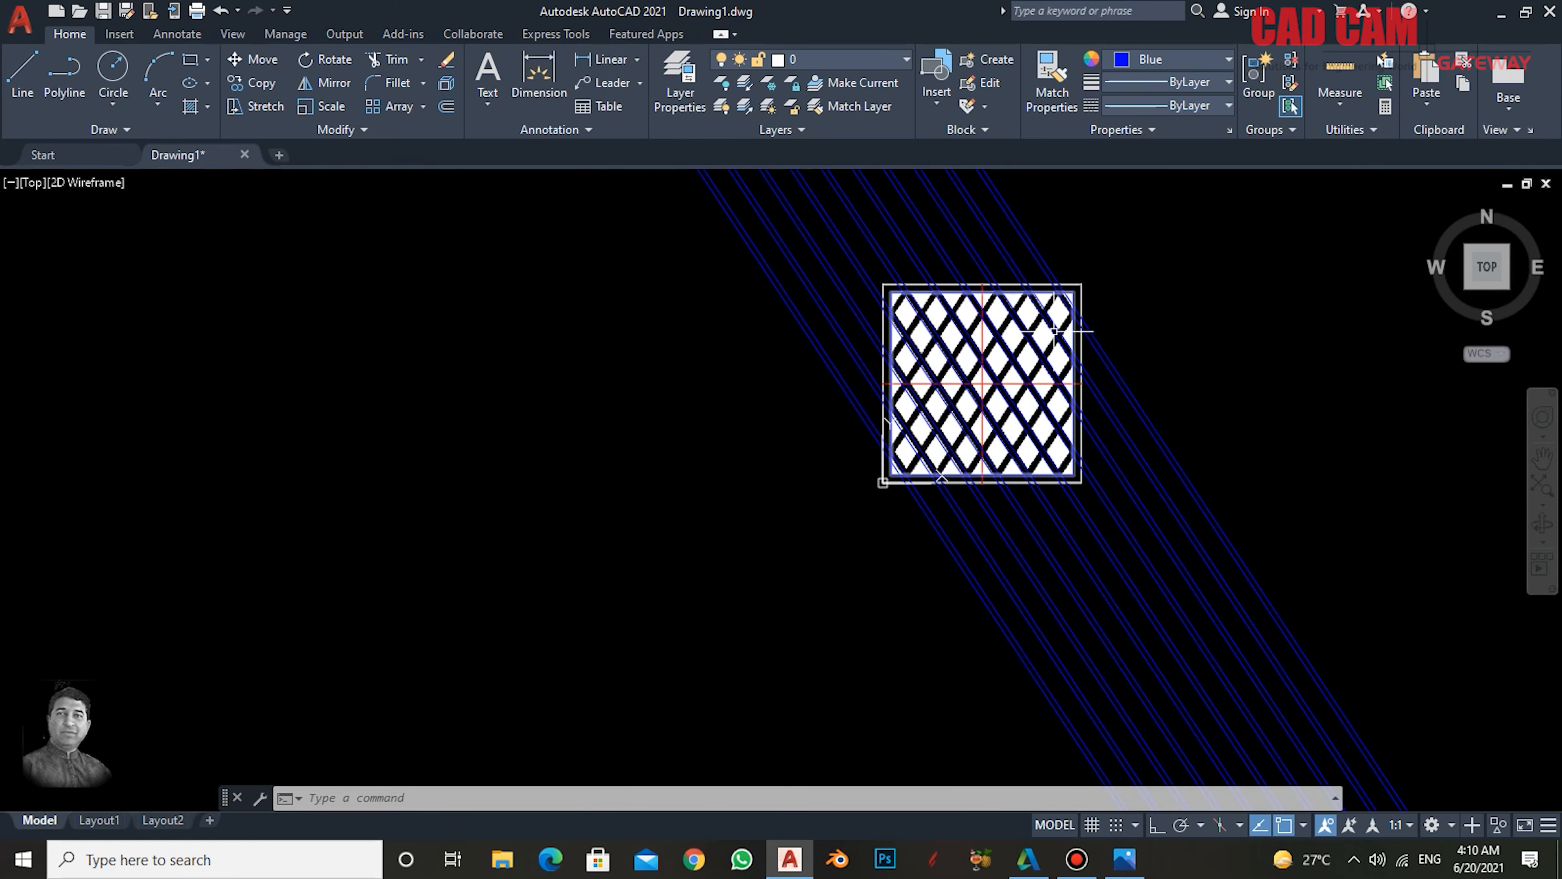
scroll(1053, 331, up, 2)
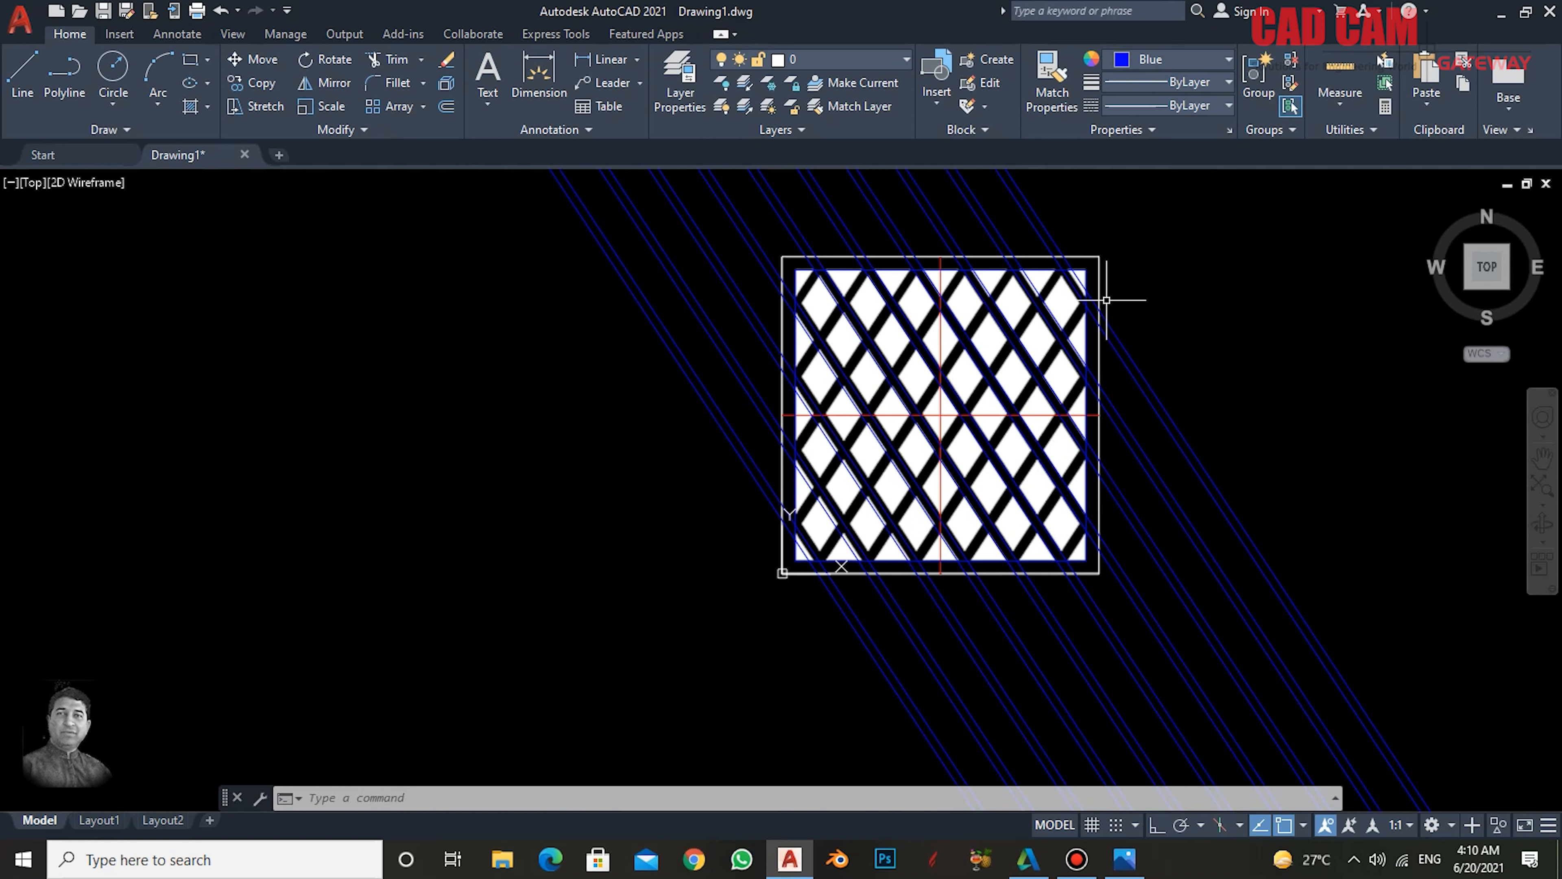
scroll(1107, 300, up, 2)
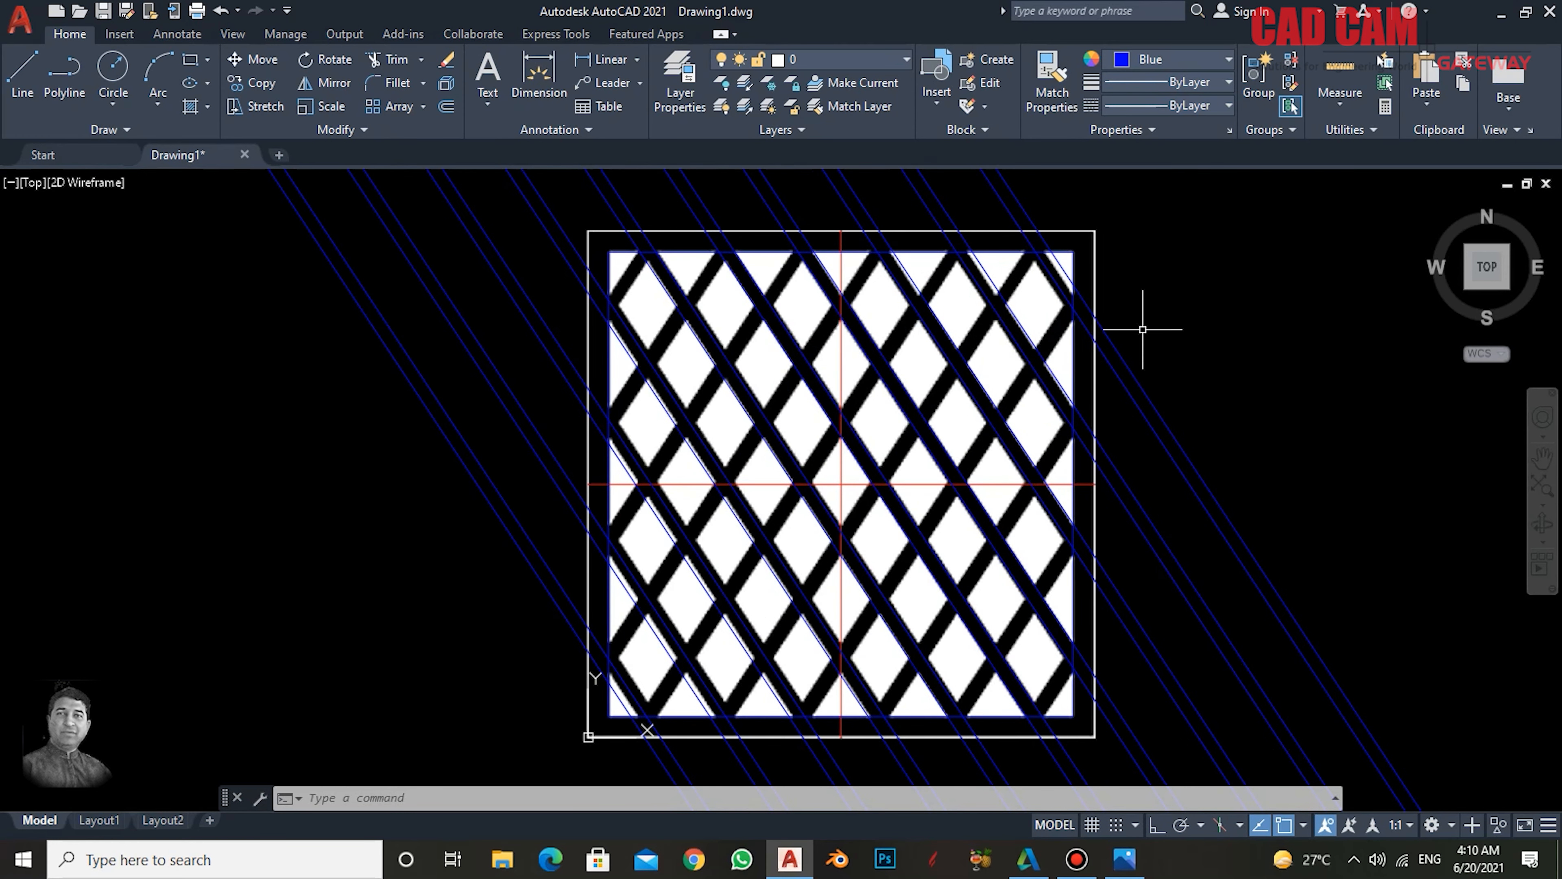
key(Escape)
key(Escape)
key(Escape)
- Trim away all parts of the slanted lines outside the panel's inner border square, using that square as the cutting edge
scroll(1143, 330, down, 2)
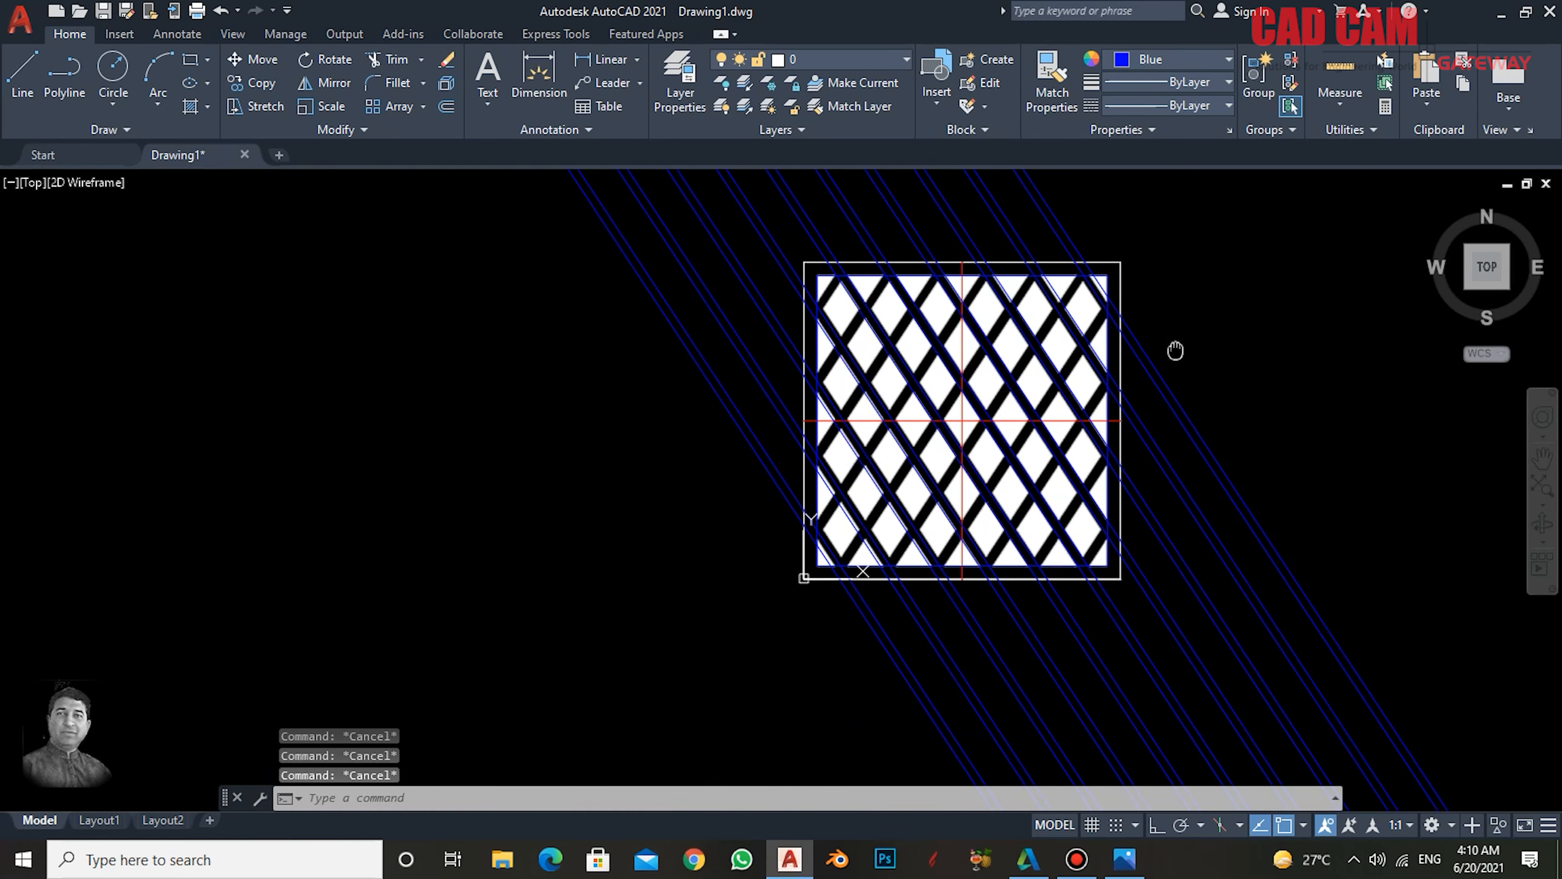
middle_drag(1175, 350, 1056, 349)
text(tr)
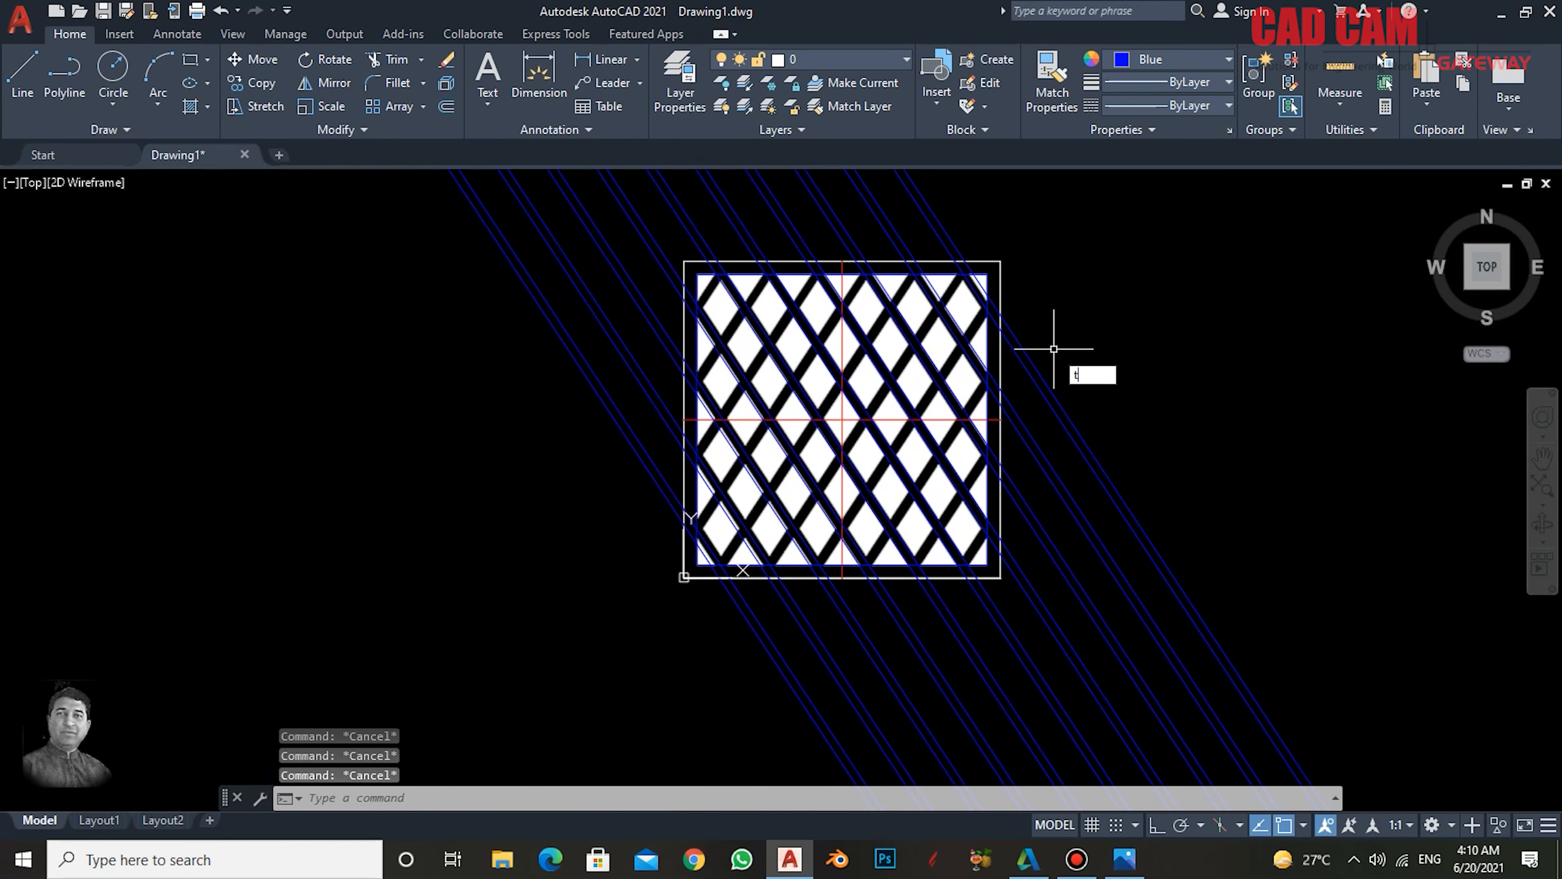
key(Return)
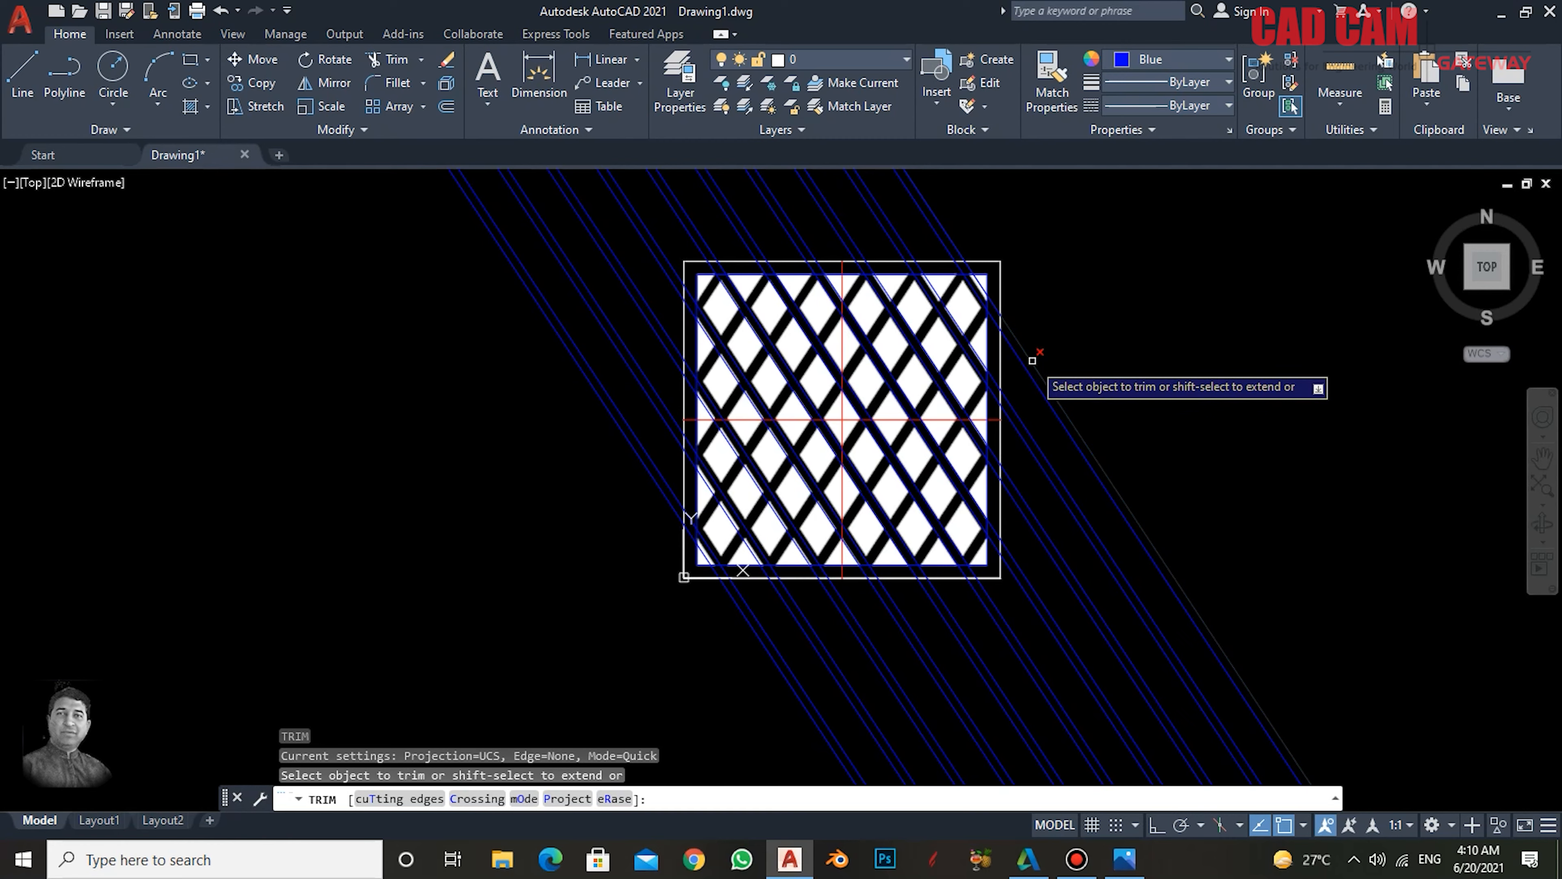
scroll(1012, 315, up, 5)
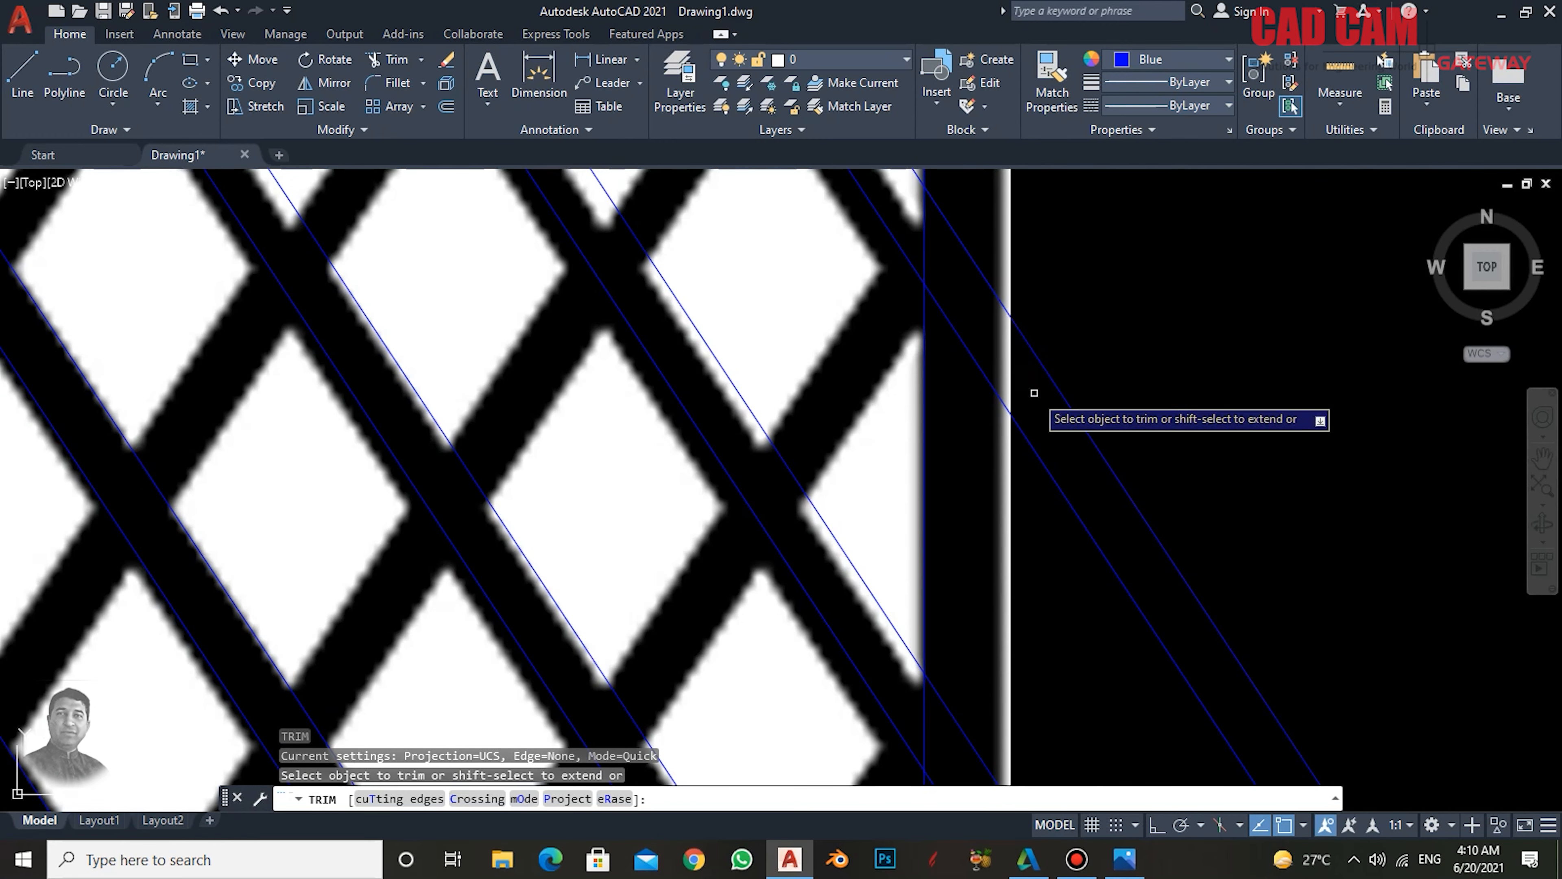
scroll(1042, 429, down, 2)
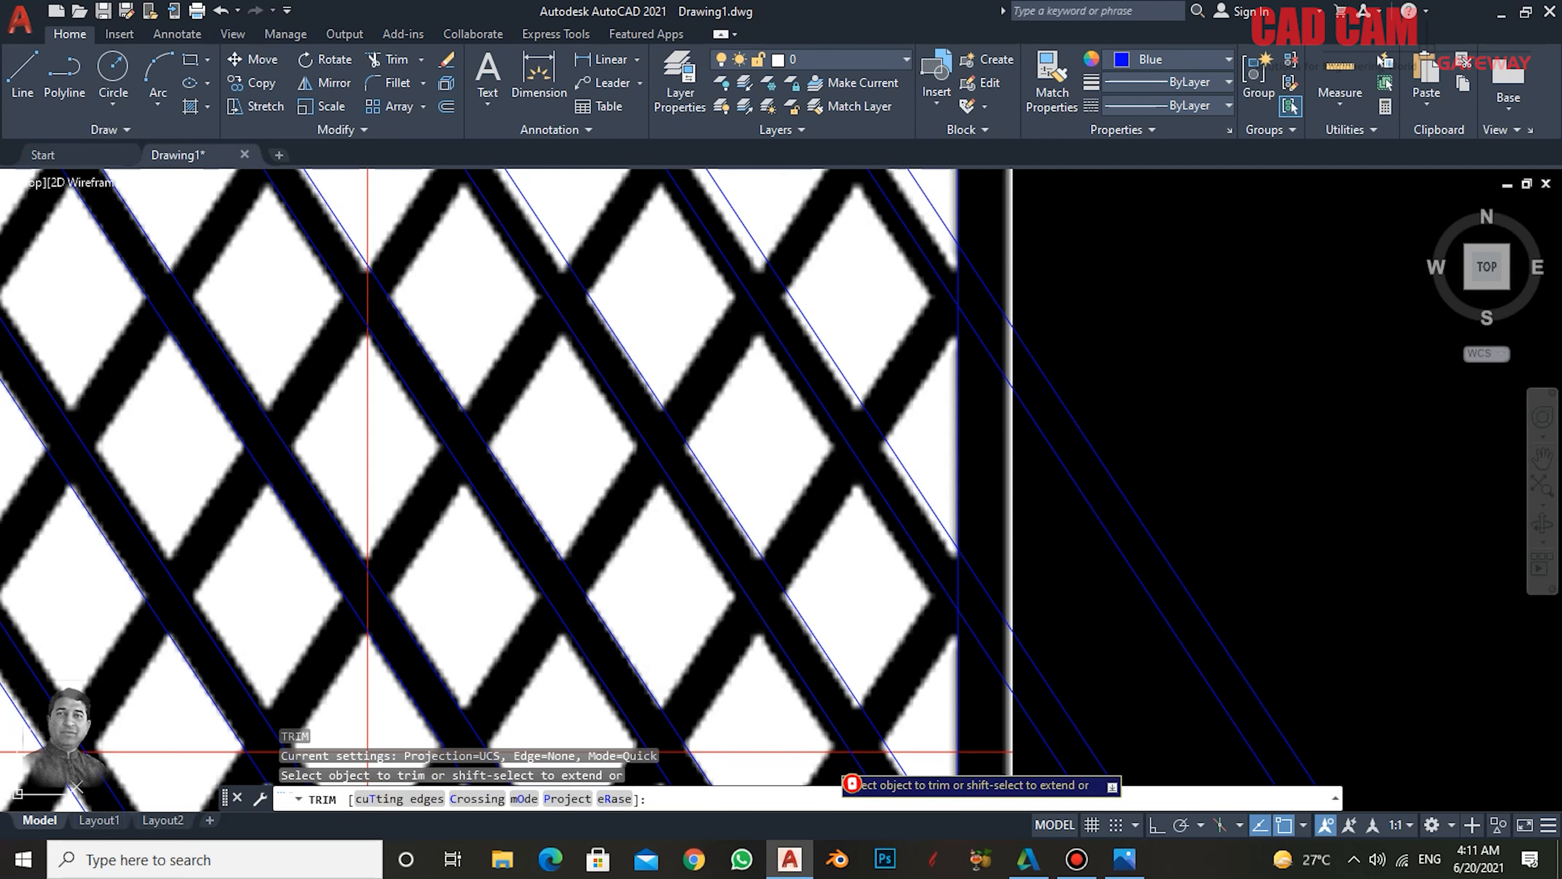
text(t)
key(Return)
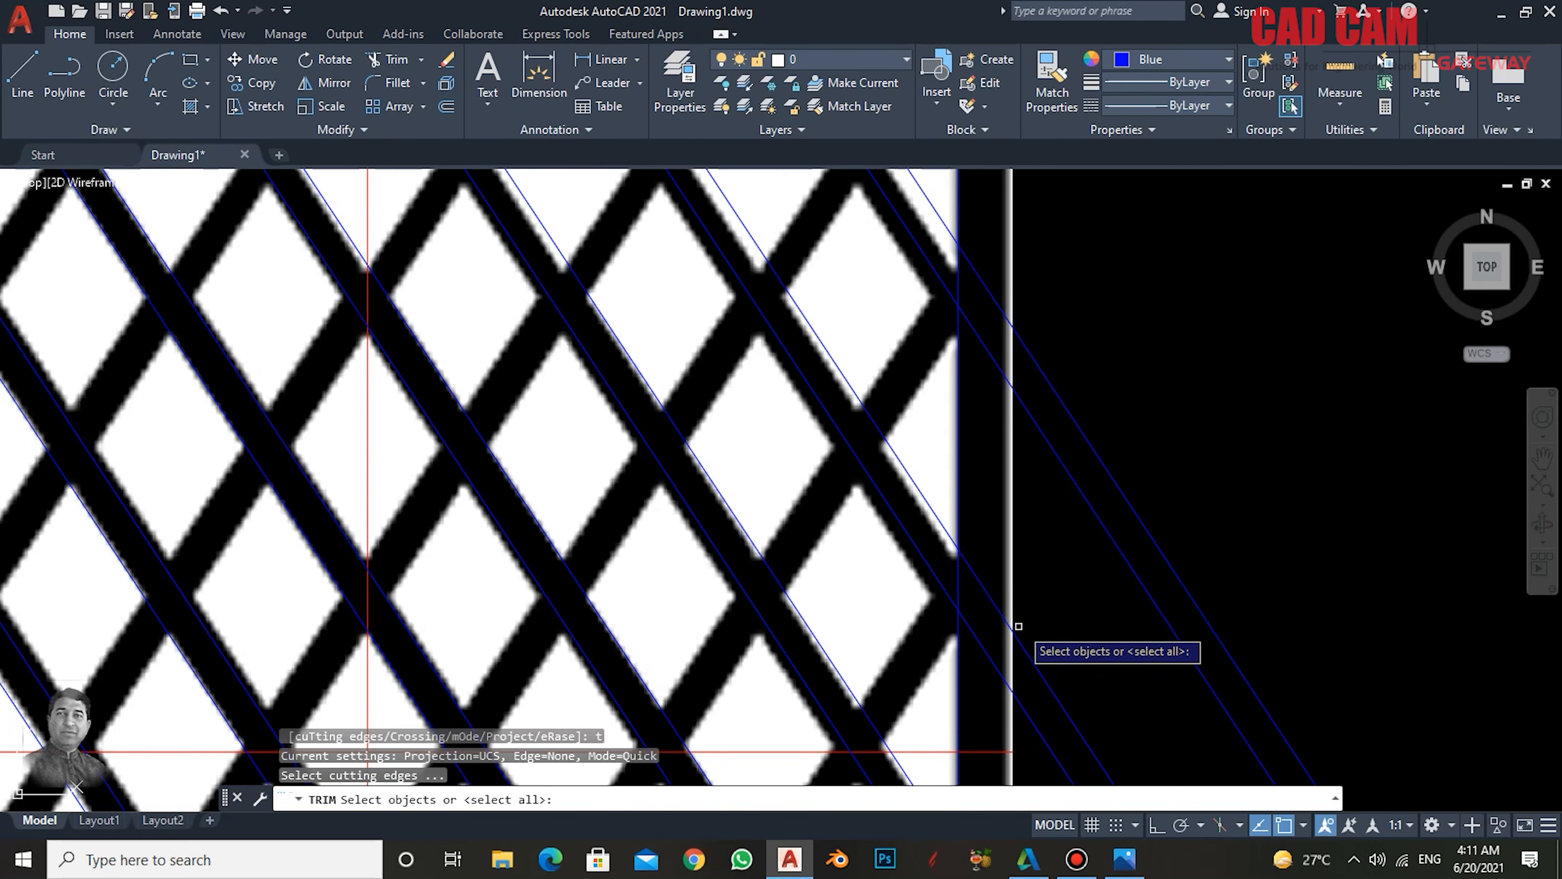
scroll(1082, 523, down, 3)
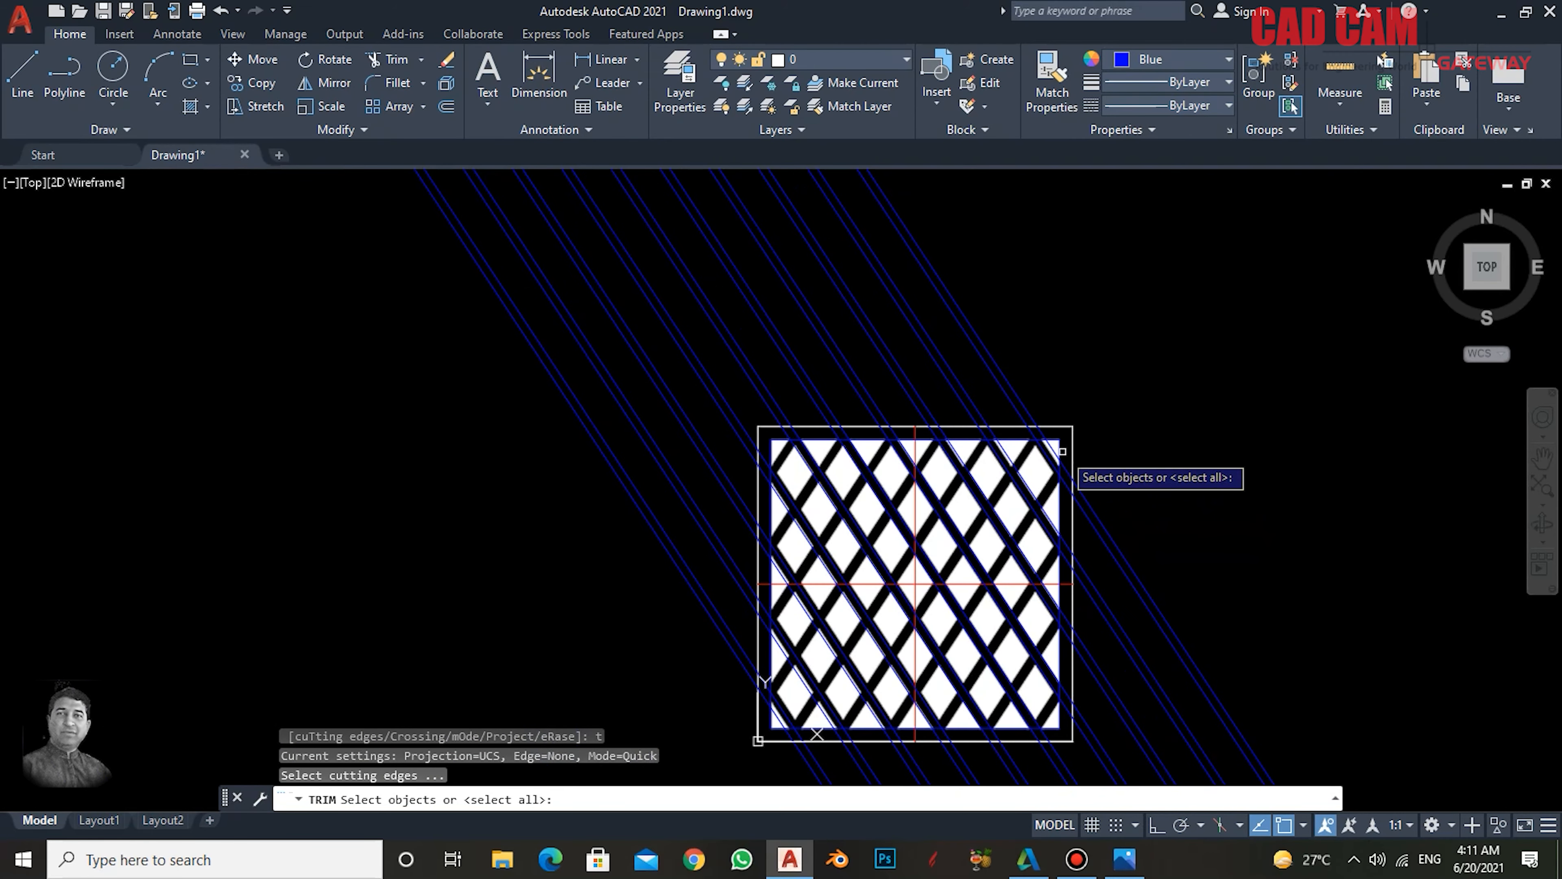
click(1060, 441)
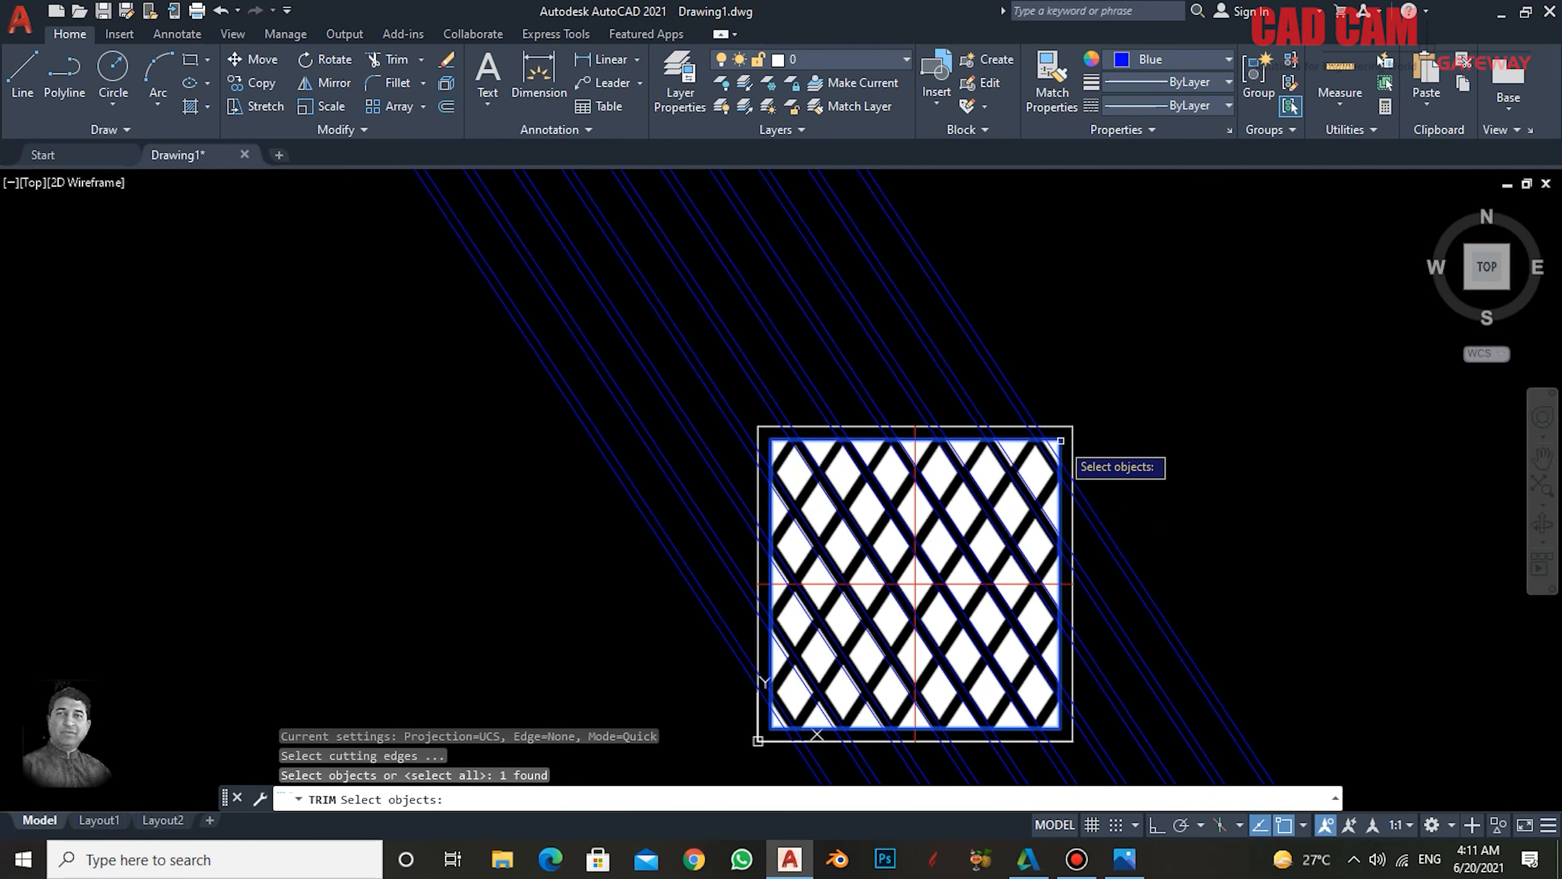
key(Return)
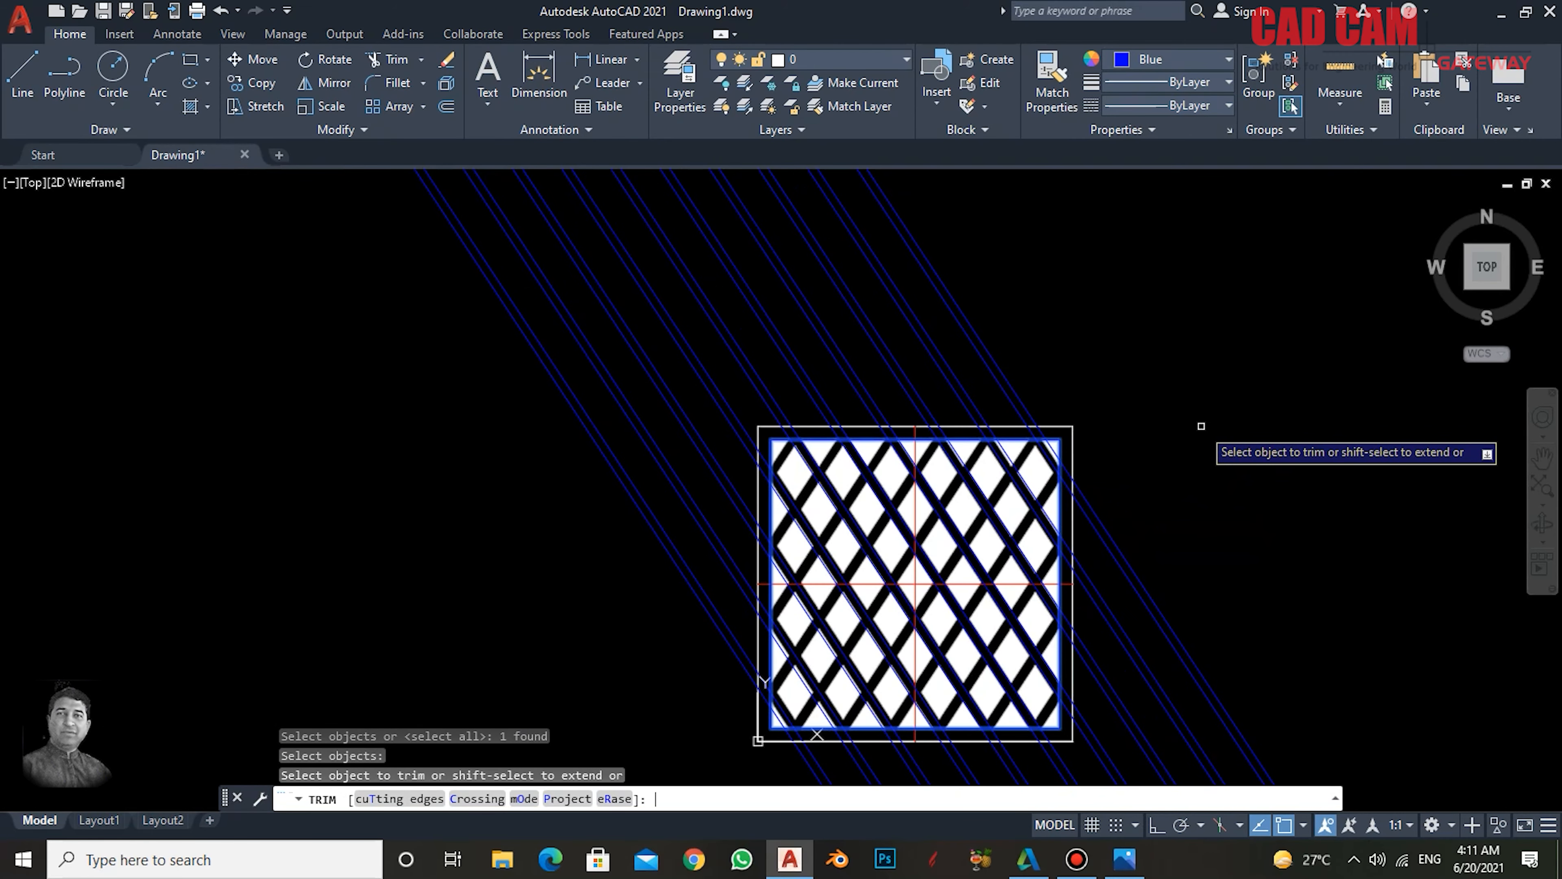
scroll(1203, 429, down, 2)
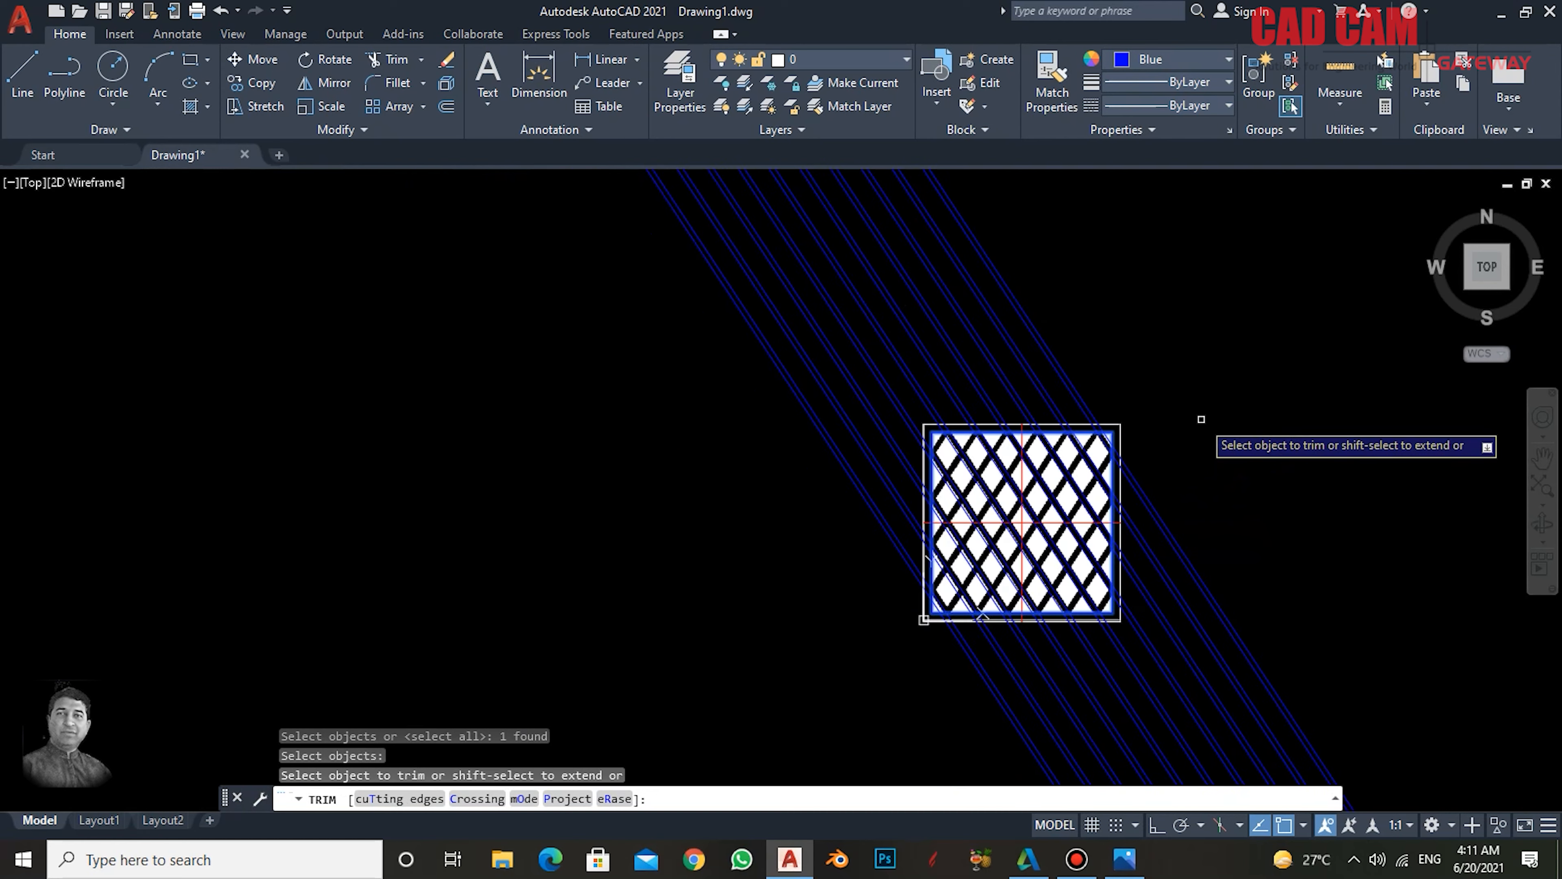
click(1107, 352)
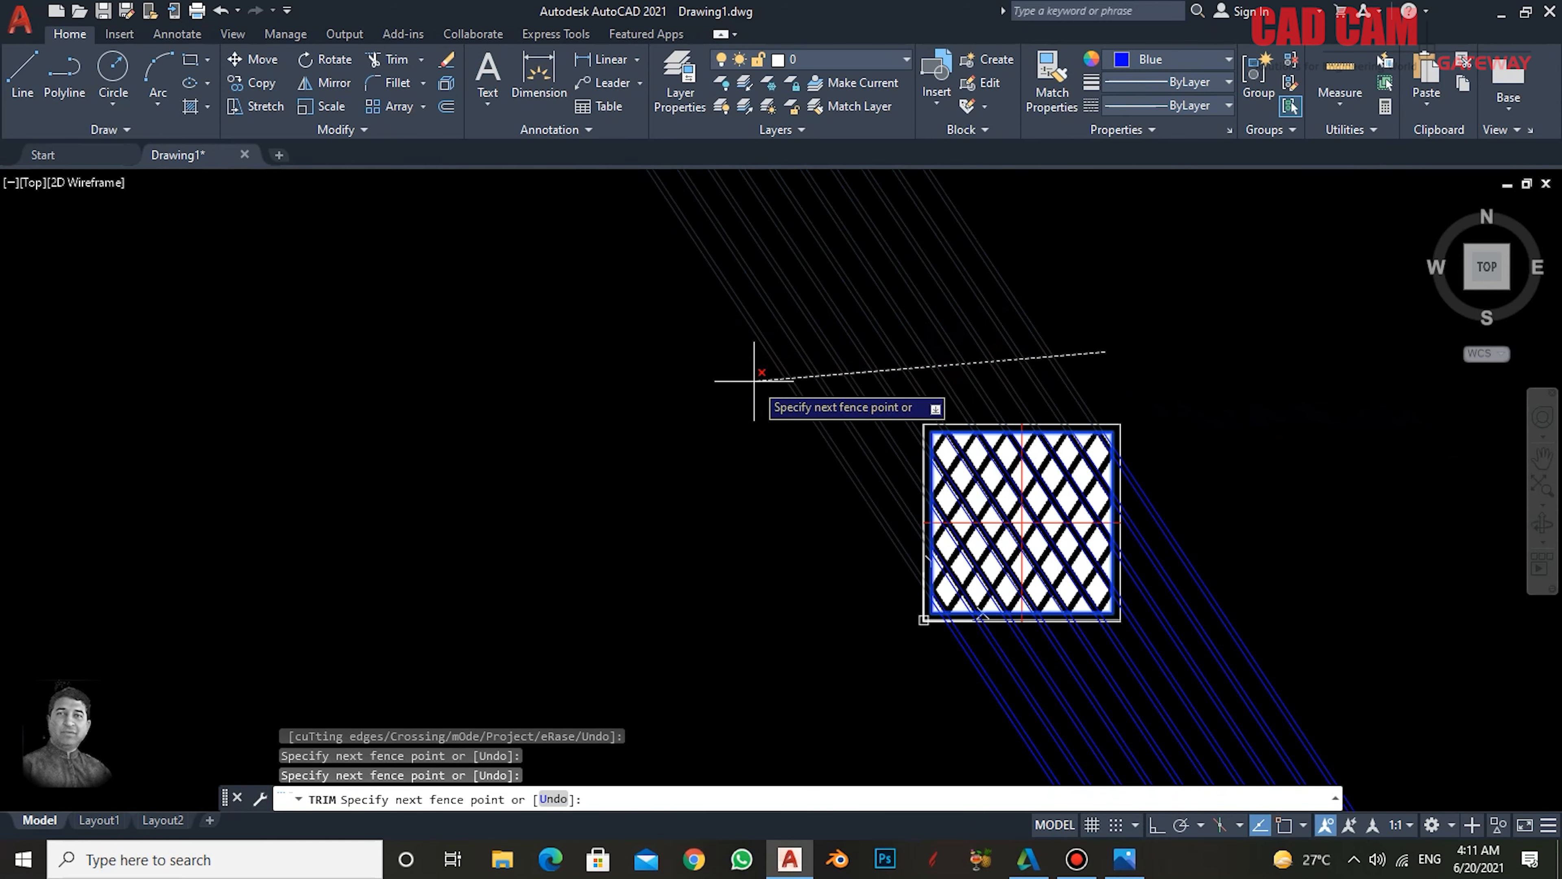
key(Return)
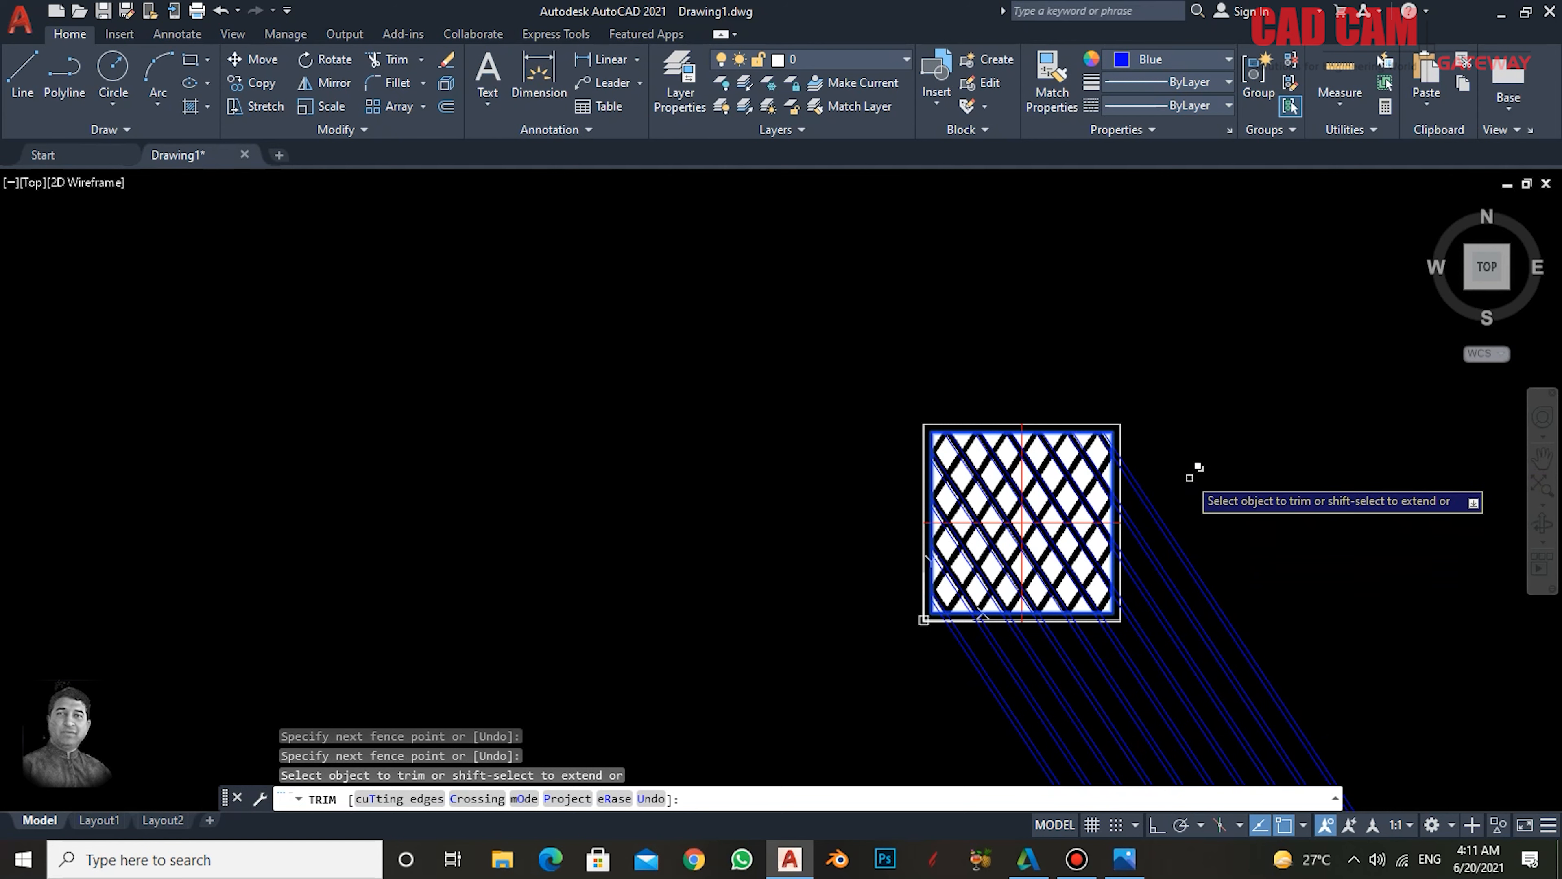
mouse_move(1183, 462)
mouse_down()
mouse_move(1196, 603)
mouse_move(1074, 750)
mouse_move(885, 701)
mouse_up()
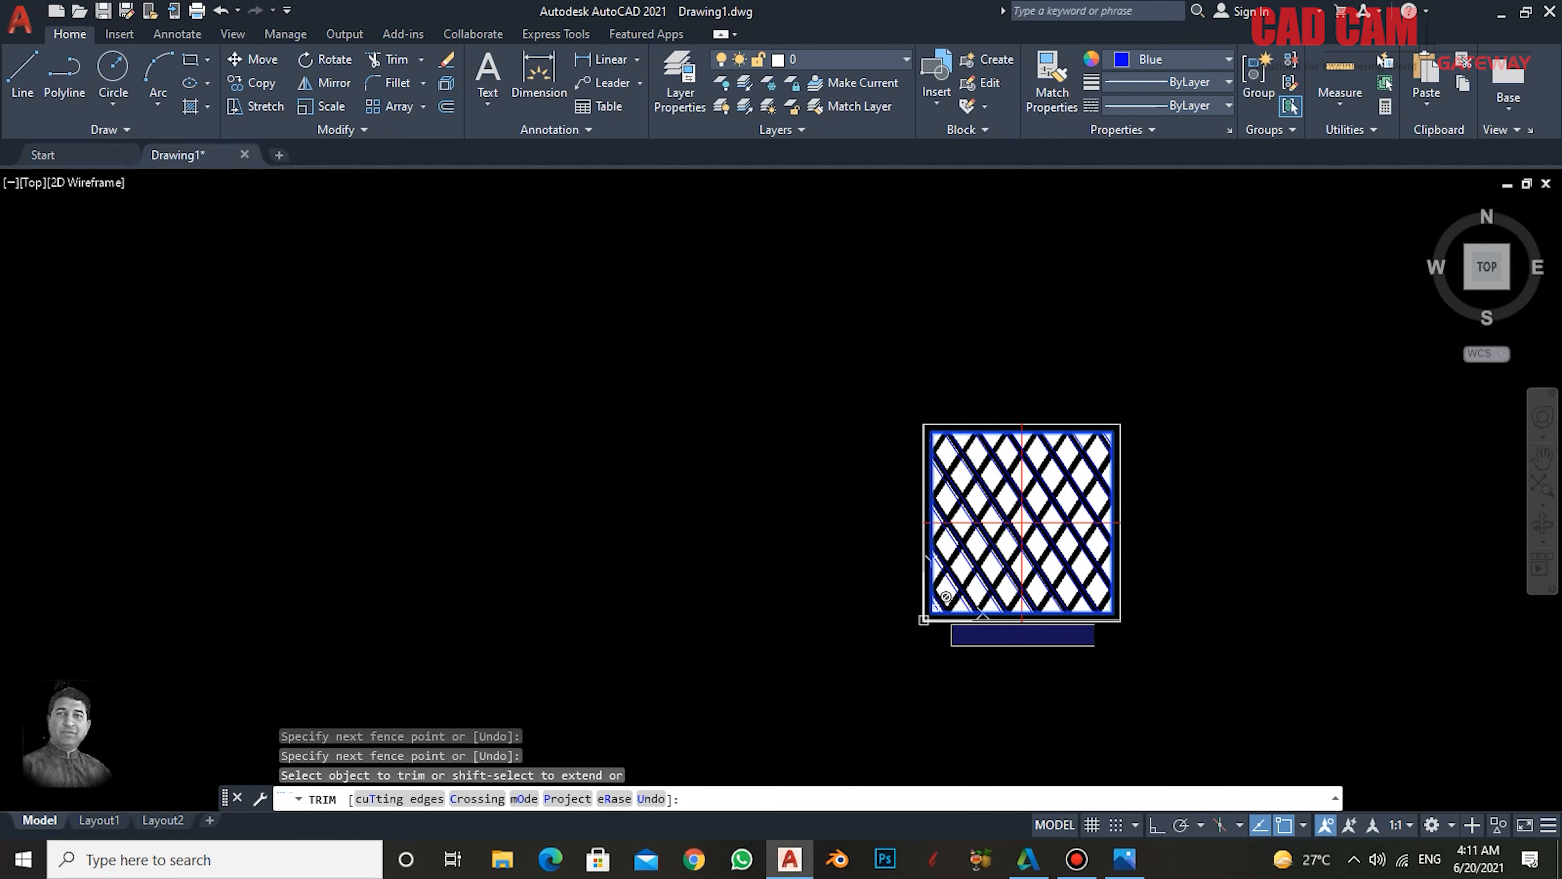
key(Return)
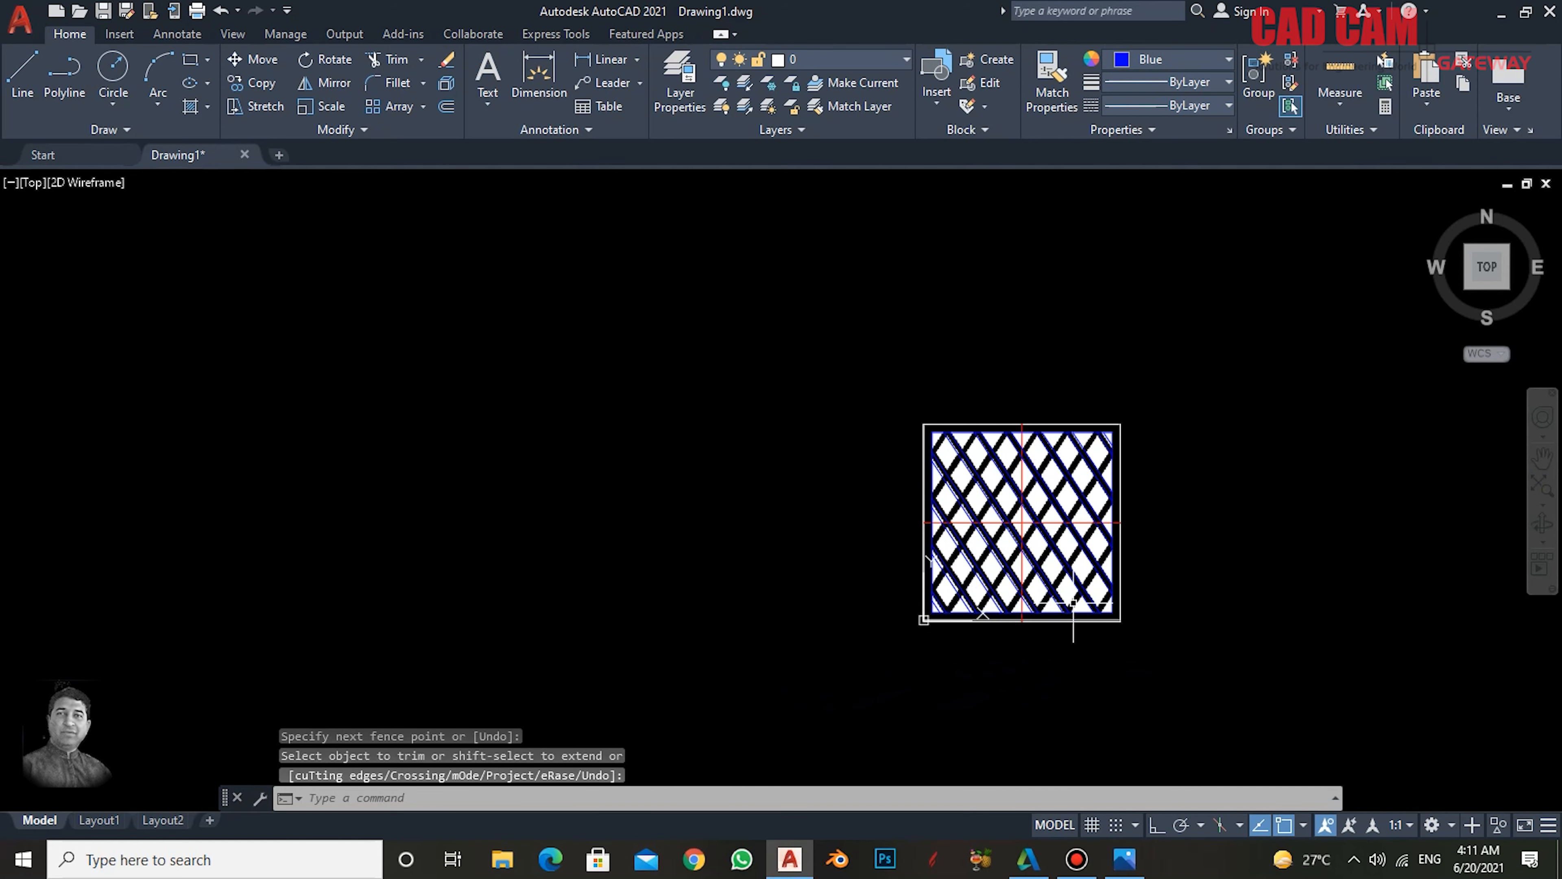
- Mirror all the slanted lines inside the border about the vertical centre line, keeping the source objects
scroll(1067, 529, up, 4)
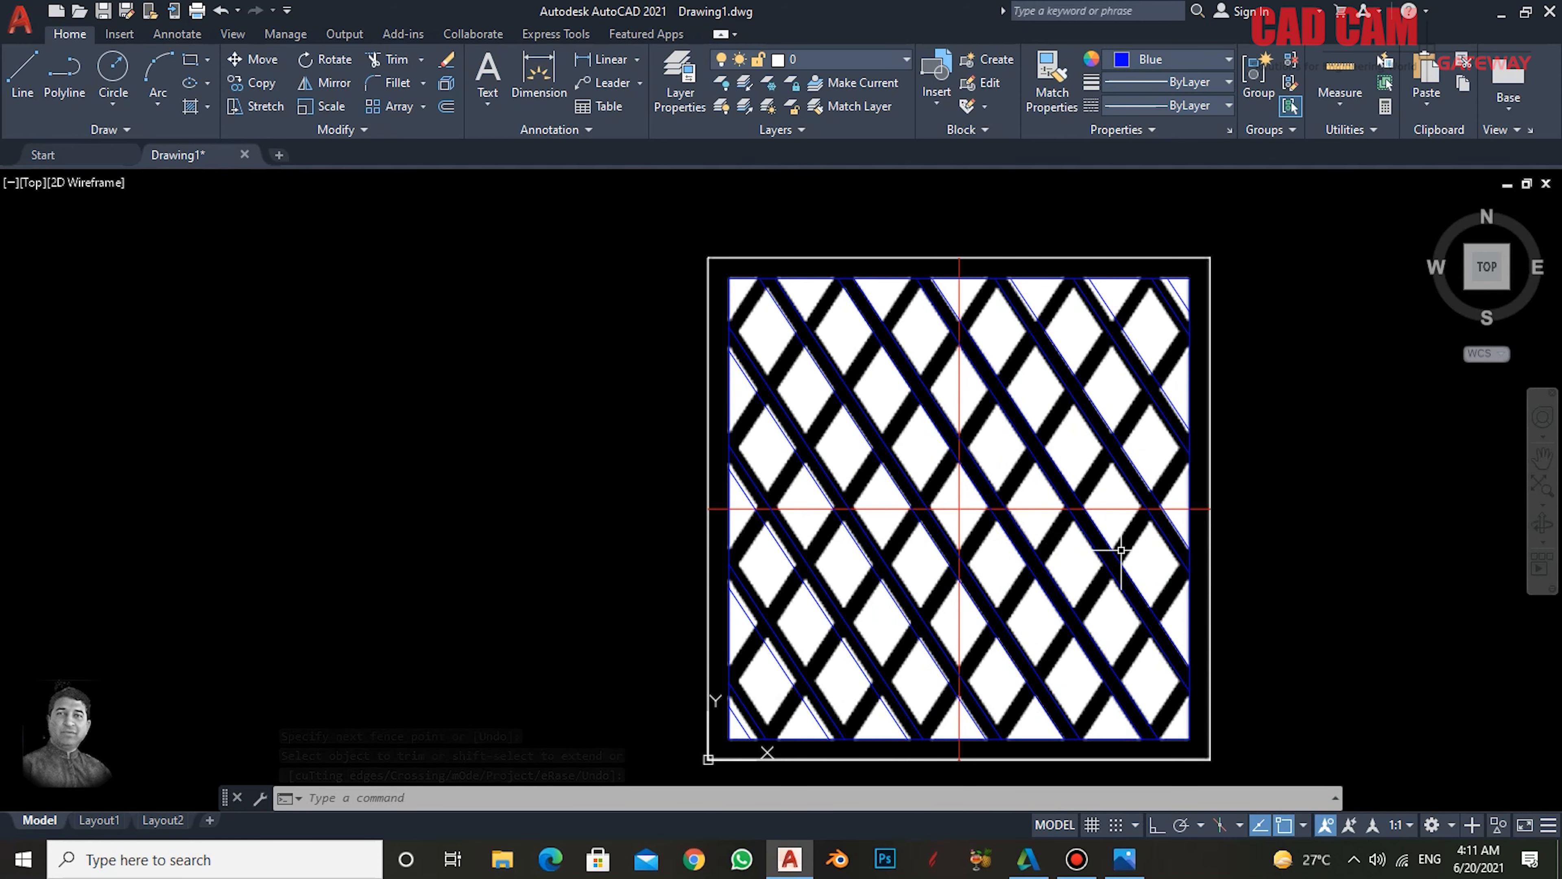
middle_drag(1069, 490, 963, 450)
middle_drag(1172, 443, 1154, 446)
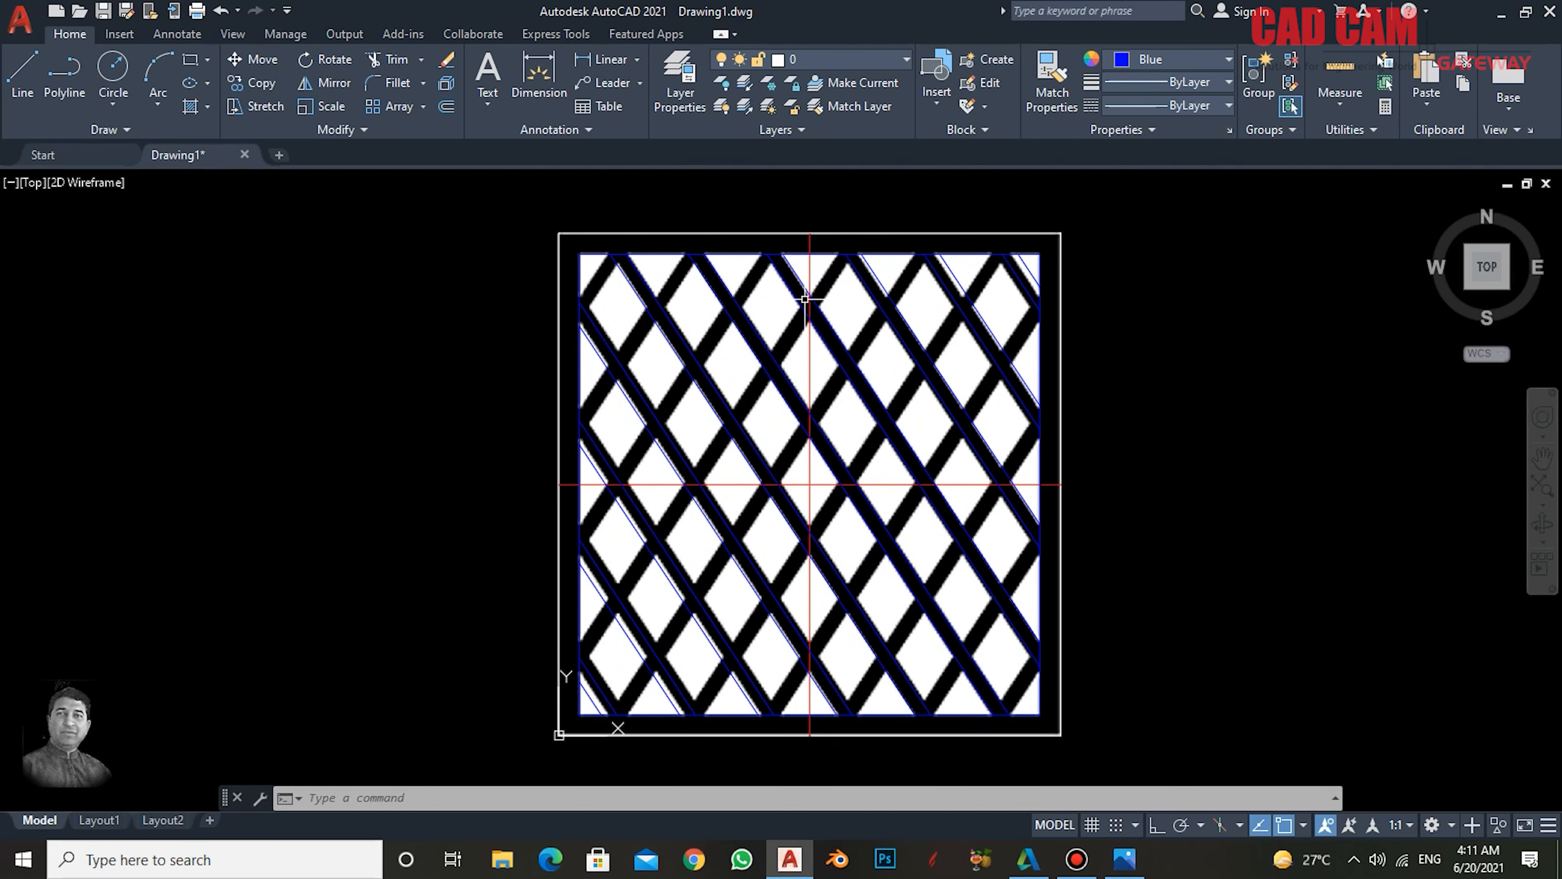
click(1034, 259)
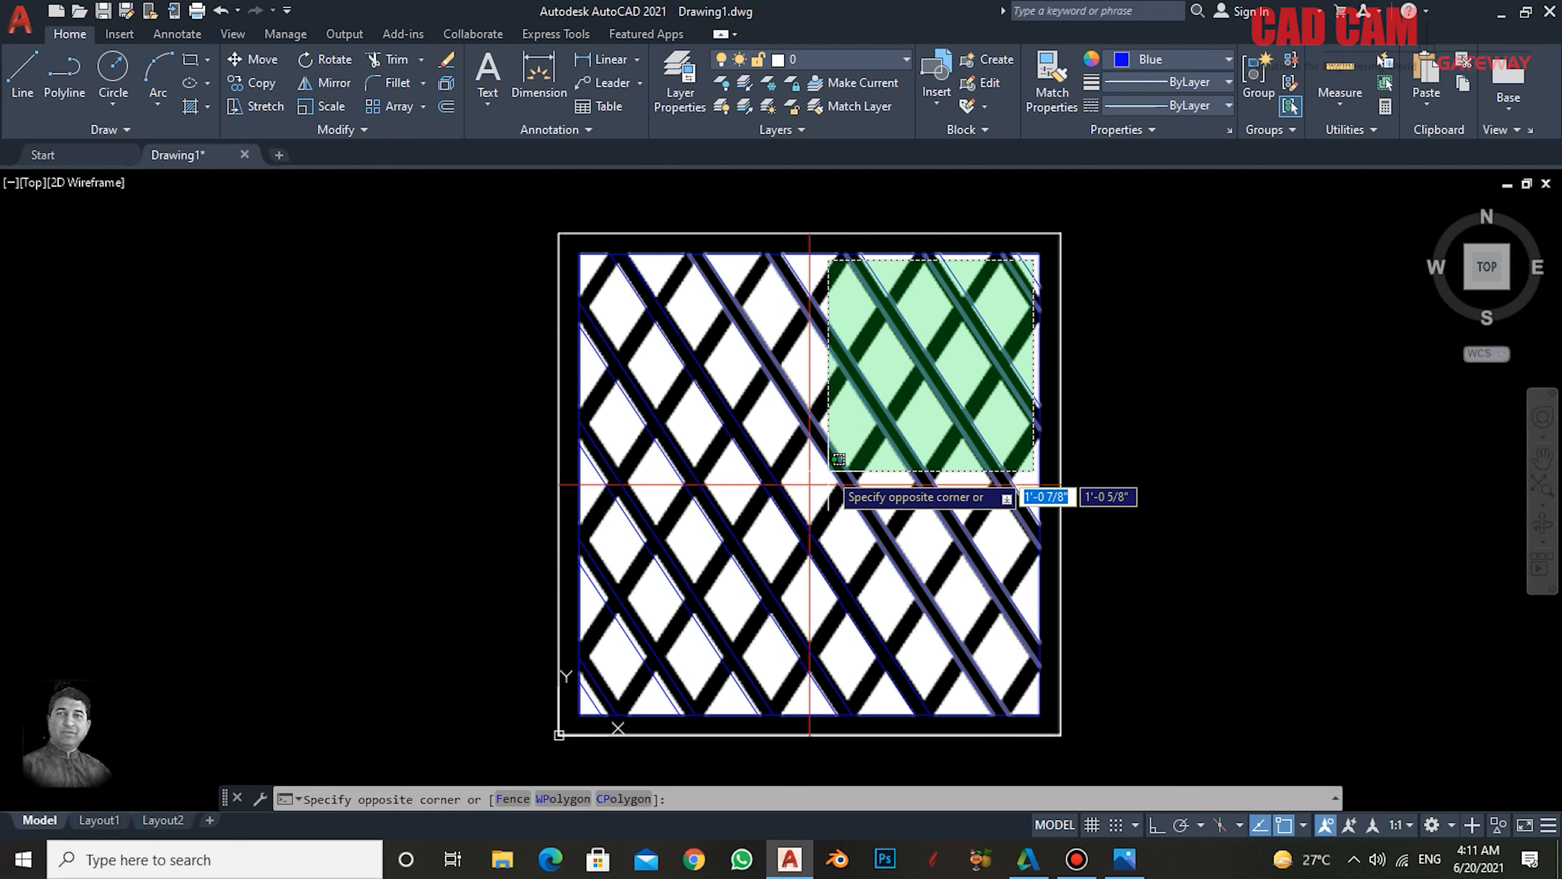
click(829, 471)
click(800, 495)
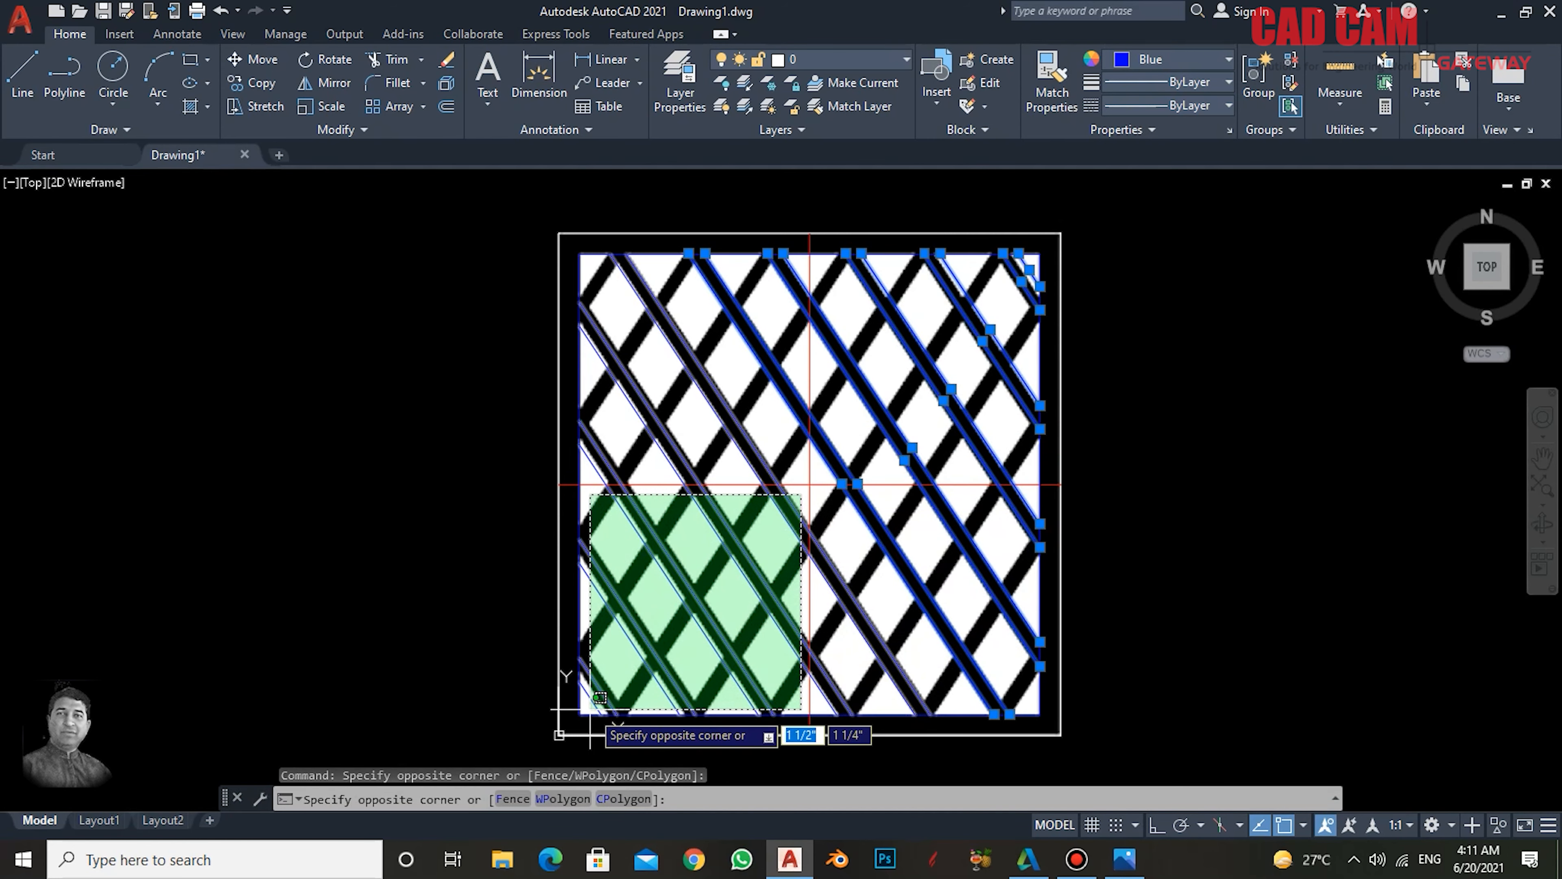
click(598, 698)
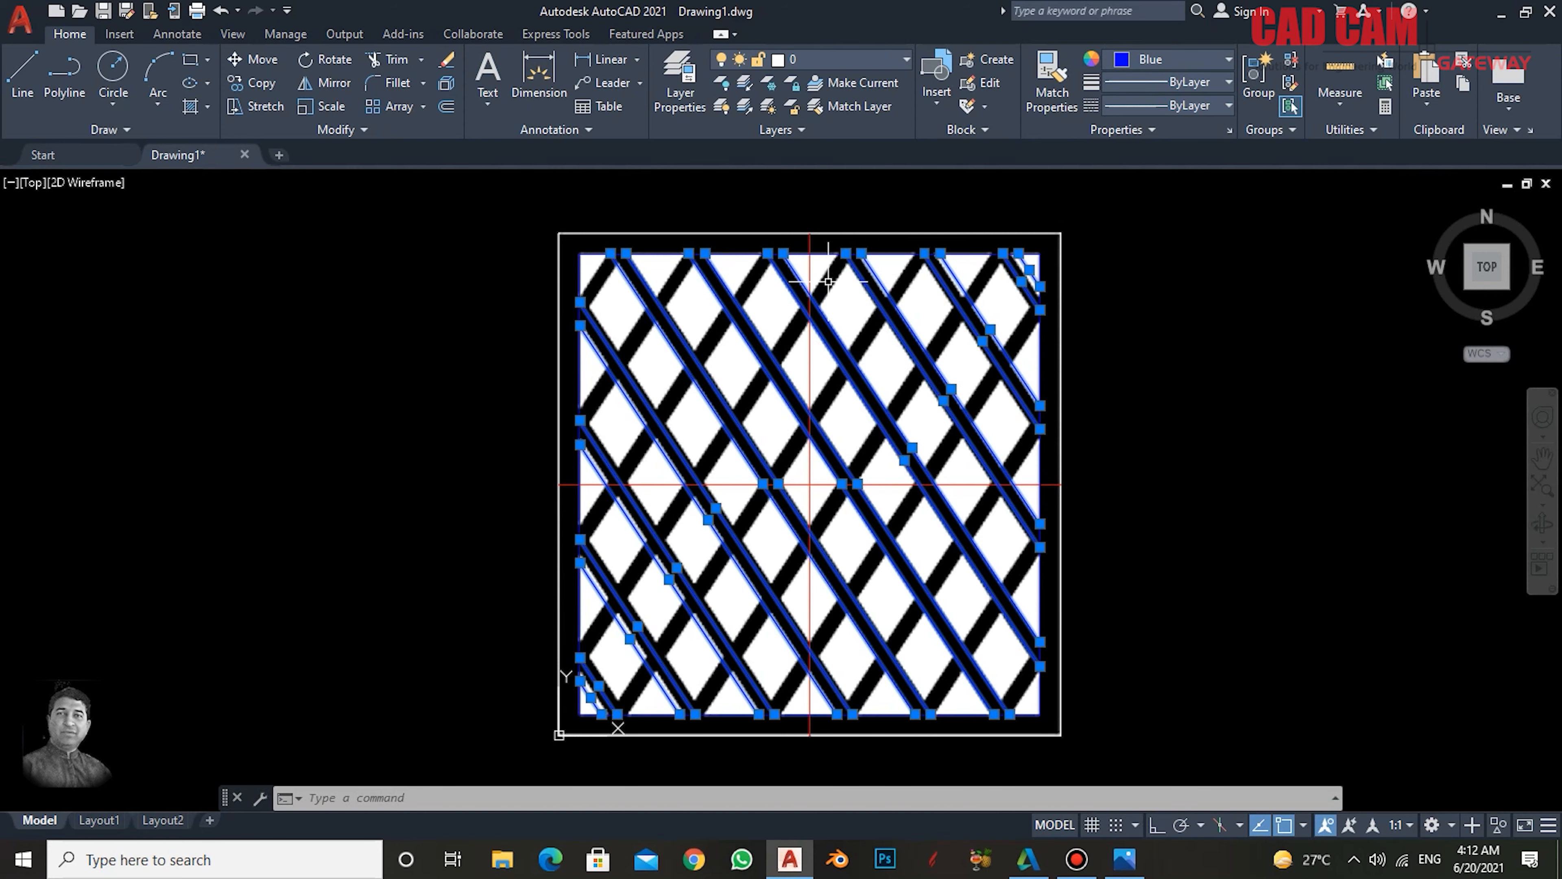
scroll(853, 280, up, 2)
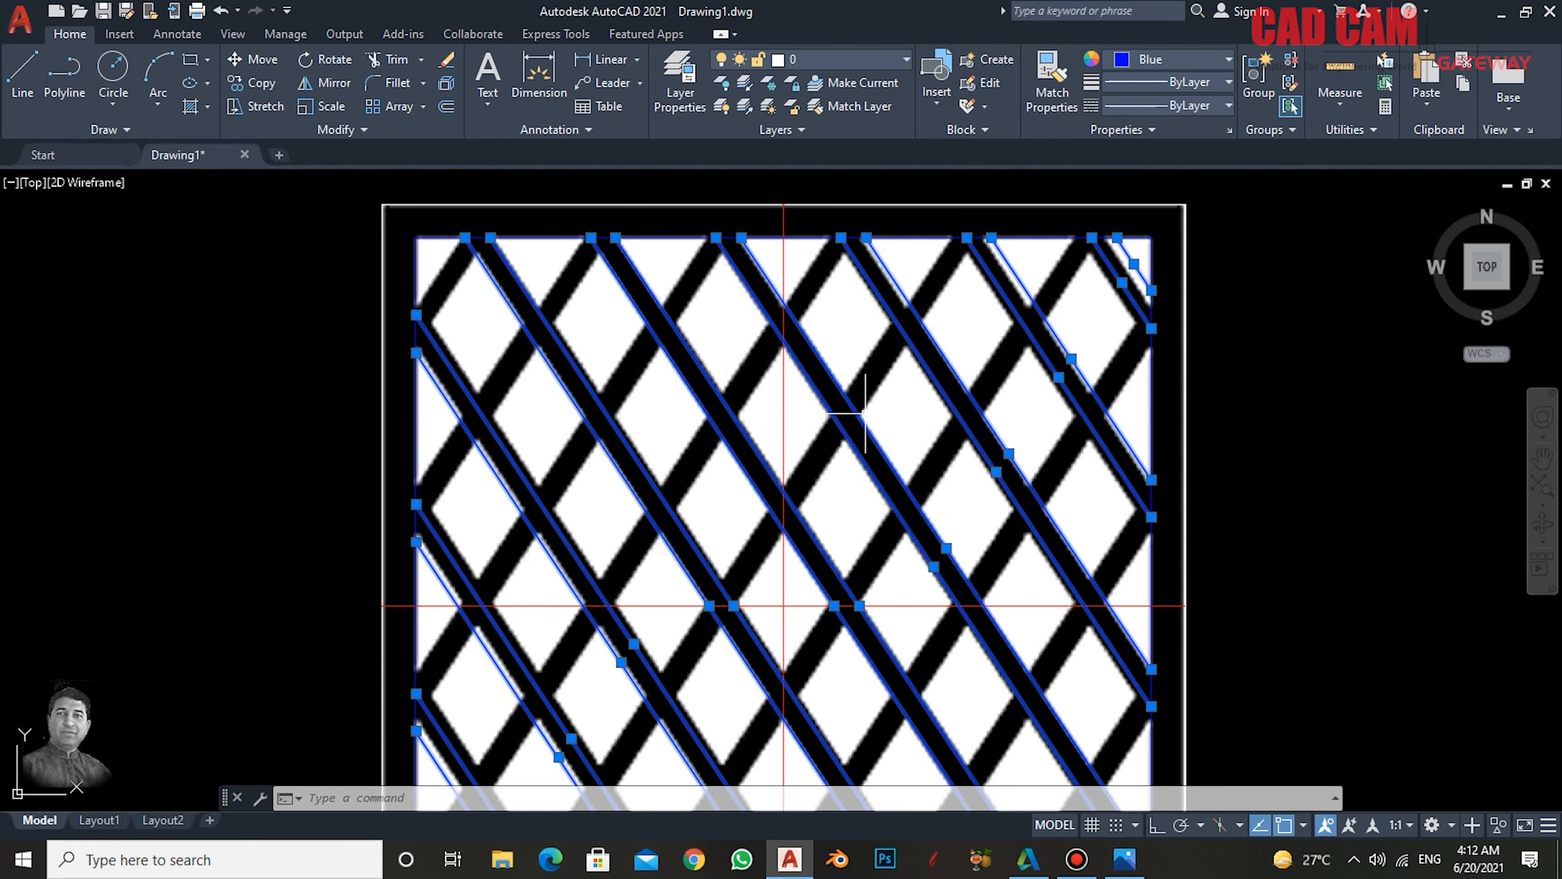
scroll(929, 309, down, 4)
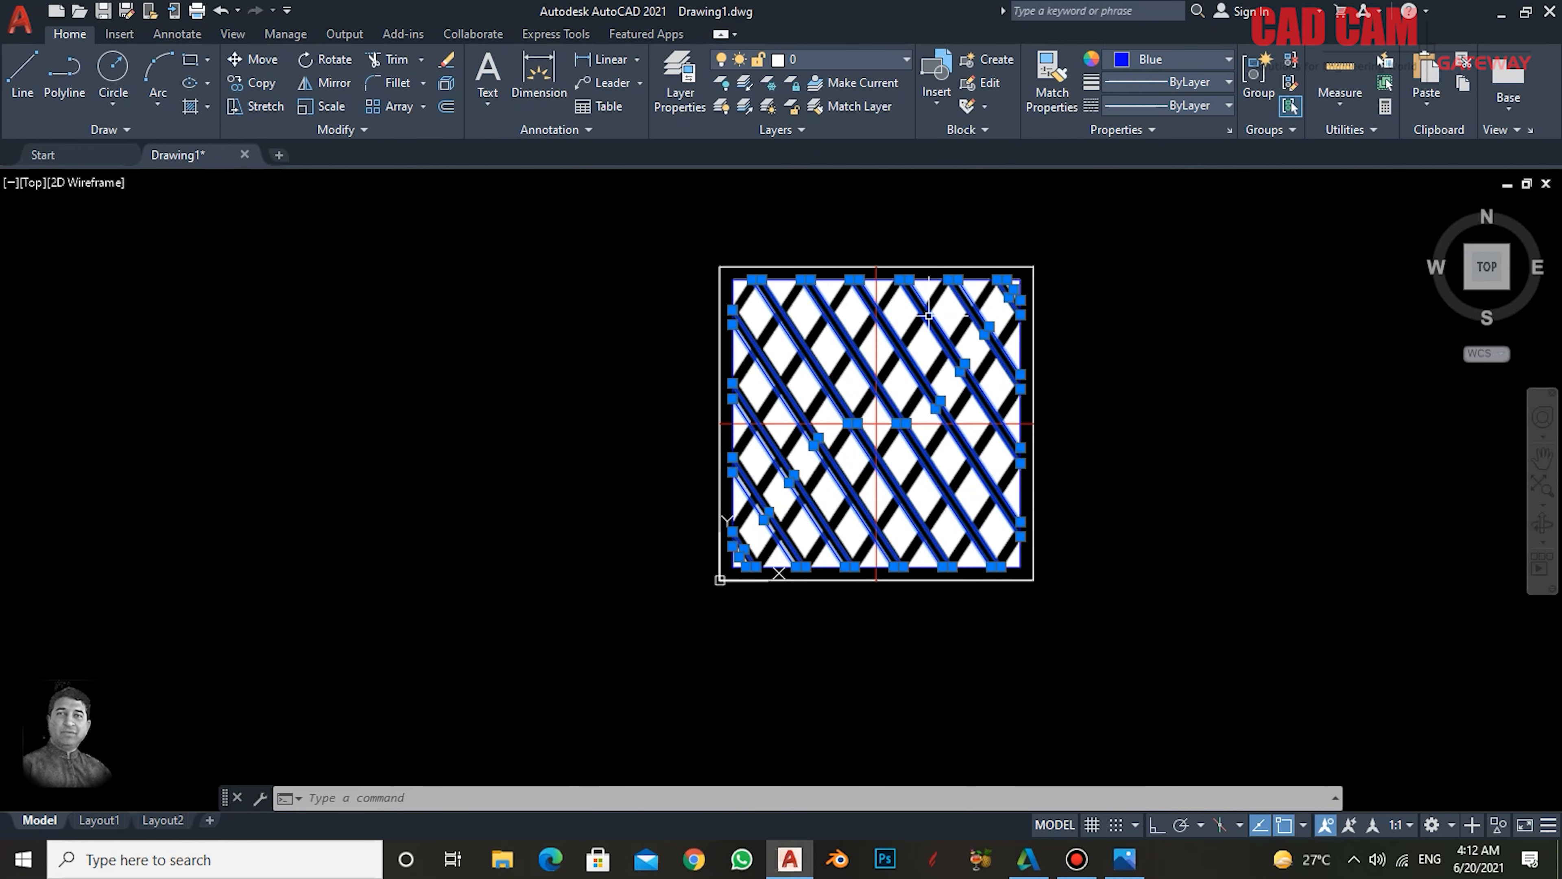
scroll(910, 337, up, 2)
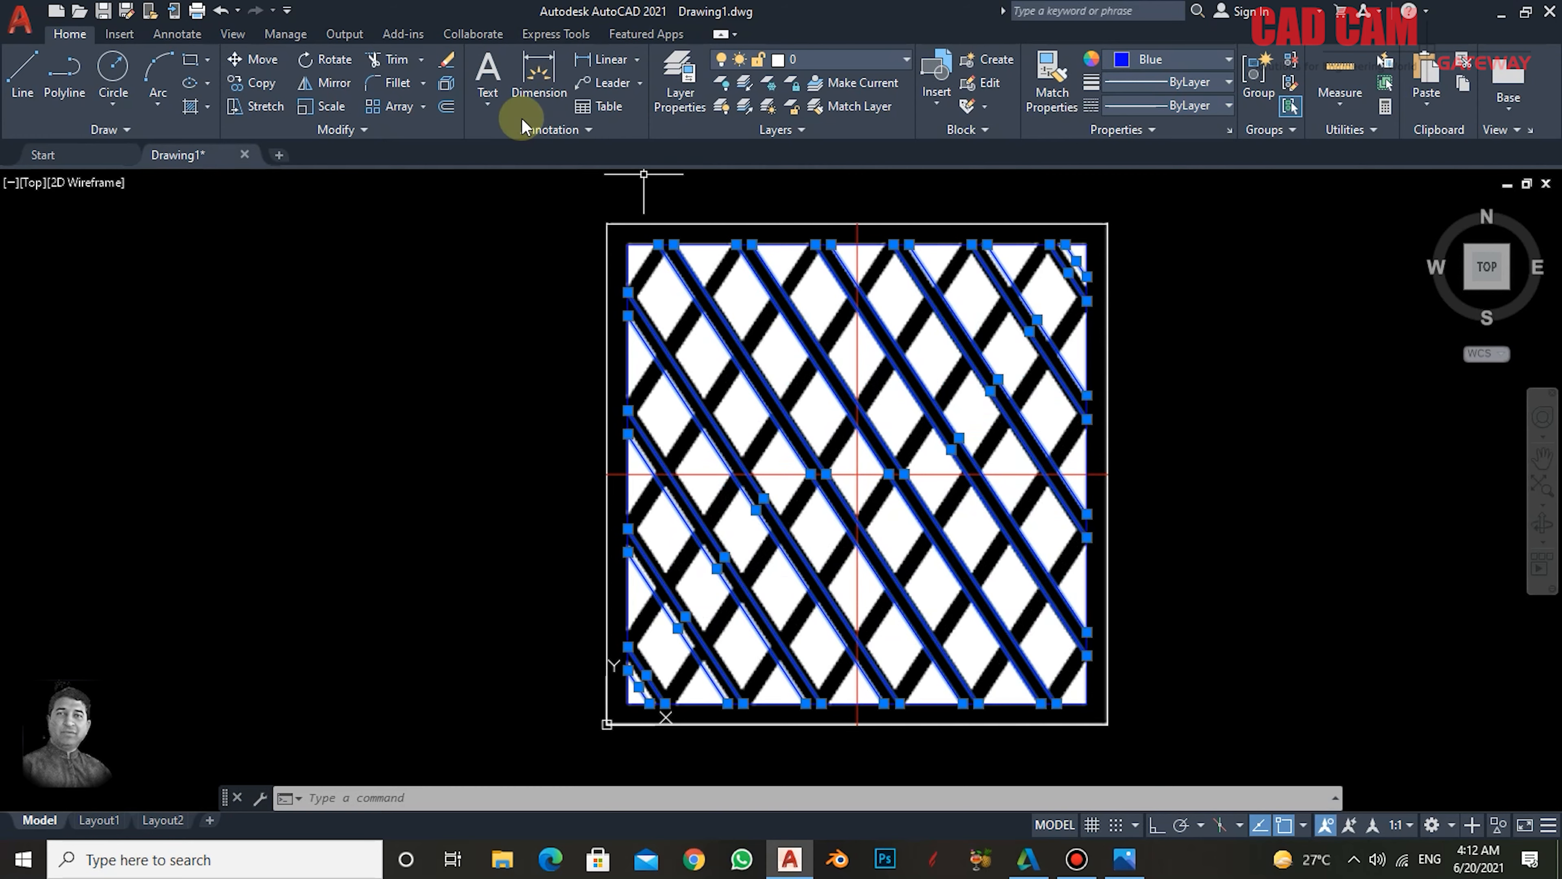
click(315, 90)
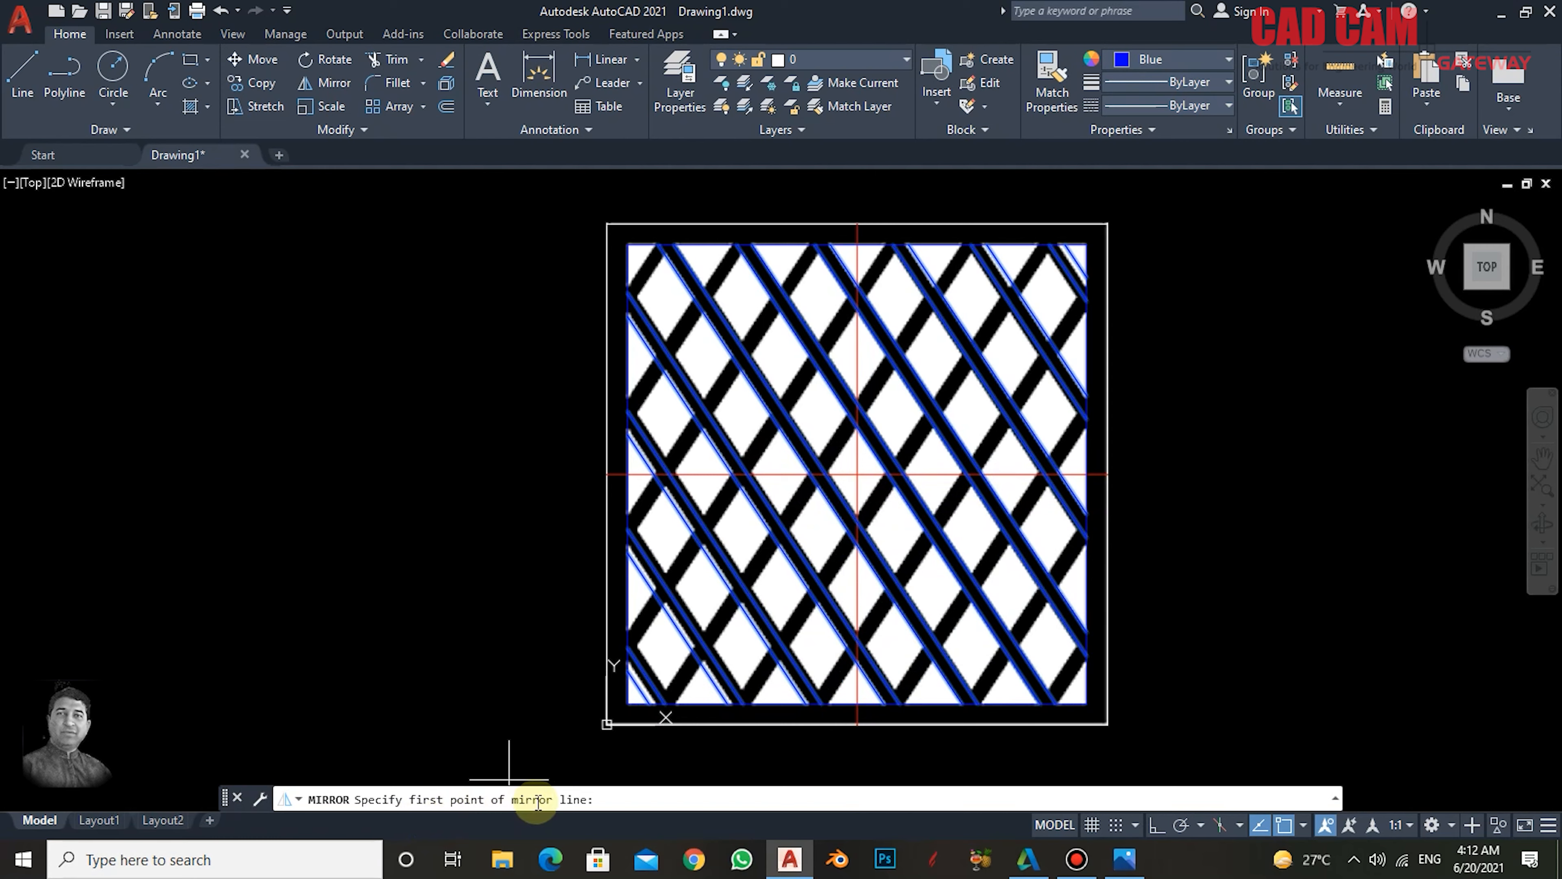
click(857, 224)
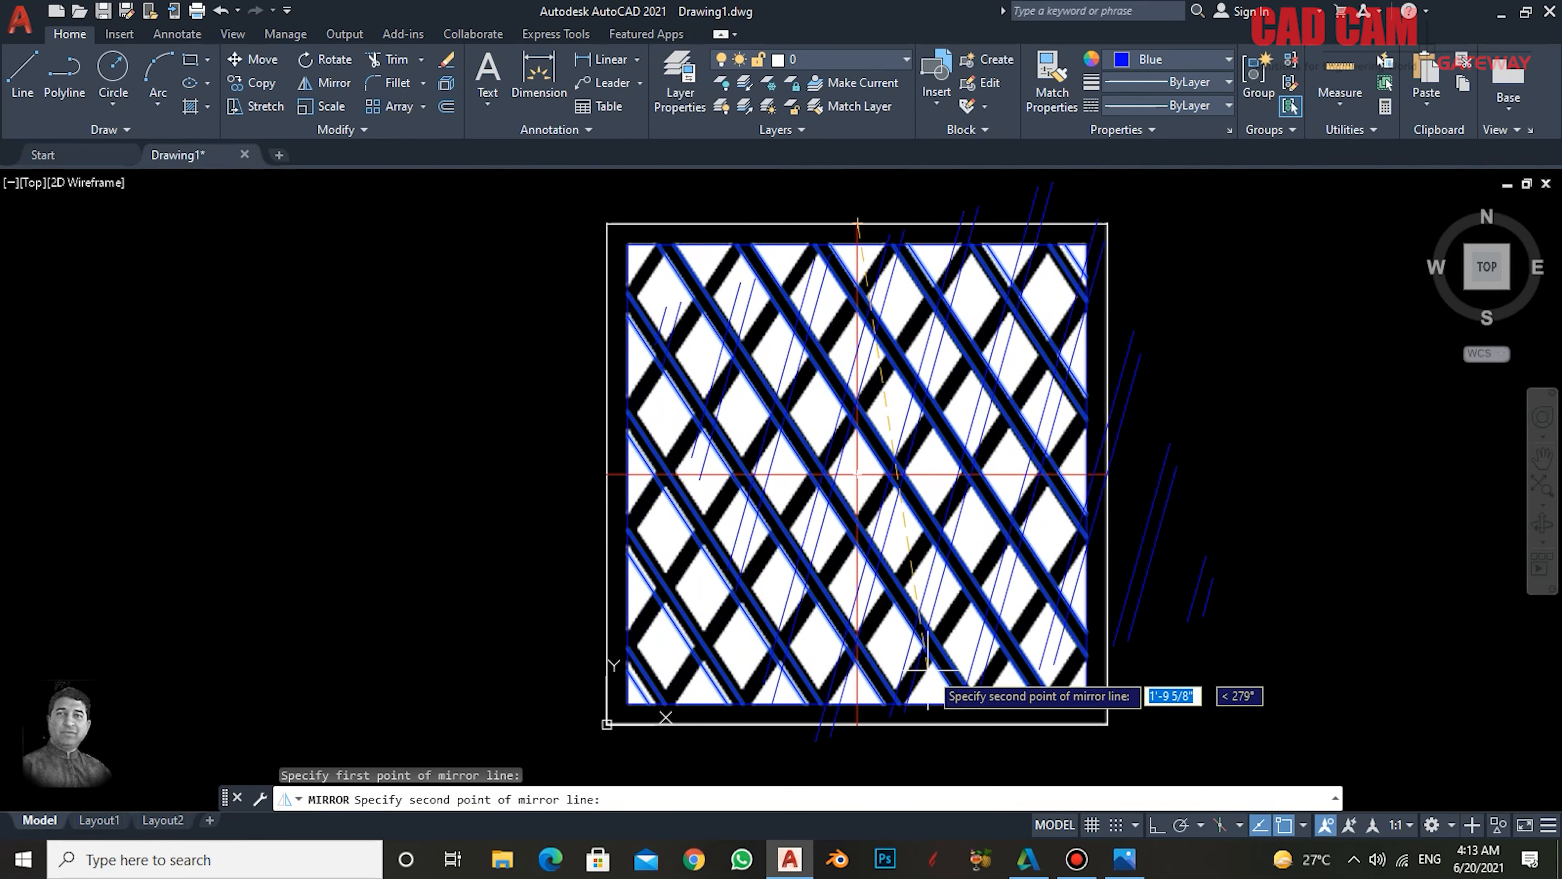
click(857, 723)
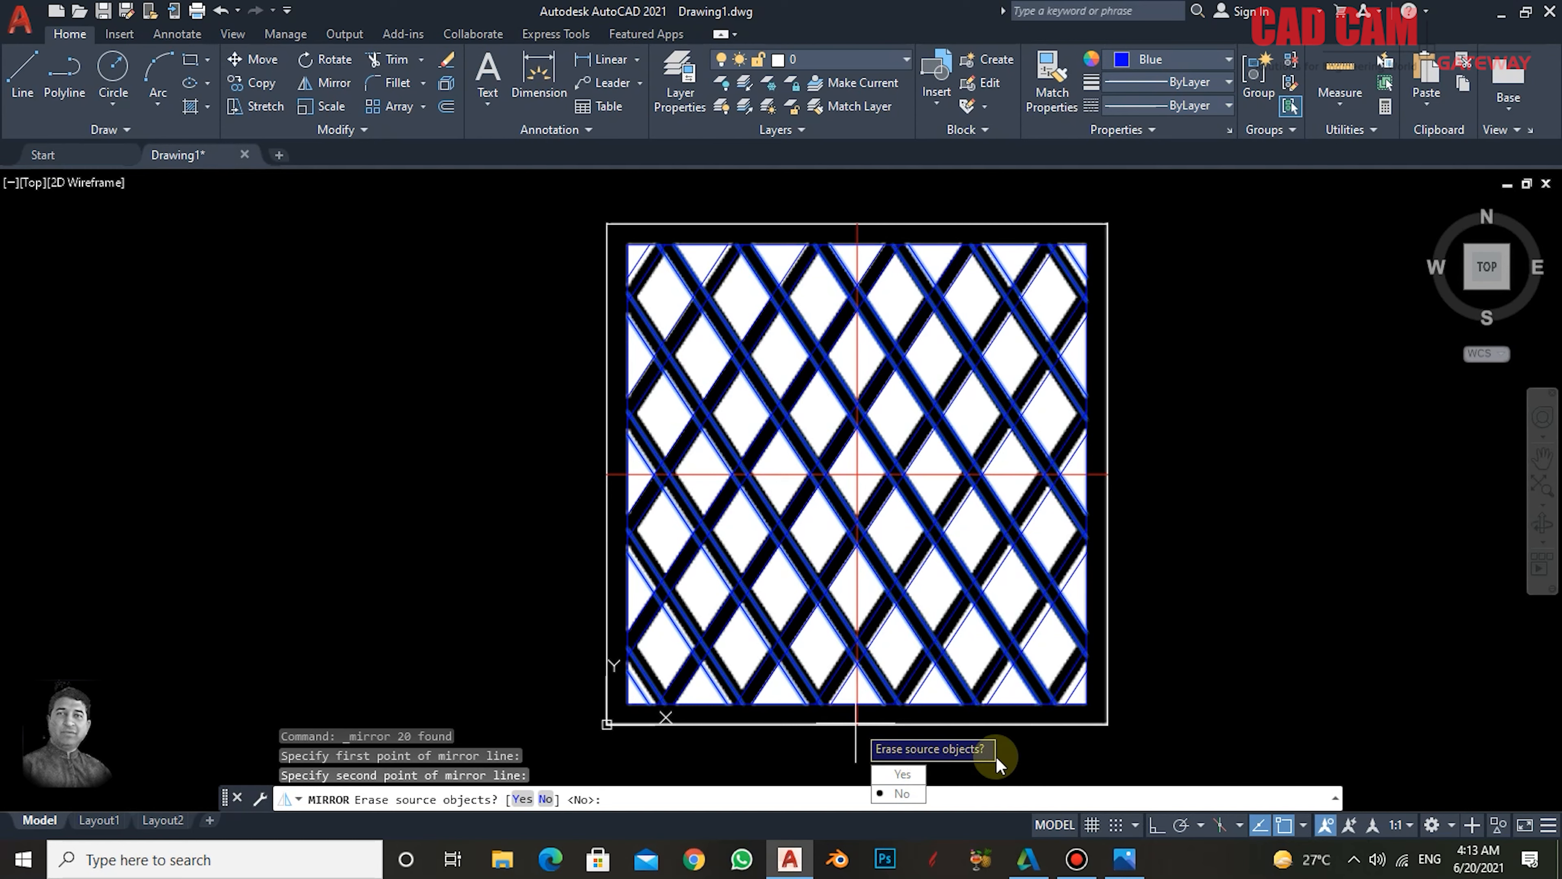
click(901, 794)
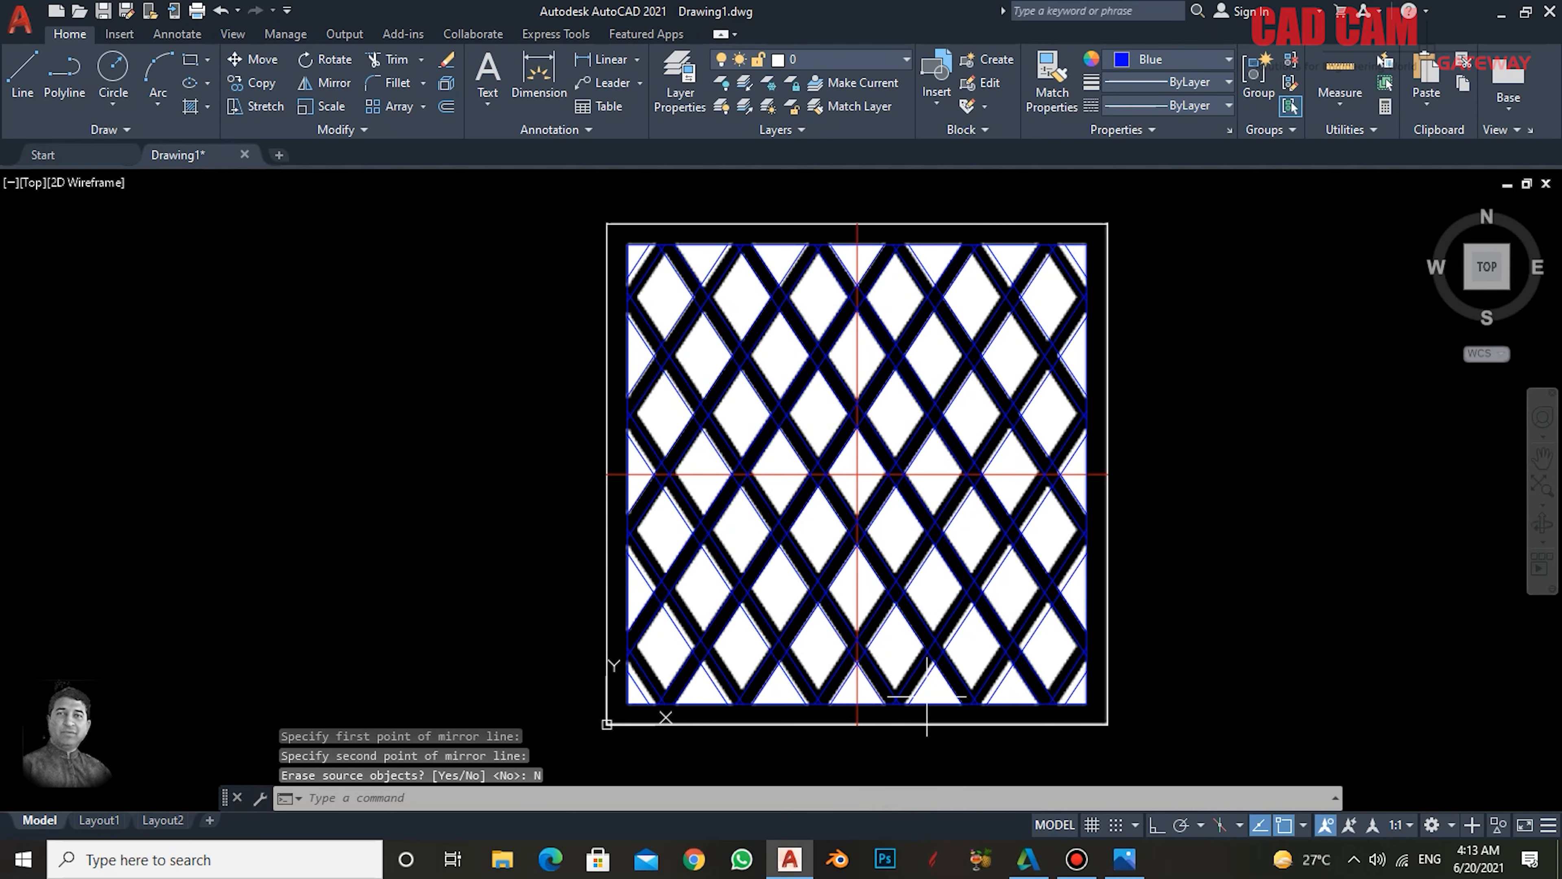
- Delete the red horizontal and vertical centre lines from the panel
middle_drag(847, 481, 832, 468)
scroll(832, 444, up, 6)
scroll(849, 436, down, 6)
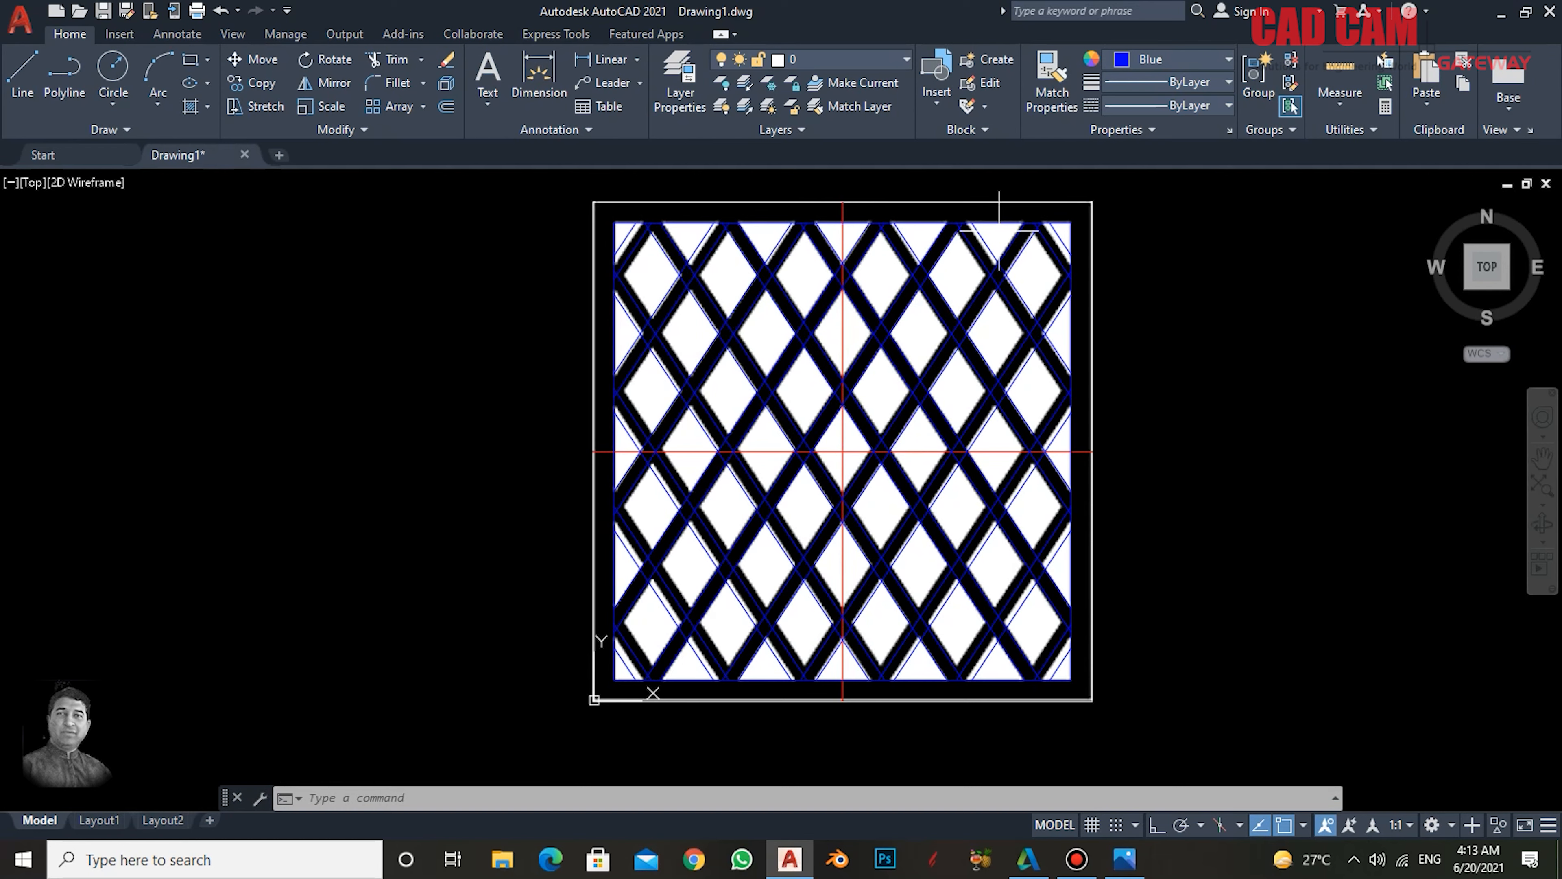
click(843, 446)
click(846, 454)
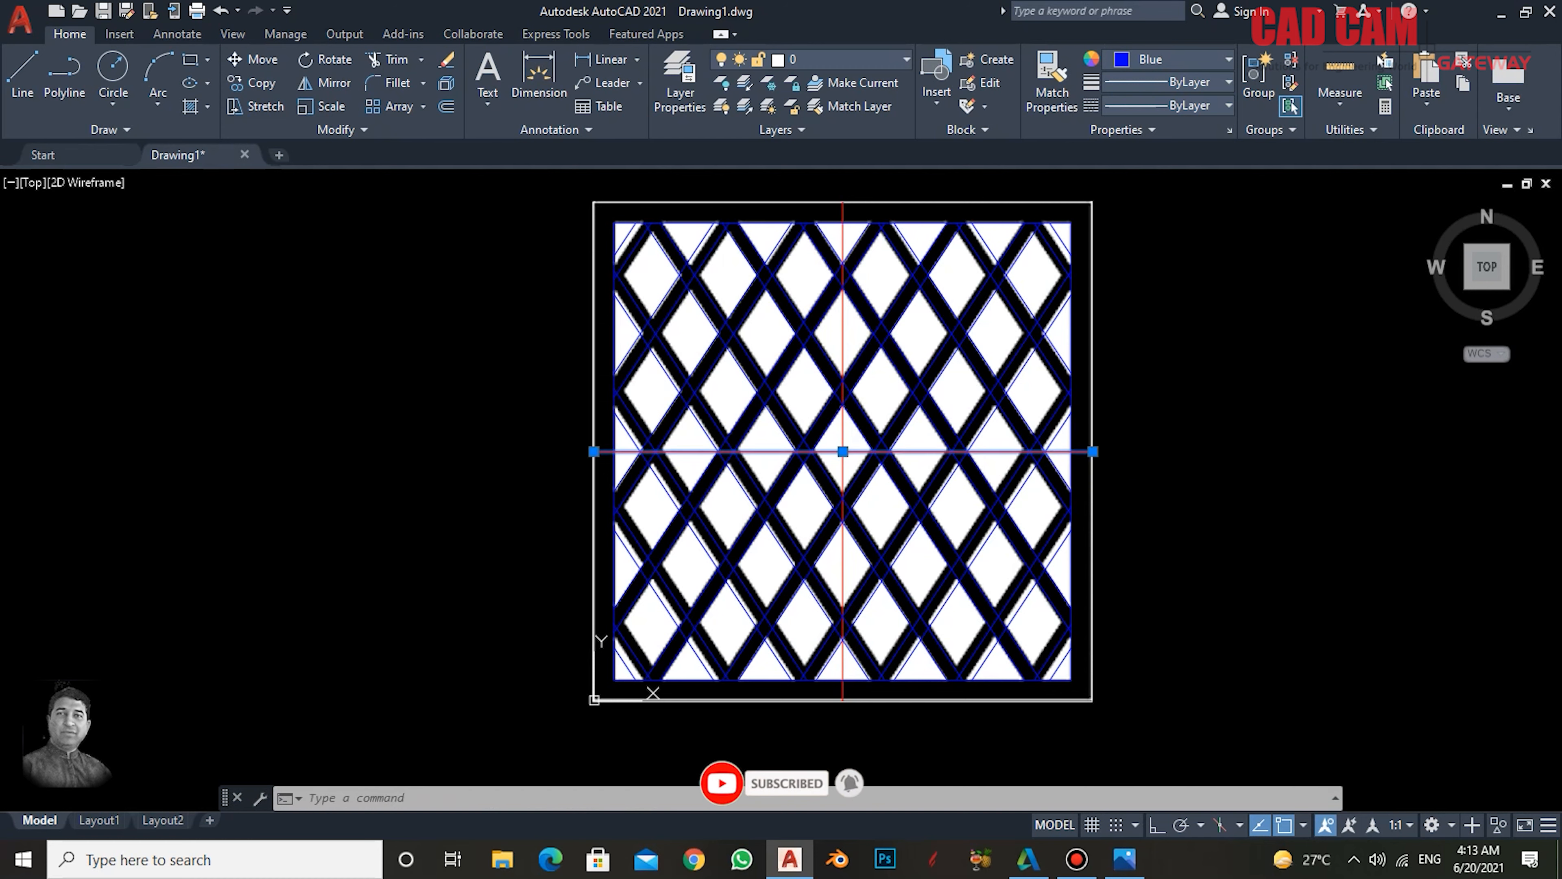
key(Delete)
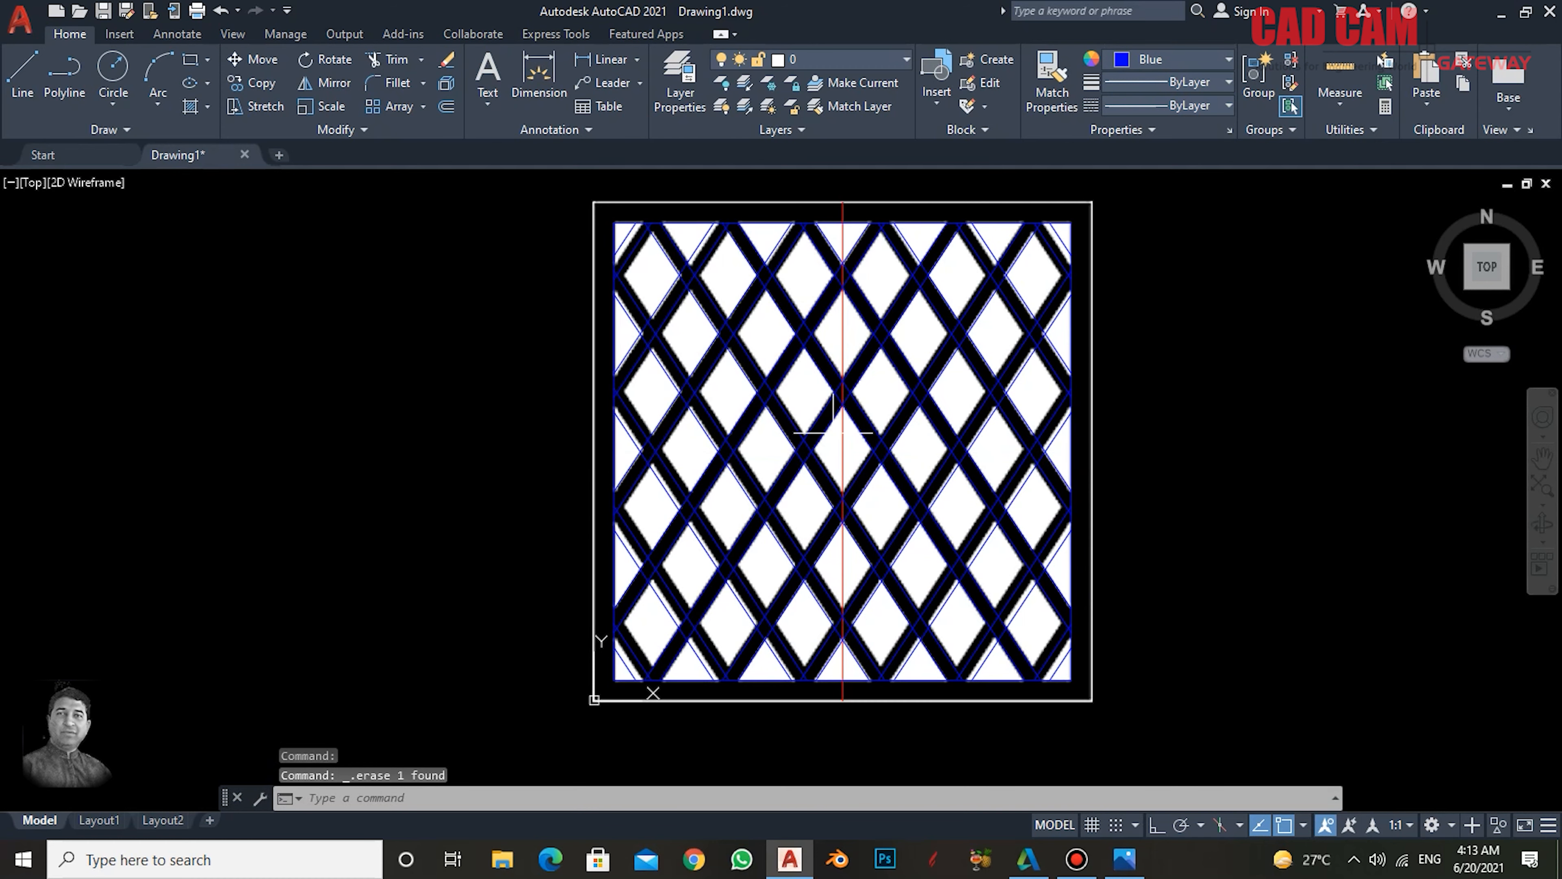
click(840, 406)
key(Delete)
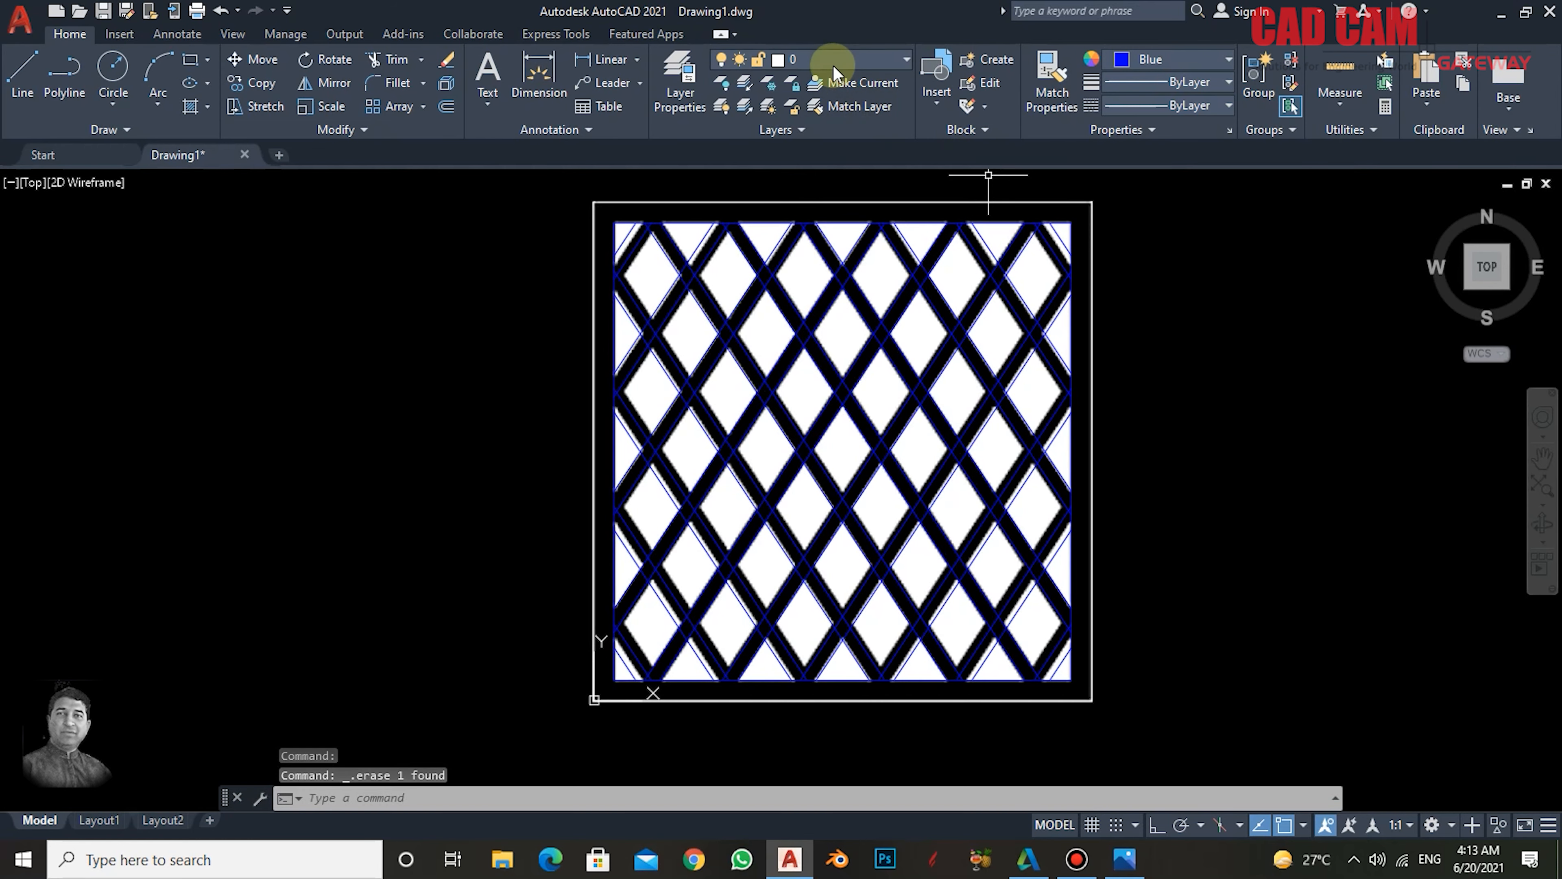
- Hide the reference raster image behind the panel, selecting it instead of the overlapping outer polyline
click(841, 59)
click(859, 58)
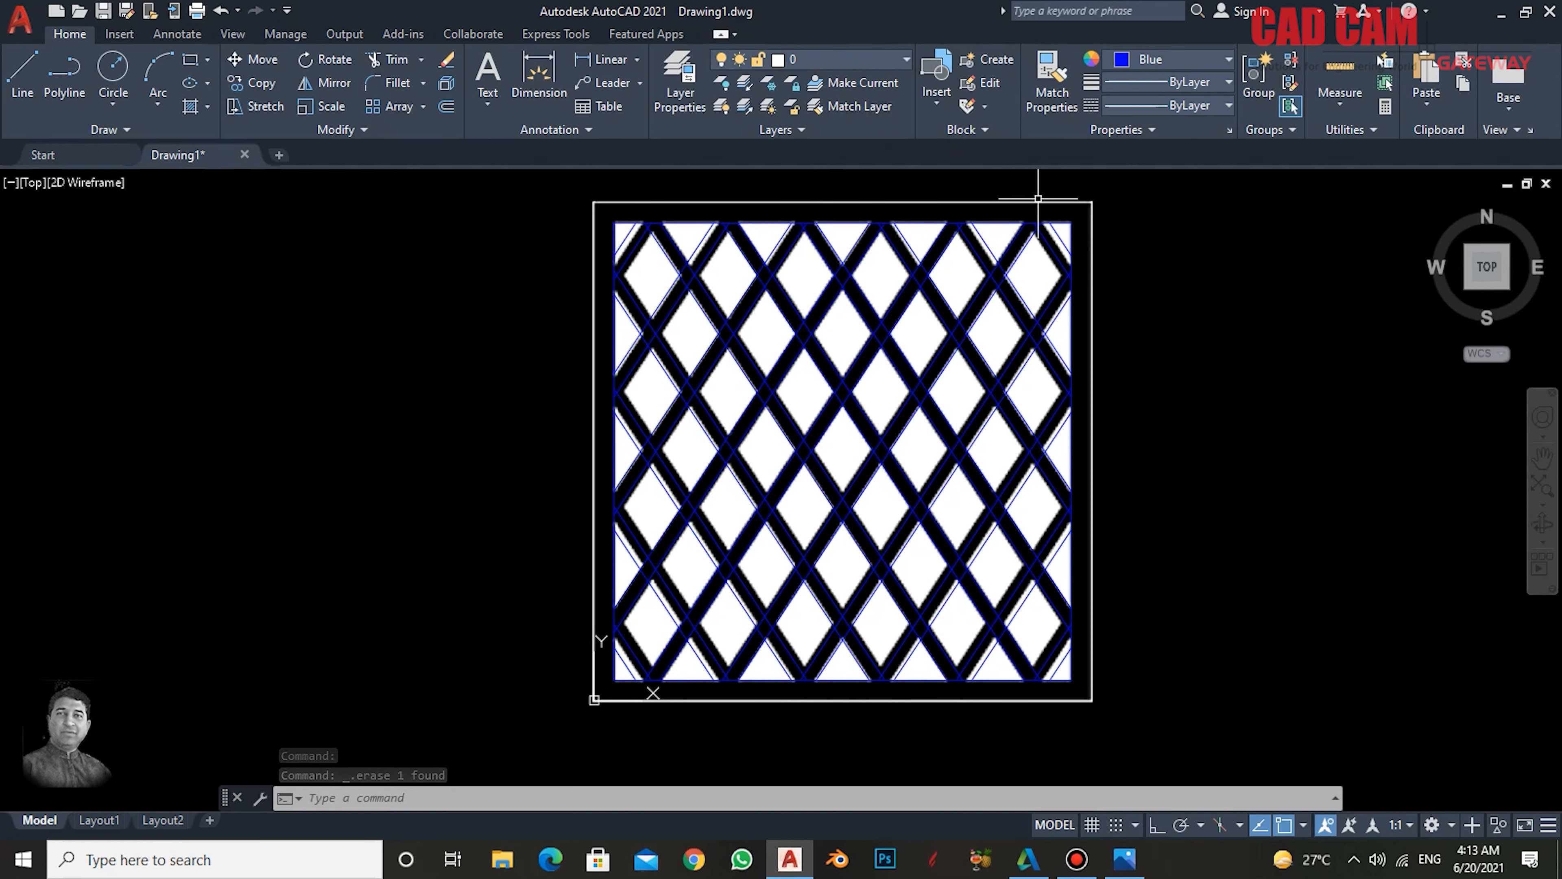
click(1092, 225)
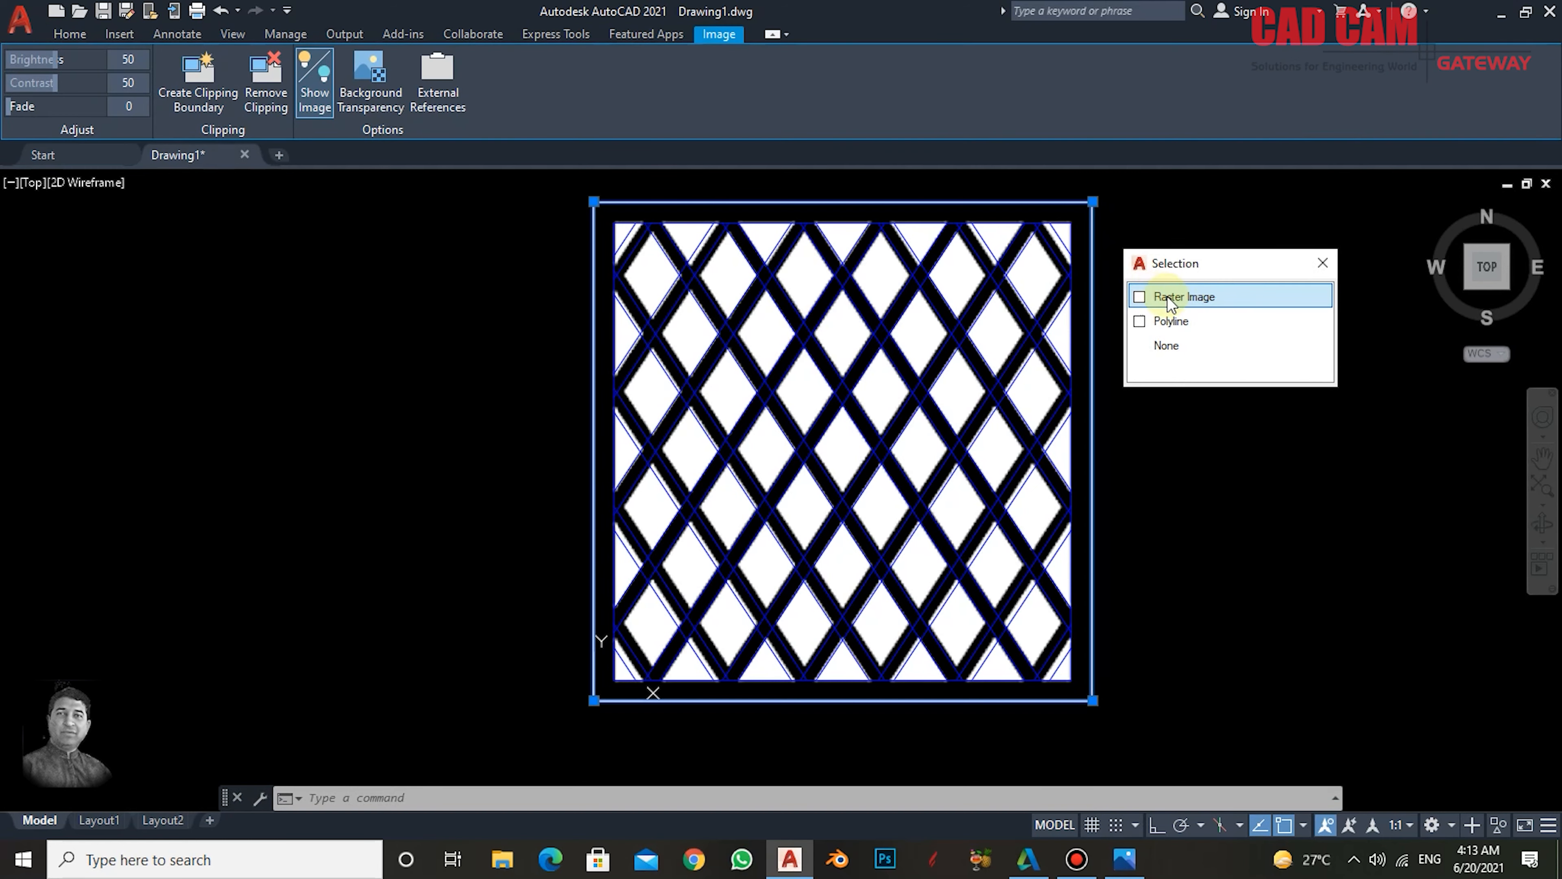
click(1182, 297)
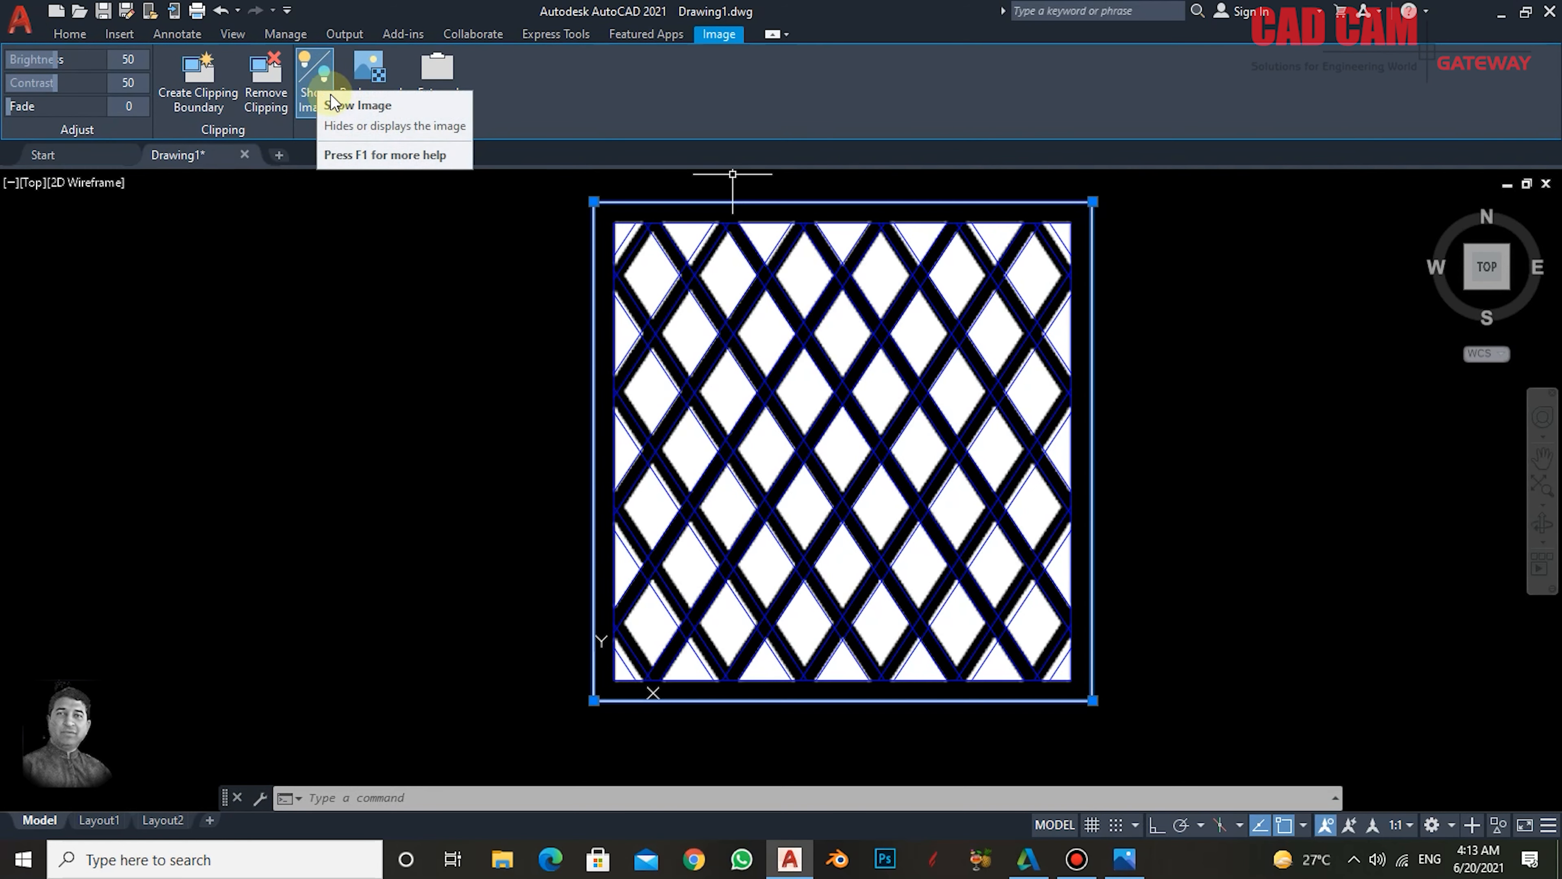
click(311, 117)
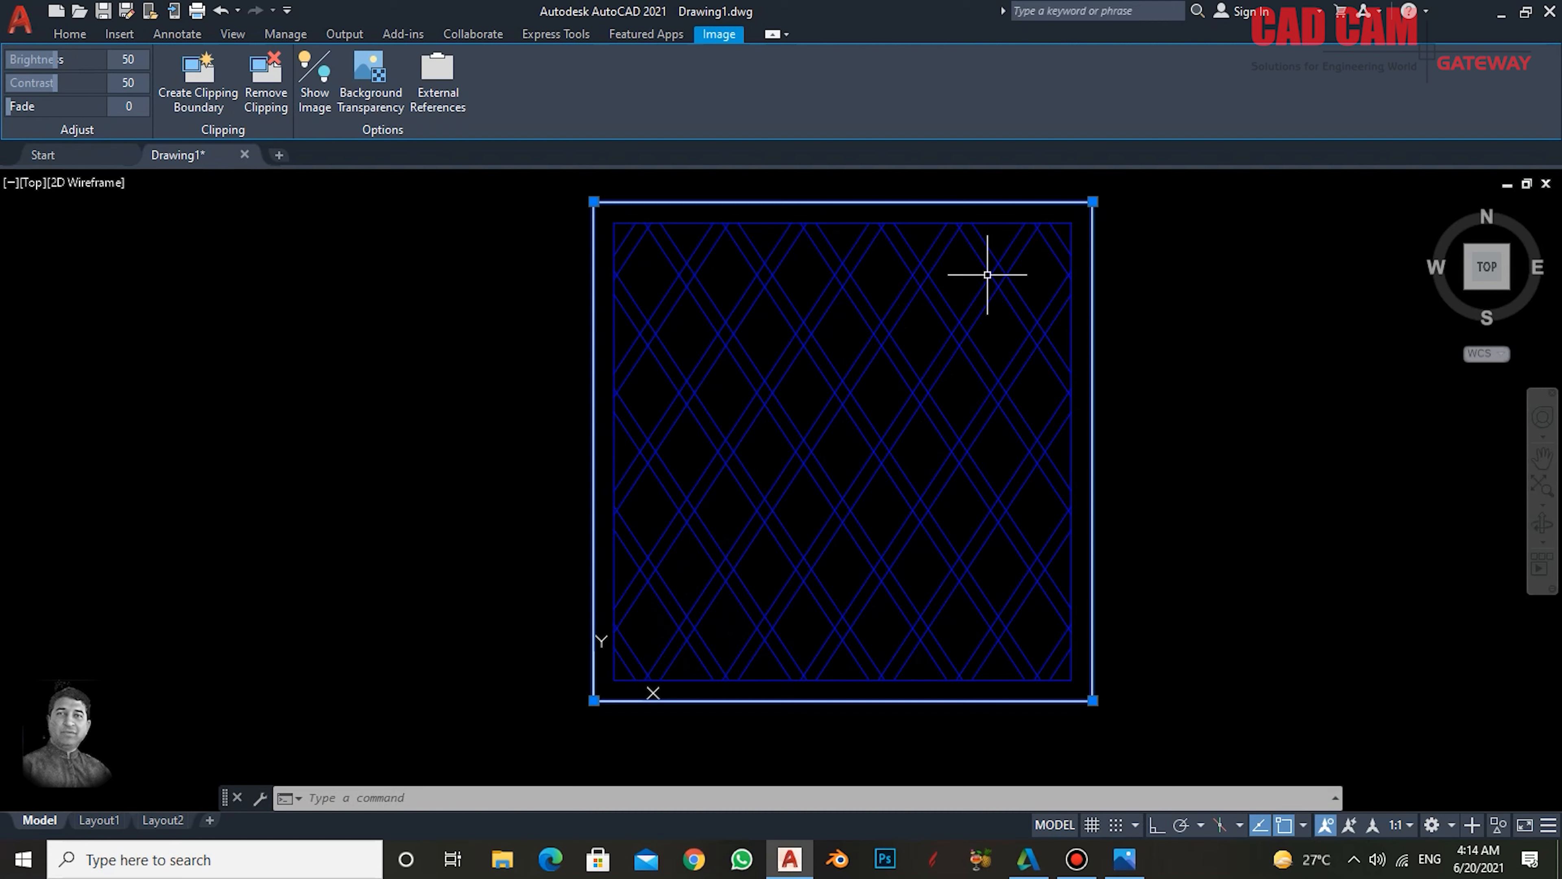
scroll(1022, 240, up, 4)
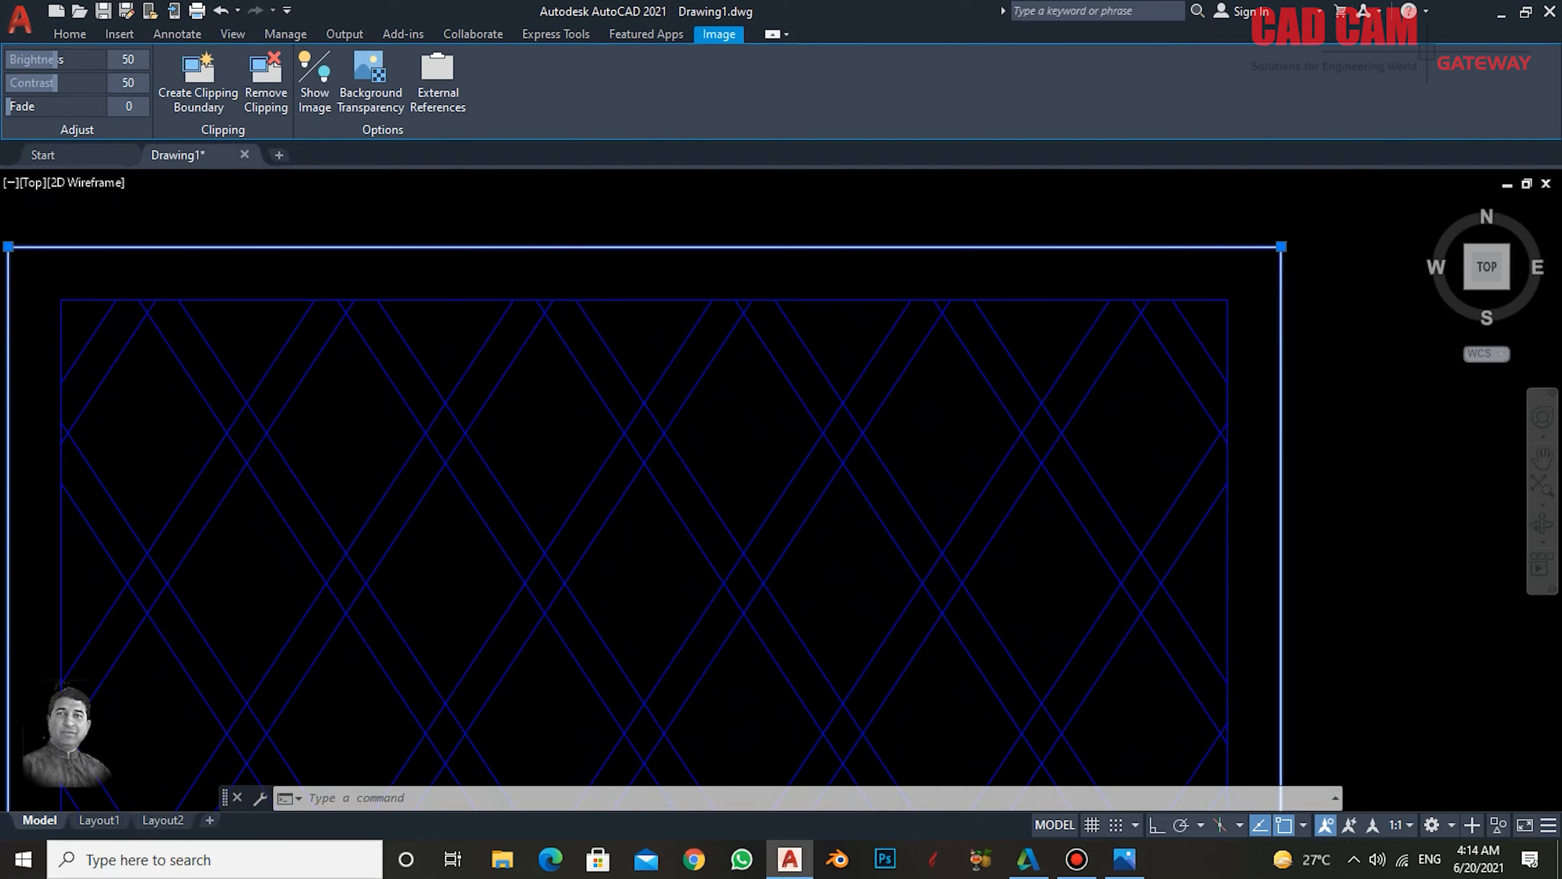
text(tr)
key(Return)
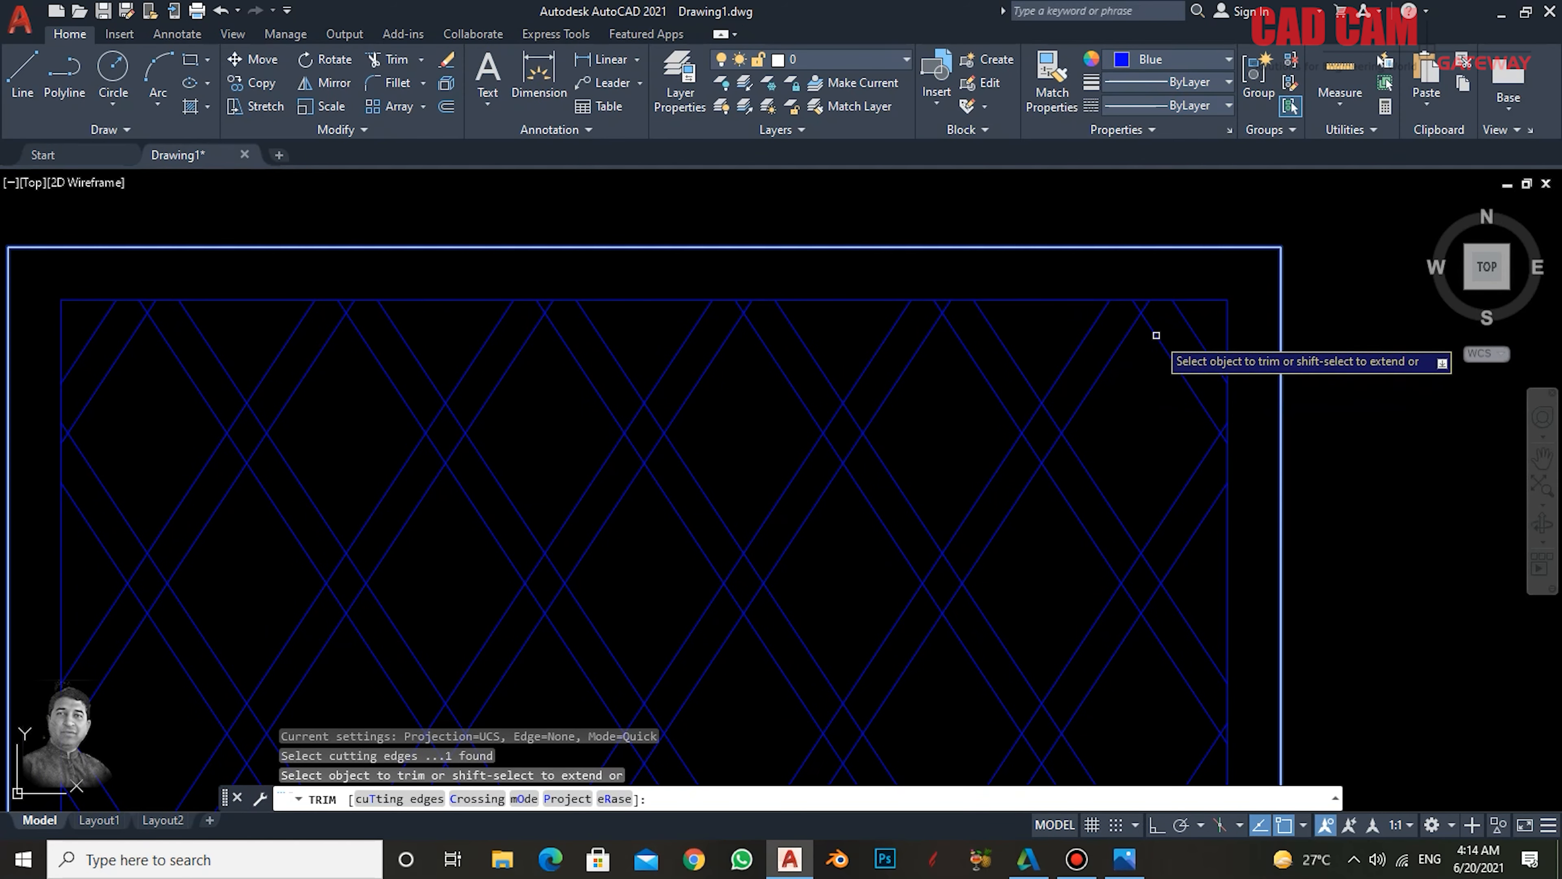
click(1156, 313)
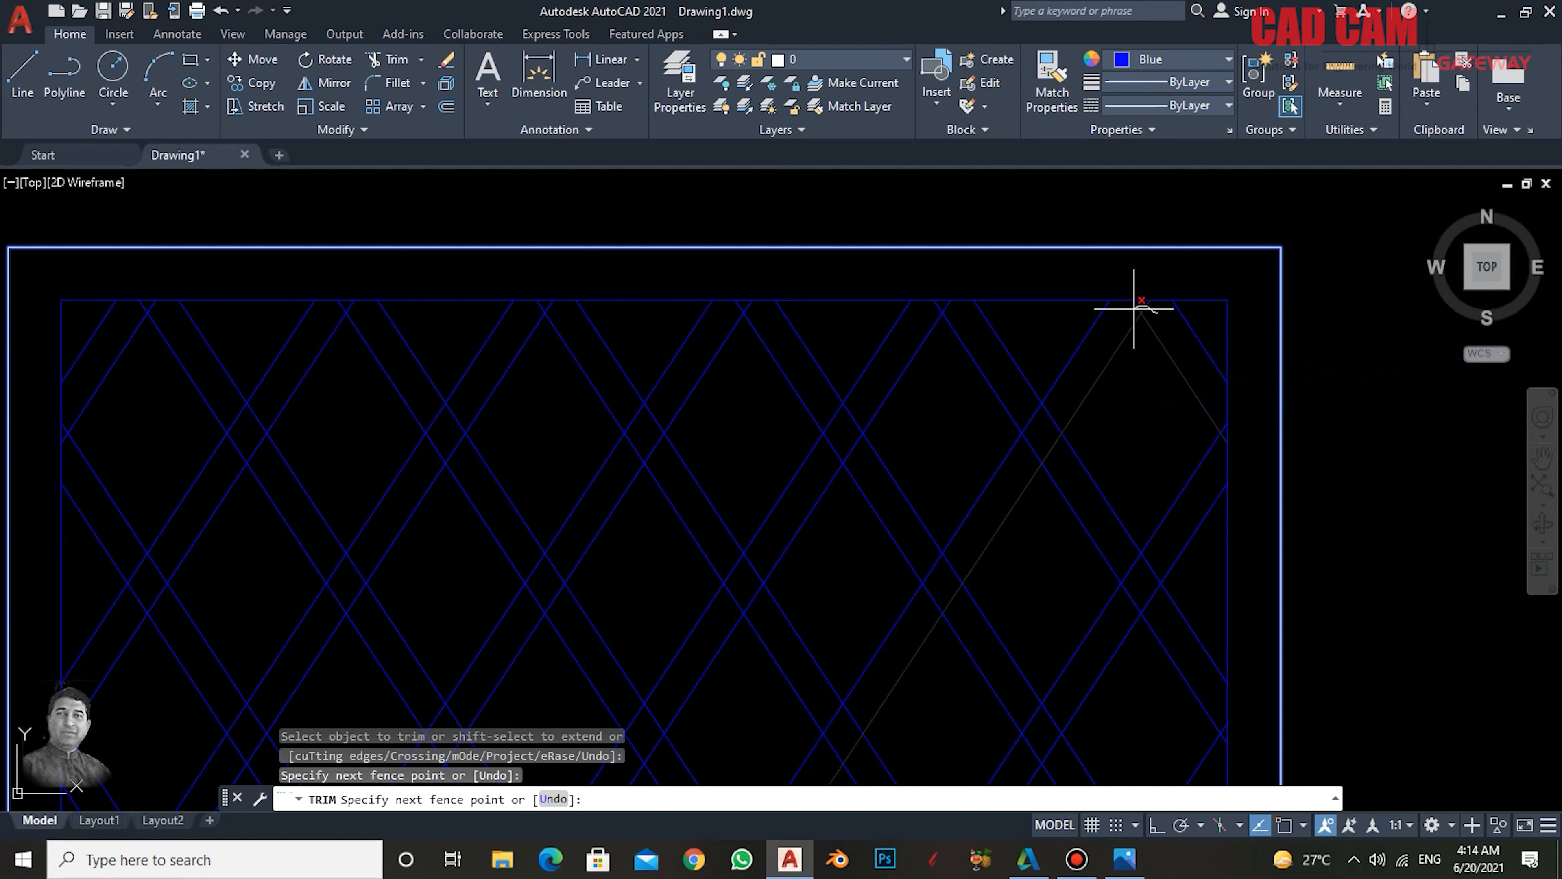
key(ctrl+z)
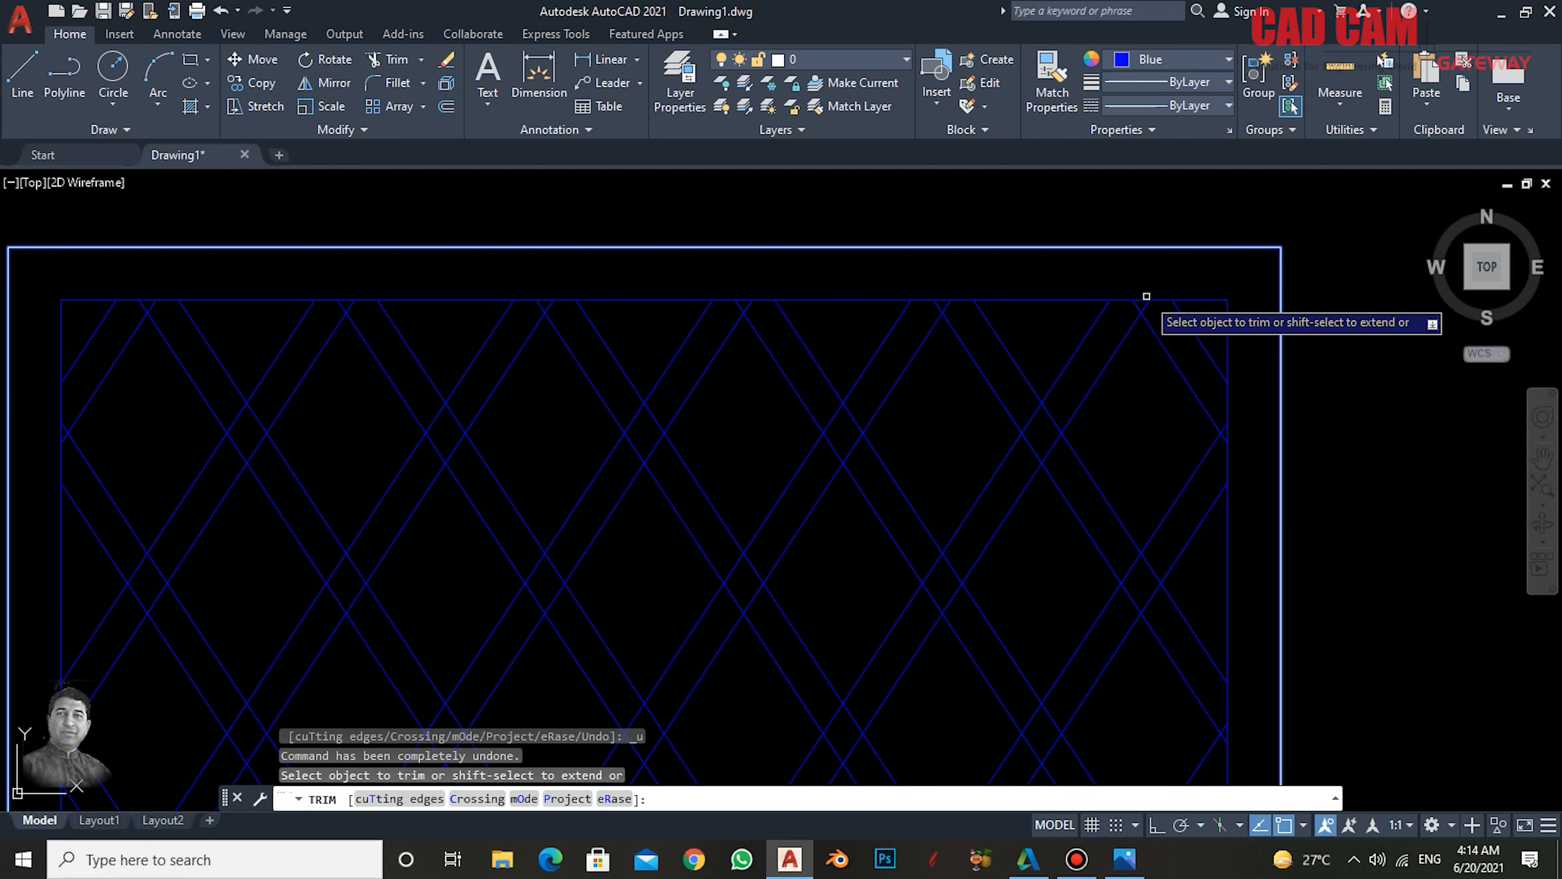
scroll(1150, 305, up, 5)
click(1162, 328)
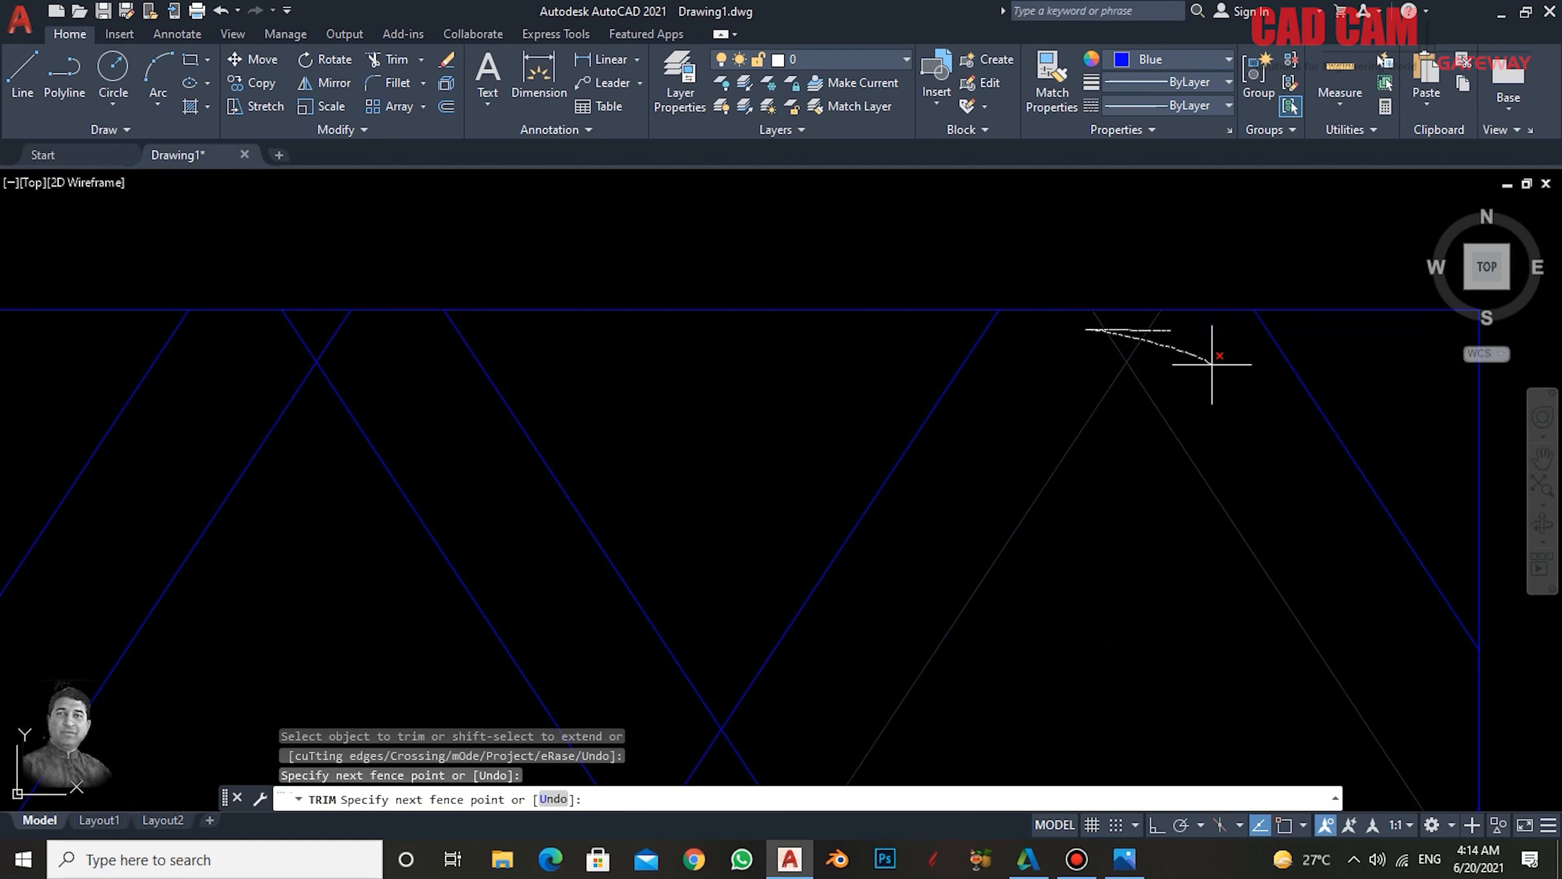
key(Escape)
key(Escape)
key(Escape)
- Trim the overlapping line ends around the uppermost diamond nearest the right border, at its apex and side crossings
key(Return)
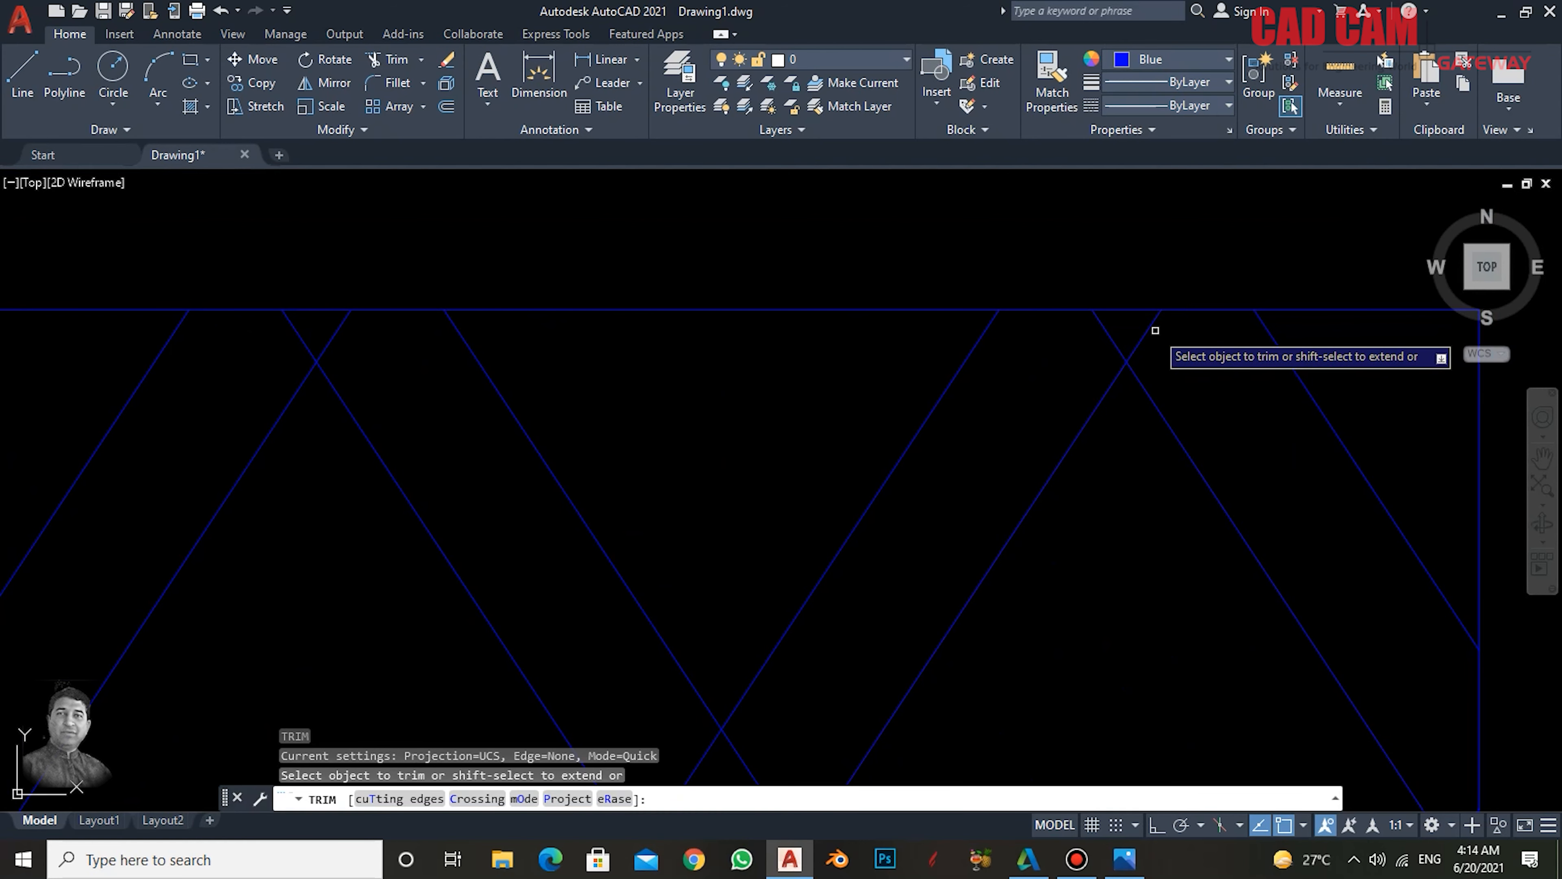
click(1147, 329)
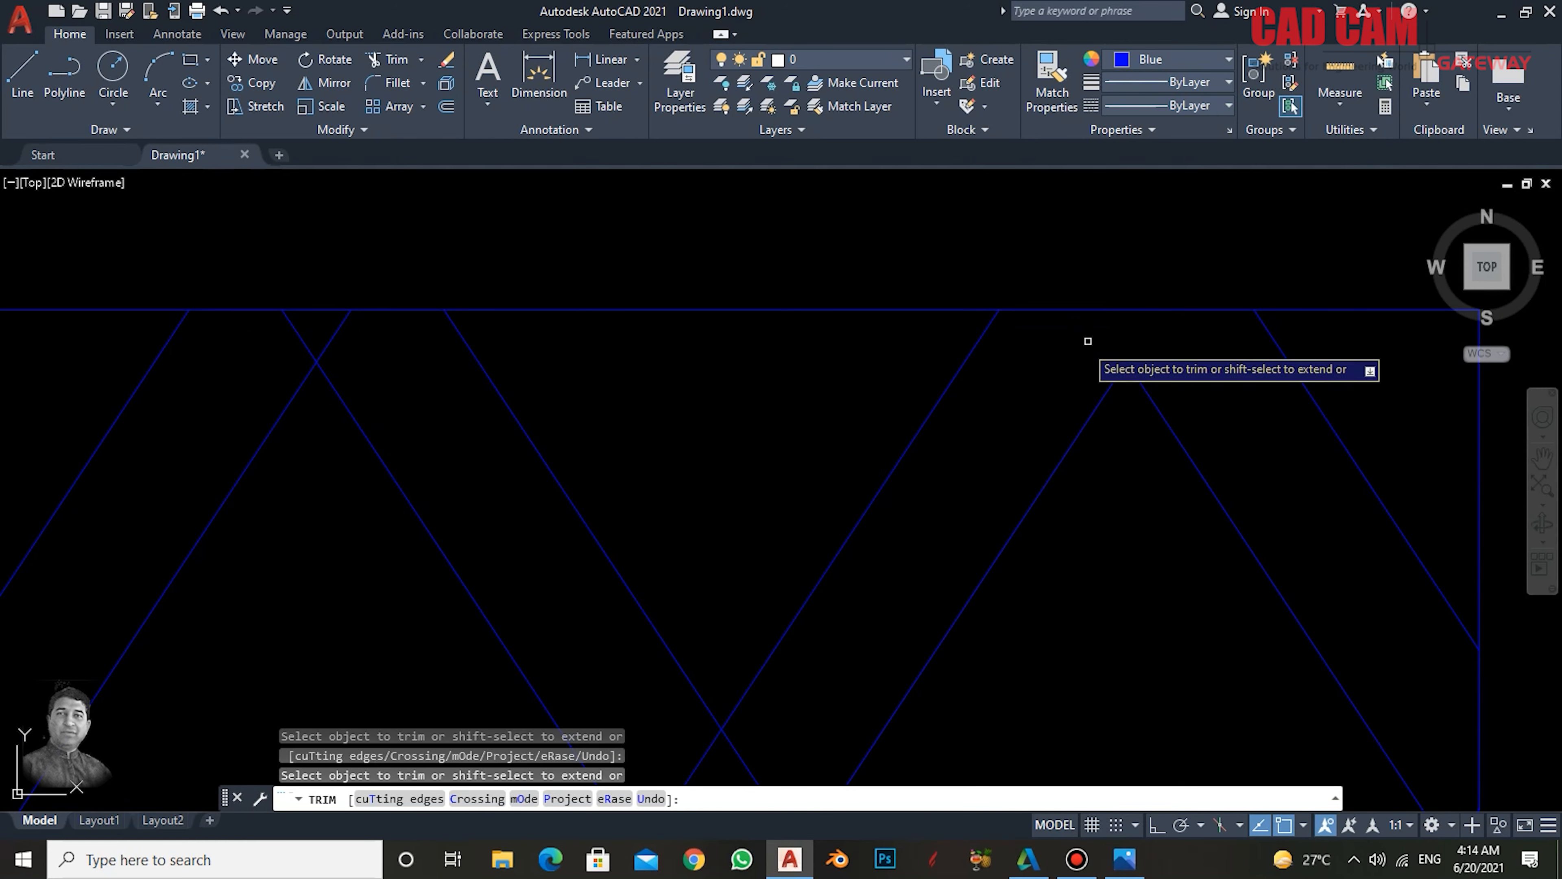
scroll(1082, 335, down, 3)
click(957, 497)
mouse_move(939, 518)
mouse_down()
mouse_move(917, 547)
mouse_move(917, 499)
mouse_move(978, 586)
mouse_up()
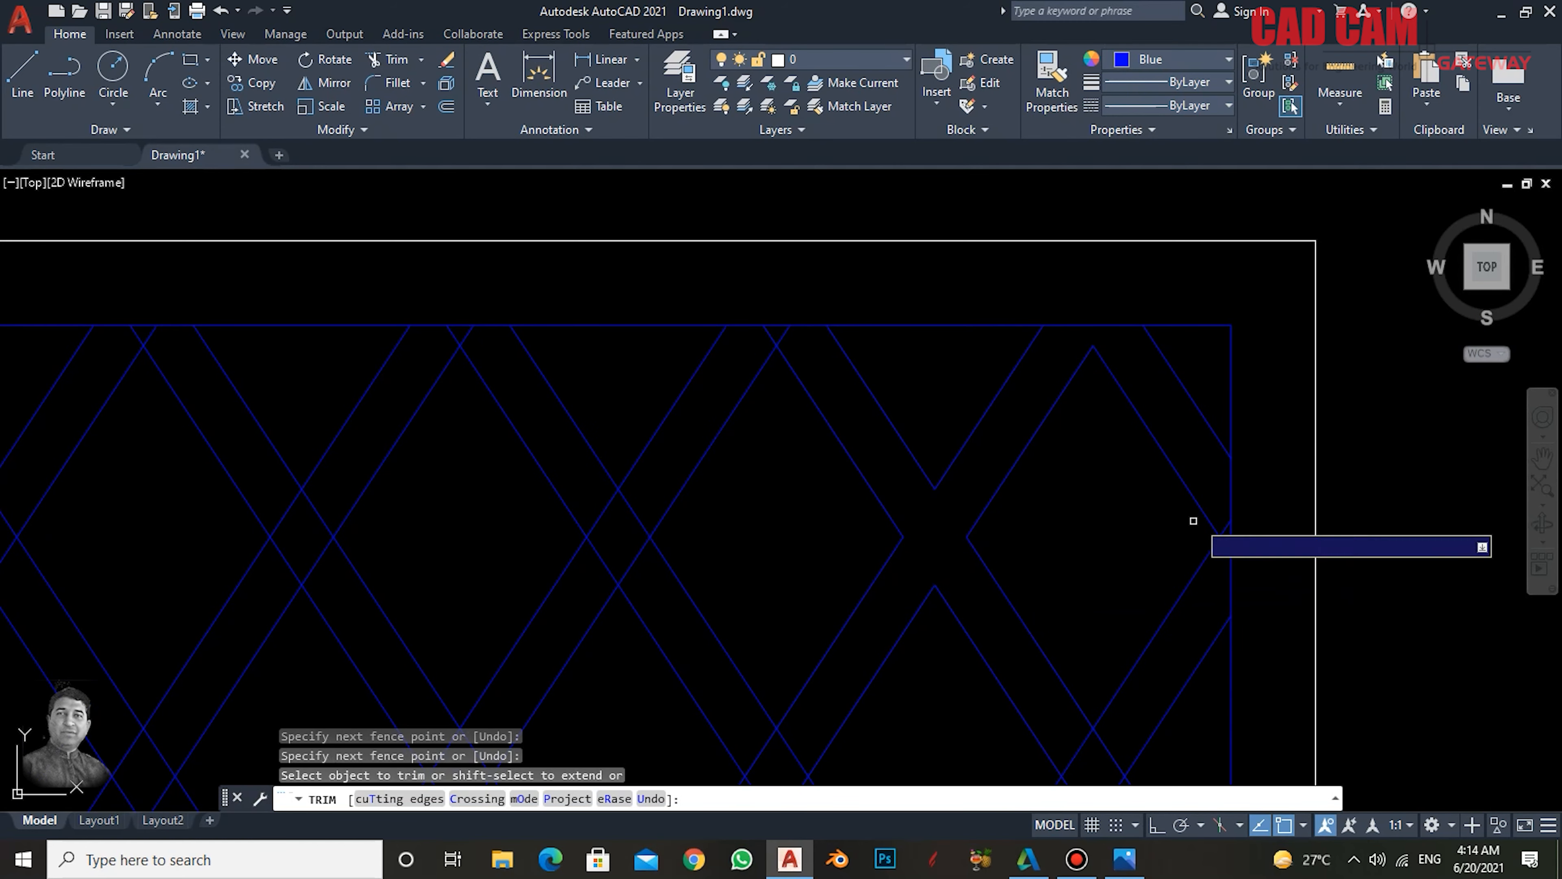
click(1226, 546)
scroll(1226, 343, down, 2)
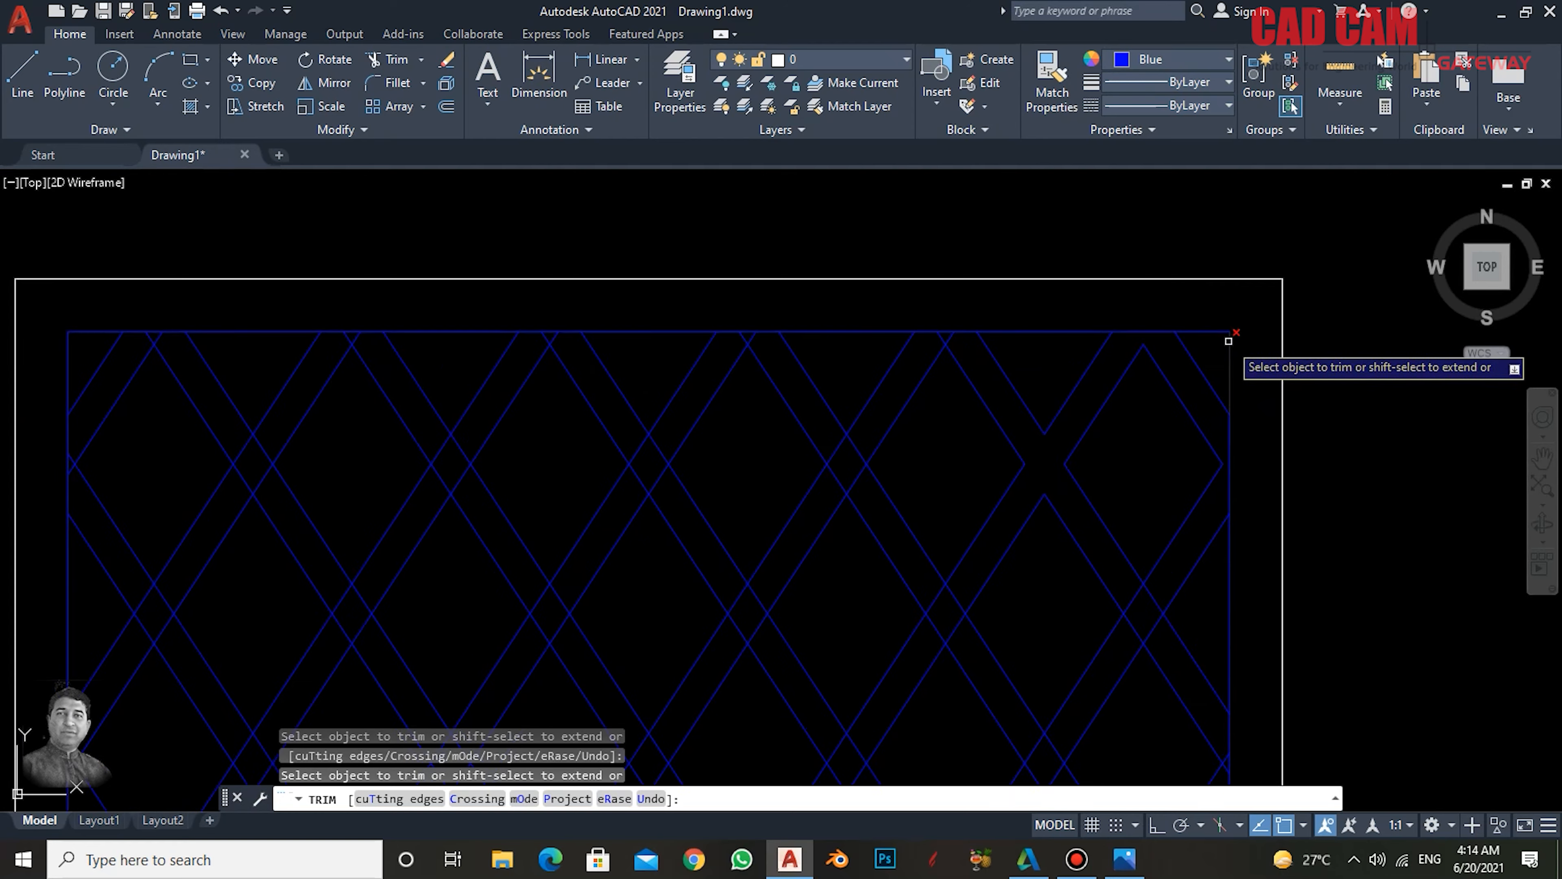
- Trim the inner border segments and crossing line stubs between the triangles along the top edge and at the first row's right end
middle_drag(1045, 353, 1112, 347)
click(1209, 326)
click(1297, 417)
mouse_move(1076, 313)
mouse_down()
mouse_move(463, 301)
mouse_move(394, 333)
mouse_up()
drag(242, 310, 199, 333)
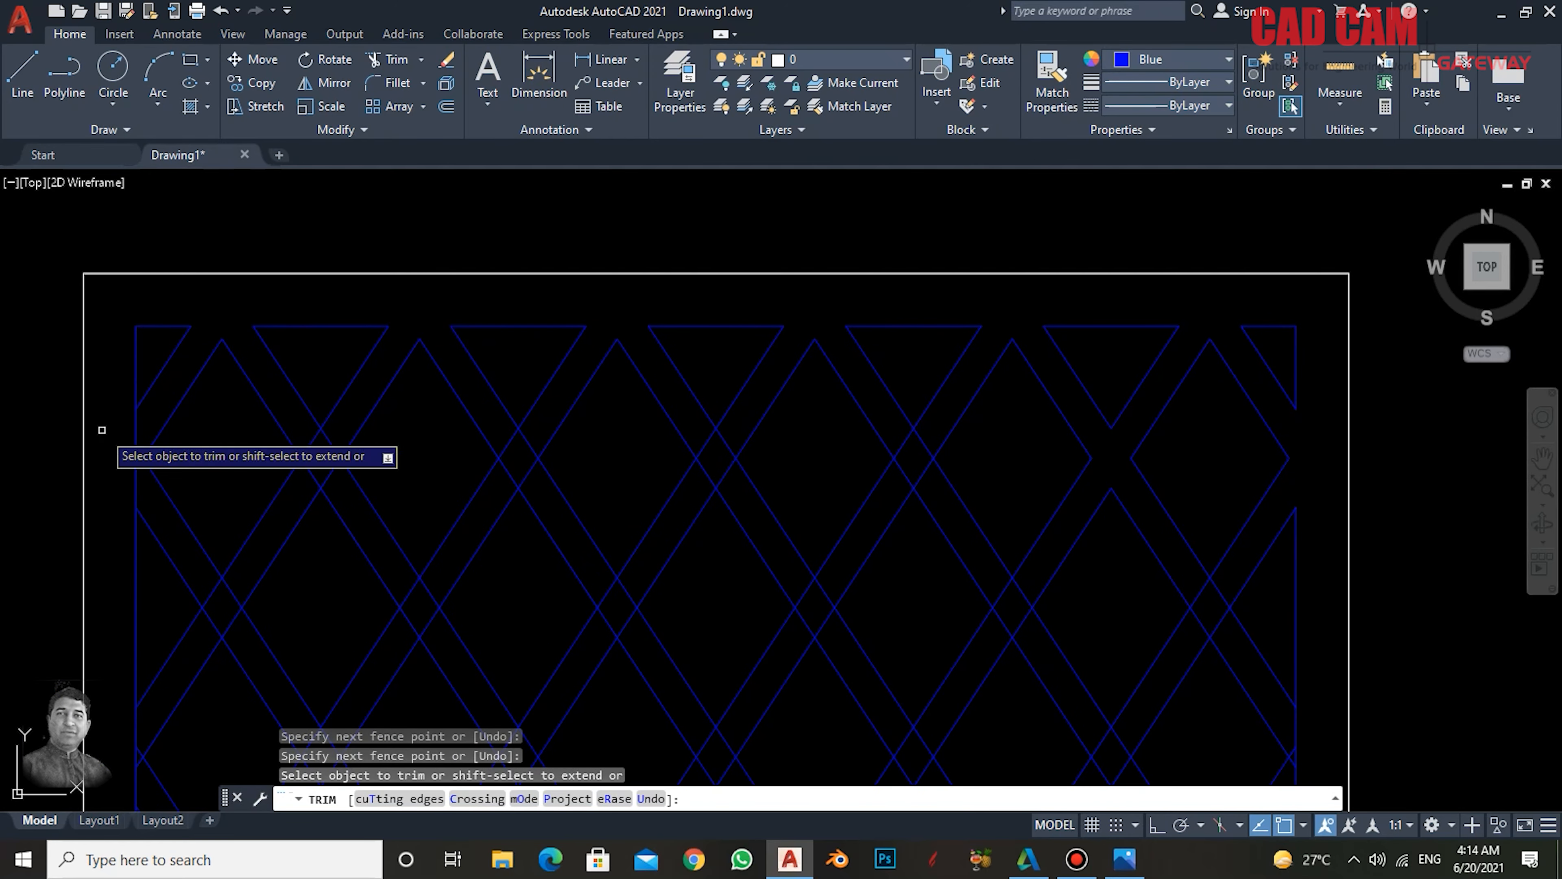
- Trim the overlapping segments at the strip crossings in the upper three rows of the lattice, including the adjoining side border pieces
drag(101, 432, 161, 499)
mouse_move(338, 432)
mouse_down()
mouse_move(134, 747)
mouse_move(242, 655)
mouse_up()
mouse_move(543, 491)
mouse_down()
mouse_move(521, 459)
mouse_move(498, 480)
mouse_up()
drag(444, 591, 408, 634)
scroll(418, 671, down, 2)
middle_drag(421, 702, 610, 441)
drag(831, 268, 572, 646)
scroll(614, 415, up, 4)
scroll(1309, 458, down, 3)
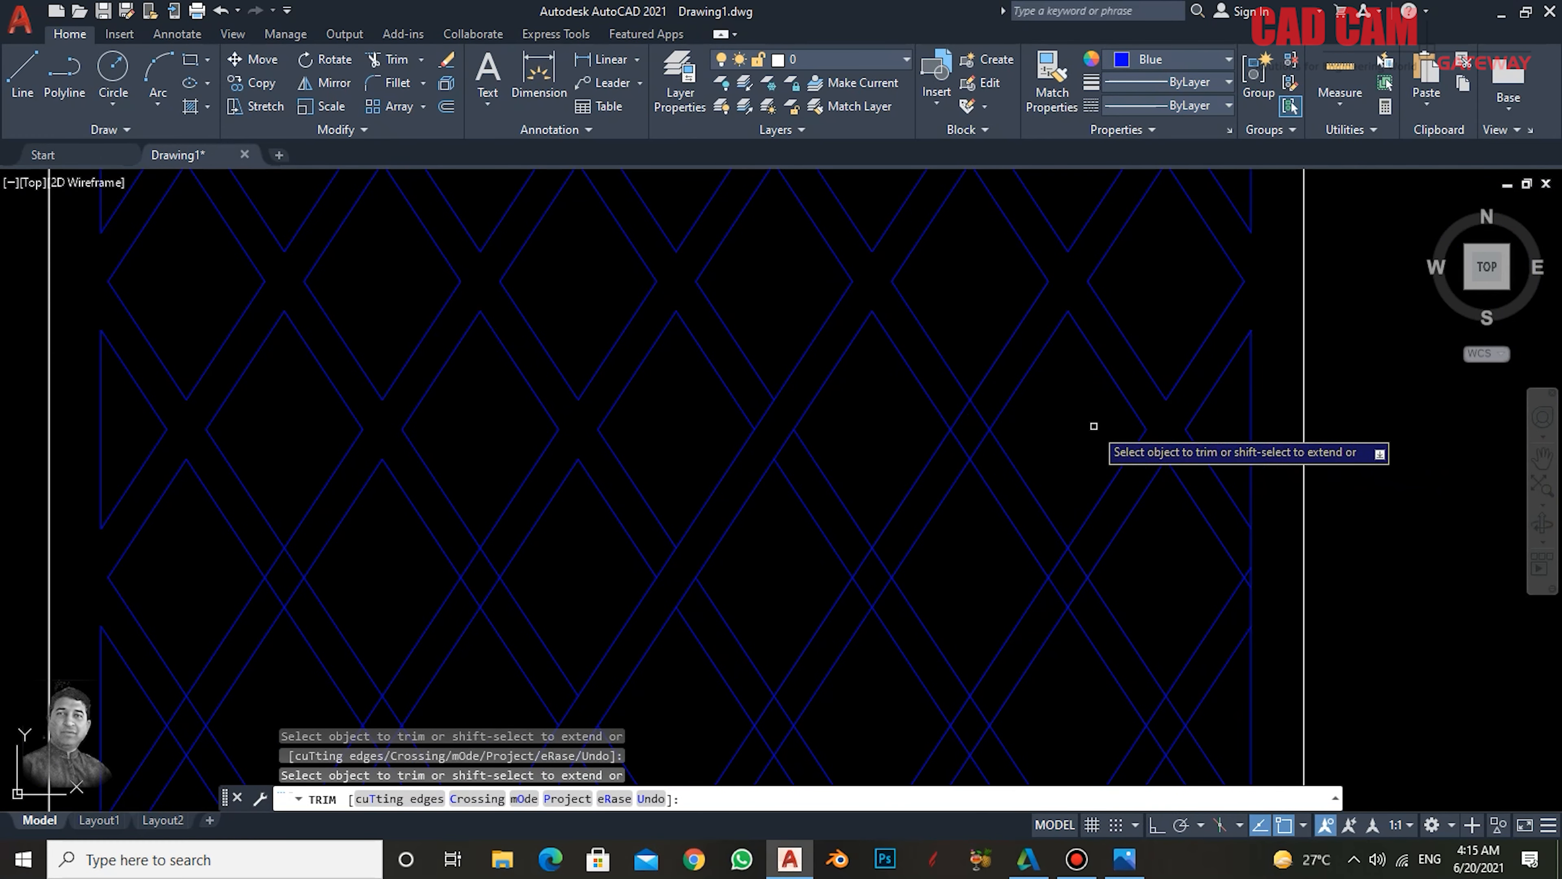
drag(1045, 546, 1081, 598)
drag(1268, 573, 1248, 579)
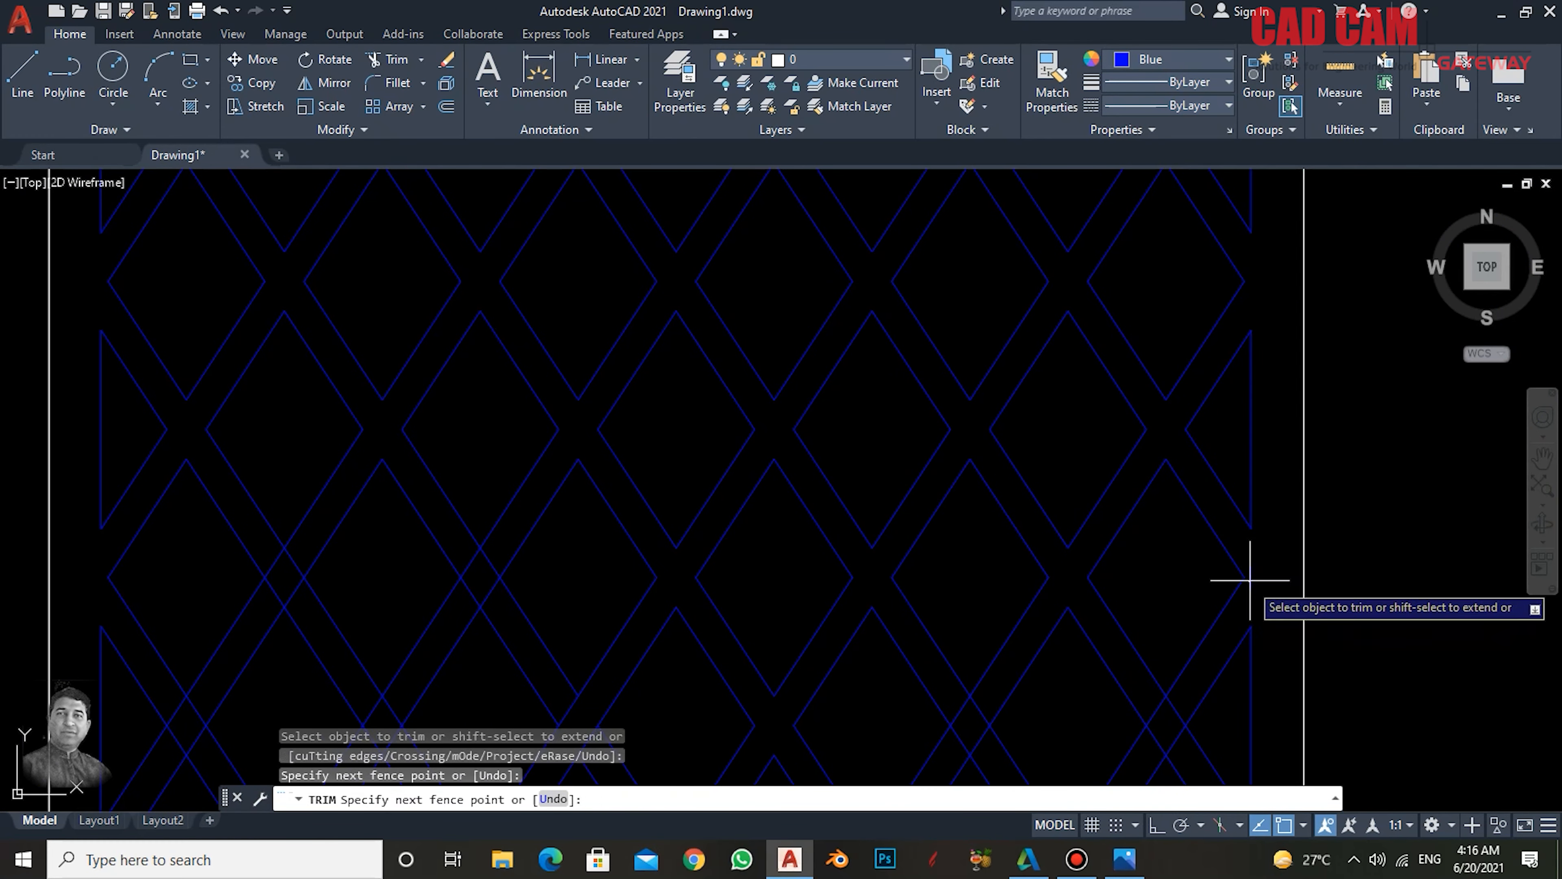
- Trim the remaining overlaps in the third row of crossings and those in the fourth and fifth rows
middle_drag(1248, 579, 1342, 289)
mouse_move(599, 263)
mouse_down()
mouse_move(561, 280)
mouse_move(563, 308)
mouse_up()
drag(393, 264, 363, 307)
drag(265, 416, 295, 458)
drag(457, 460, 491, 470)
drag(653, 417, 688, 456)
drag(1046, 439, 1074, 454)
drag(1241, 441, 1271, 451)
drag(1355, 545, 1343, 569)
mouse_move(1153, 600)
mouse_down()
mouse_move(781, 559)
mouse_move(332, 547)
mouse_up()
- Trim the overlapping segments at every crossing in the sixth row of the lattice
middle_drag(582, 569, 590, 378)
drag(269, 517, 303, 549)
drag(465, 508, 499, 553)
drag(658, 517, 692, 551)
drag(854, 517, 895, 563)
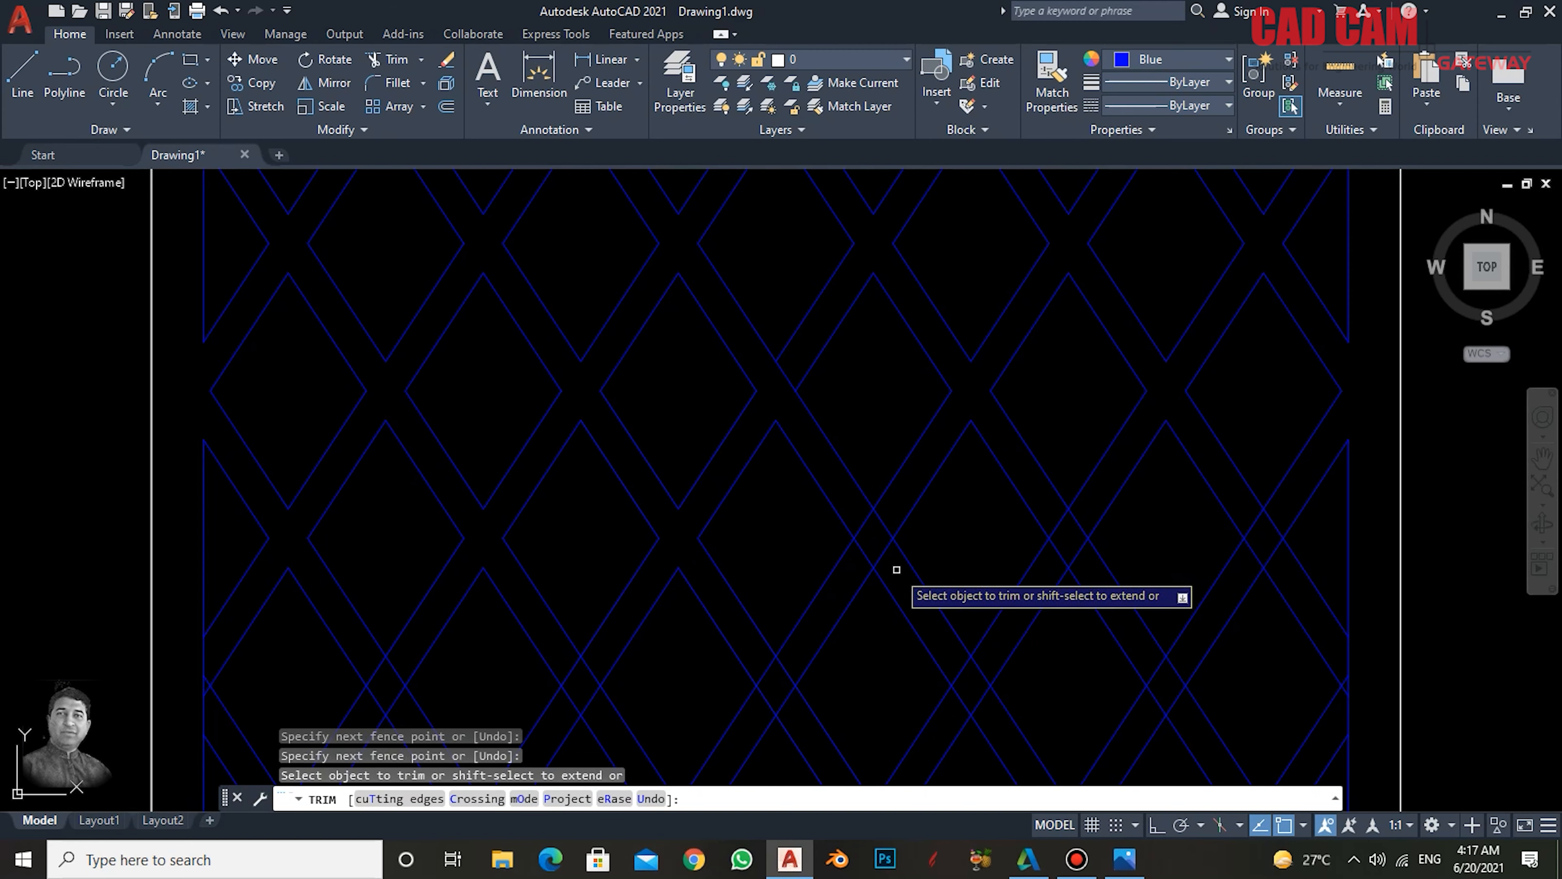
mouse_move(1053, 520)
mouse_down()
mouse_move(1085, 517)
mouse_move(1061, 547)
mouse_up()
drag(1247, 518, 1279, 550)
- Trim the overlapping segments at the lowest row of crossings, including the side border pieces at both ends
drag(1358, 657, 1341, 701)
drag(1184, 660, 1148, 702)
drag(991, 664, 955, 705)
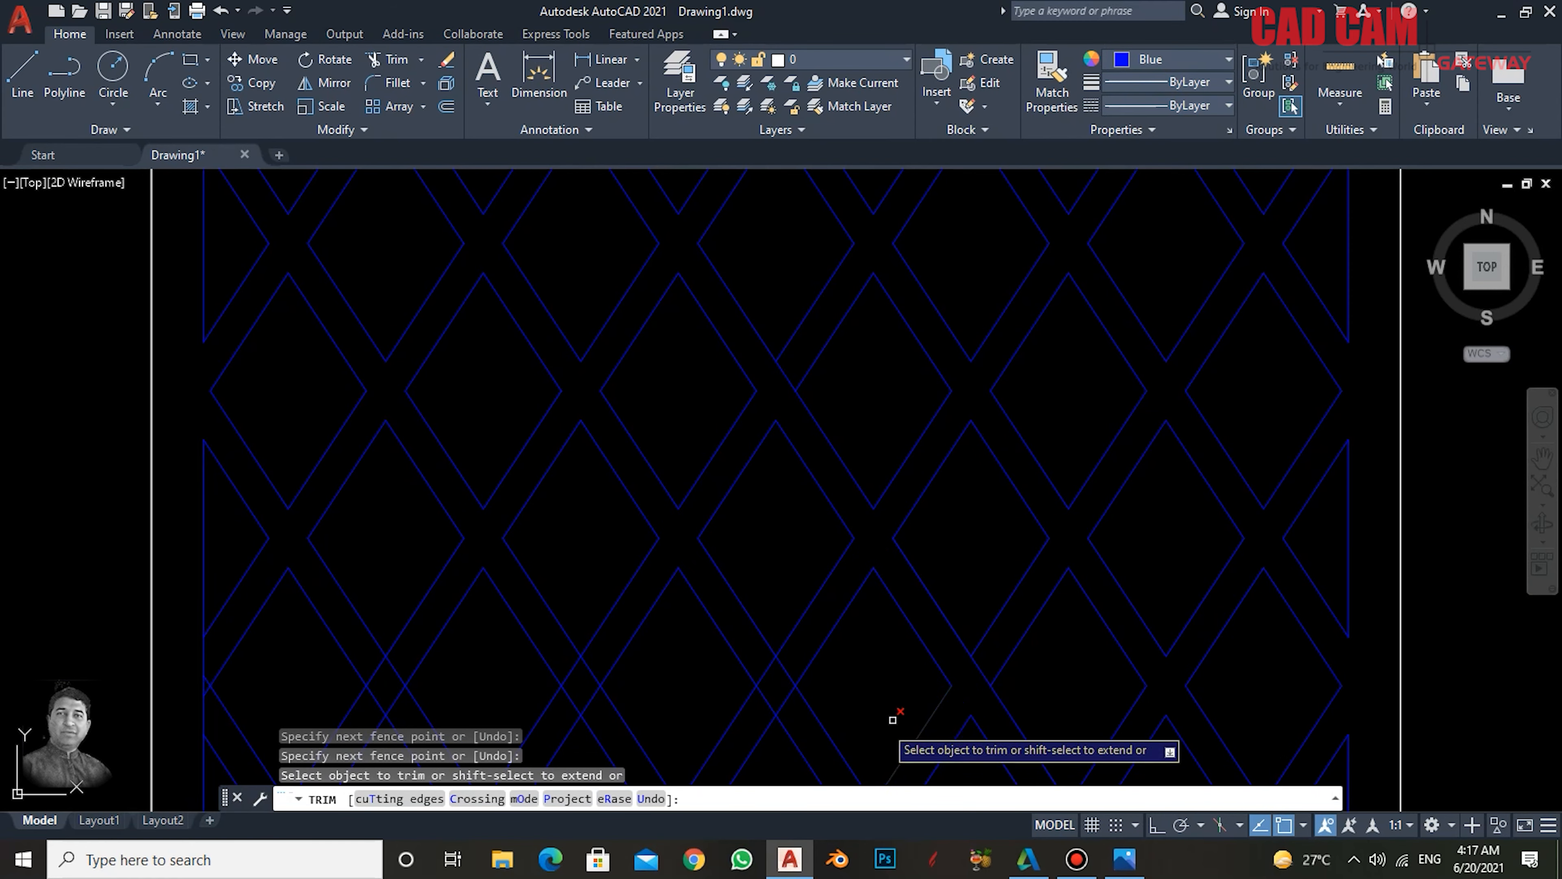
drag(794, 665, 759, 704)
drag(598, 659, 564, 702)
drag(402, 660, 370, 704)
drag(198, 664, 192, 704)
- Trim the inner border segments and crossing line stubs between the triangles along the bottom edge
middle_drag(800, 732, 586, 503)
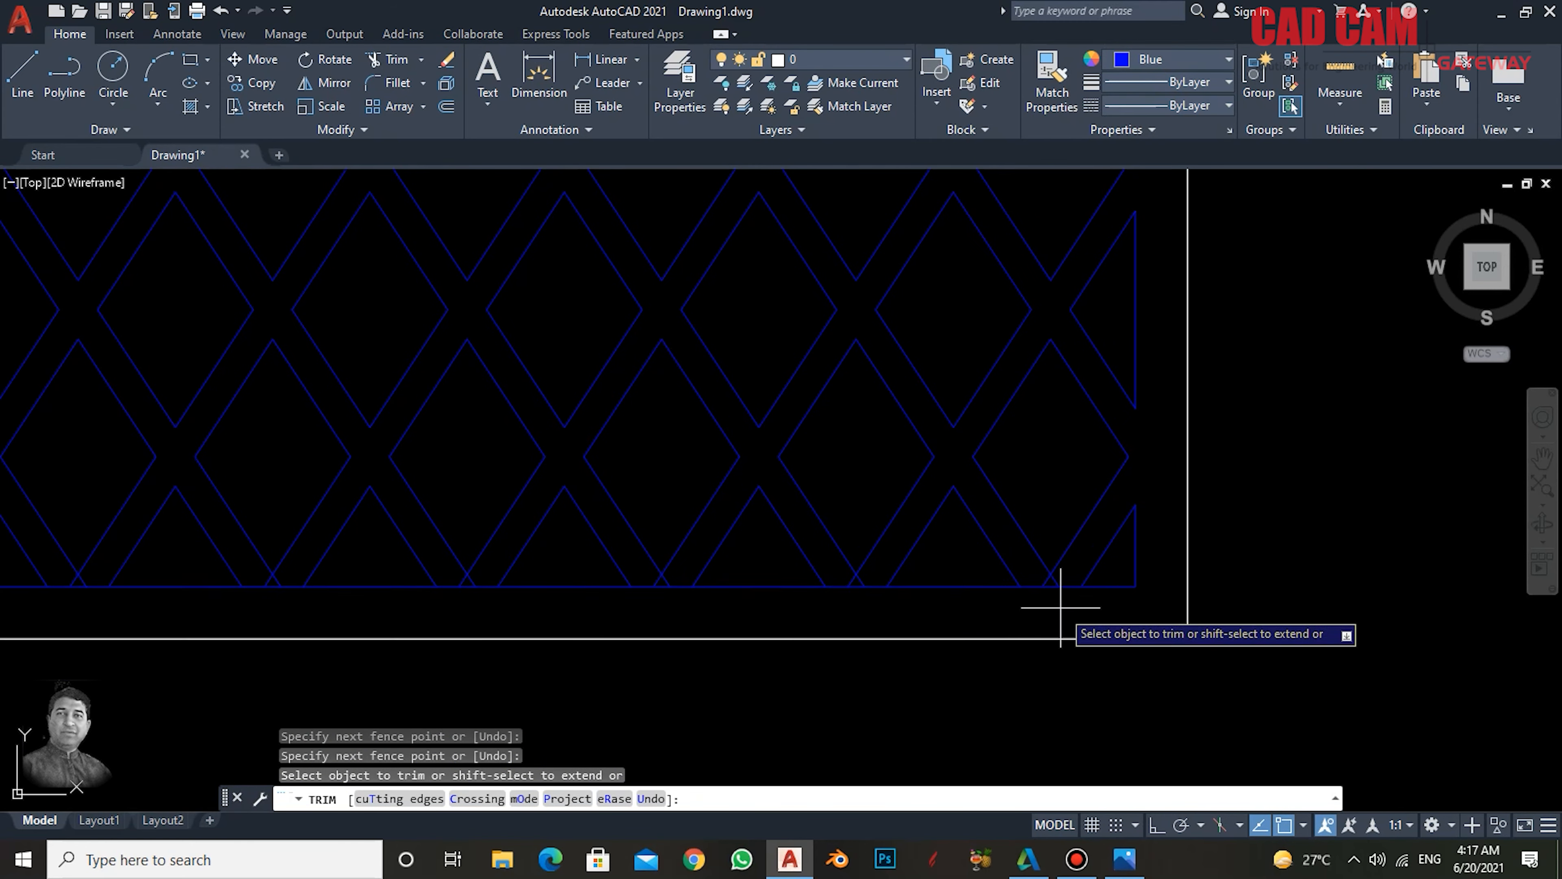
drag(1041, 584, 831, 602)
drag(683, 588, 286, 610)
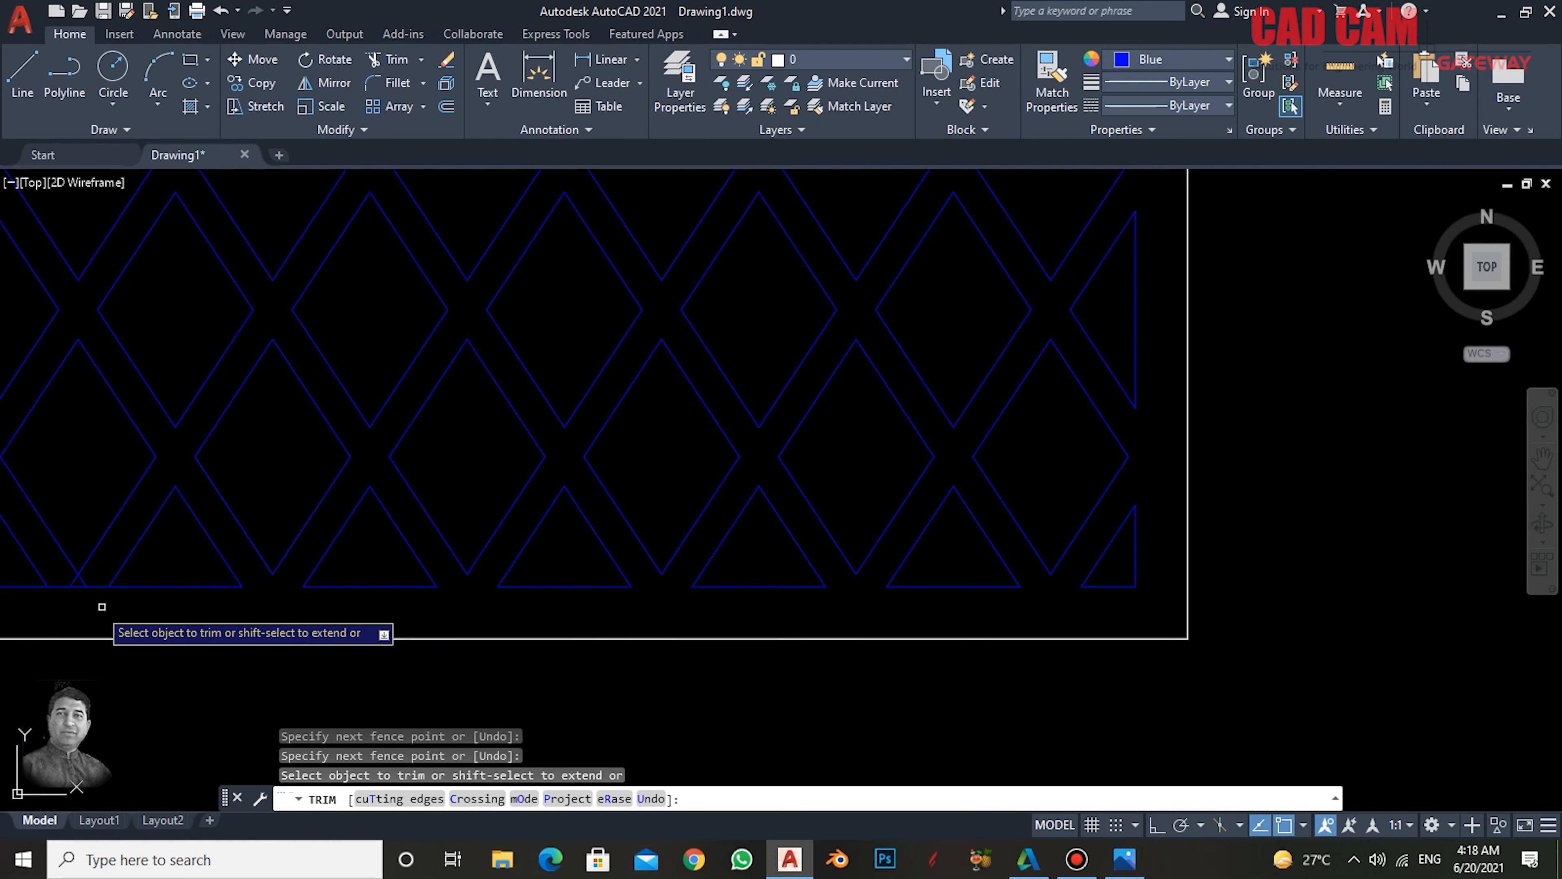
mouse_move(102, 601)
mouse_down()
mouse_move(56, 585)
mouse_move(77, 584)
mouse_up()
- Trim the leftover overlap at the missed crossing near the lattice's centre and finish trimming
scroll(800, 643, down, 4)
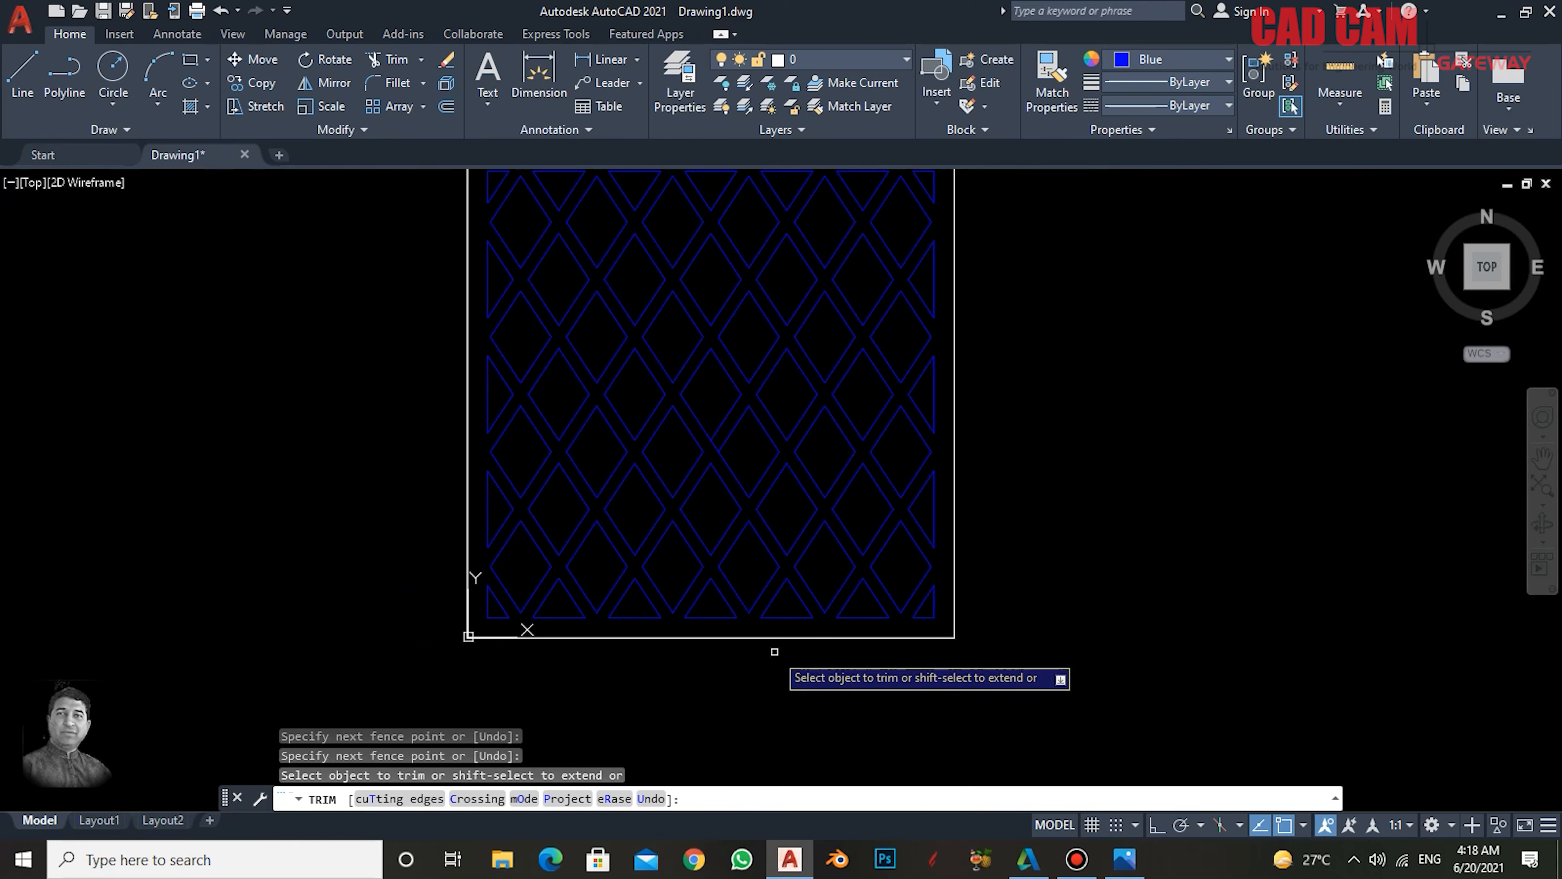
scroll(774, 650, down, 2)
scroll(781, 548, up, 2)
middle_drag(781, 548, 963, 538)
scroll(920, 523, up, 6)
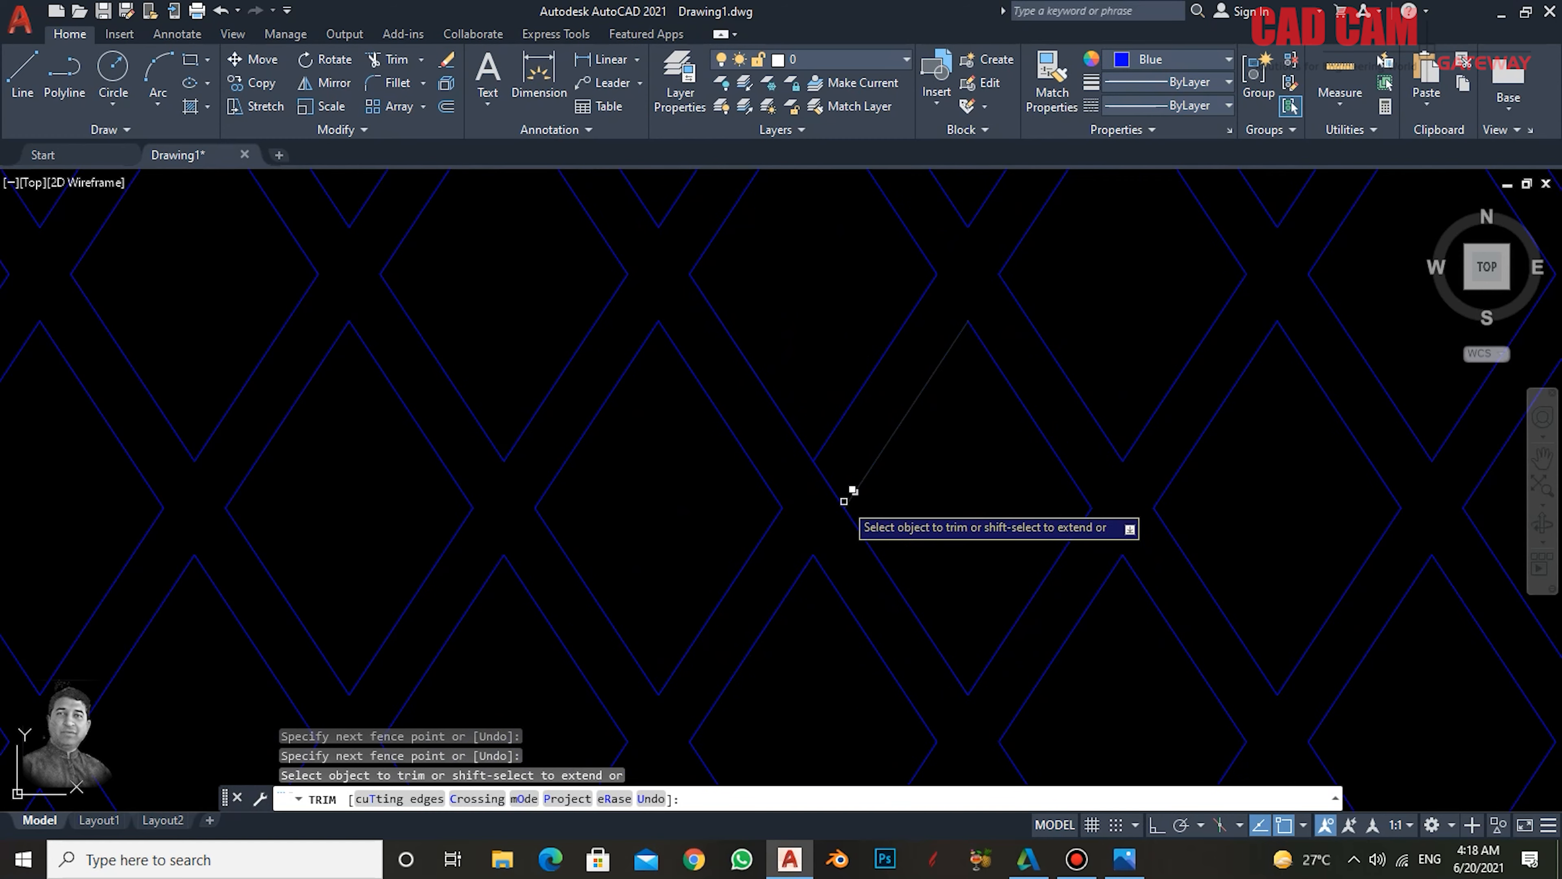
drag(837, 468, 812, 517)
scroll(812, 516, down, 6)
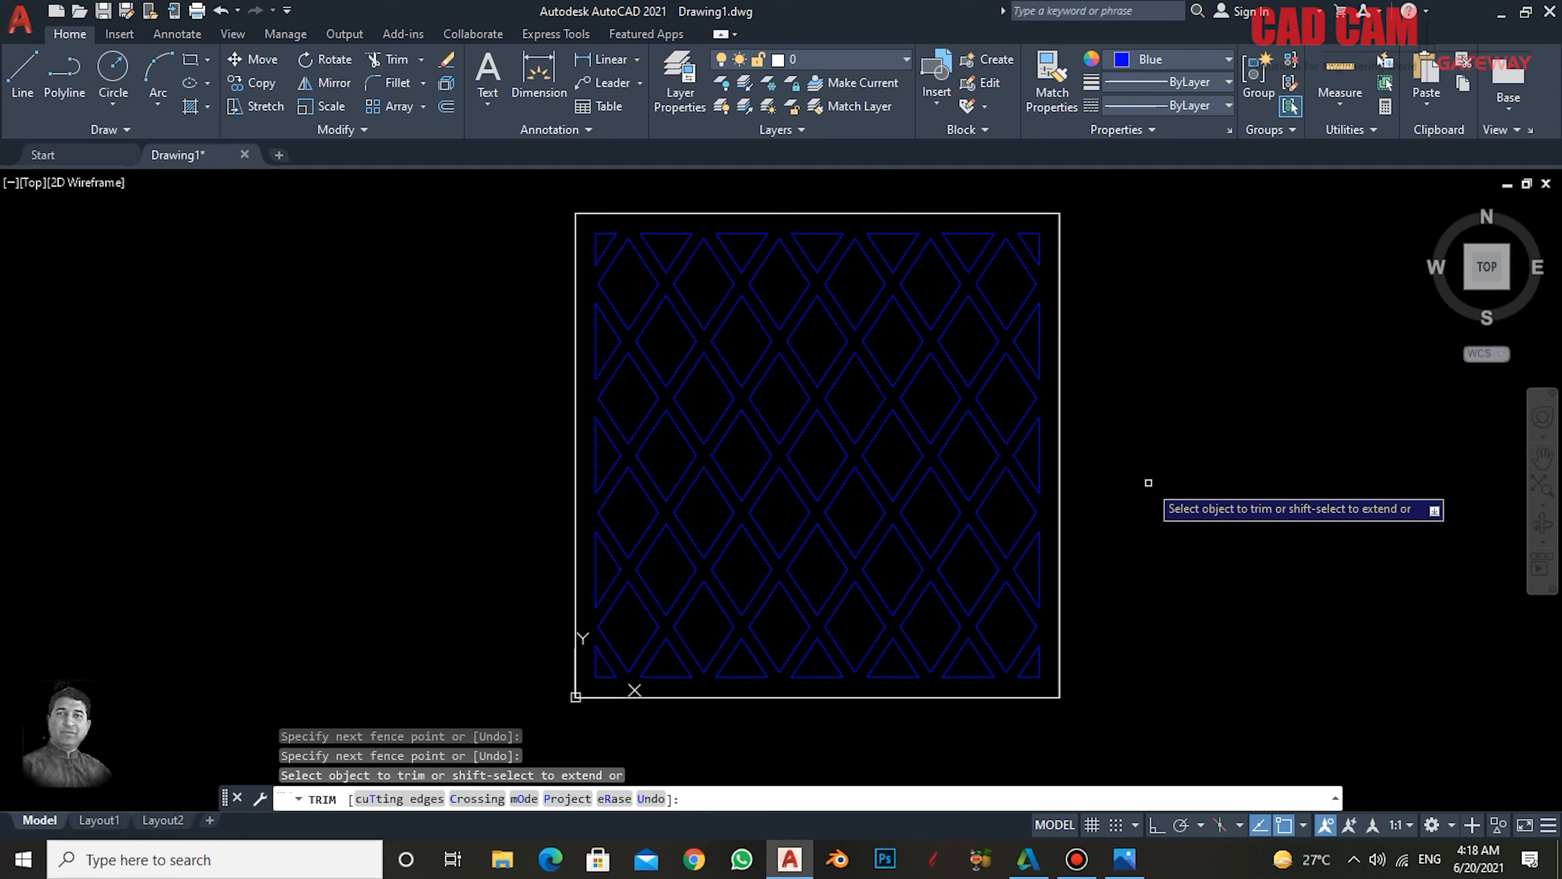
key(Return)
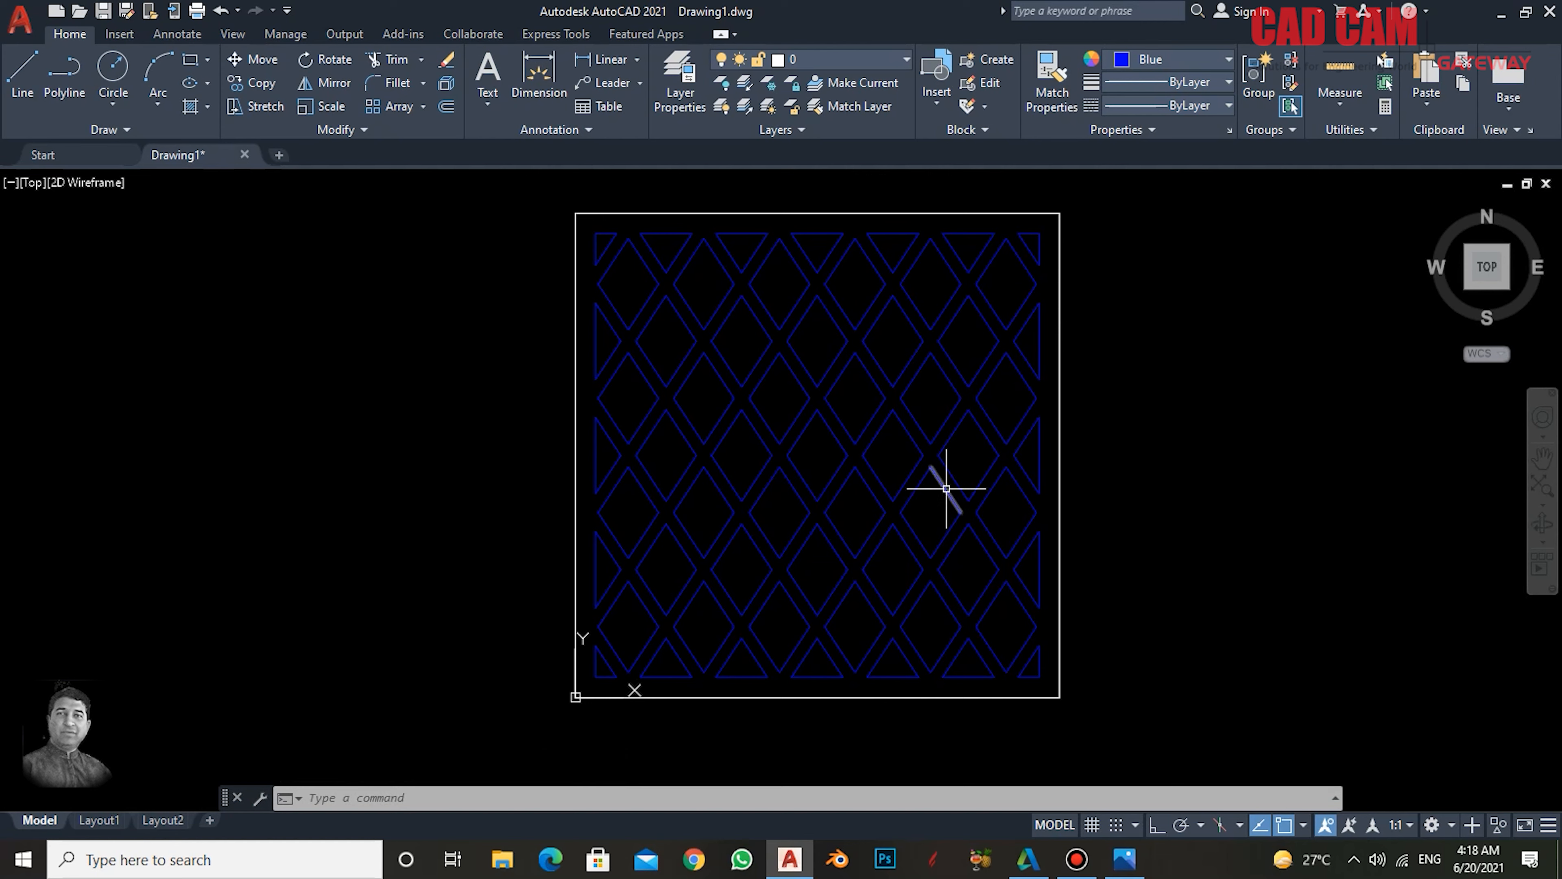
key(Escape)
key(Escape)
key(Escape)
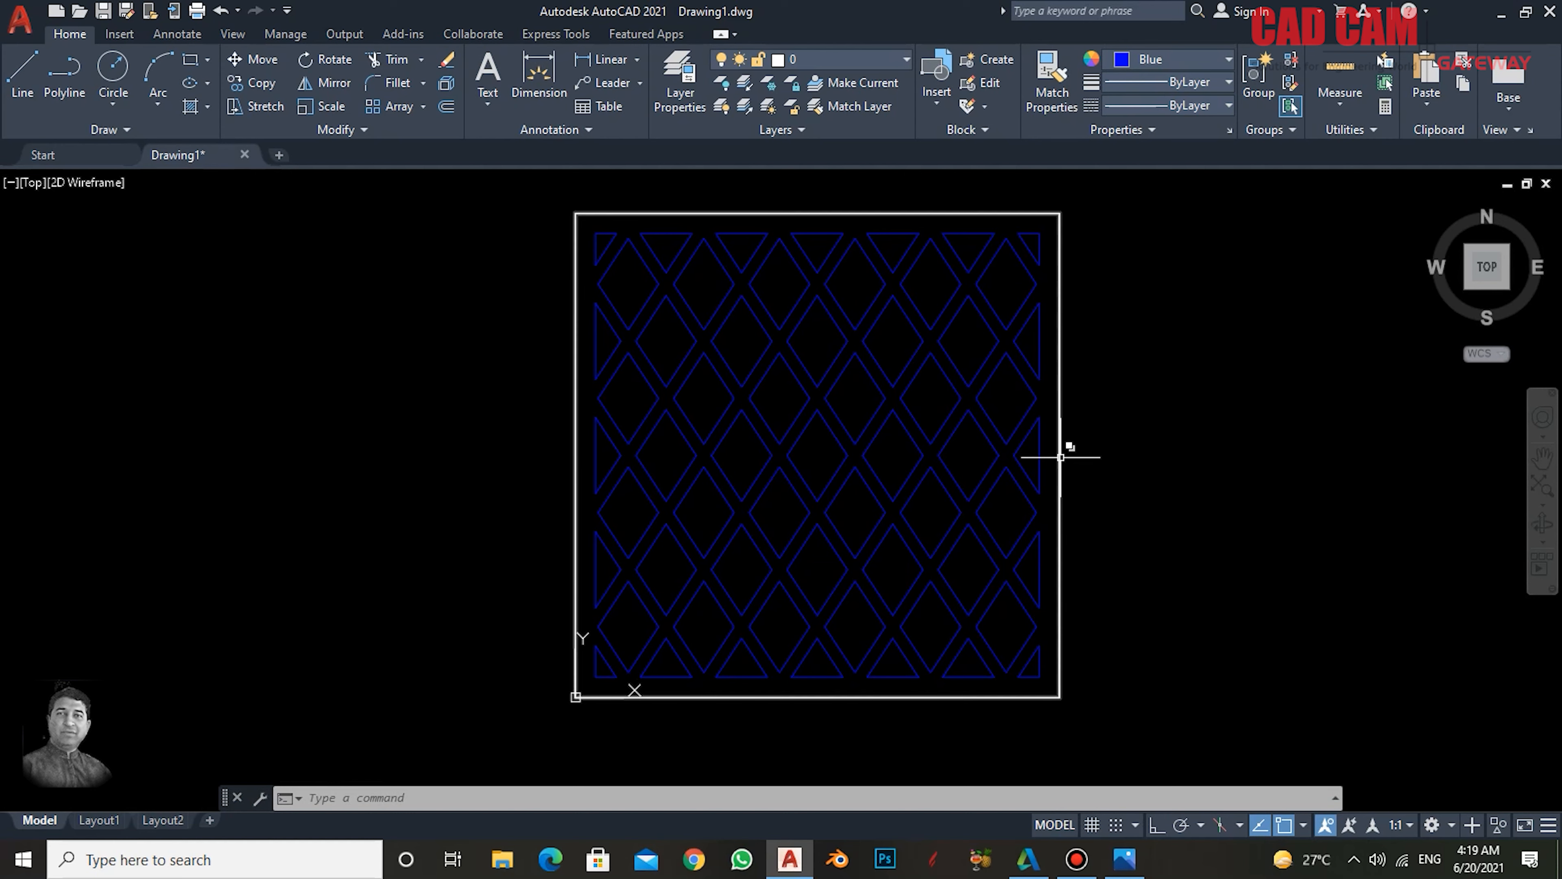
- Switch to the Photos window to compare the reference picture 1.jpg with the lattice, and return to AutoCAD
mouse_move(1060, 456)
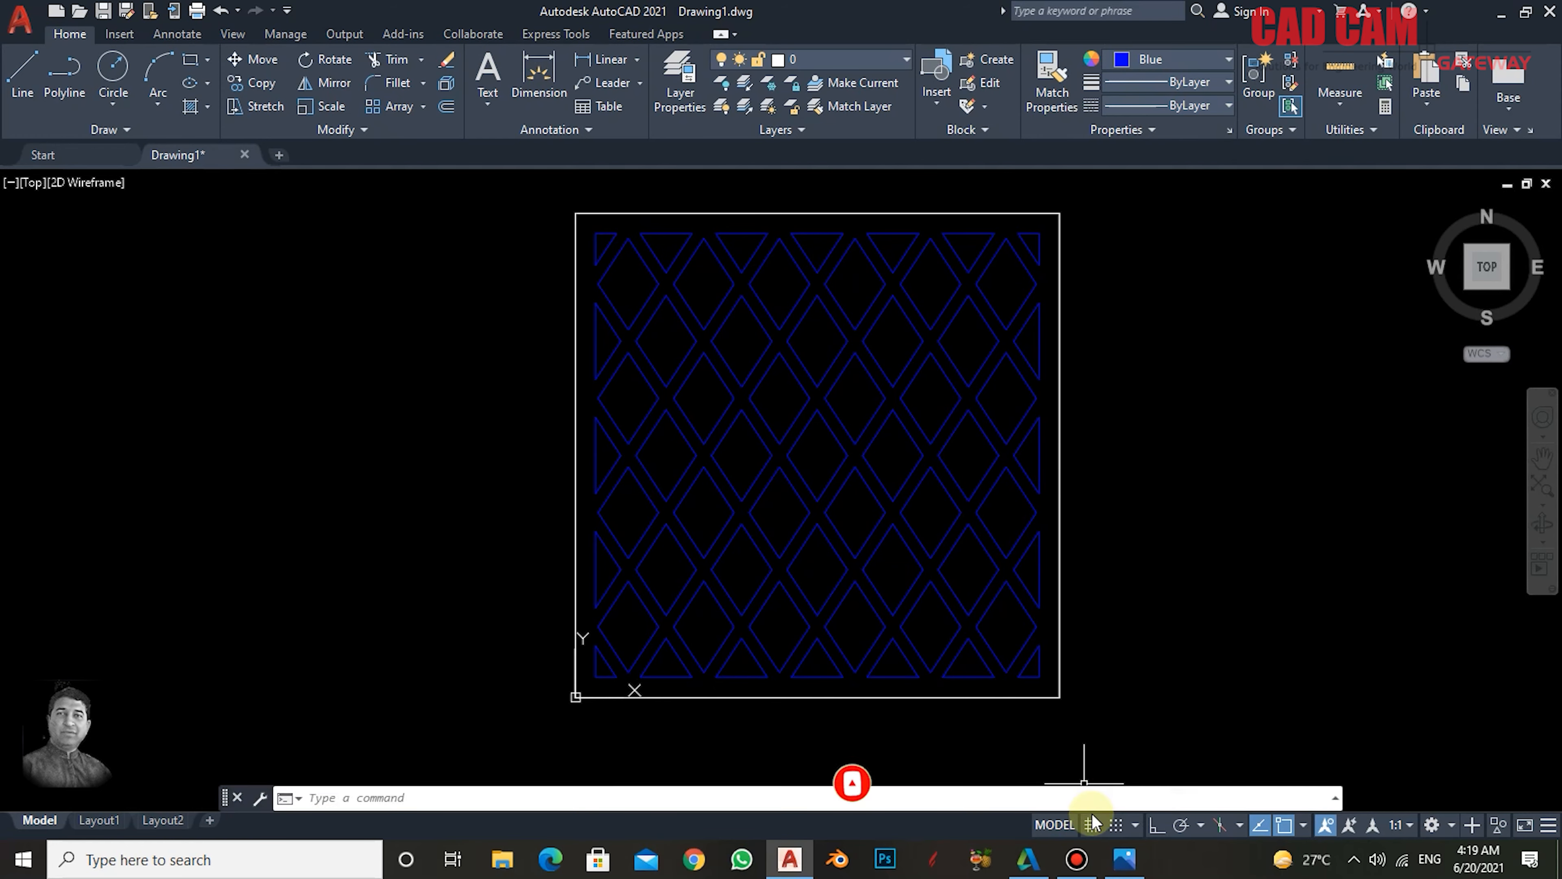
click(1128, 859)
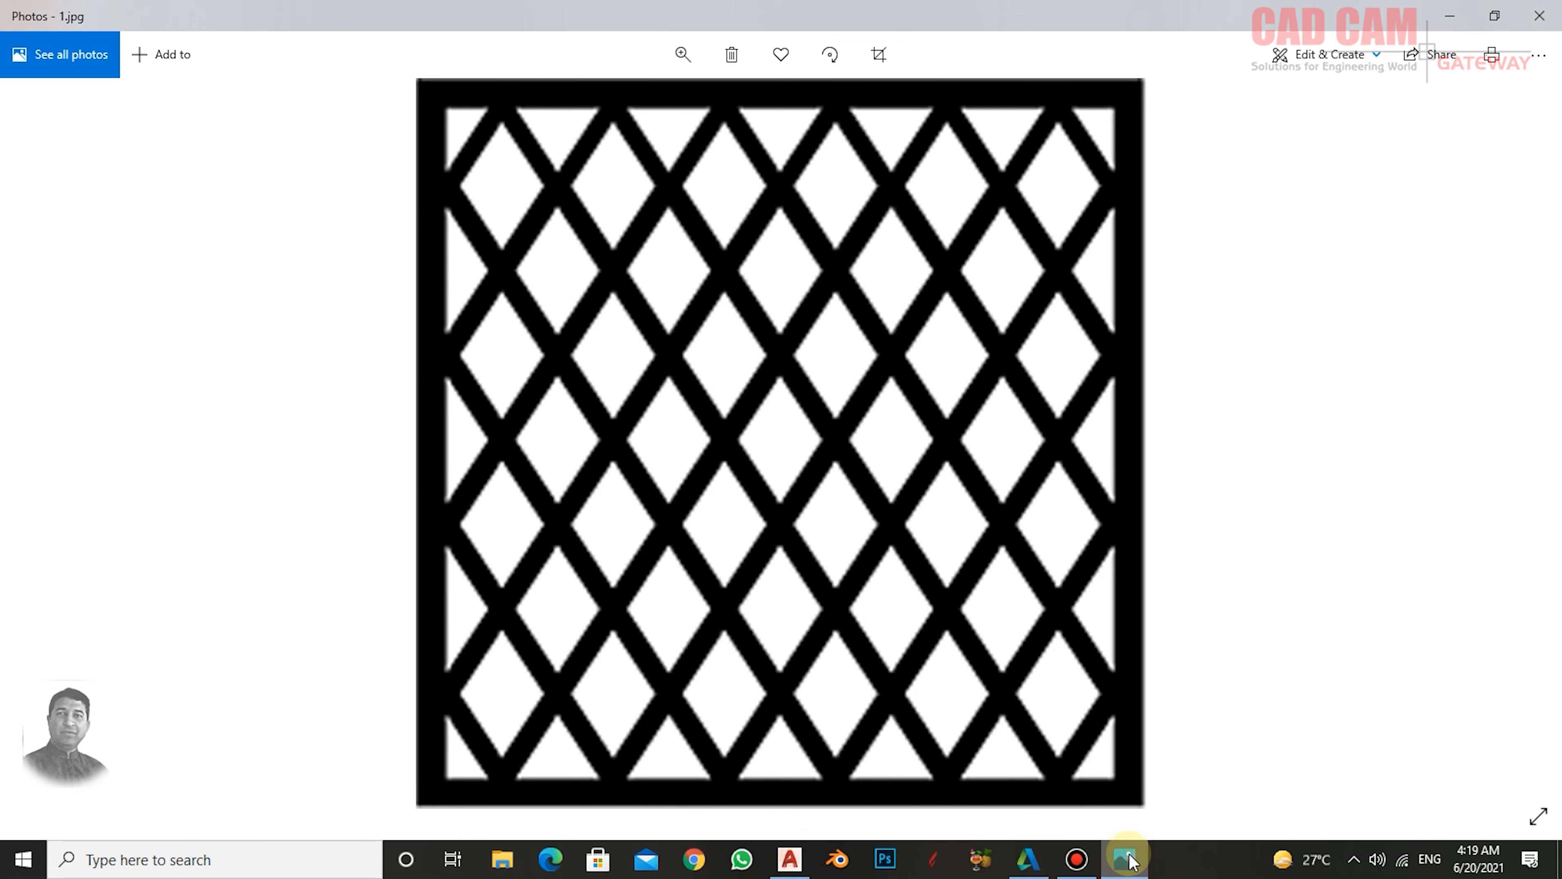
click(1128, 859)
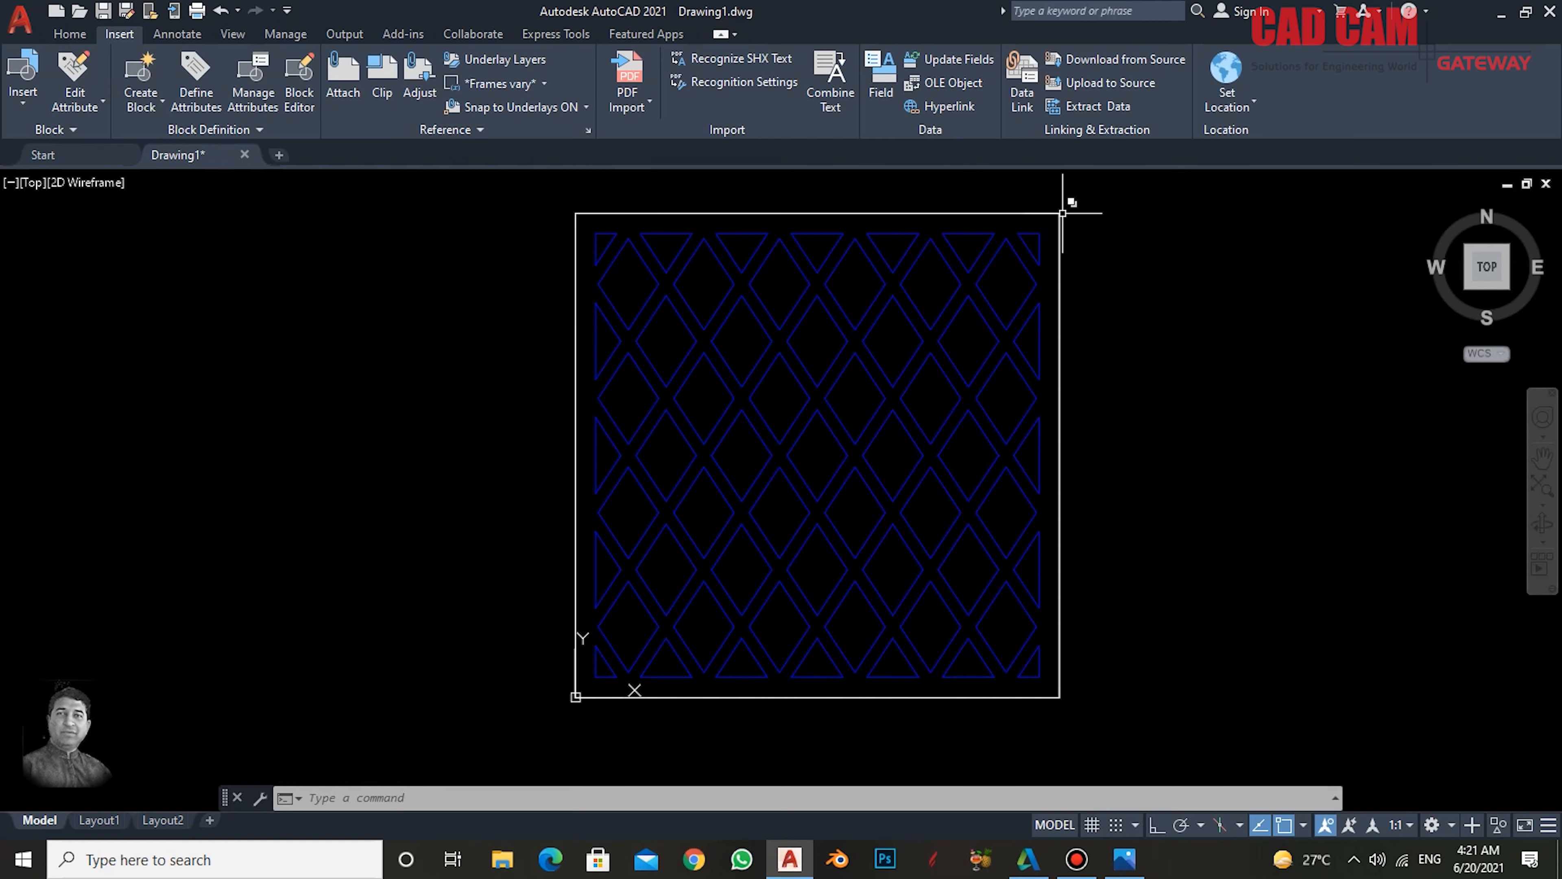
- Show the reference raster image beneath the finished lattice for comparison, and hide it again
click(1034, 208)
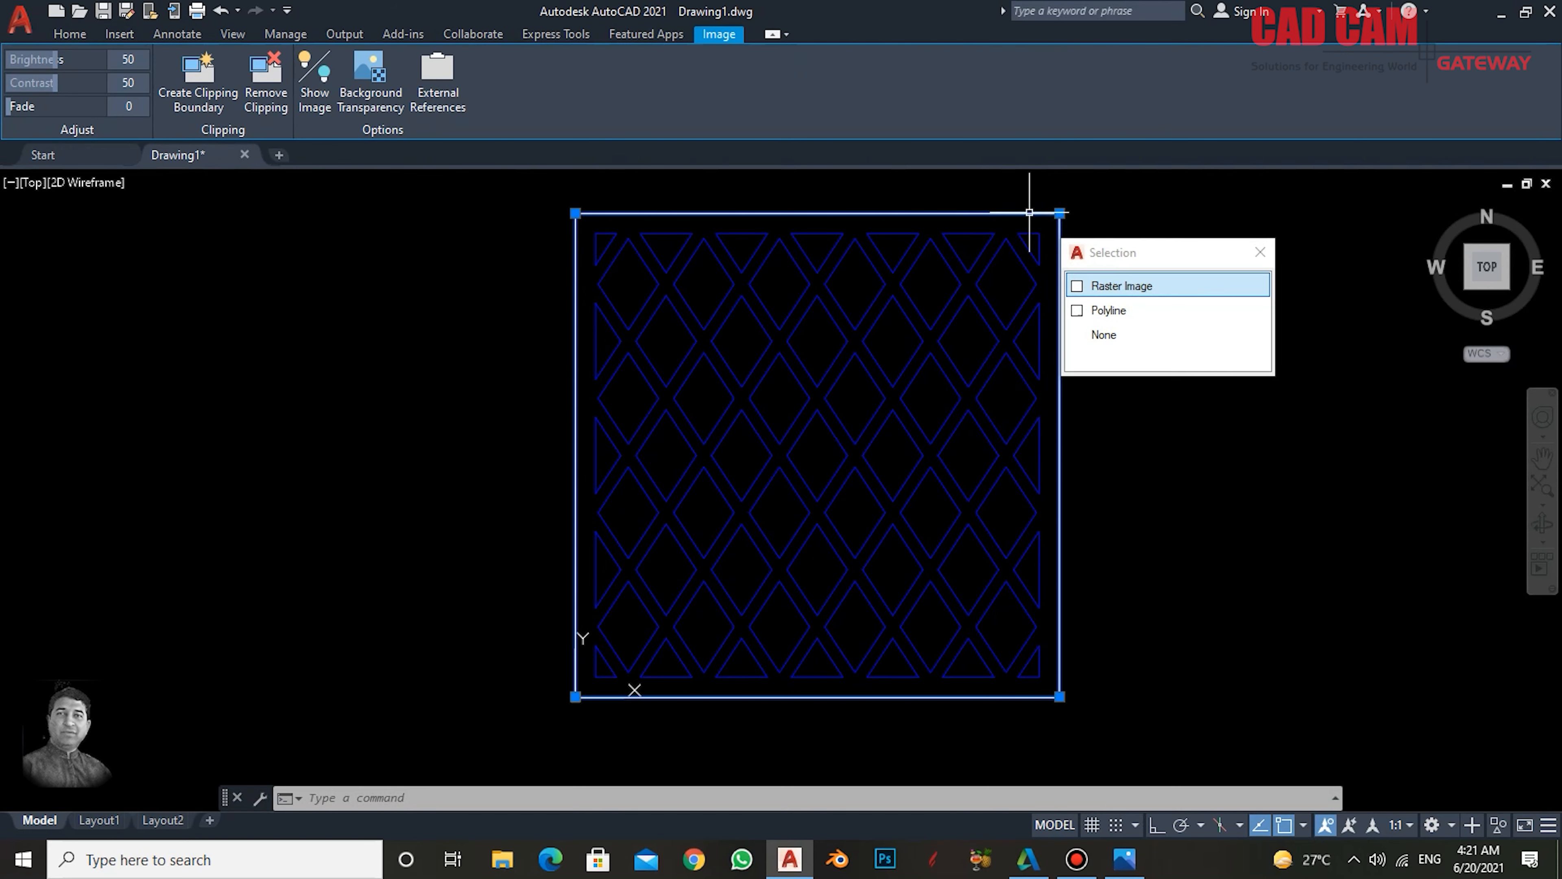
click(1150, 285)
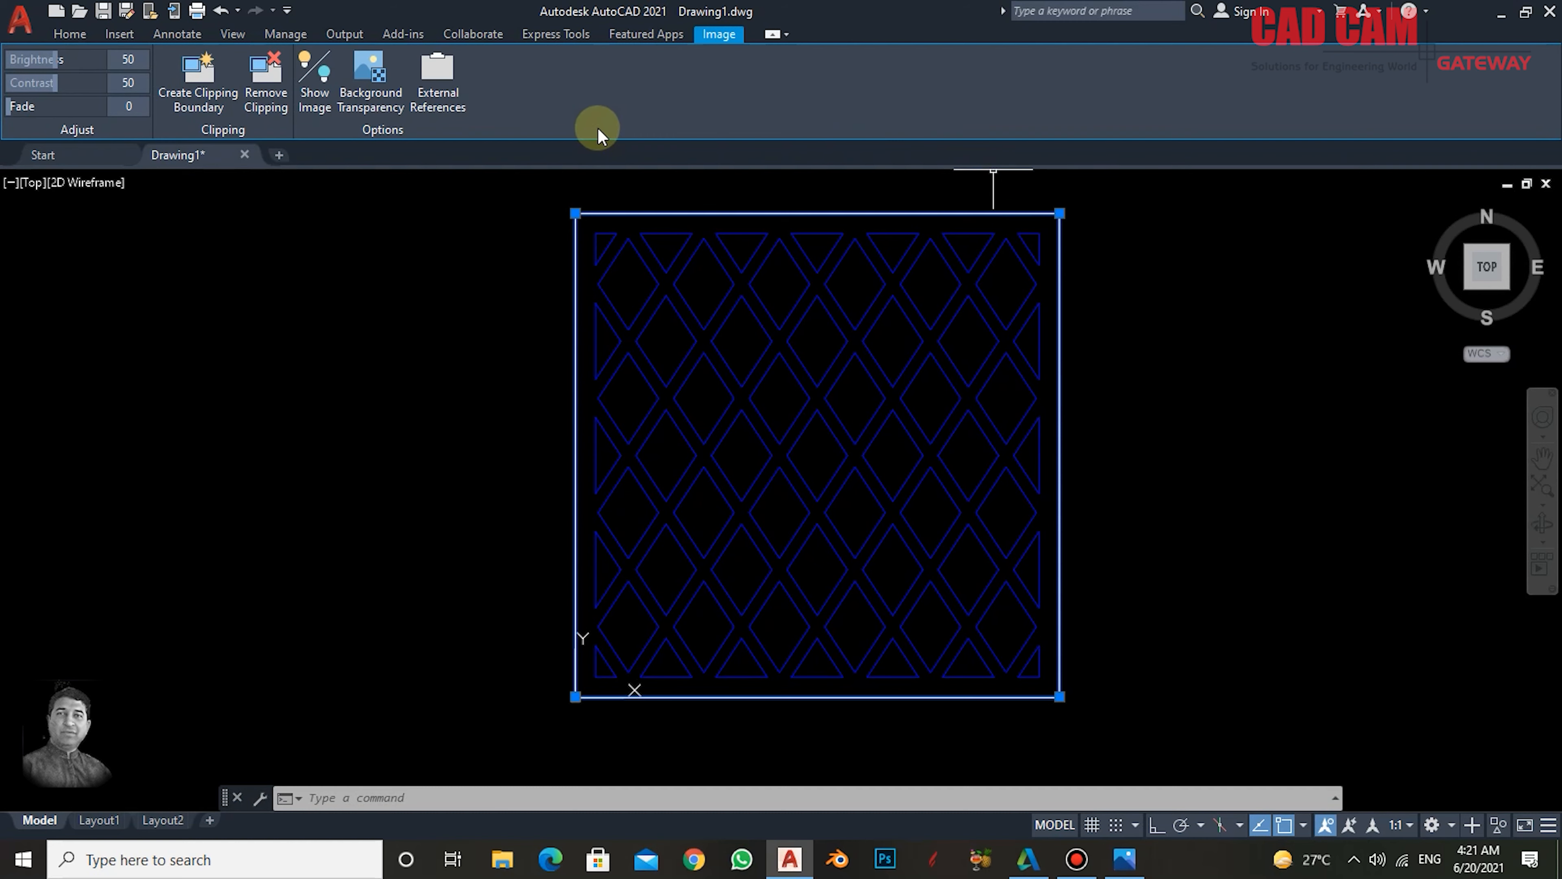
click(319, 76)
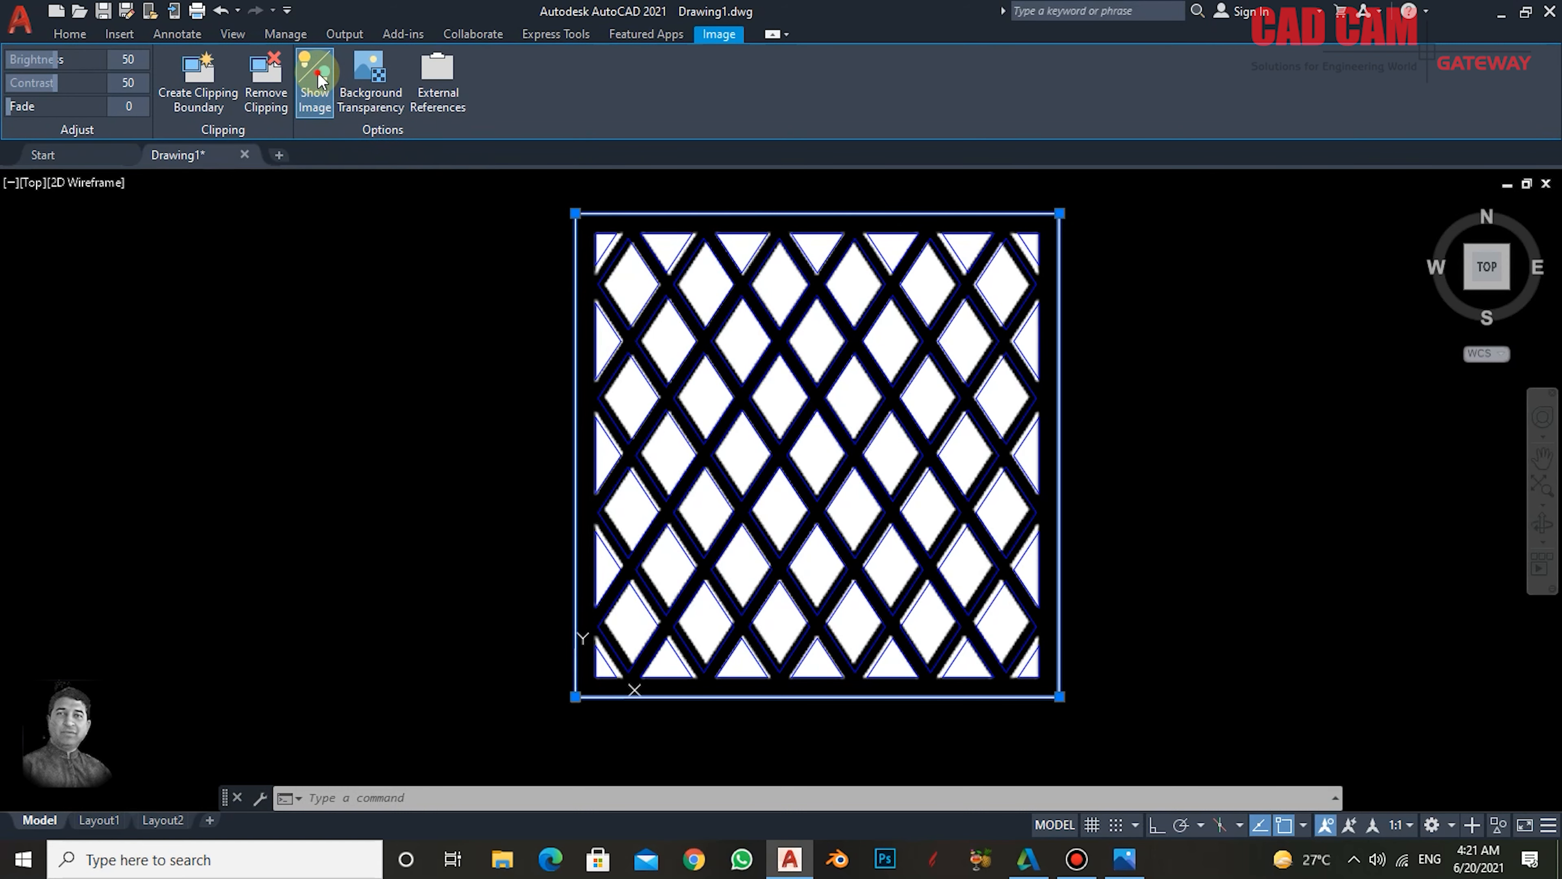
click(319, 75)
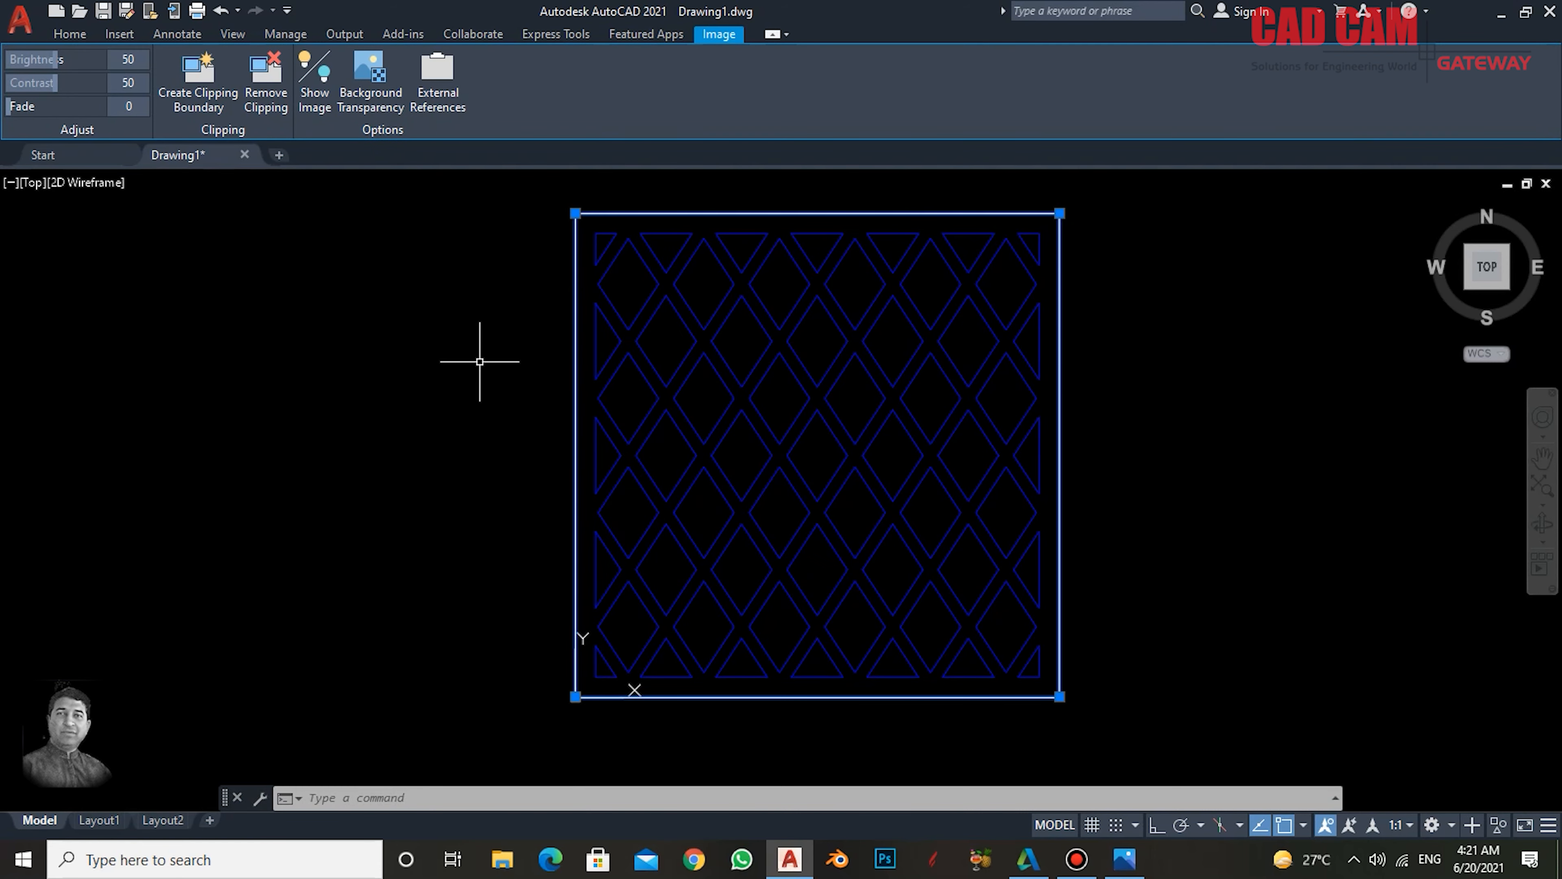